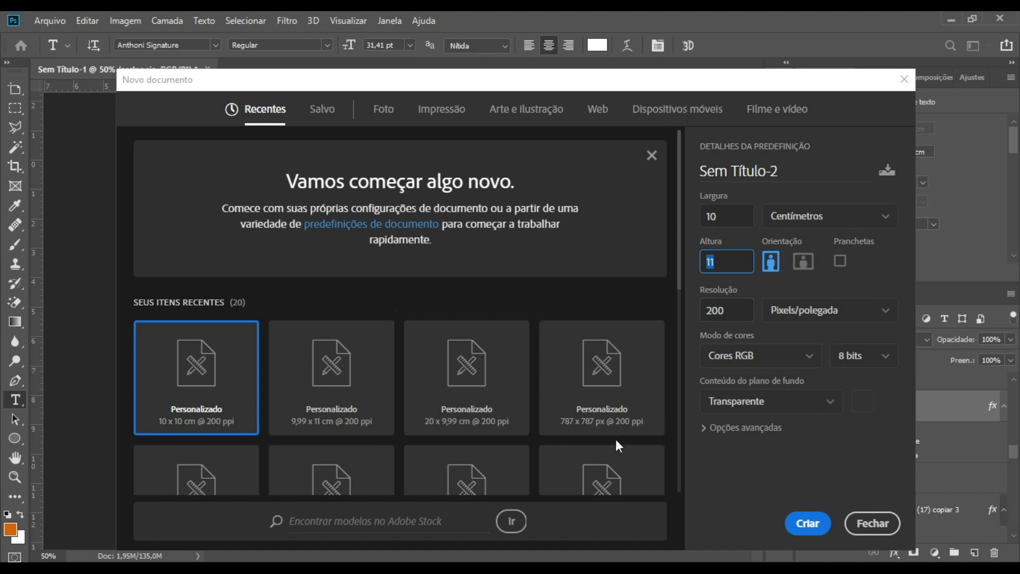
Create a portrait document 10 × 11 cm at 200 pixels per inch, in RGB with a transparent background.
key("Tab")
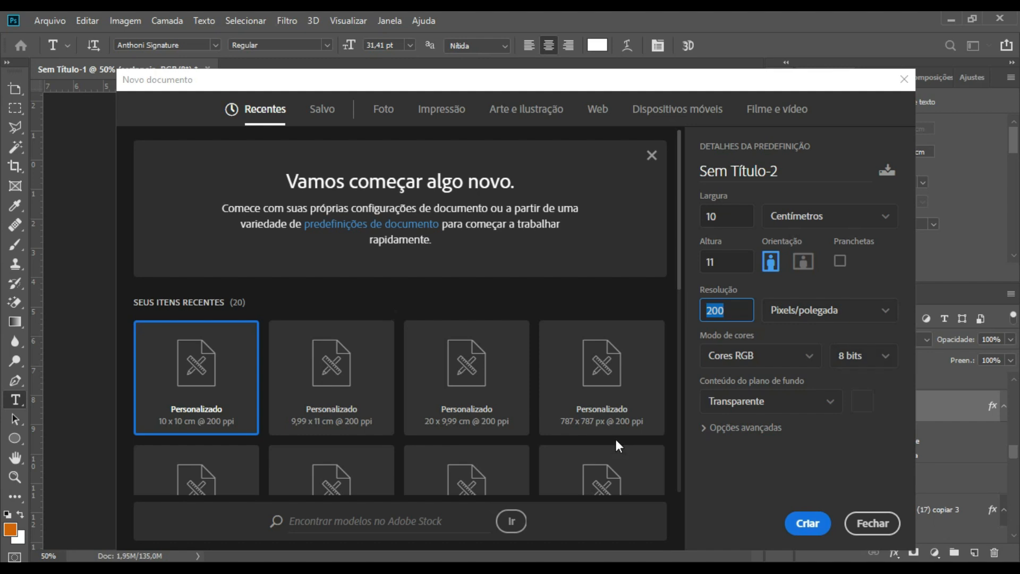
key("Return")
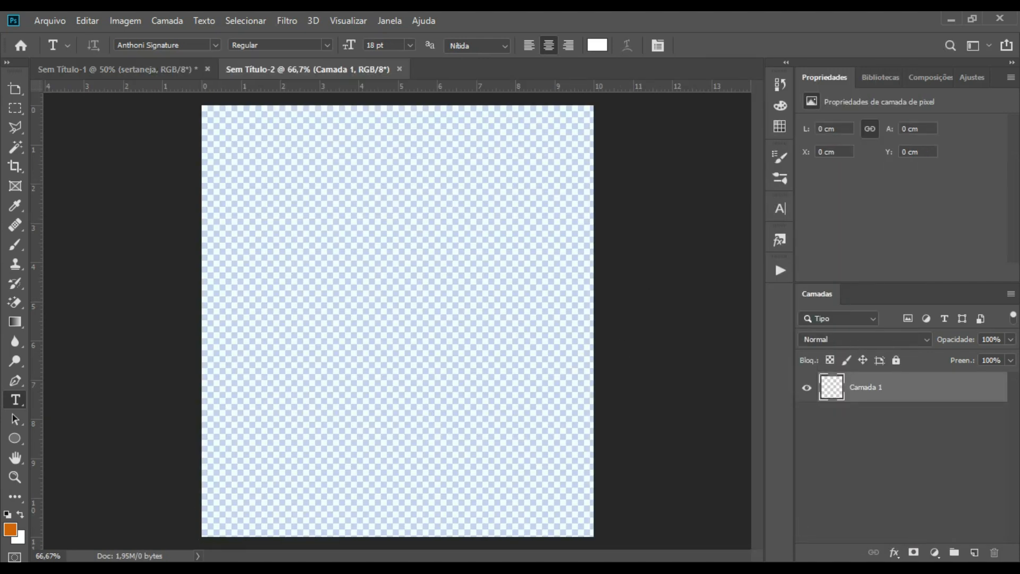
Place the western-town-wide-angle and mountains-on-sunset images from the TUTORIAL YOUTUBE LIVE SERTANEJA folder into the new document.
mouse_move(197, 561)
left_click(187, 531)
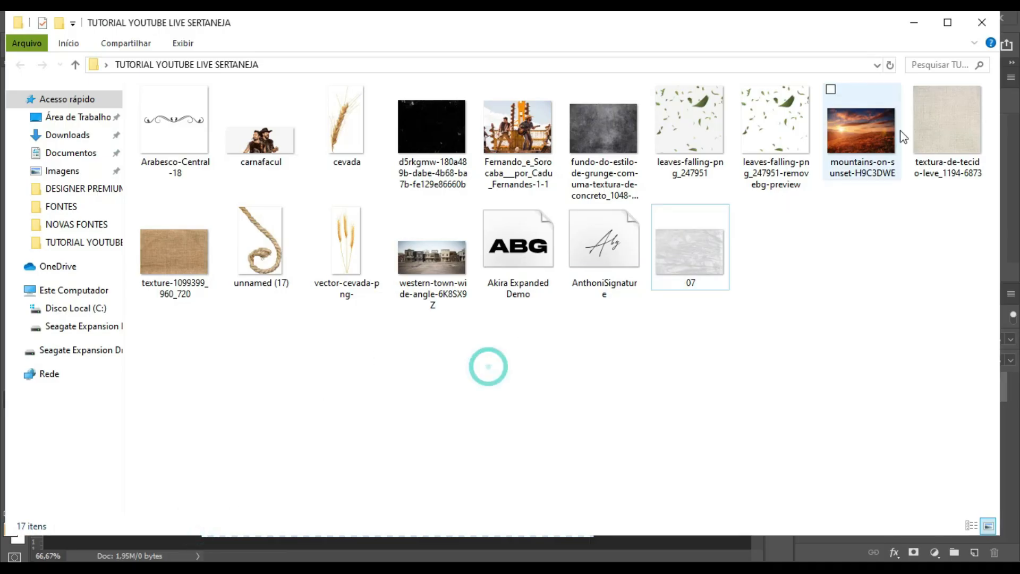
left_click(948, 22)
left_click(829, 305)
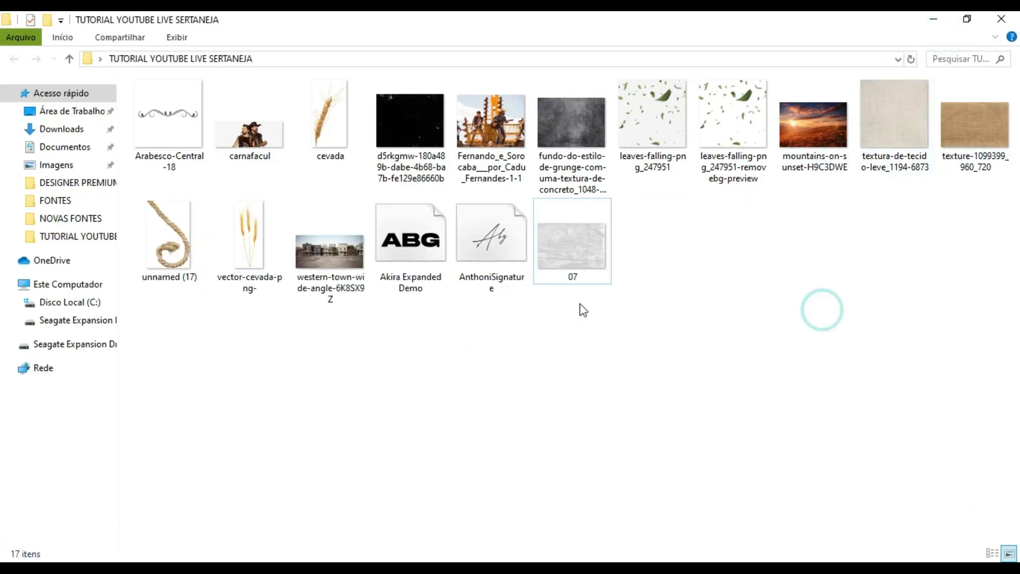
left_click(584, 431)
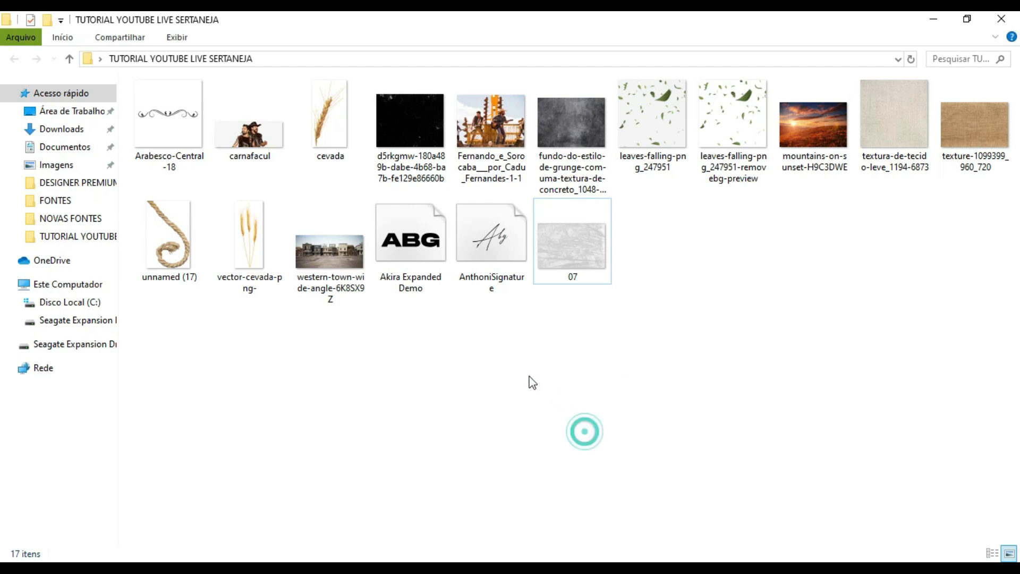
left_click(484, 368)
left_click(320, 265)
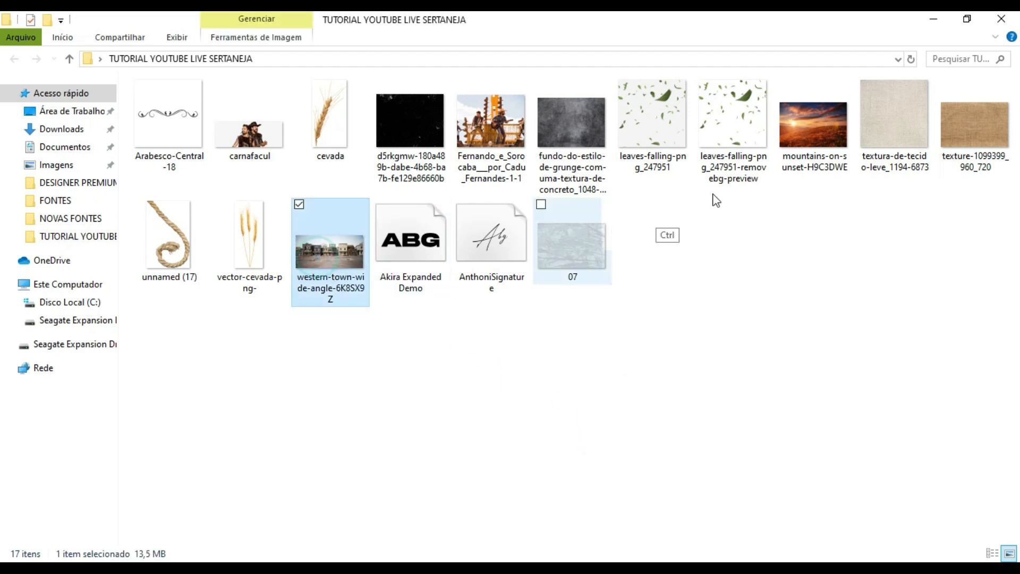
left_click(822, 151, "ctrl")
left_click_drag(823, 137, 483, 279)
key("Return")
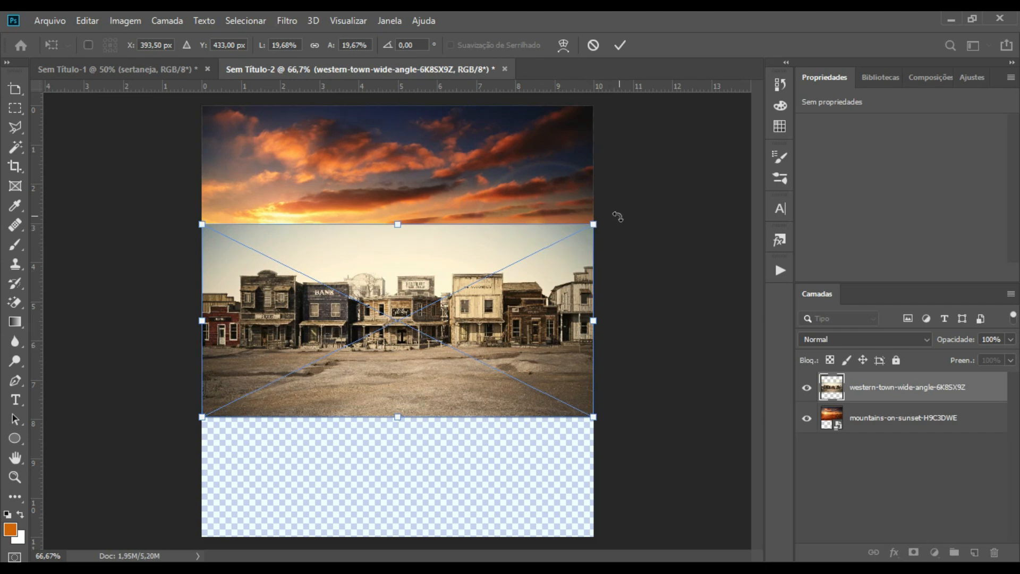
Enlarge the western-town image to about 18.78 × 9.26 cm, centred horizontally with its ground reaching the canvas's lower edge.
left_click_drag(595, 224, 749, 149)
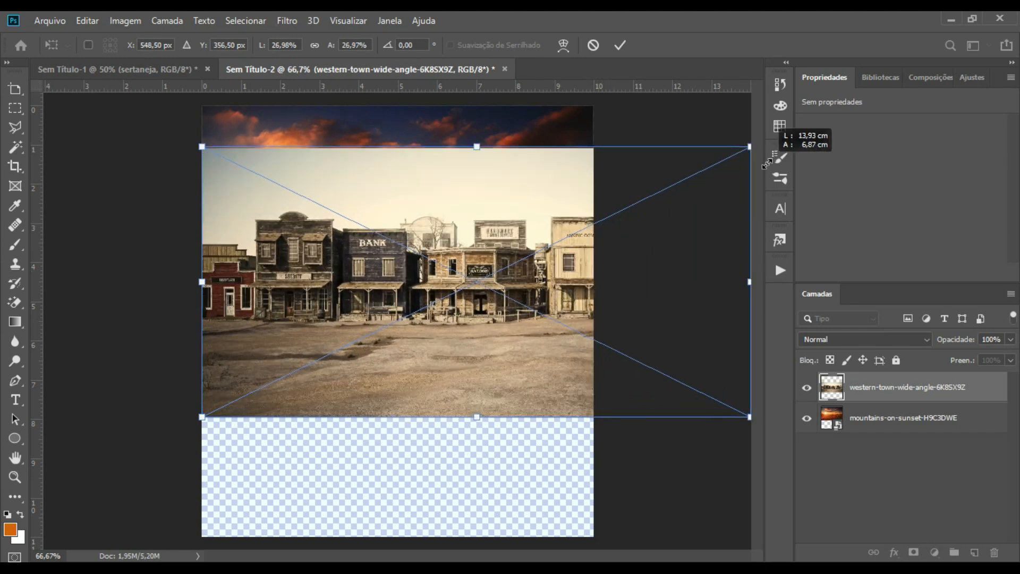
left_click_drag(645, 255, 563, 378)
left_click_drag(675, 262, 794, 205)
left_click_drag(636, 335, 603, 329)
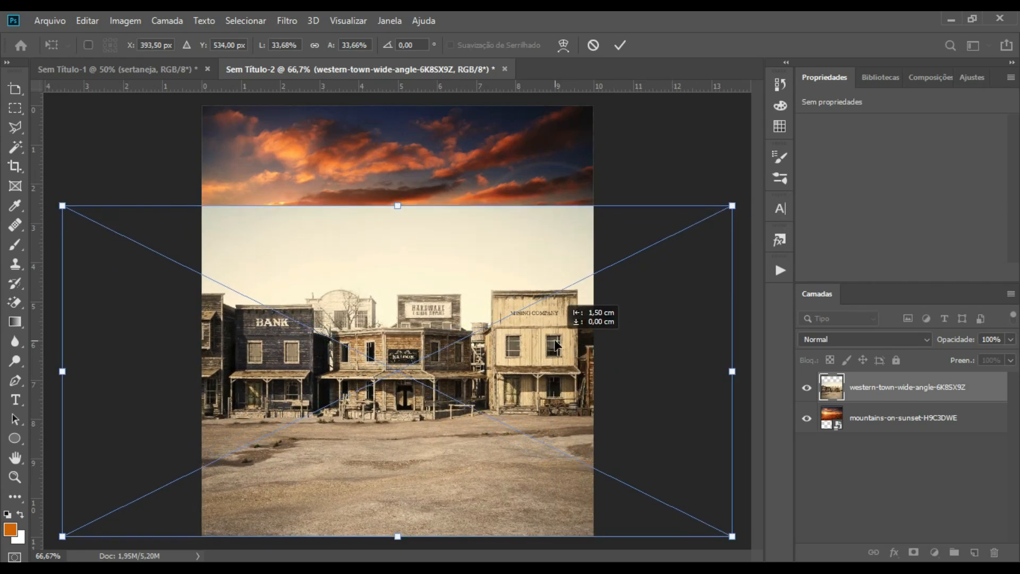
left_click_drag(736, 205, 804, 178)
left_click_drag(639, 304, 606, 309)
key("t")
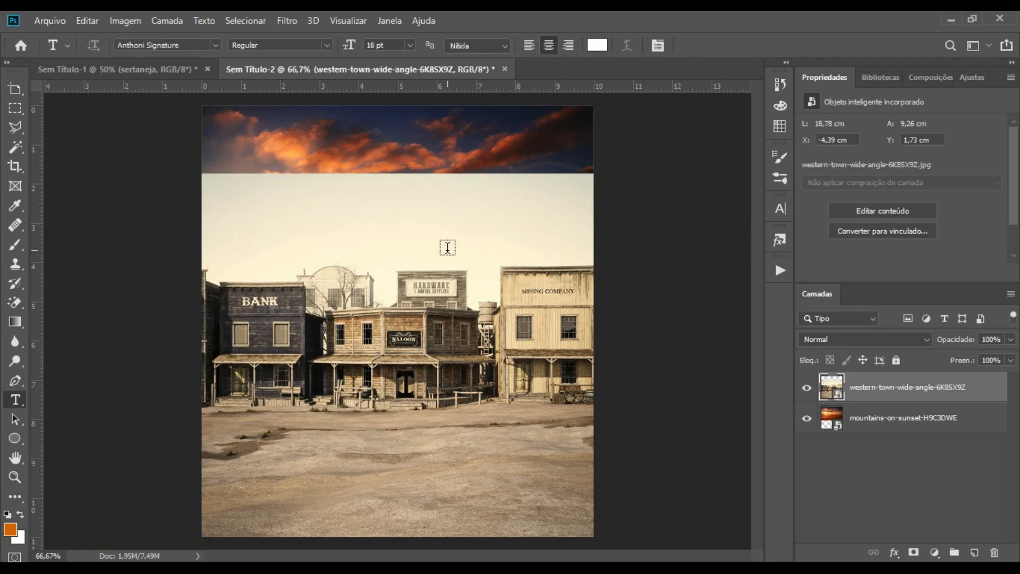
Mask the western-town layer with downward linear black-to-white gradients in Multiply mode to fade its pale sky into the sunset.
left_click(914, 553)
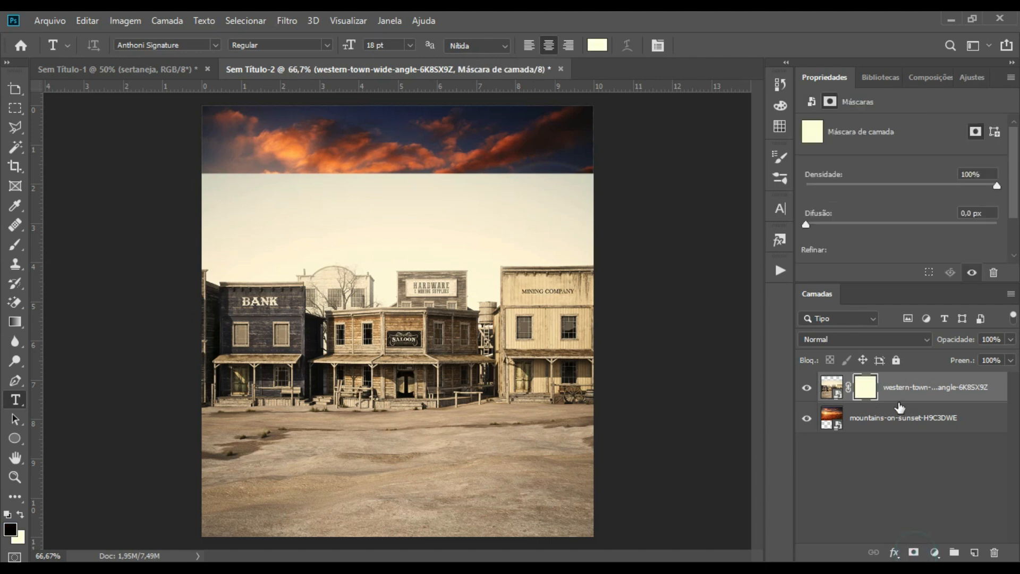
left_click(15, 322)
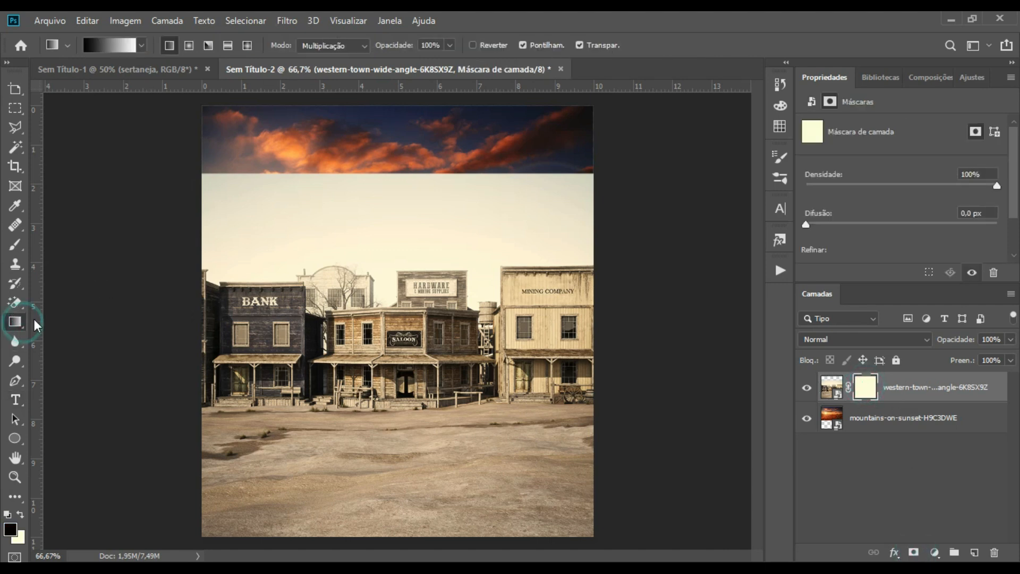
left_click(110, 46)
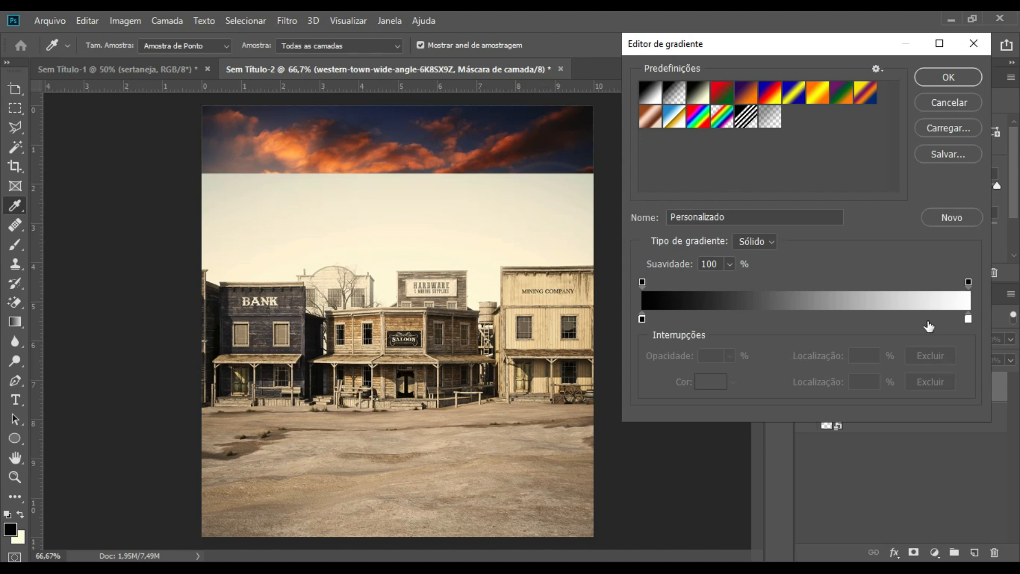
left_click(935, 85)
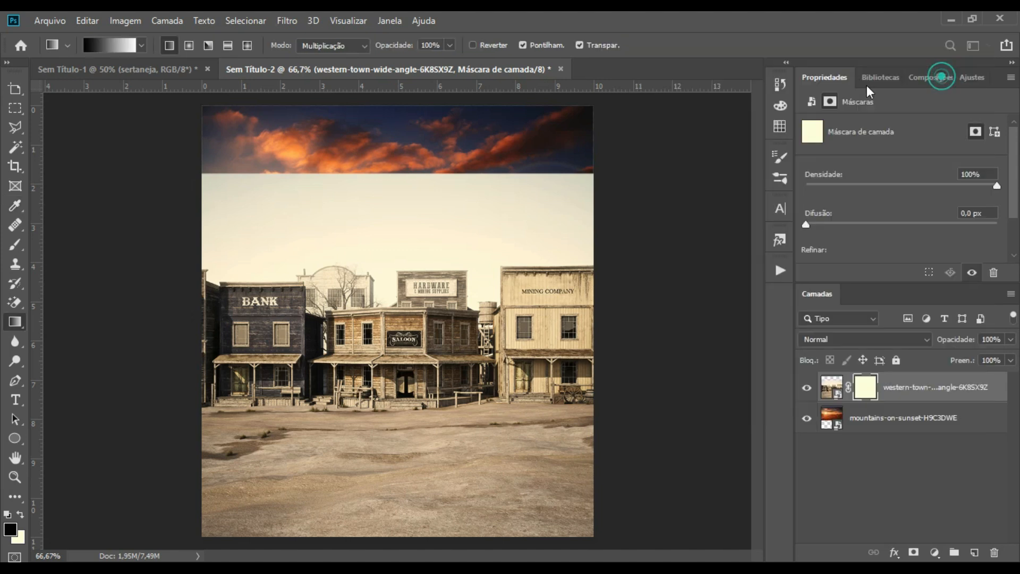
left_click(331, 47)
left_click(333, 111)
mouse_move(407, 130)
left_mouse_down()
mouse_move(406, 281)
mouse_move(398, 245)
mouse_move(399, 271)
left_mouse_up()
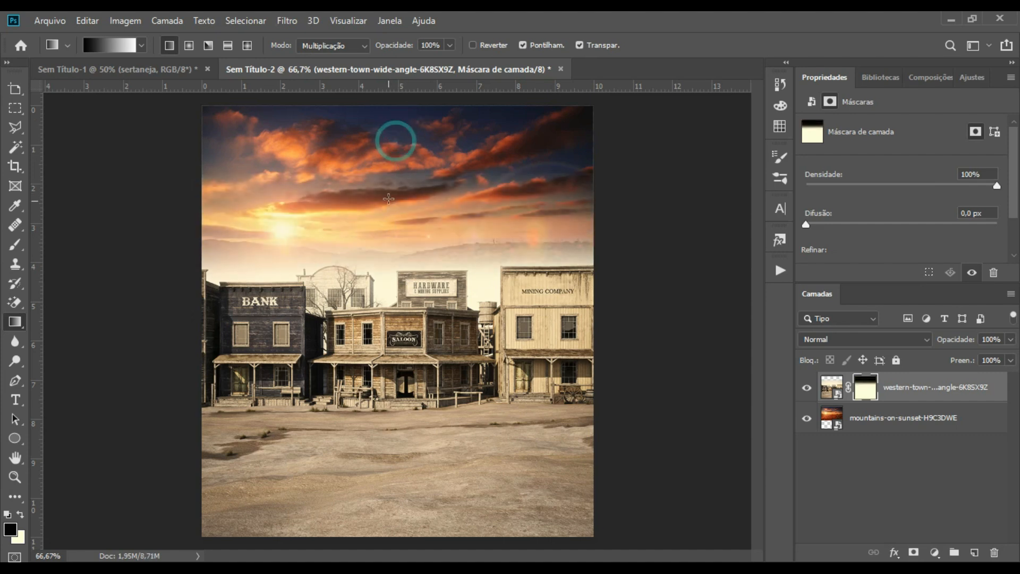
left_click_drag(393, 129, 384, 245)
left_click(400, 128)
left_click(507, 116)
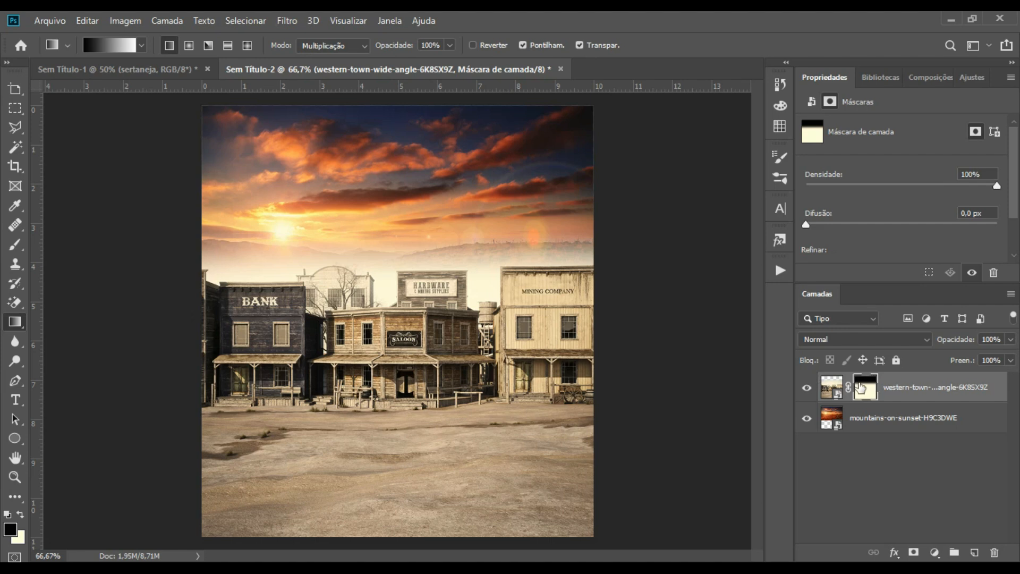
Try extending the western-town mask's gradient fade down over the buildings, and undo these extra gradients.
left_click(289, 238)
left_click_drag(258, 190, 276, 280)
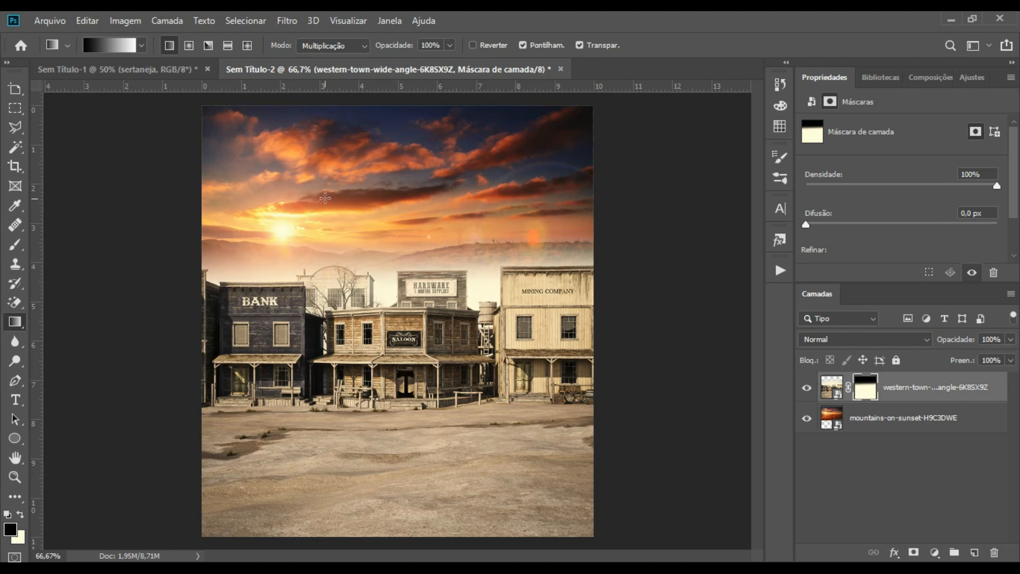
left_click_drag(370, 184, 375, 390)
left_click_drag(387, 205, 399, 400)
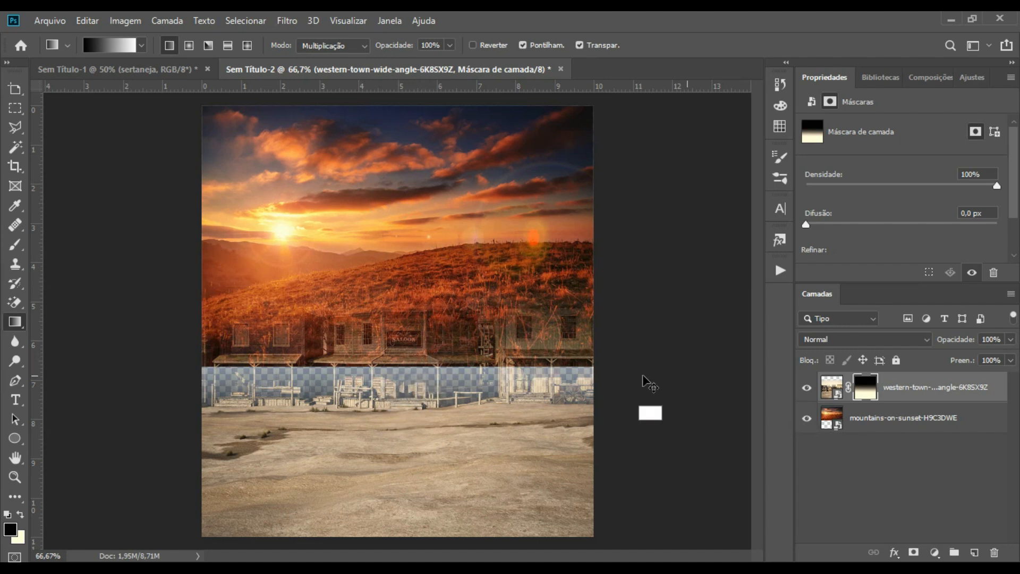
key("ctrl+z")
key("ctrl+z")
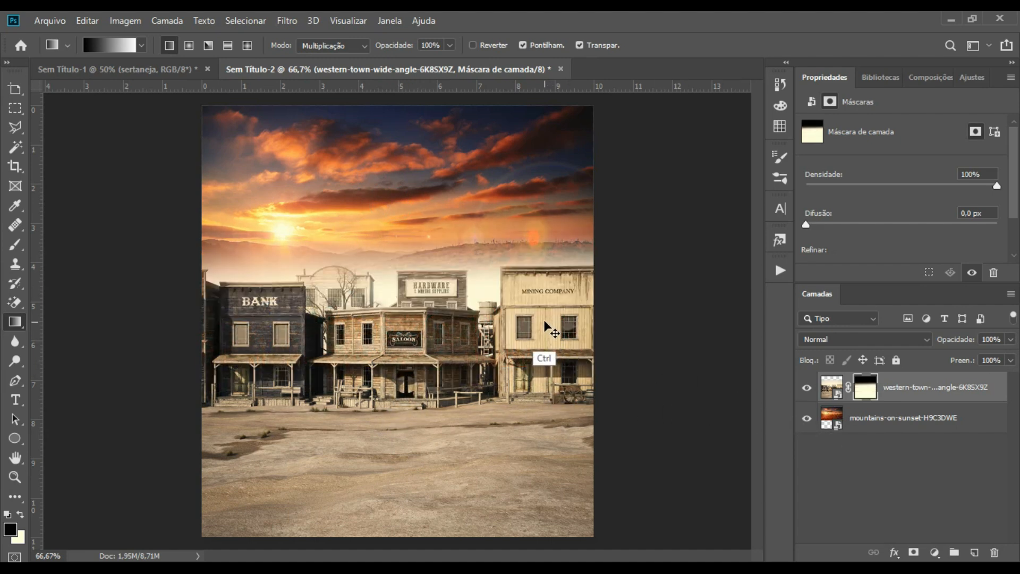
key("ctrl+z")
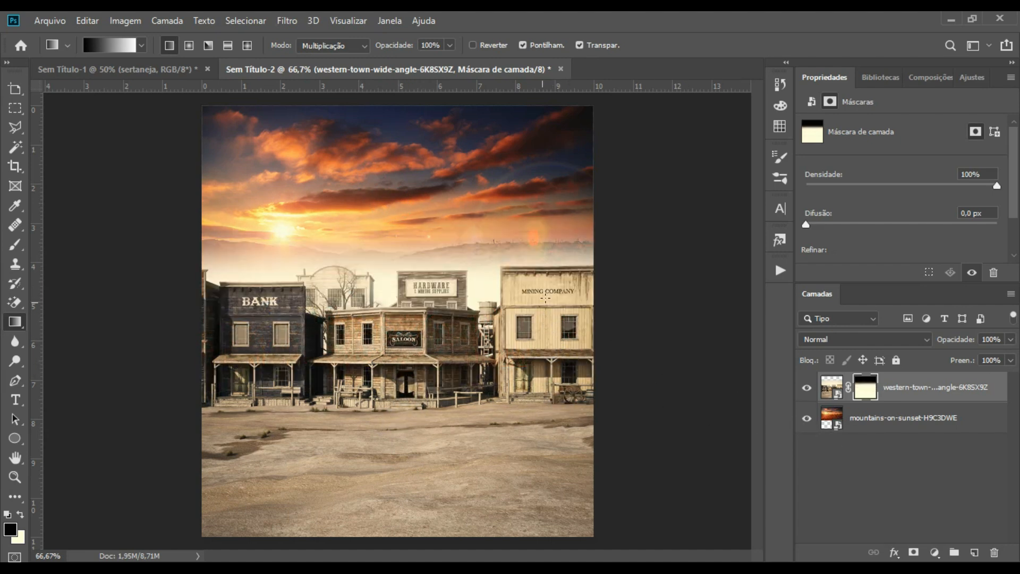
Scale the mountains-on-sunset image to about 12.09 × 7.81 cm and shift it to about X -1.04 cm, Y 0 cm.
left_click(907, 395)
left_click(871, 422)
key("ctrl+t")
left_click_drag(596, 368, 676, 409)
left_click_drag(571, 306, 492, 276)
key("Return")
key("g")
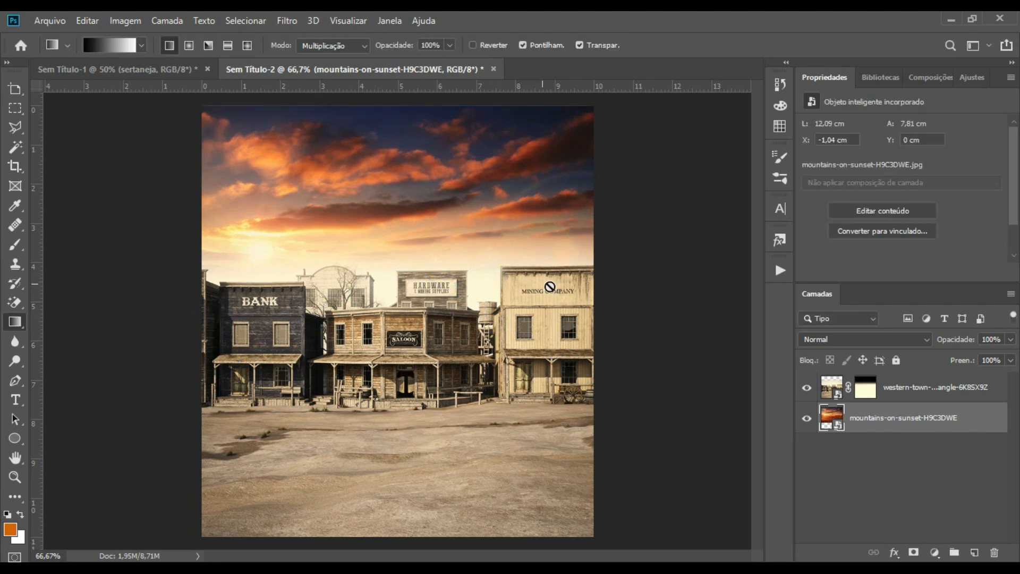
Add a Color Lookup adjustment layer above all images using the EdgyAmber.3DL 3D LUT.
left_click(903, 393)
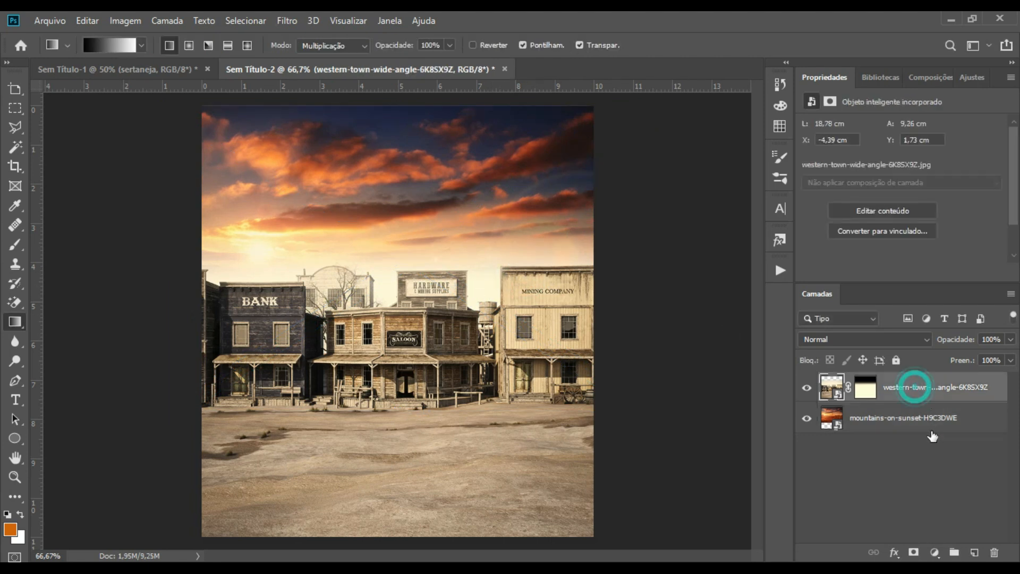
left_click(935, 552)
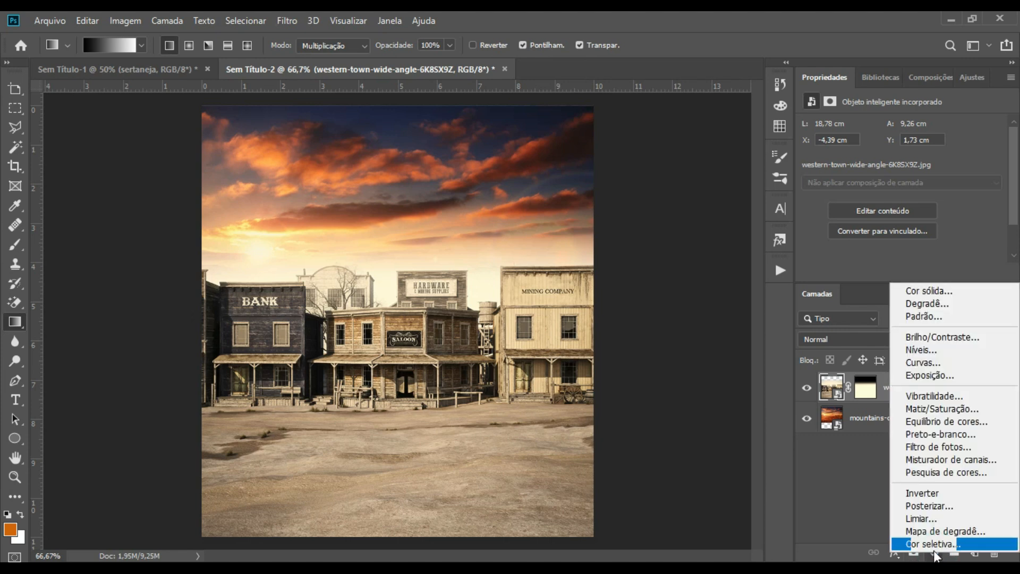
left_click(877, 521)
left_click(934, 553)
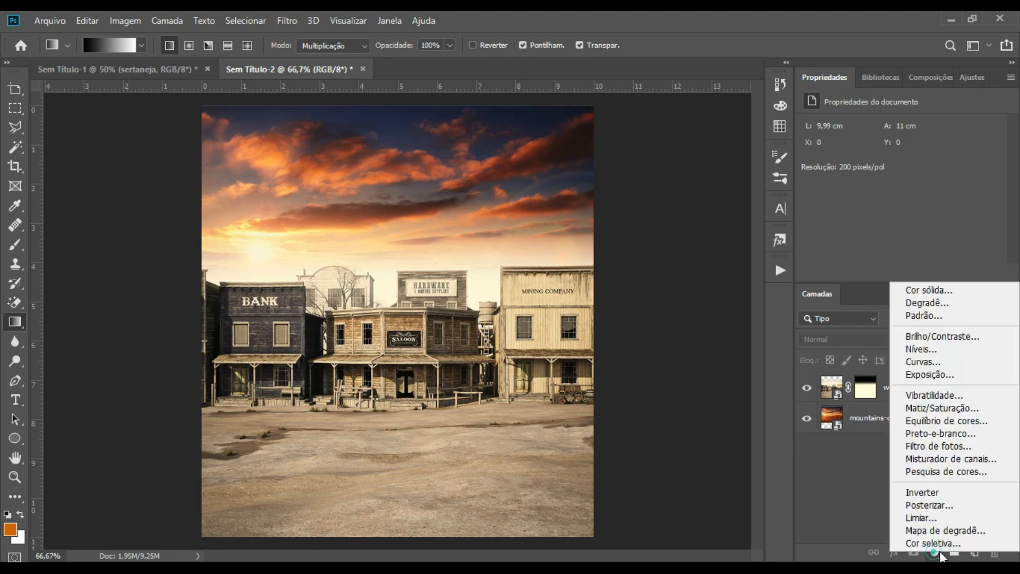
left_click(948, 473)
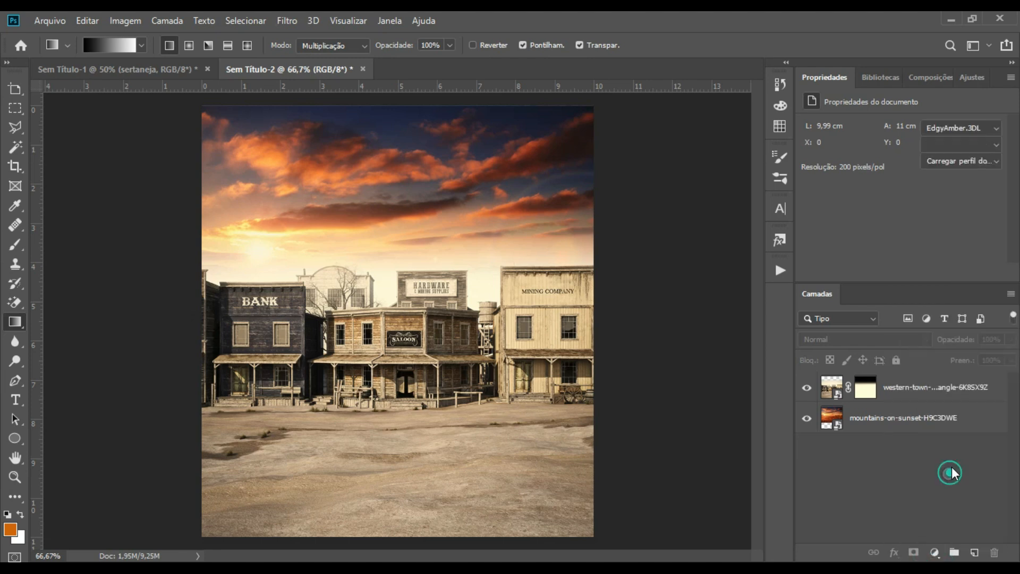
left_click(952, 129)
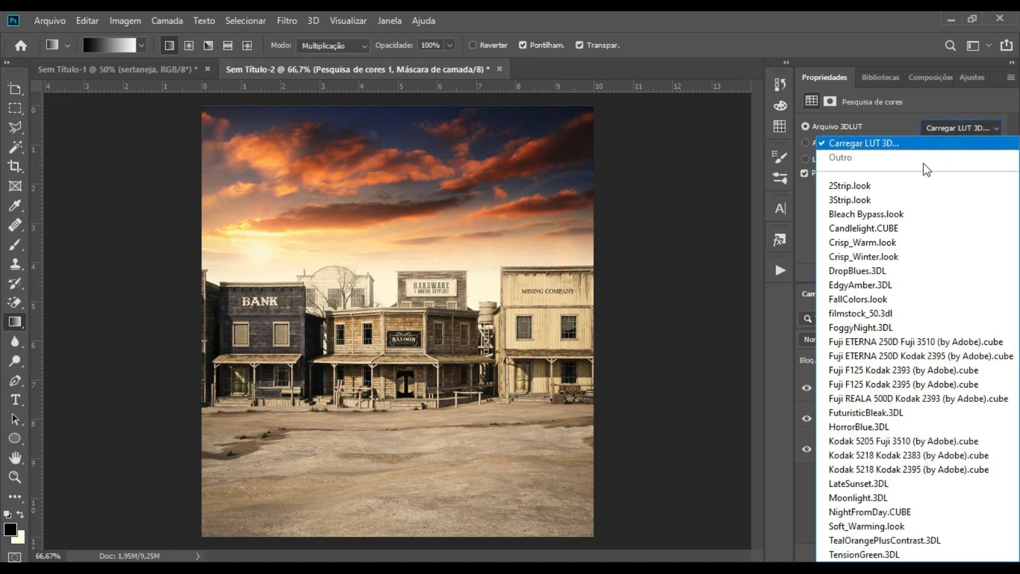
left_click(868, 287)
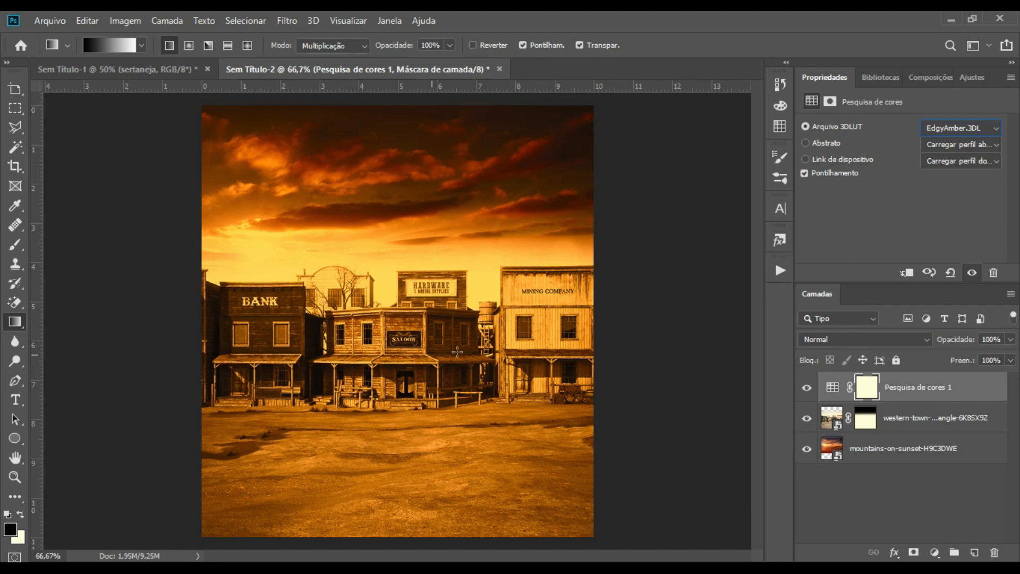
Add a new empty layer in Normal mode at 100% opacity directly above the western-town layer.
left_click(926, 417)
left_click(920, 395)
left_click(901, 433)
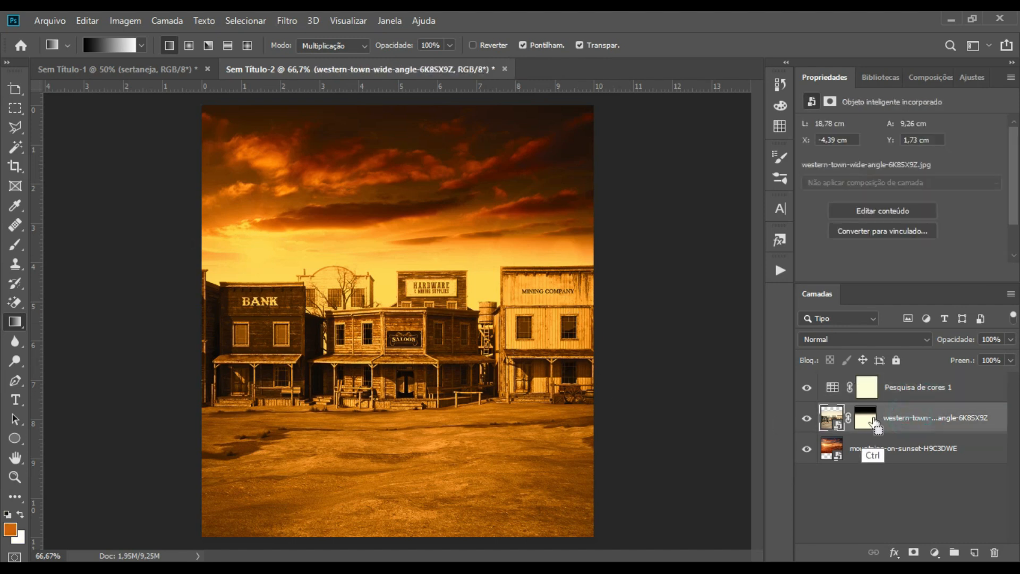
key("ctrl+shift+n")
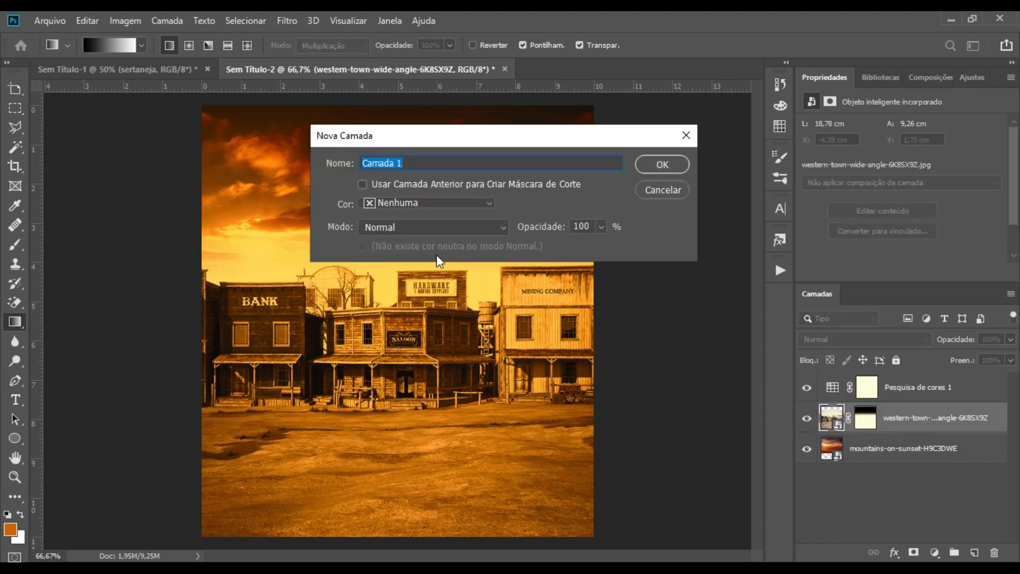
key("Return")
Choose the soft round 30 tip for the Brush tool and set its size to about 83 px.
left_click(18, 247)
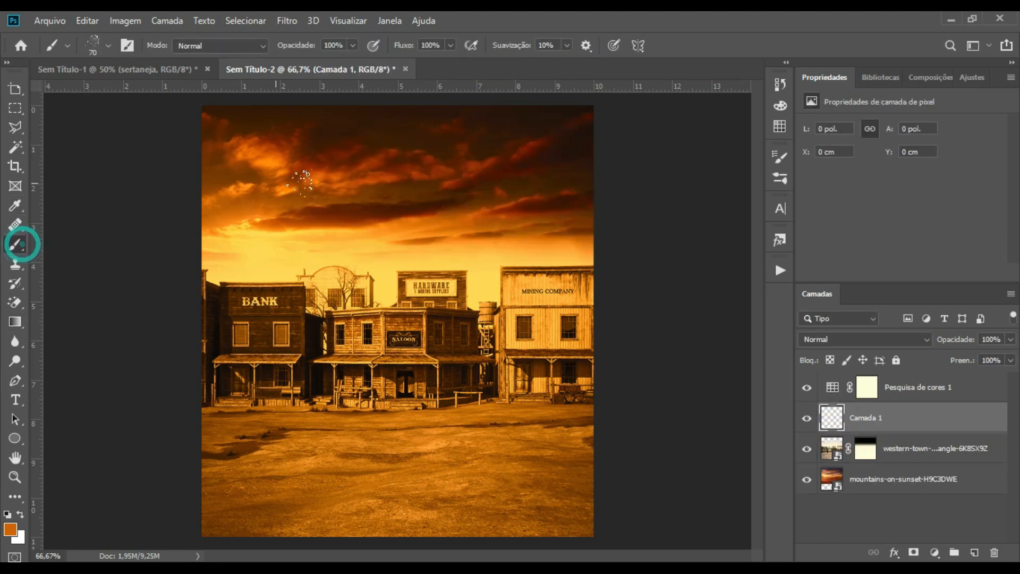
left_click(107, 46)
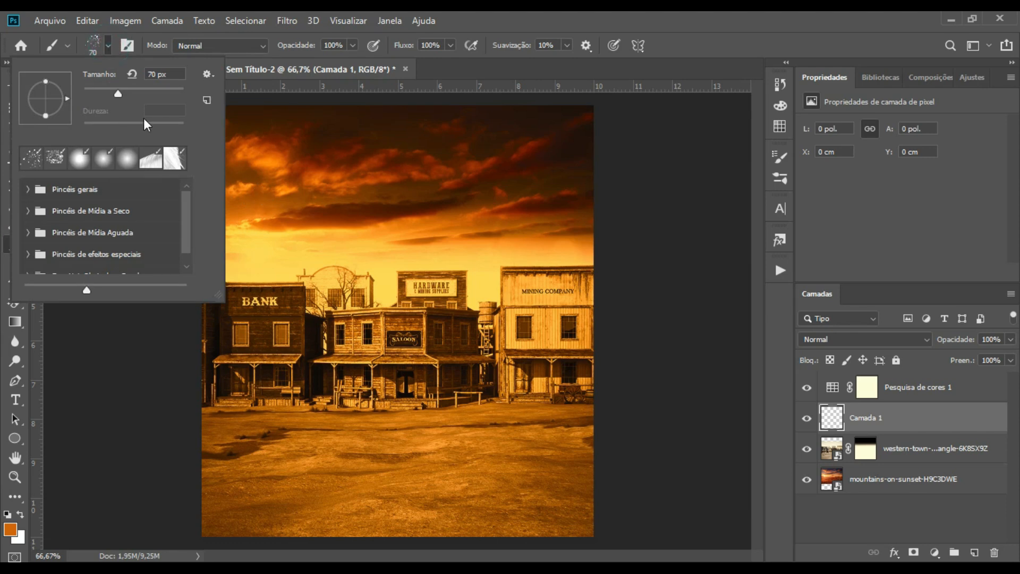
left_click(781, 157)
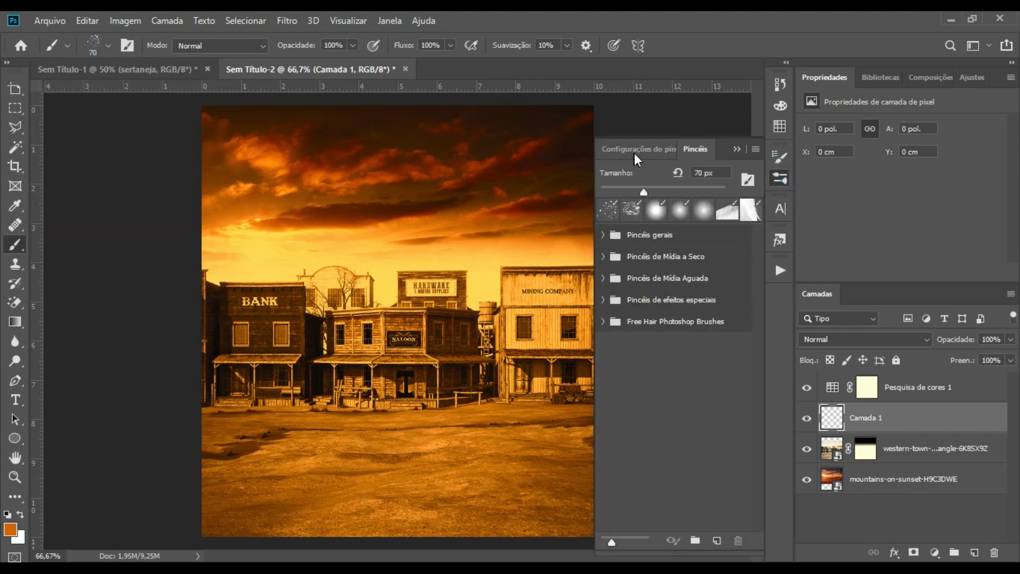
left_click(639, 151)
left_click(571, 177)
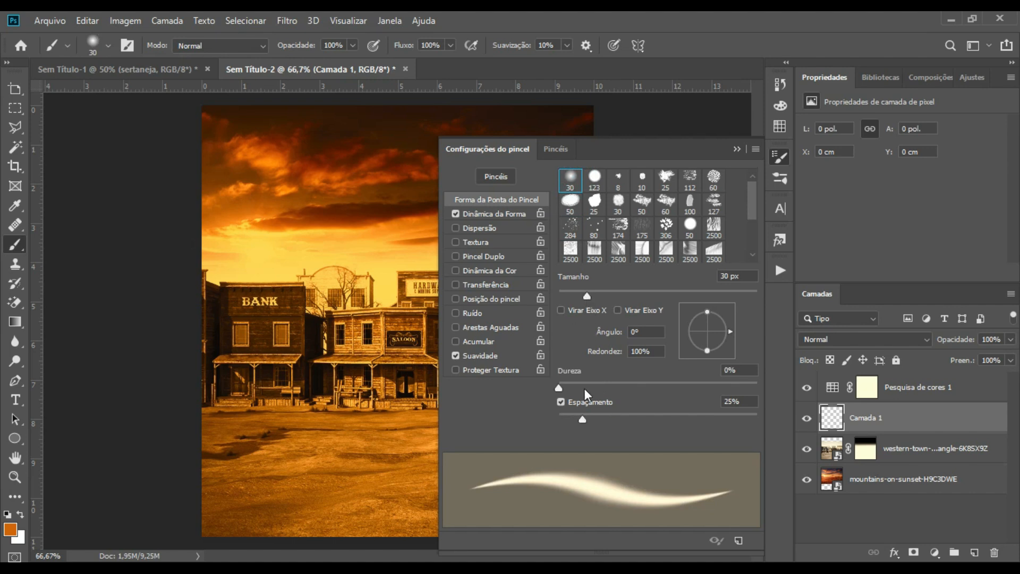
left_click_drag(588, 293, 643, 293)
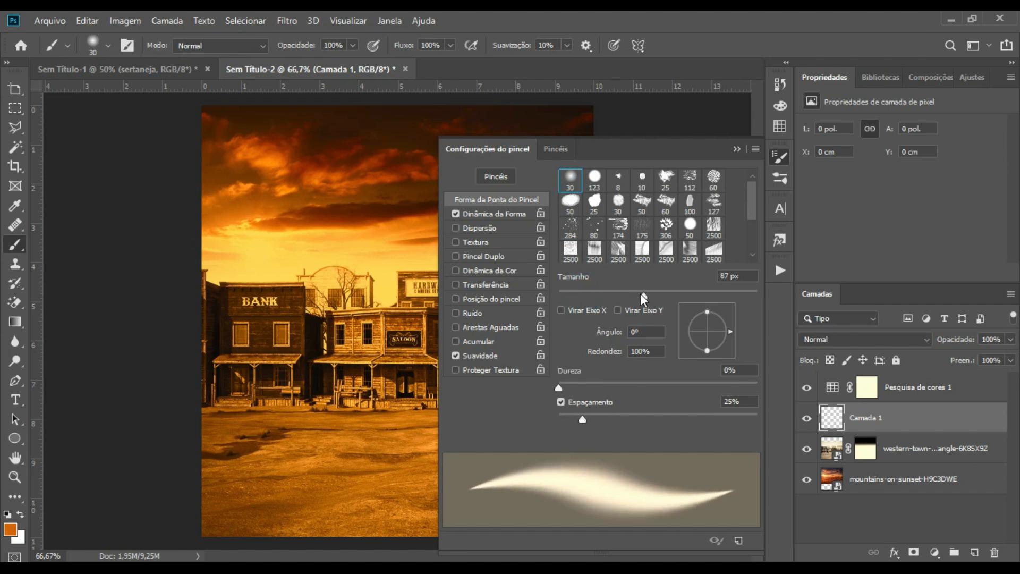
left_click(738, 150)
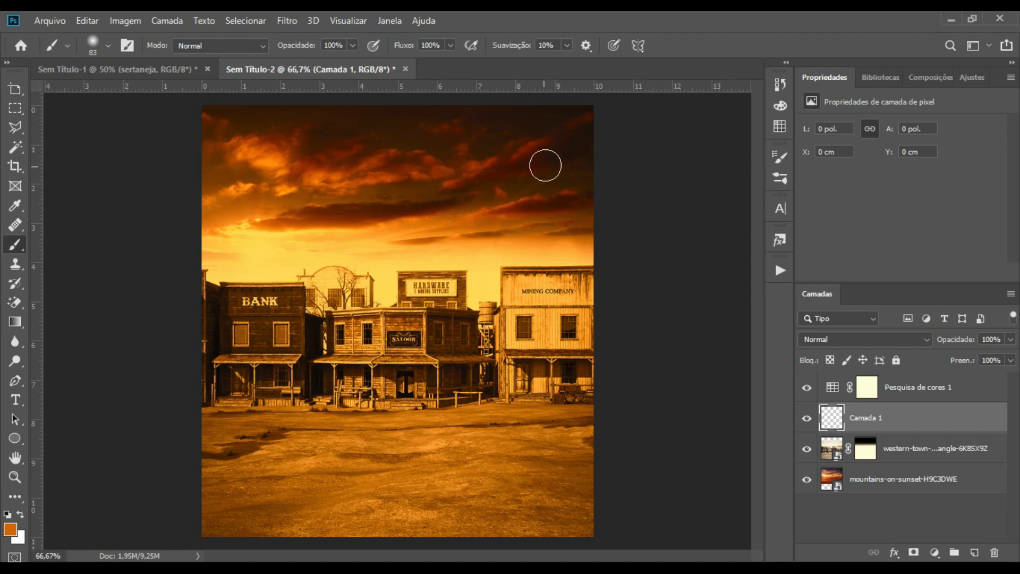
Sample the dark brown of the upper-right sky as the foreground colour for the Brush tool.
key("i")
left_click(557, 151)
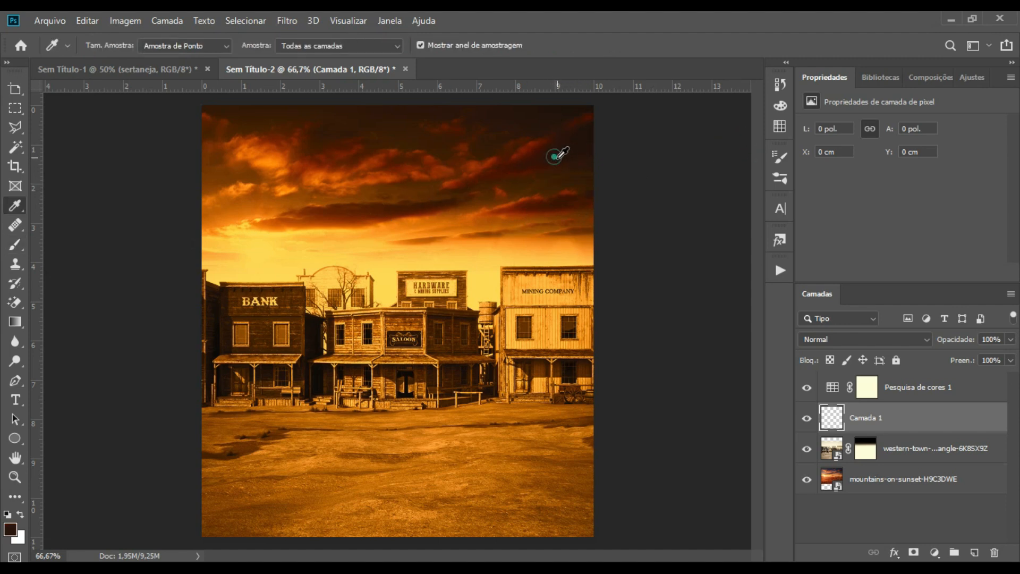
mouse_move(559, 152)
left_mouse_down()
mouse_move(569, 146)
mouse_move(559, 152)
left_mouse_up()
left_click(12, 246)
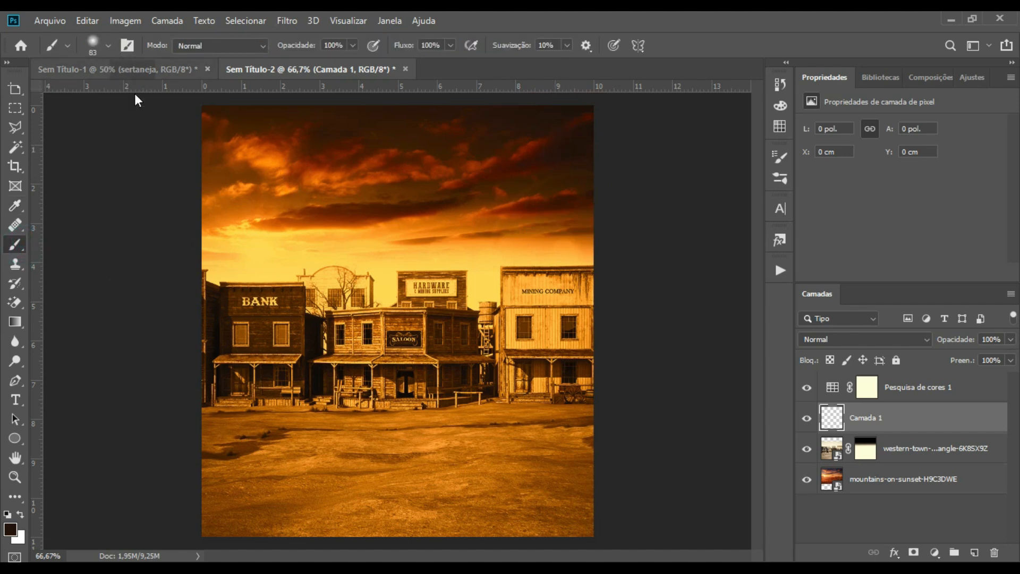
Set the brush size to about 252 px and paint a dark brown border around the edges of the flyer on Camada 1.
left_click(108, 48)
left_click_drag(152, 94, 162, 93)
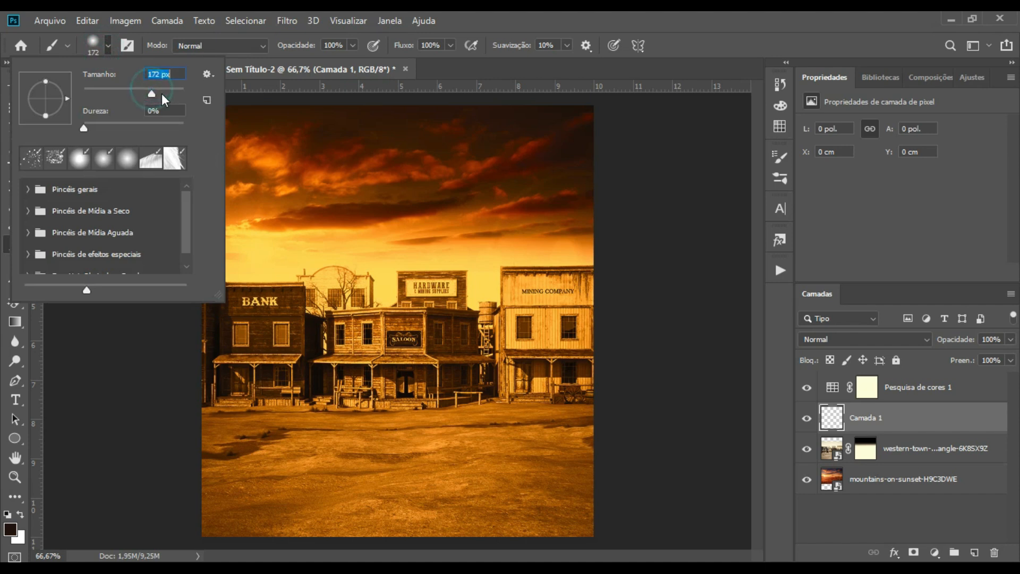
left_click(114, 447)
mouse_move(292, 115)
left_mouse_down()
mouse_move(191, 183)
mouse_move(240, 107)
mouse_move(221, 116)
mouse_move(289, 114)
mouse_move(230, 137)
left_mouse_up()
mouse_move(581, 151)
left_mouse_down()
mouse_move(615, 292)
mouse_move(596, 232)
mouse_move(621, 367)
mouse_move(608, 490)
mouse_move(262, 529)
mouse_move(296, 519)
mouse_move(349, 530)
mouse_move(149, 292)
mouse_move(175, 222)
mouse_move(186, 416)
mouse_move(287, 509)
mouse_move(205, 421)
mouse_move(643, 501)
mouse_move(684, 388)
mouse_move(625, 246)
mouse_move(528, 129)
mouse_move(249, 519)
mouse_move(617, 180)
mouse_move(297, 545)
left_mouse_up()
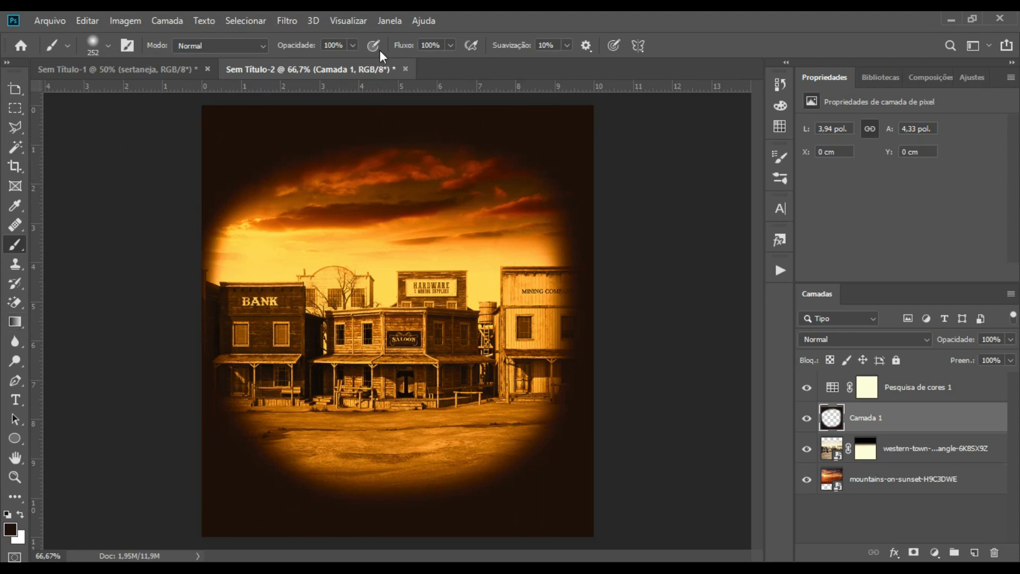
Soften the dark border on Camada 1 with a Gaussian Blur of 87 pixels radius.
left_click(283, 20)
mouse_move(364, 196)
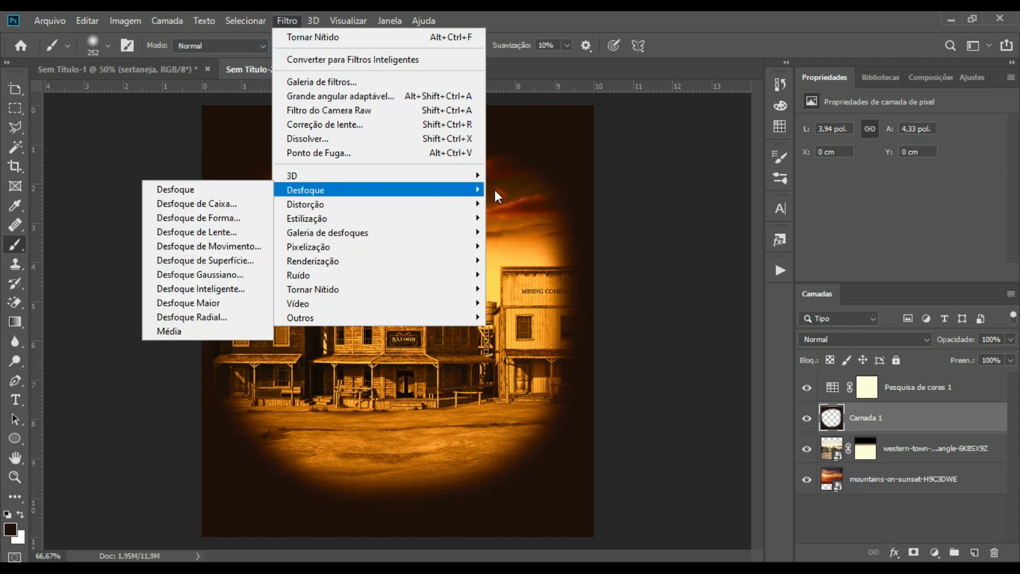
left_click(212, 275)
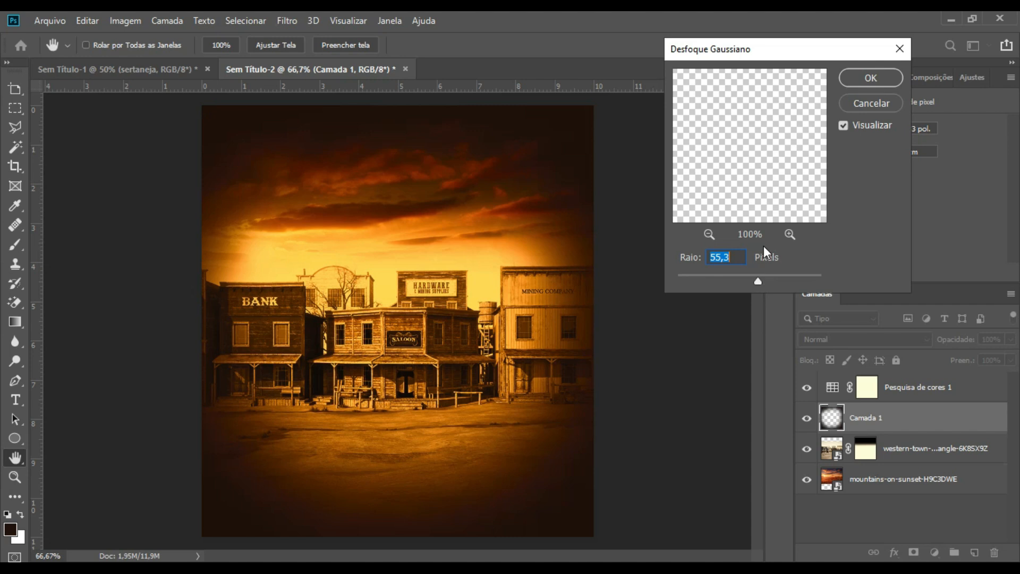
left_click(767, 280)
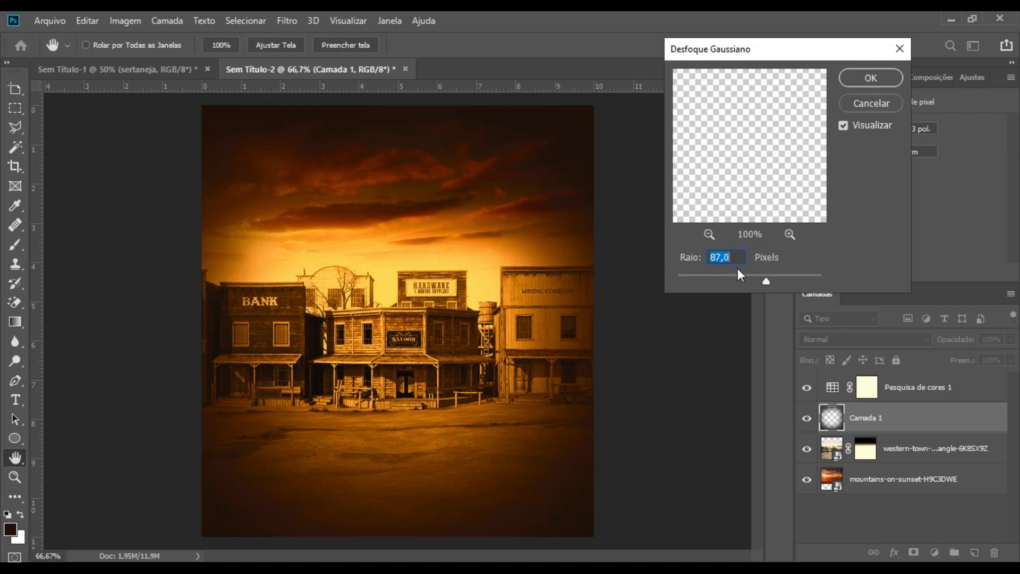
left_click(868, 78)
key("b")
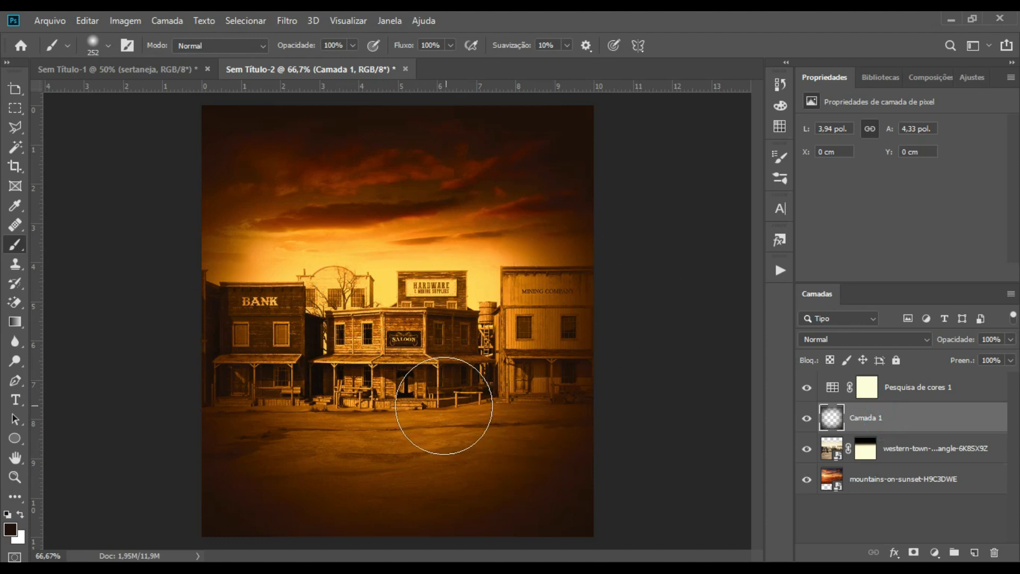
Place the 07 scratched-texture image from the TUTORIAL YOUTUBE LIVE SERTANEJA folder above Camada 1.
key("alt+Tab")
left_click(521, 392)
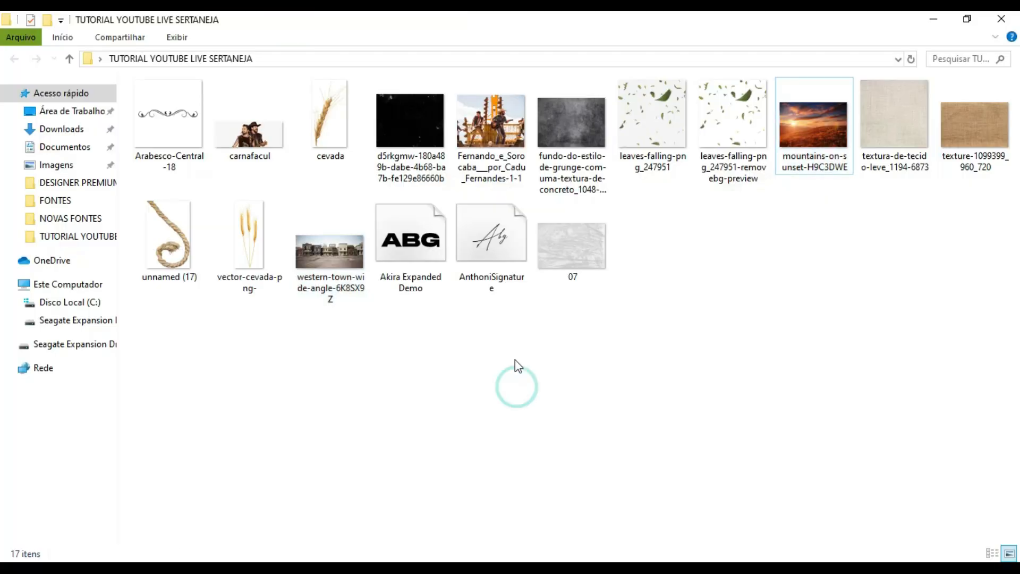
left_click_drag(581, 257, 441, 334)
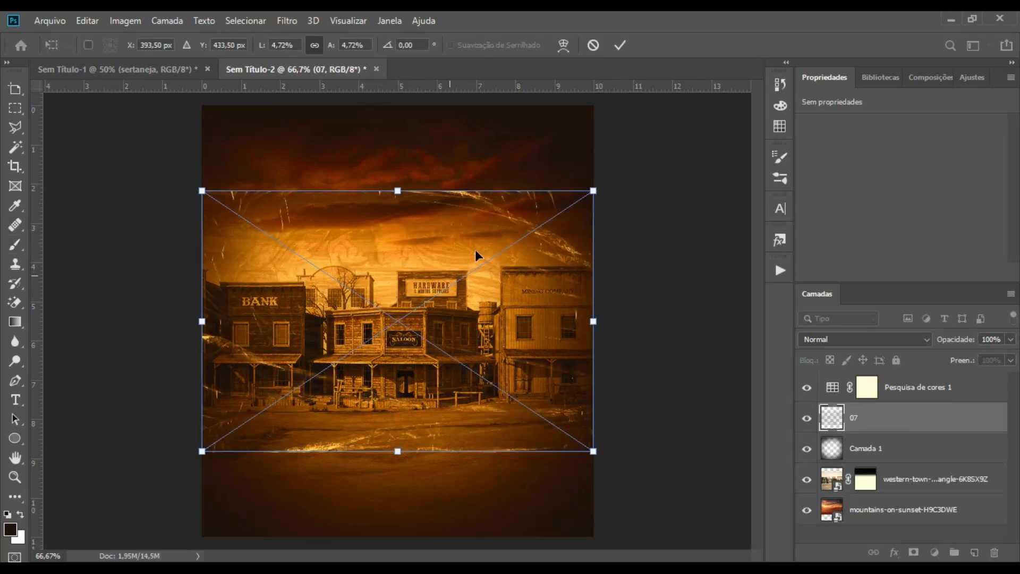
Stretch the 07 texture to about 10.39 × 11 cm at X -0.39 cm, Y 0 cm and set its fill to 71%.
key("ctrl+minus")
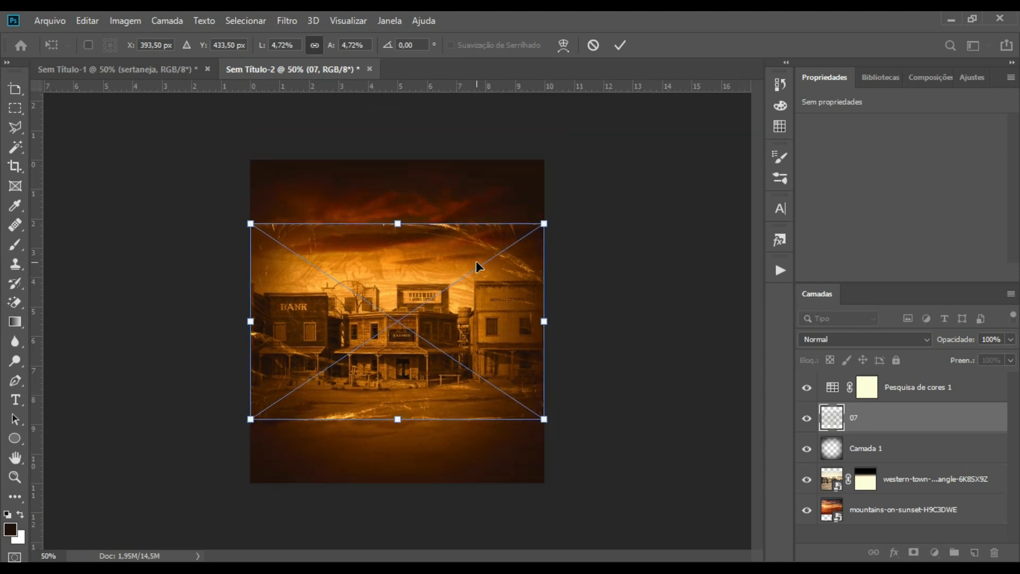
left_click_drag(394, 215, 397, 160)
left_click_drag(404, 420, 397, 482)
left_click_drag(583, 350, 485, 359)
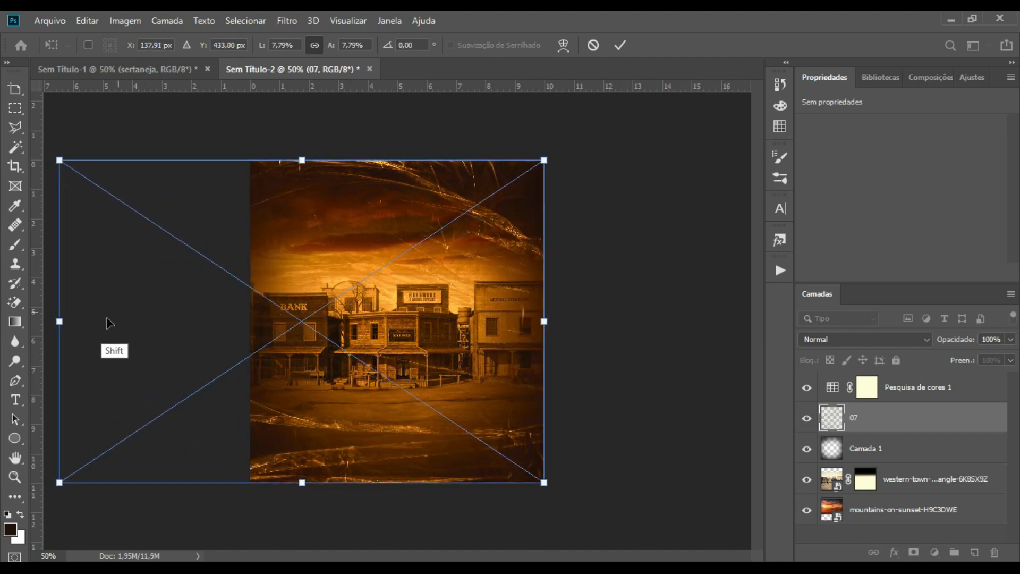
left_click_drag(59, 322, 248, 321)
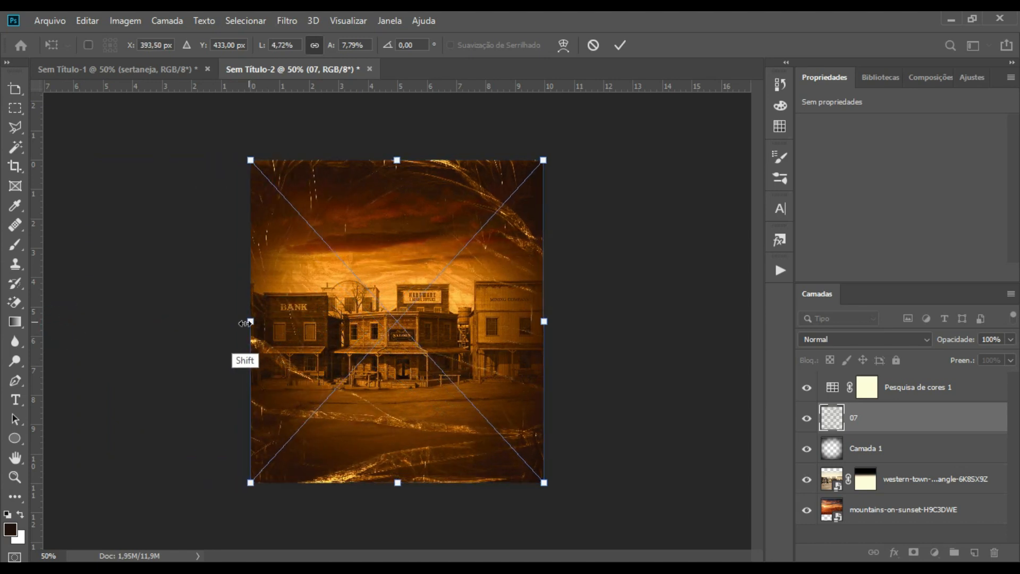
left_click_drag(543, 160, 555, 160)
left_click_drag(502, 275, 490, 276)
key("b")
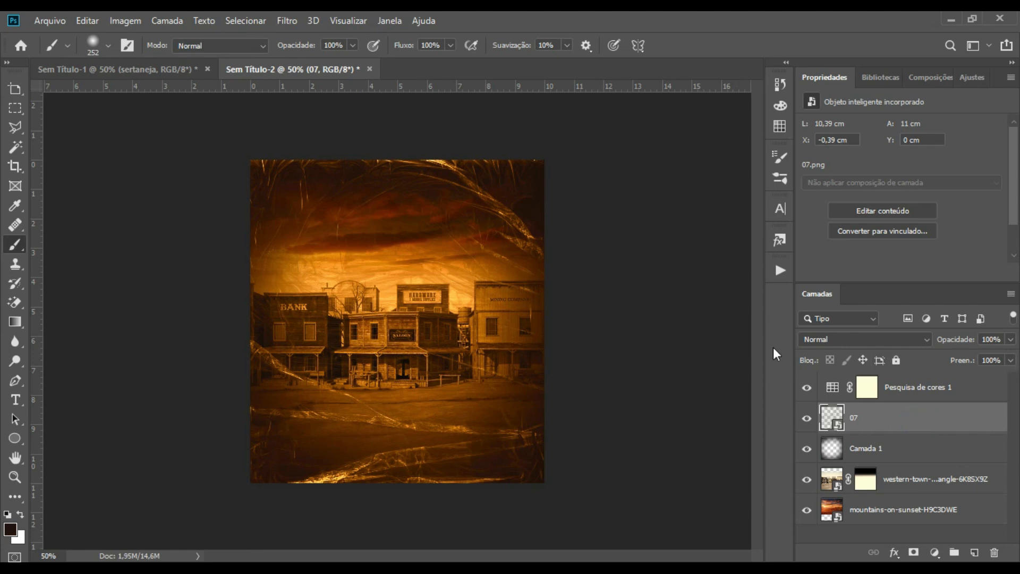
left_click_drag(1011, 361, 996, 378)
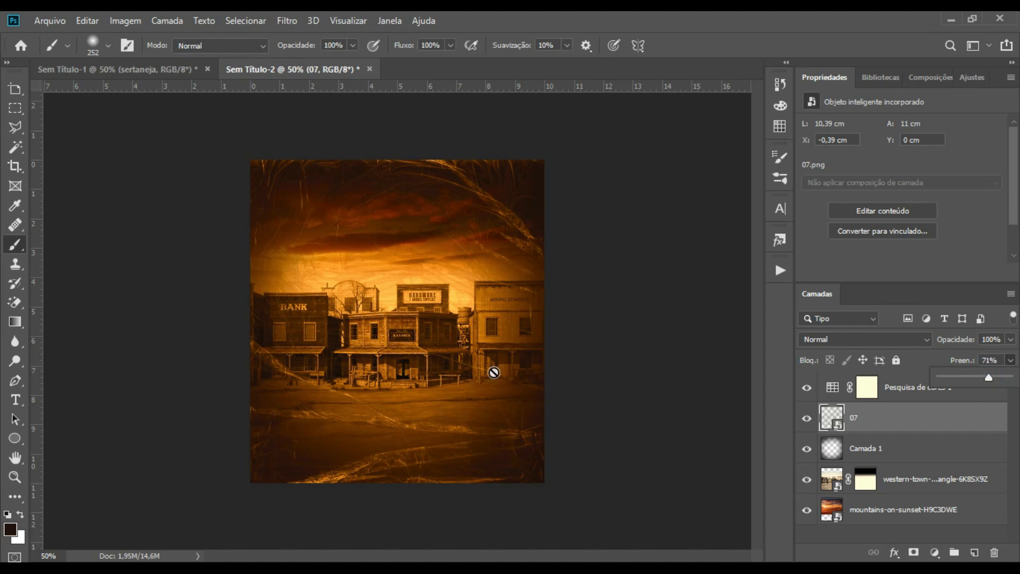
left_click(916, 417)
Place the black spark image d5rkgmw-180a489b-dabe-4b68-ba7b-fe129e86660b from the tutorial folder above the 07 texture.
key("alt+Tab")
left_click(592, 365)
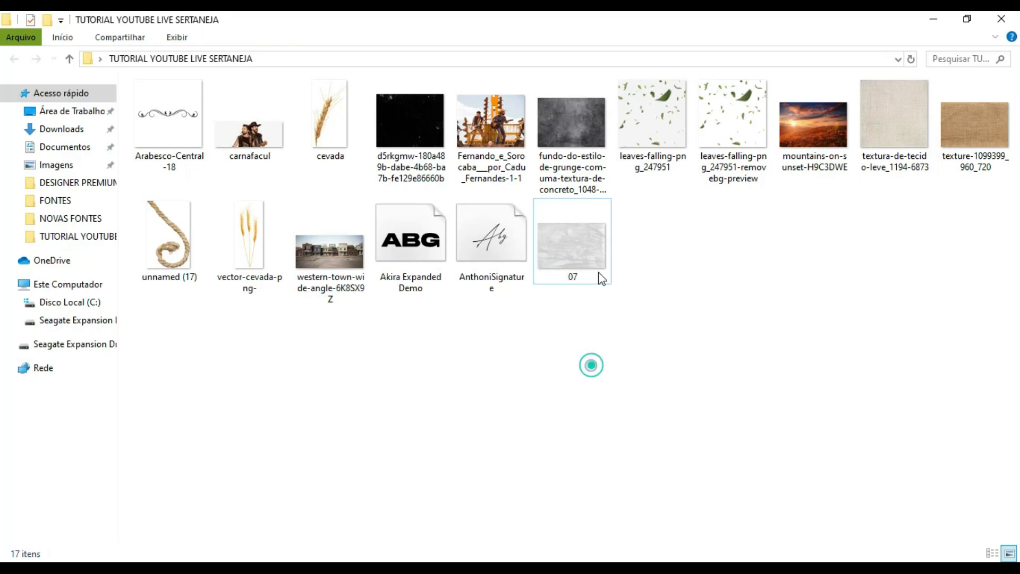
left_click(427, 140)
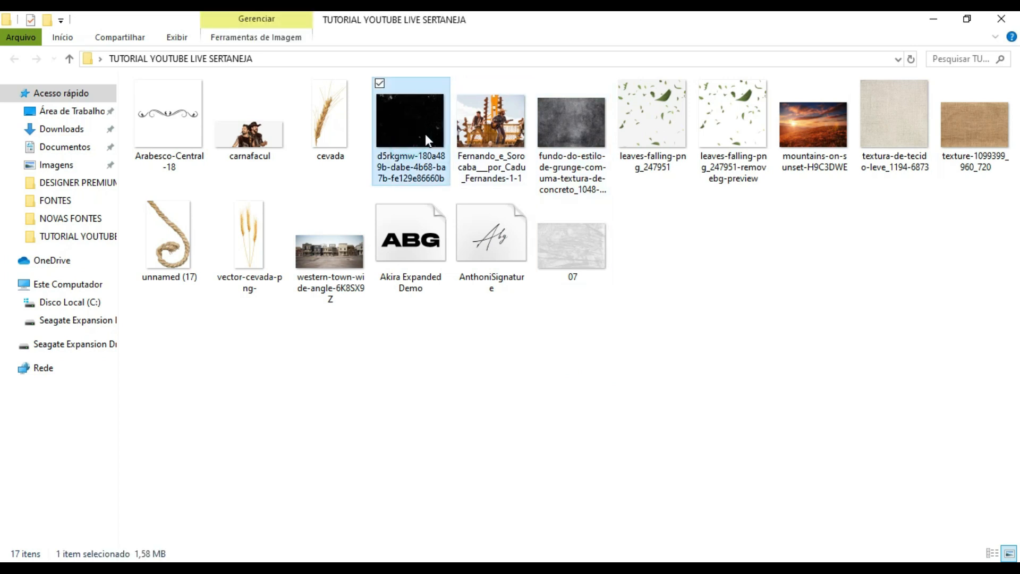
left_click_drag(424, 143, 433, 293)
Scale the black spark image to about 14.03 × 11.09 cm and position it at about X -2.01 cm, Y 0 cm.
left_click_drag(514, 229, 629, 136)
left_click_drag(576, 253, 555, 249)
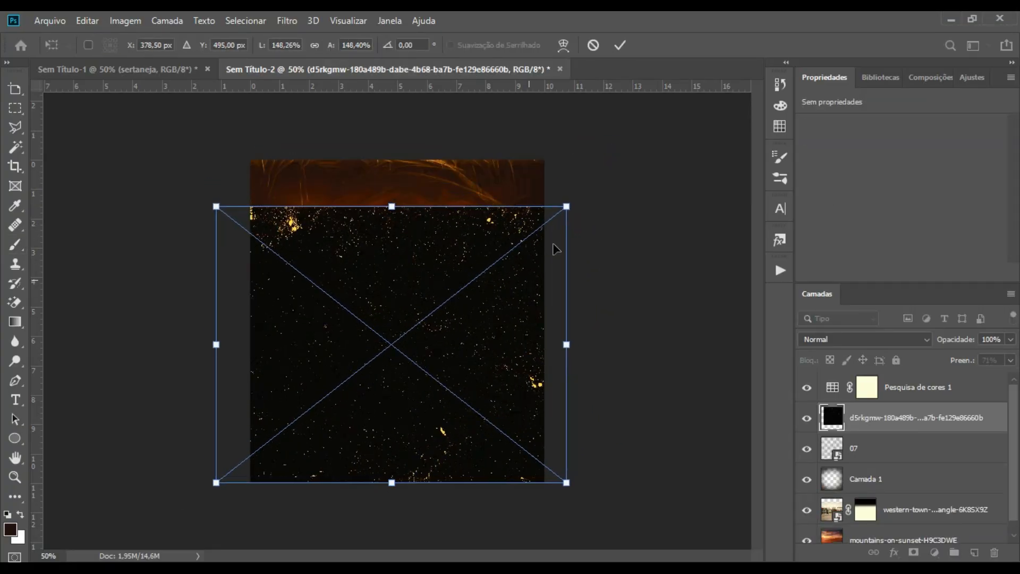
left_click(514, 296)
left_click_drag(567, 206, 628, 155)
left_click_drag(555, 250, 532, 259)
key("Return")
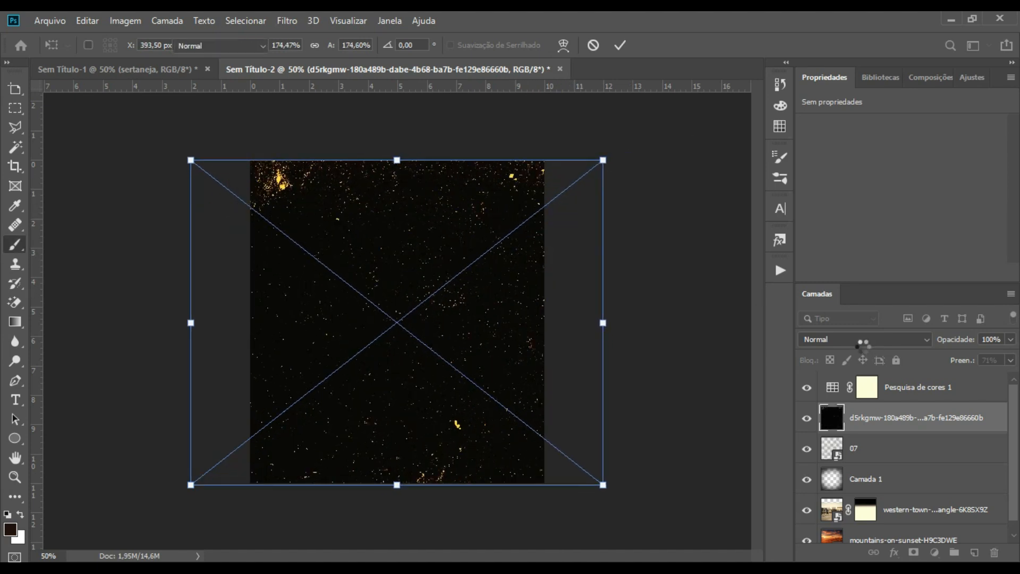
Set the spark image's blend mode to Exclusion and compare the artwork with the layer hidden and shown.
left_click(863, 342)
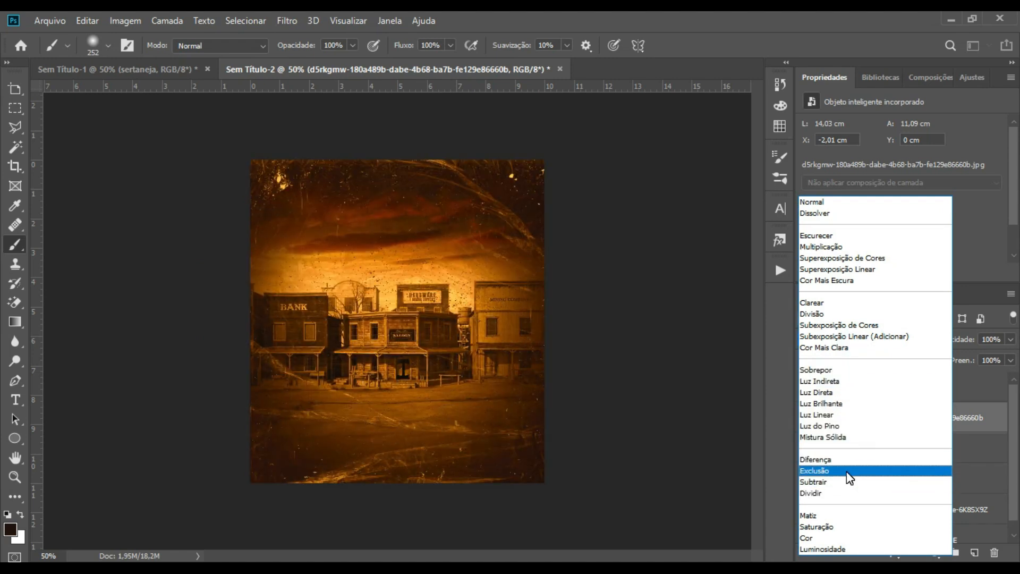
left_click(851, 478)
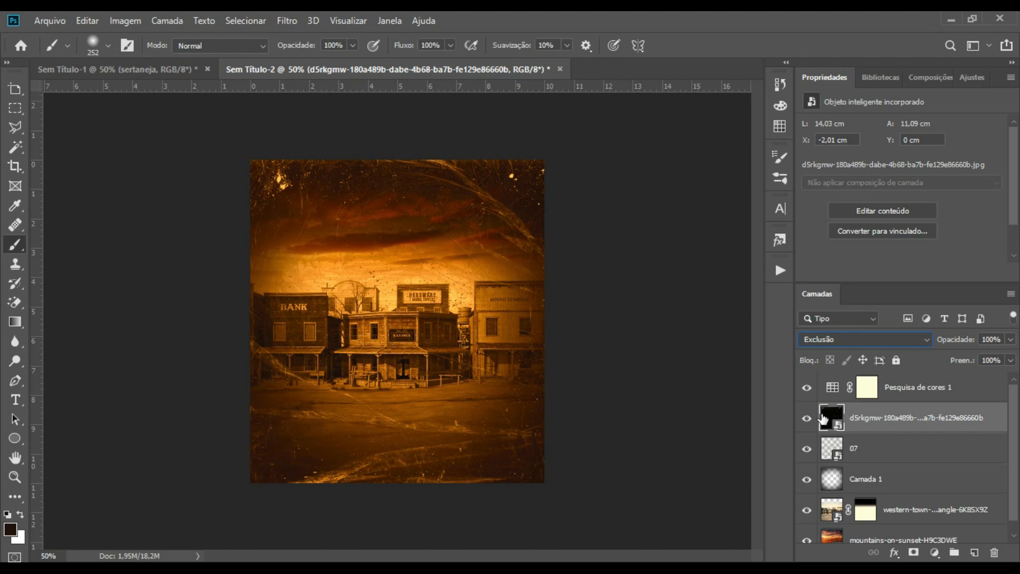
left_click(807, 418)
left_click(807, 419)
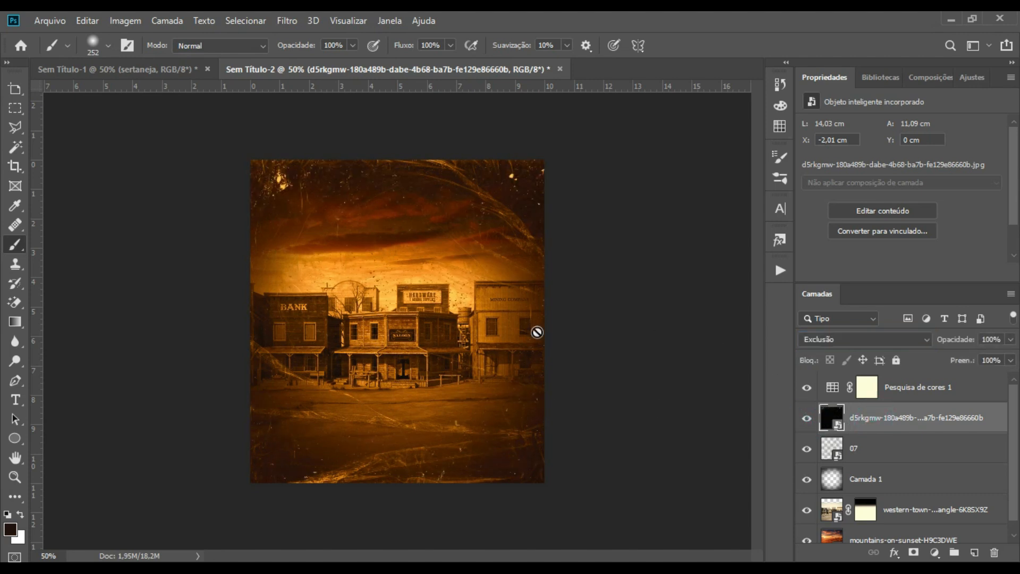
Group all layers from the Color Lookup adjustment down to the sunset image and name the group FUNDO.
left_click(936, 387)
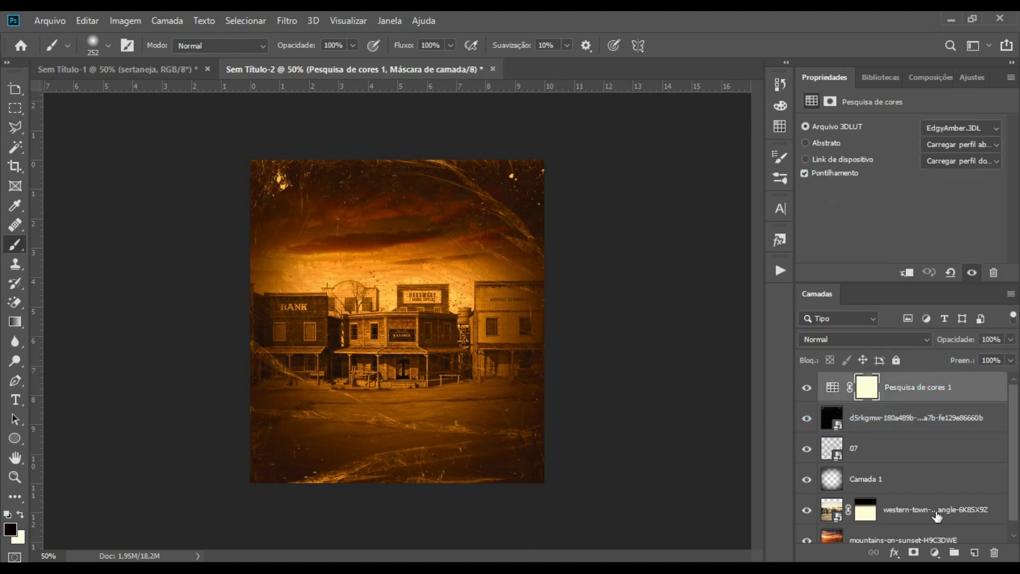
left_click(930, 541, "shift")
key("ctrl+g")
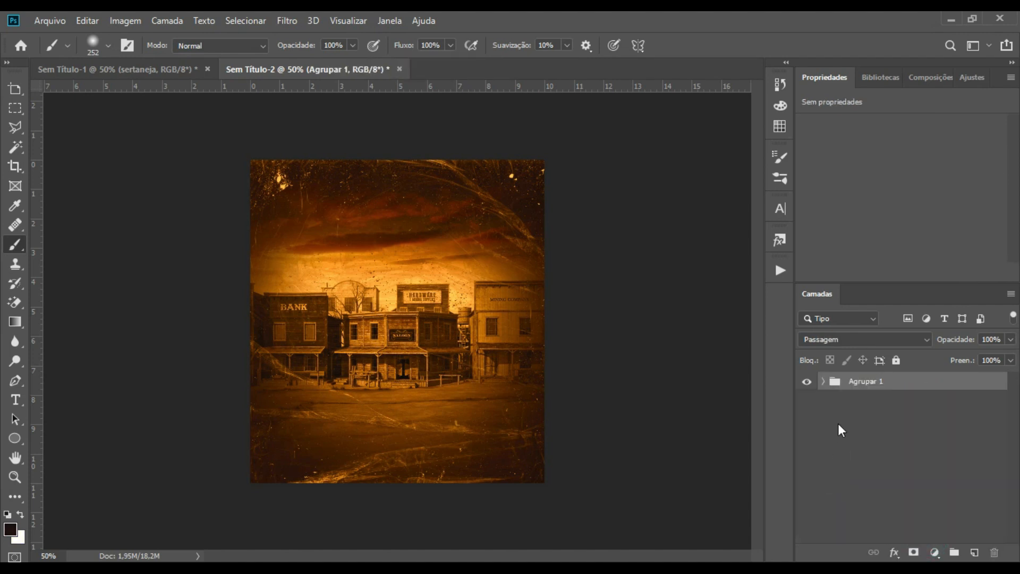
left_click(808, 382)
left_click(807, 382)
double_click(856, 382)
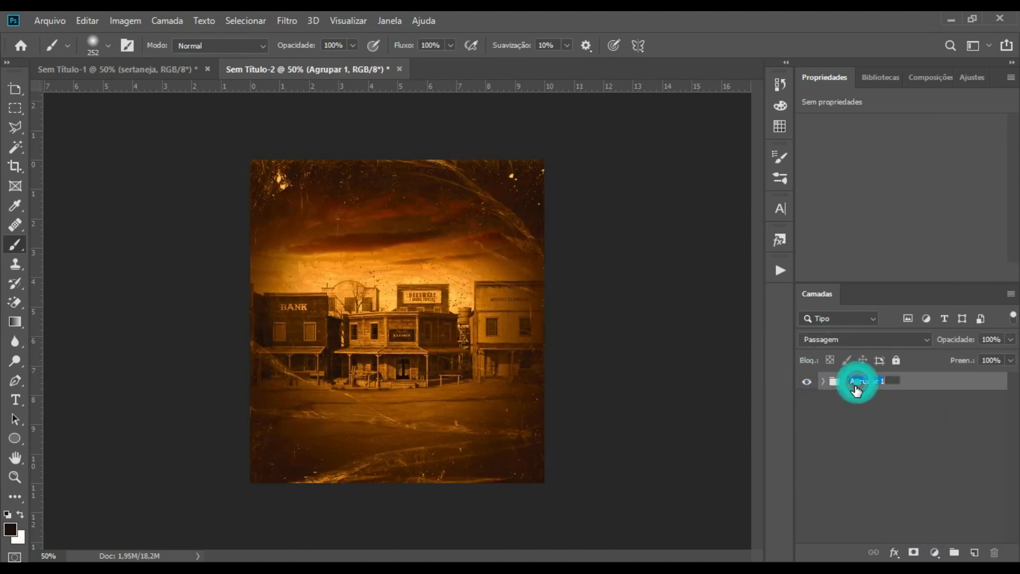
type("FUNDO")
key("Return")
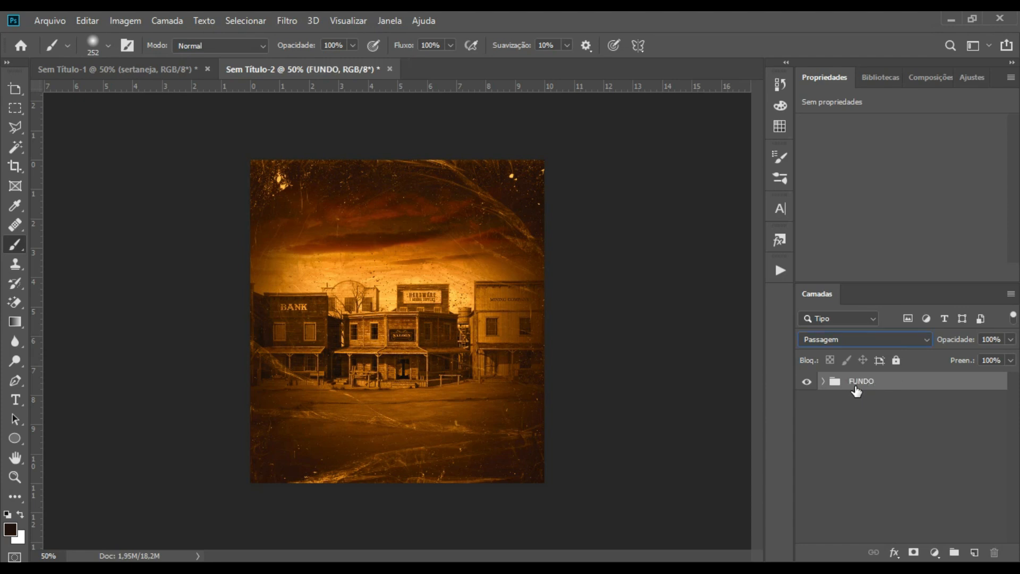
Place the burlap image texture-1099399_960_720 and the rope image unnamed (17) from the tutorial folder above the FUNDO group.
left_click(906, 384)
key("alt+Tab")
left_click(615, 367)
left_click(689, 309)
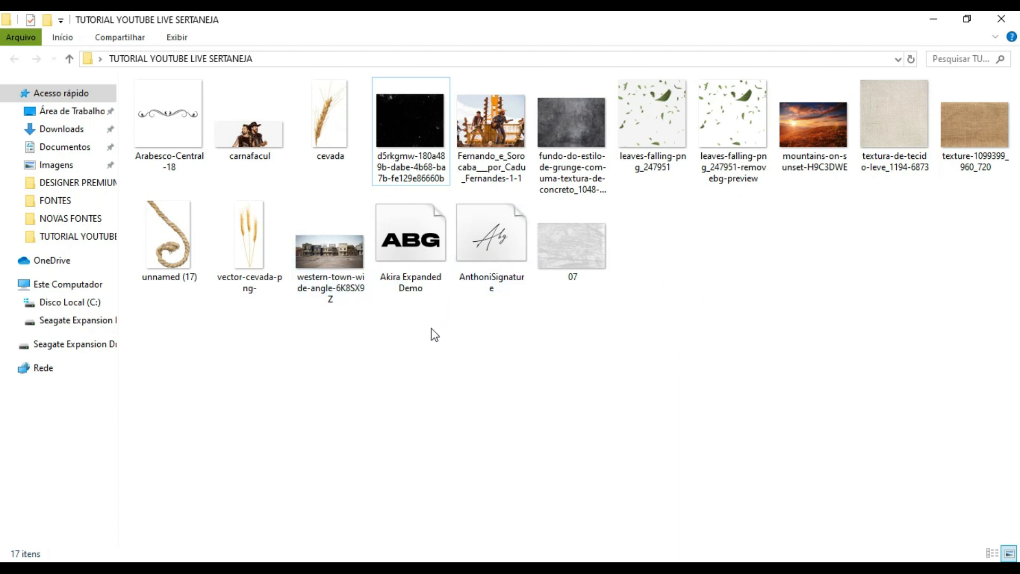
left_click(797, 326)
left_click(776, 323)
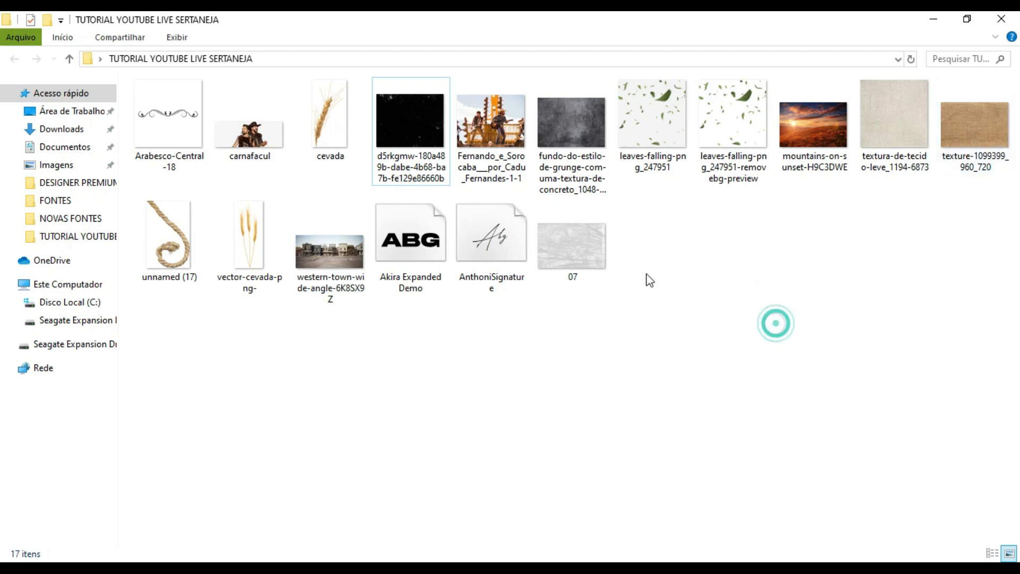
left_click(951, 141)
left_click(169, 247, "ctrl")
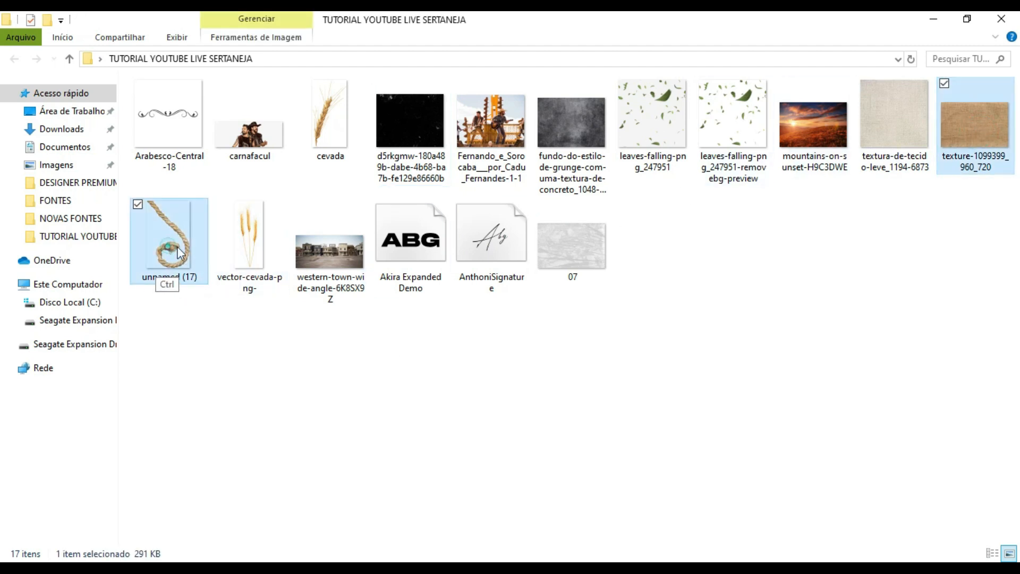
left_click_drag(967, 135, 486, 315)
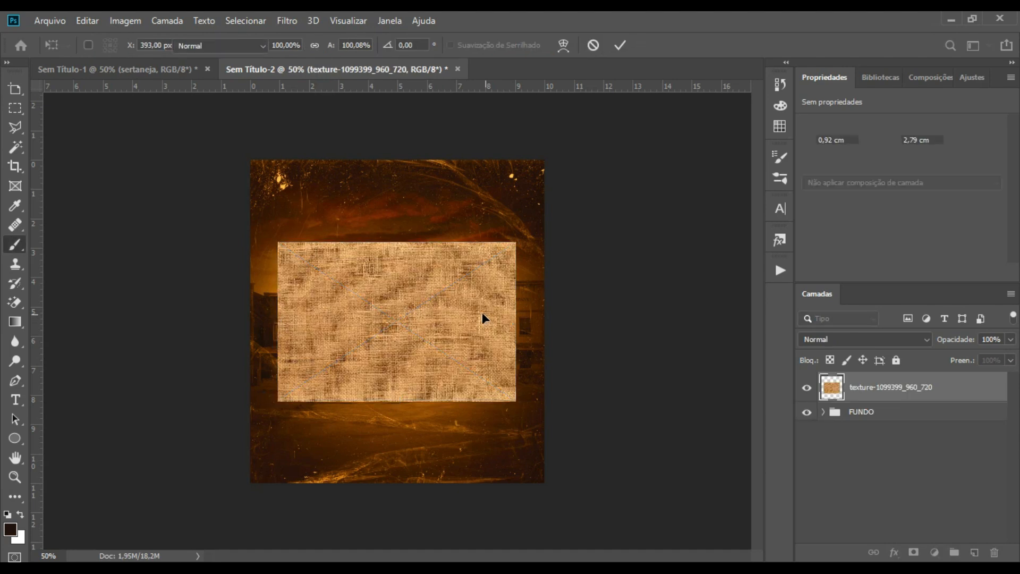
key("Return")
key("Return")
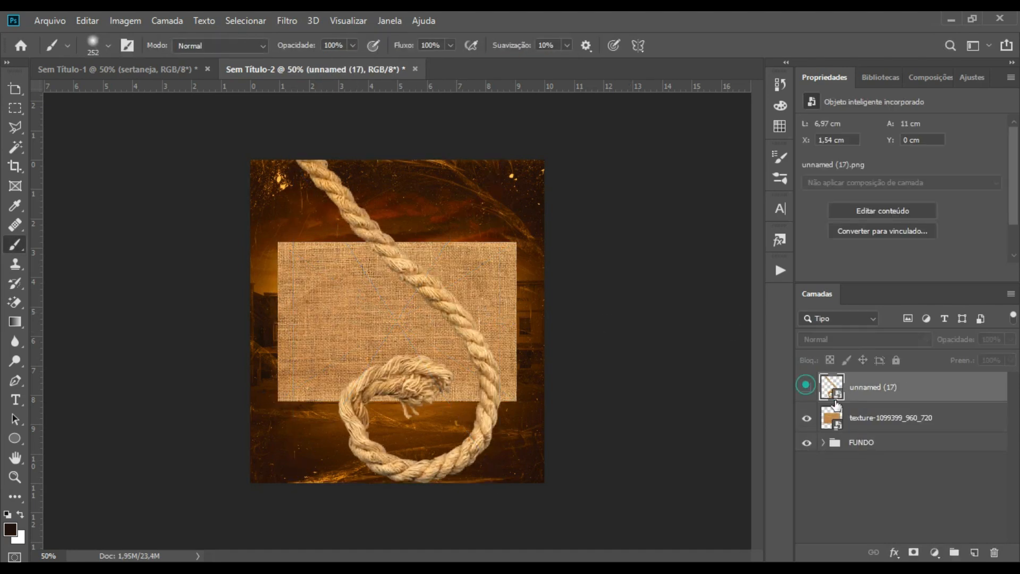
Hide the rope layer and move the burlap texture up to about Y 1.49 cm.
left_click(806, 384)
left_click(847, 418)
left_click_drag(409, 342, 415, 303)
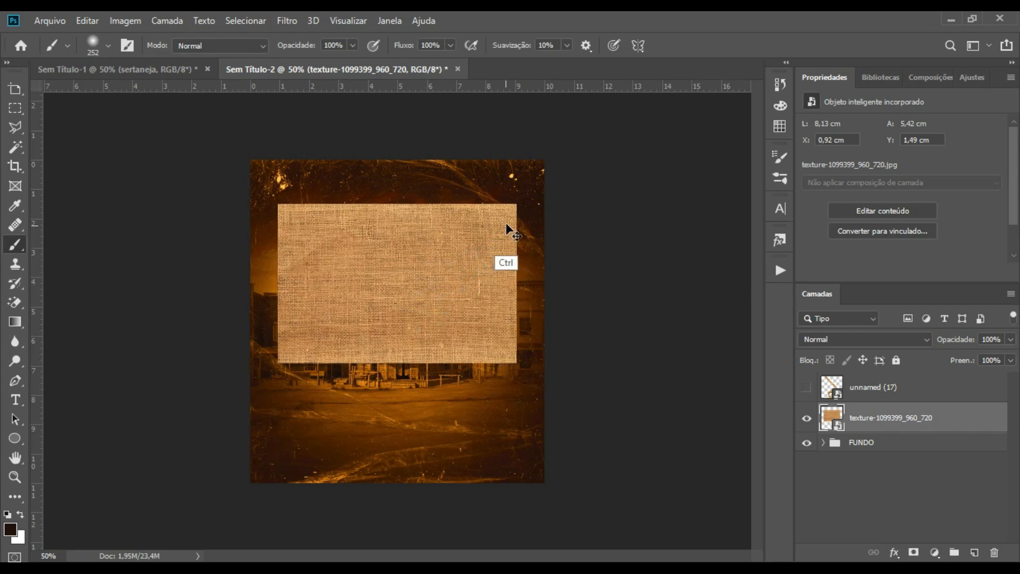
Scale the burlap texture down to about 4.29 × 2.15 cm and place it at about X 2.76 cm, Y 2.85 cm.
key("ctrl+plus")
key("ctrl+plus")
key("ctrl+minus")
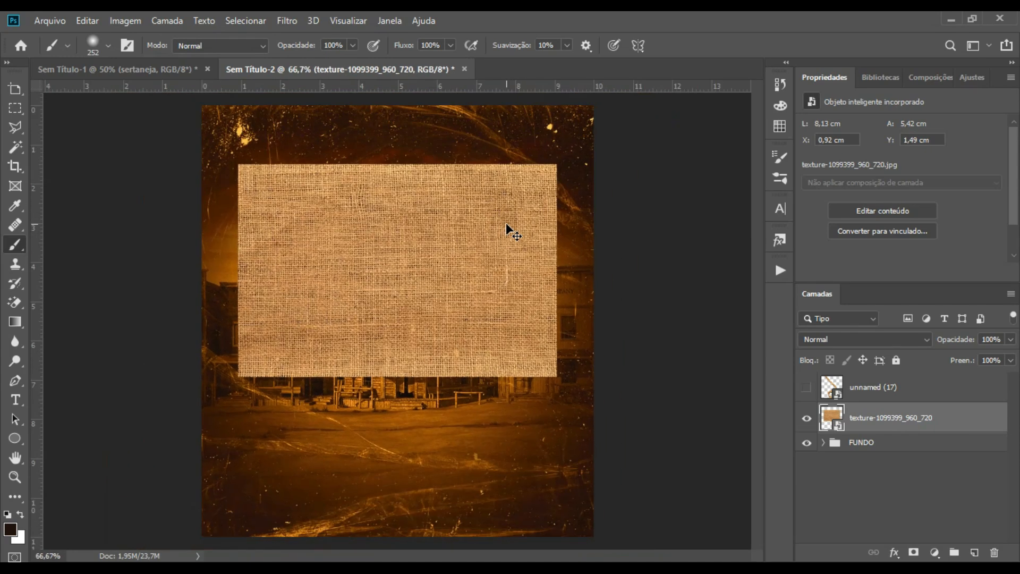
key("ctrl+t")
left_click_drag(557, 164, 472, 250)
left_click_drag(511, 190, 472, 221)
key("Return")
key("b")
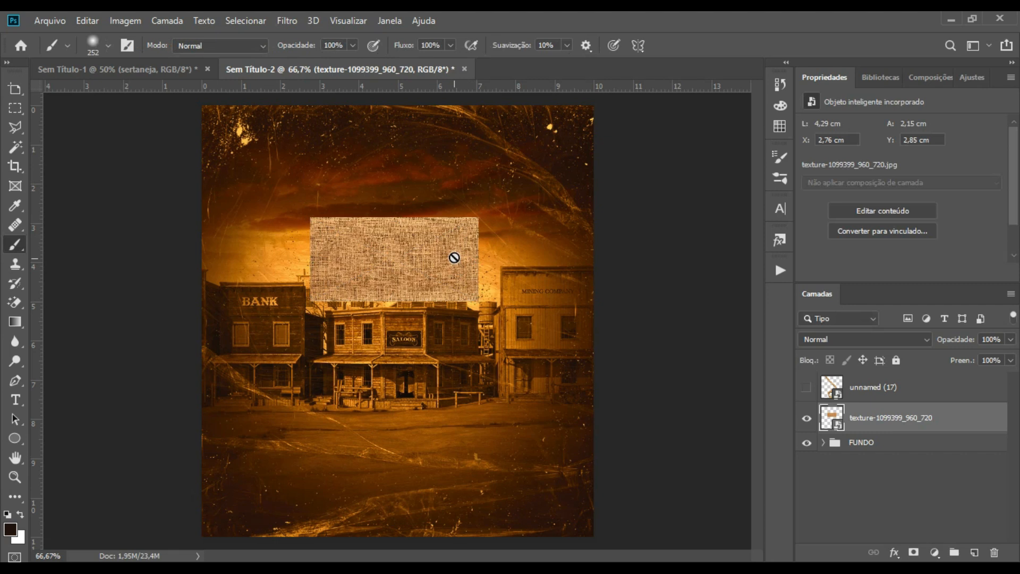
Move the burlap rectangle to about X 3.03 cm, Y 3.63 cm and duplicate its layer.
left_click_drag(437, 270, 447, 298)
key("ctrl+j")
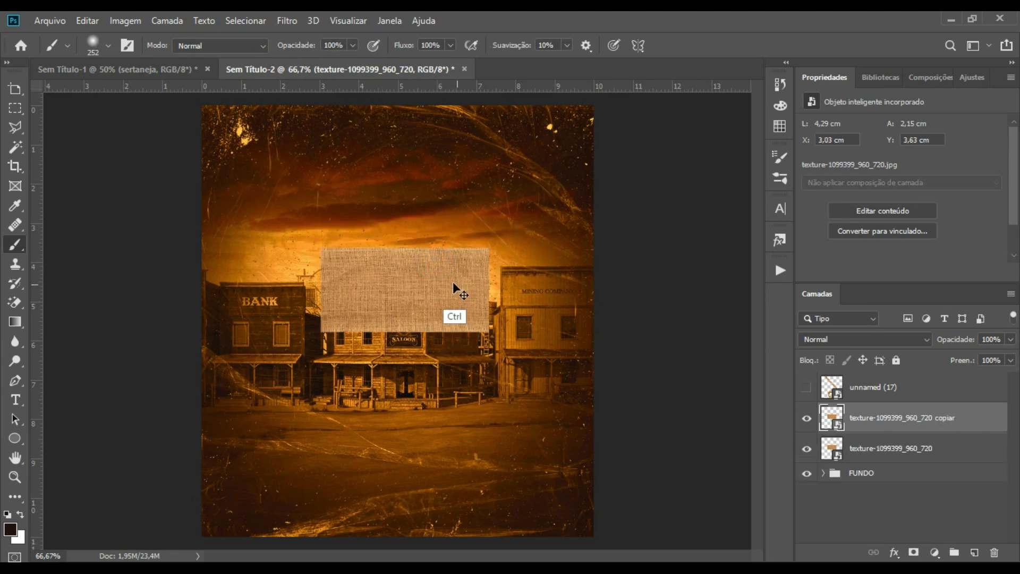
Flip the duplicated burlap layer vertically and move it up to about Y 1.73 cm, directly above the original.
key("ctrl+t")
right_click(434, 288)
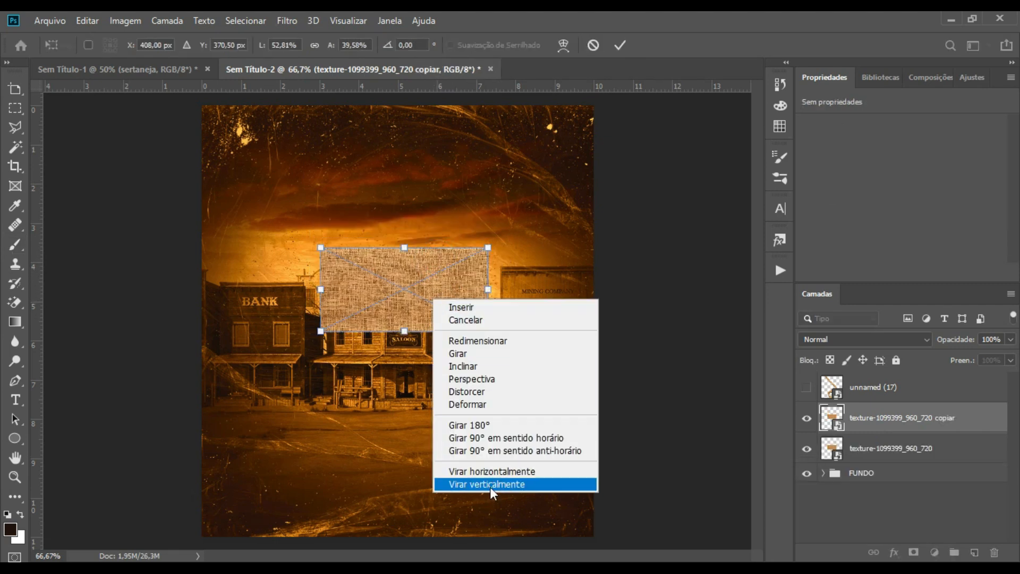
left_click(490, 487)
mouse_move(432, 282)
left_mouse_down()
mouse_move(431, 196)
mouse_move(461, 222)
left_mouse_up()
key("Return")
key("b")
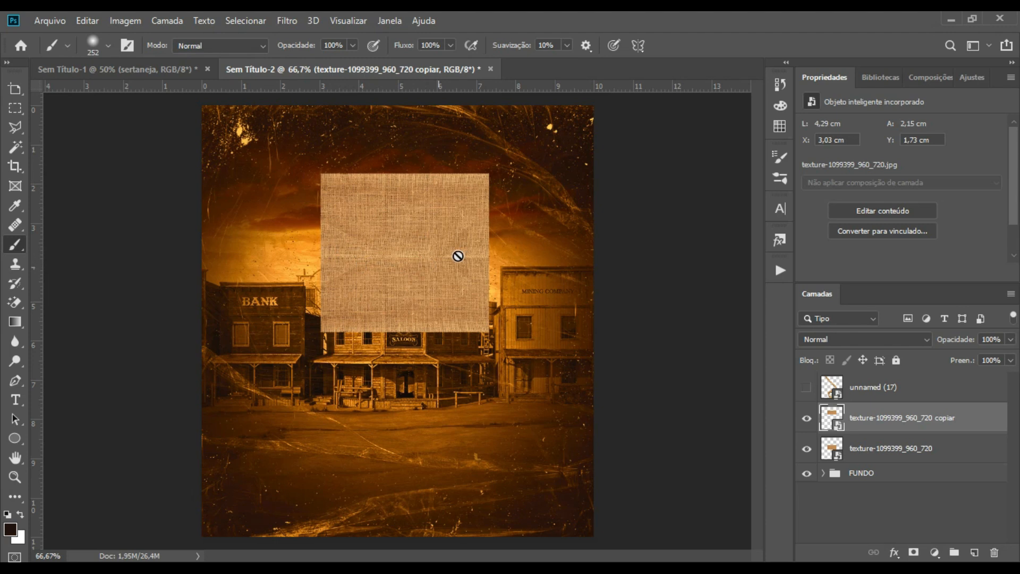
Add a layer mask to the burlap copy and fade its lower edge with a black-to-white linear gradient to blend the seam.
left_click(914, 552)
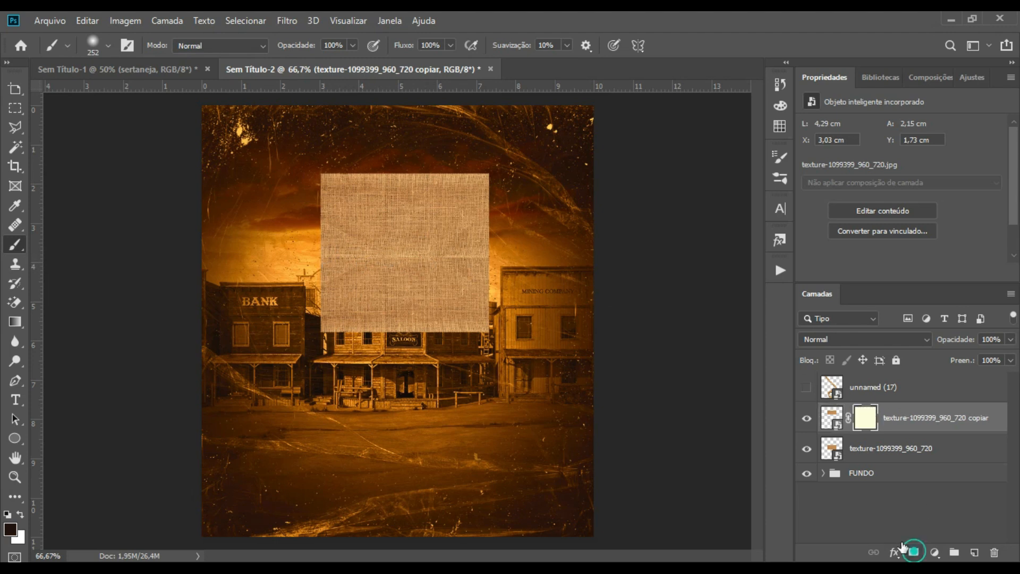
key("g")
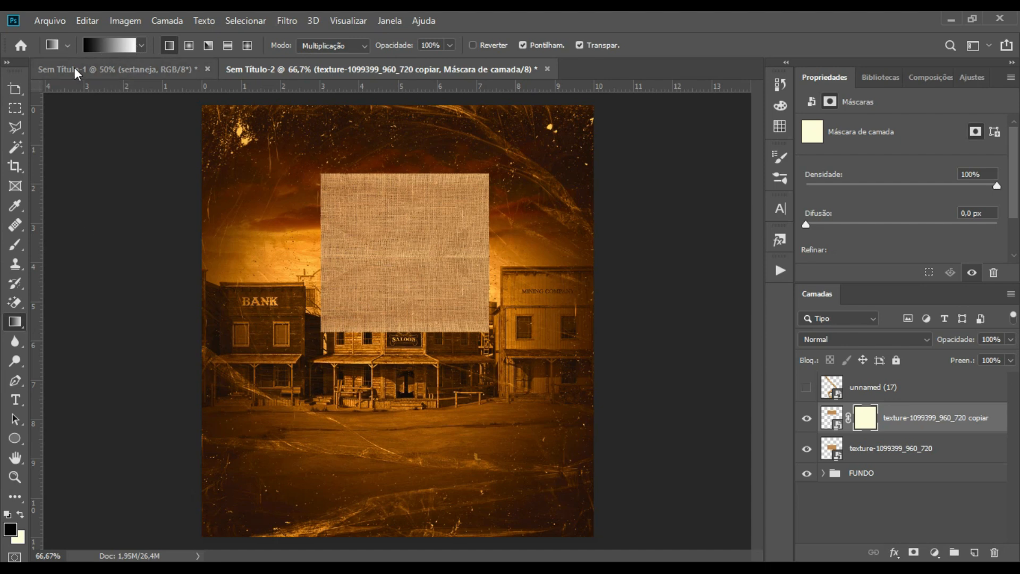
left_click_drag(420, 263, 414, 245)
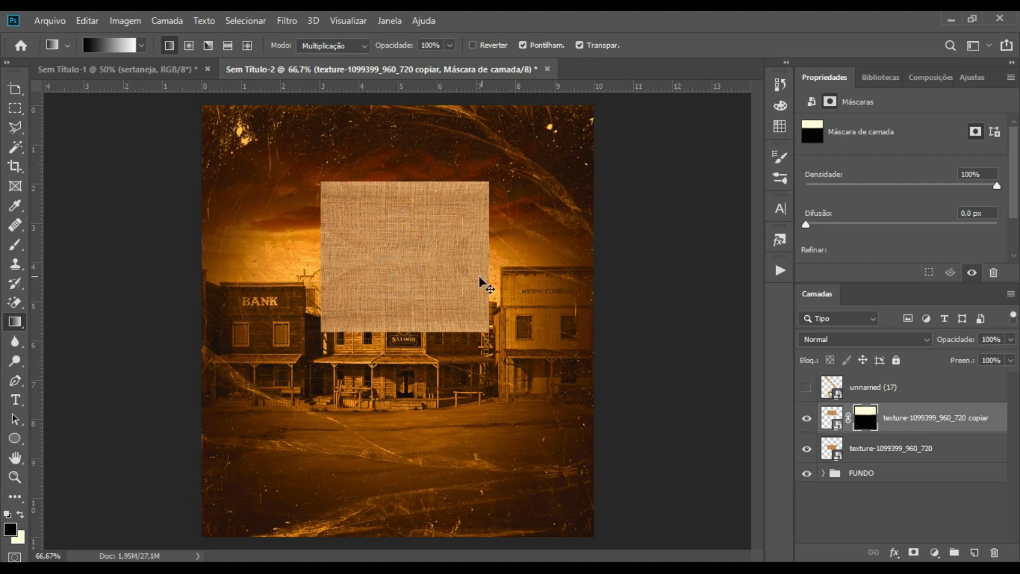
Merge the masked burlap copy with the original burlap layer into one layer.
left_click(917, 449, "ctrl")
right_click(922, 449)
left_click(830, 457)
Transform the merged burlap panel to about 2.08 × 1.36 in and place it at about X 2.55 cm, Y 1.1 cm.
key("ctrl+t")
left_click_drag(489, 257, 457, 228)
left_click_drag(412, 145, 413, 159)
left_click_drag(440, 230, 424, 220)
key("Return")
key("g")
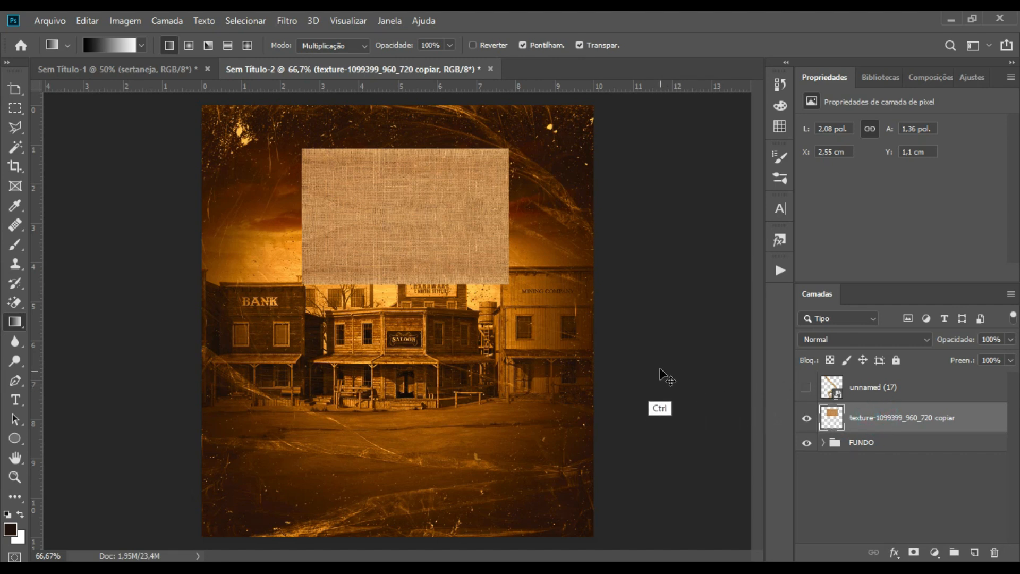
Tint the burlap panel reddish with Hue/Saturation: hue -9, saturation +38 and lightness -24.
key("ctrl+u")
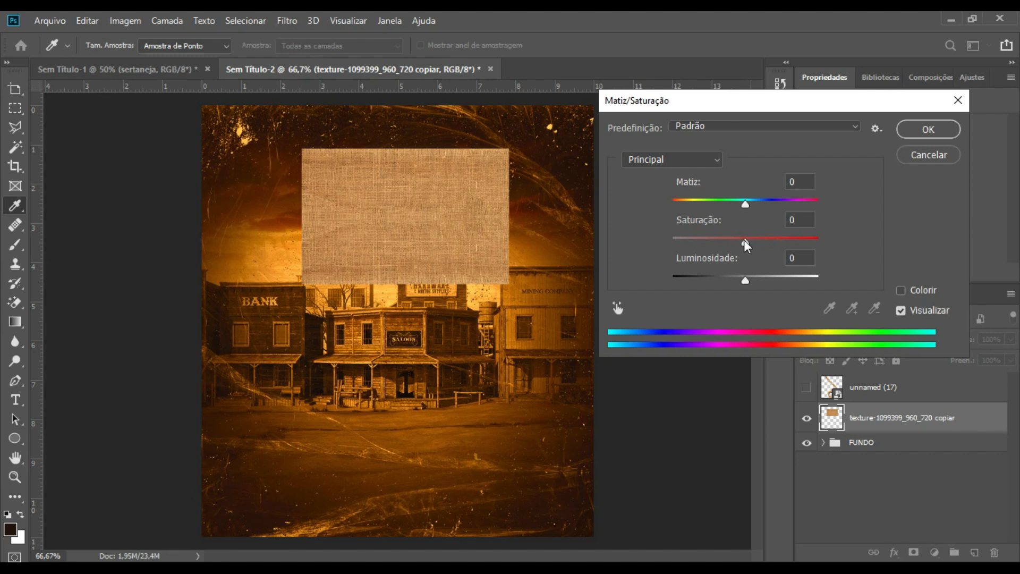
left_click_drag(751, 241, 773, 237)
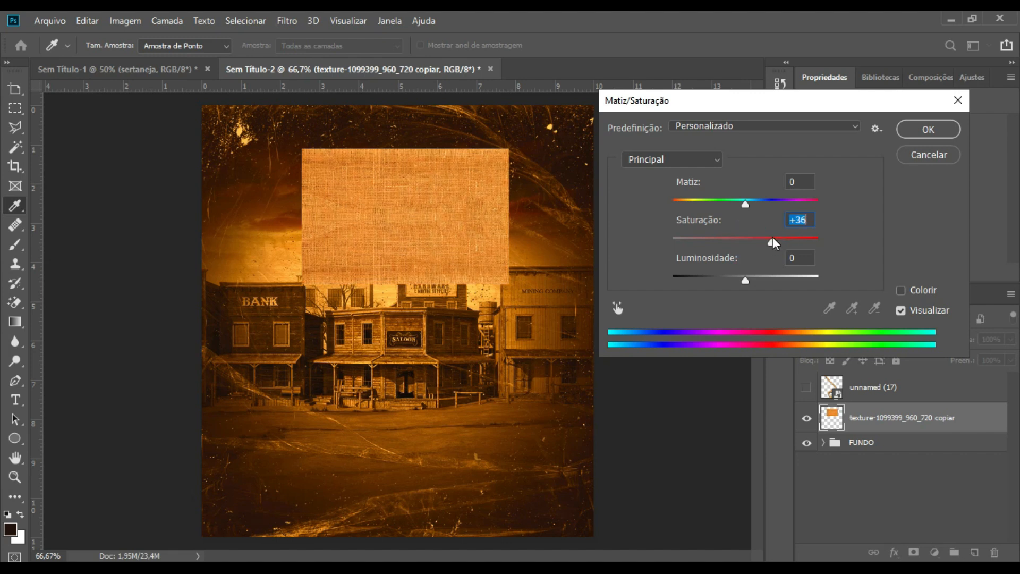
left_click_drag(744, 280, 726, 278)
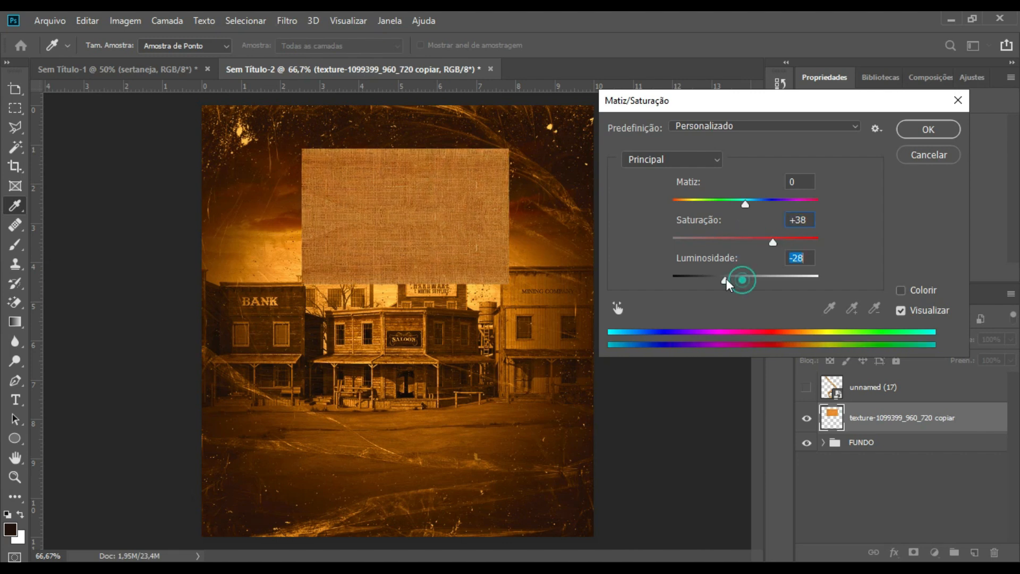
mouse_move(745, 199)
left_mouse_down()
mouse_move(732, 204)
mouse_move(741, 204)
left_mouse_up()
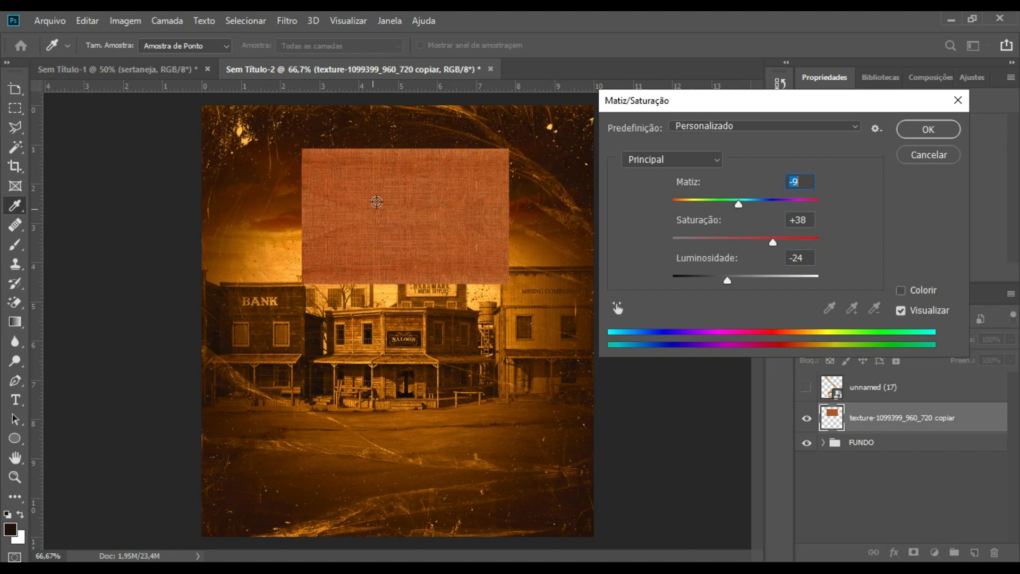
left_click(905, 135)
key("g")
left_click(889, 423)
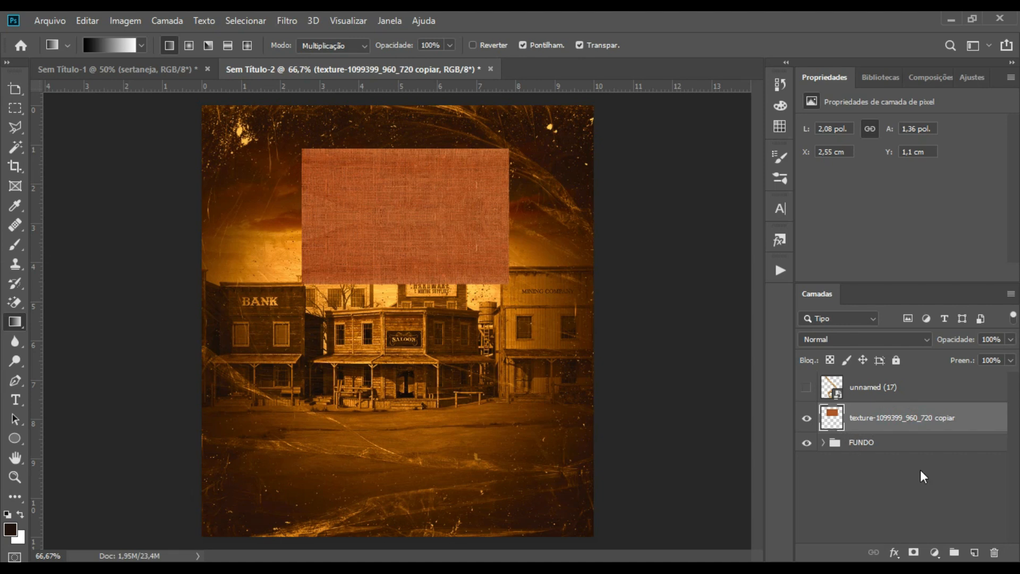
Add an inner Bevel & Emboss to the burlap layer with depth 303%, size 6 px and soften 10 px.
left_click(895, 552)
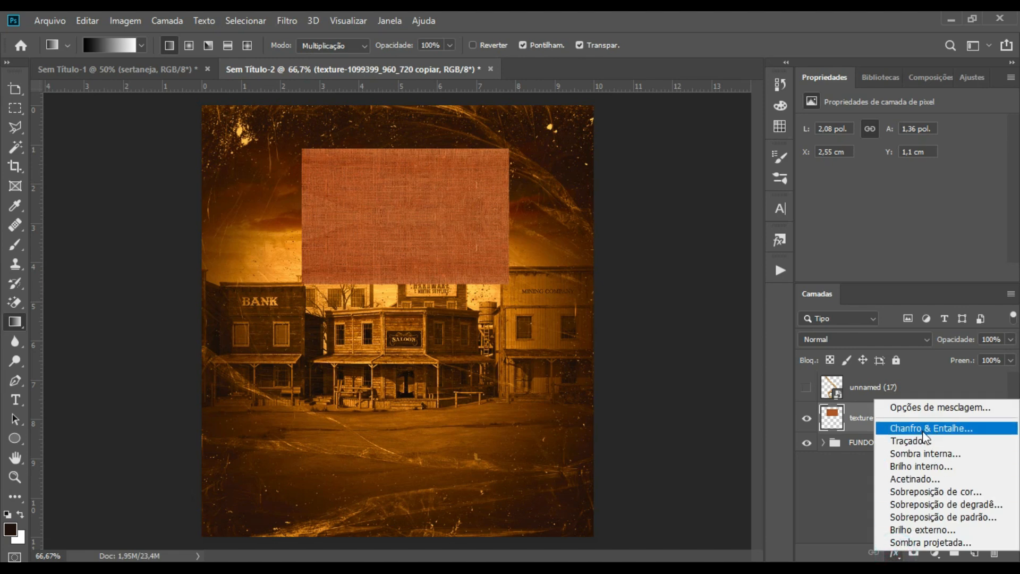
left_click(926, 429)
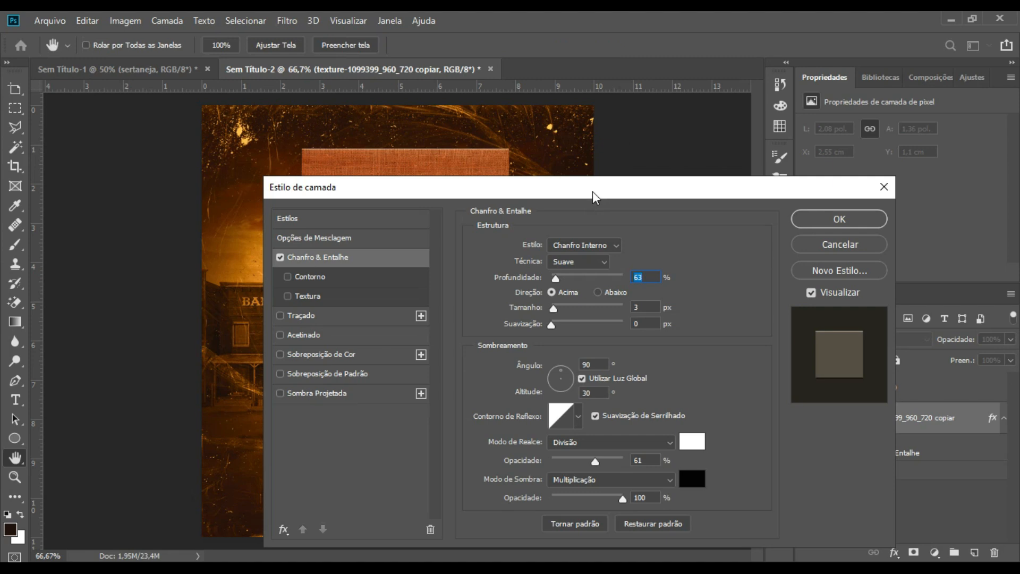
left_click_drag(595, 188, 805, 148)
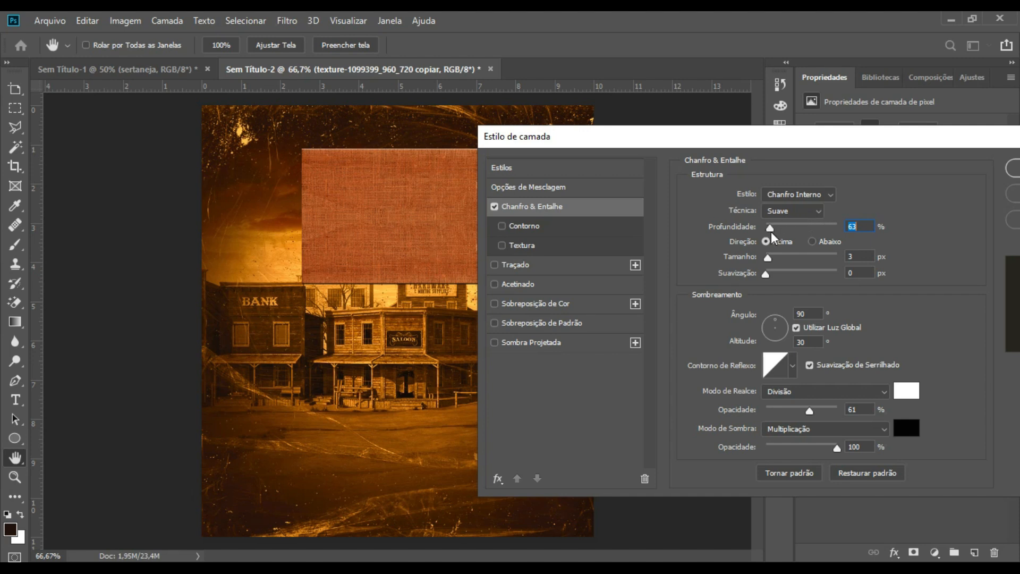
mouse_move(795, 234)
left_mouse_down()
mouse_move(852, 236)
mouse_move(781, 234)
mouse_move(824, 225)
mouse_move(792, 229)
left_mouse_up()
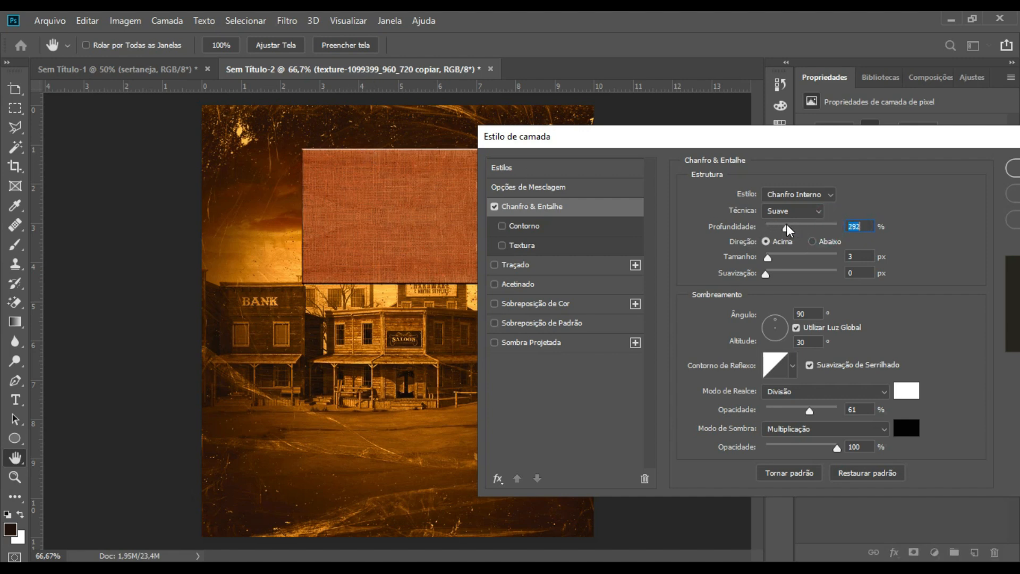
left_click_drag(769, 260, 811, 260)
left_click_drag(820, 261, 771, 259)
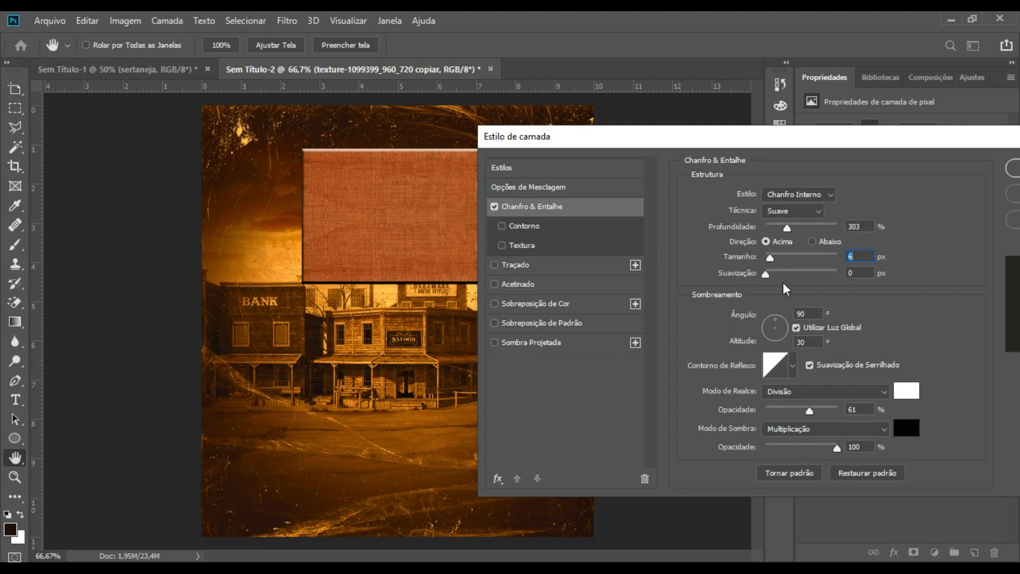
left_click_drag(767, 274, 811, 279)
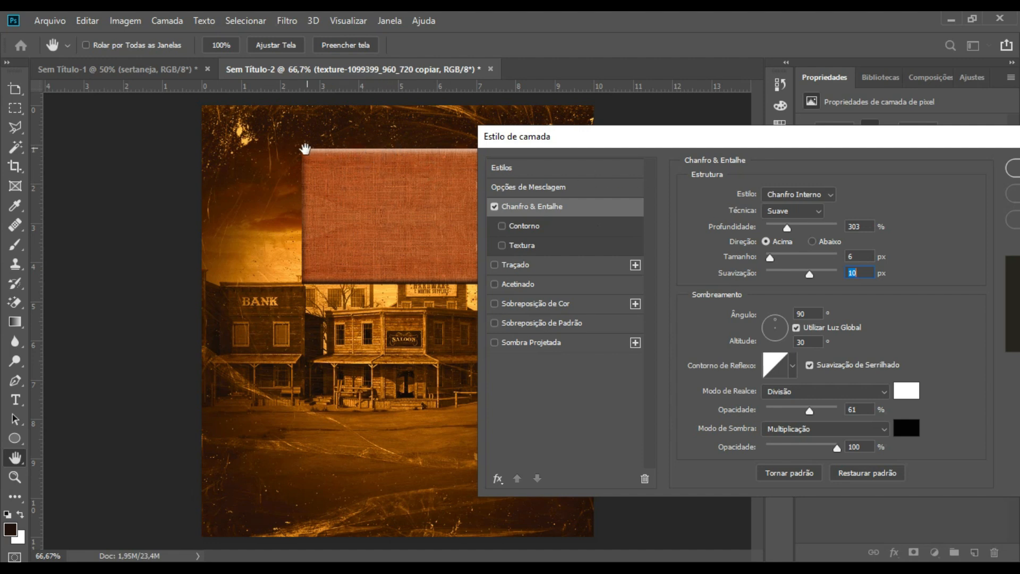
Set the bevel's highlight color to orange ff6100 and its highlight opacity to 100%.
left_click(907, 390)
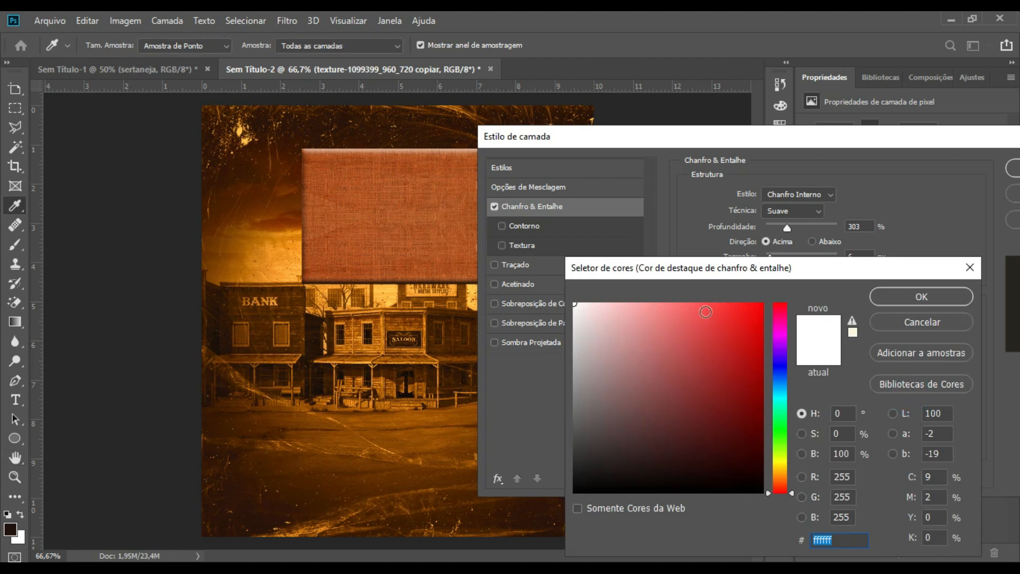
left_click(413, 204)
mouse_move(735, 322)
left_mouse_down()
mouse_move(752, 303)
mouse_move(772, 308)
left_mouse_up()
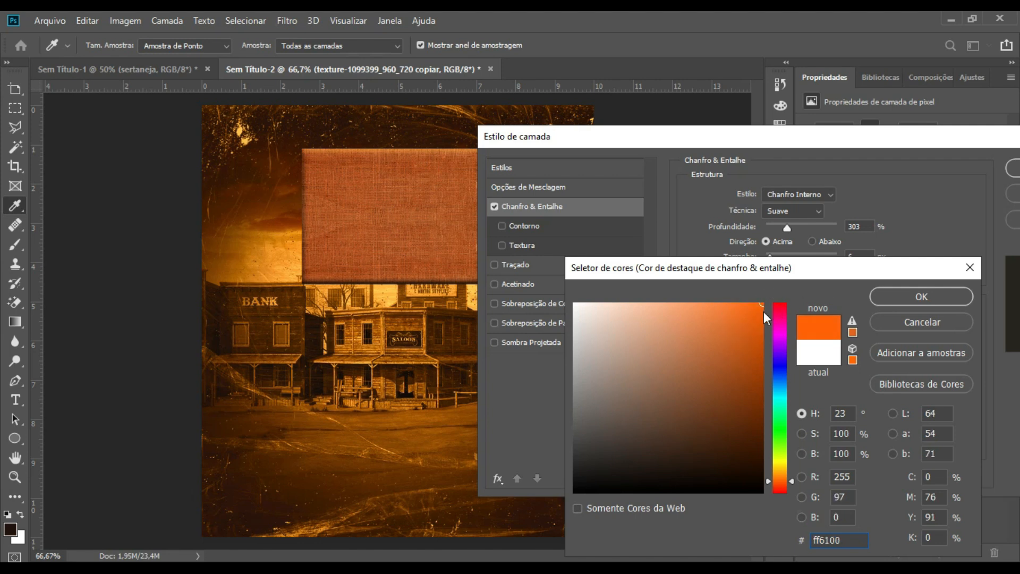
left_click(920, 300)
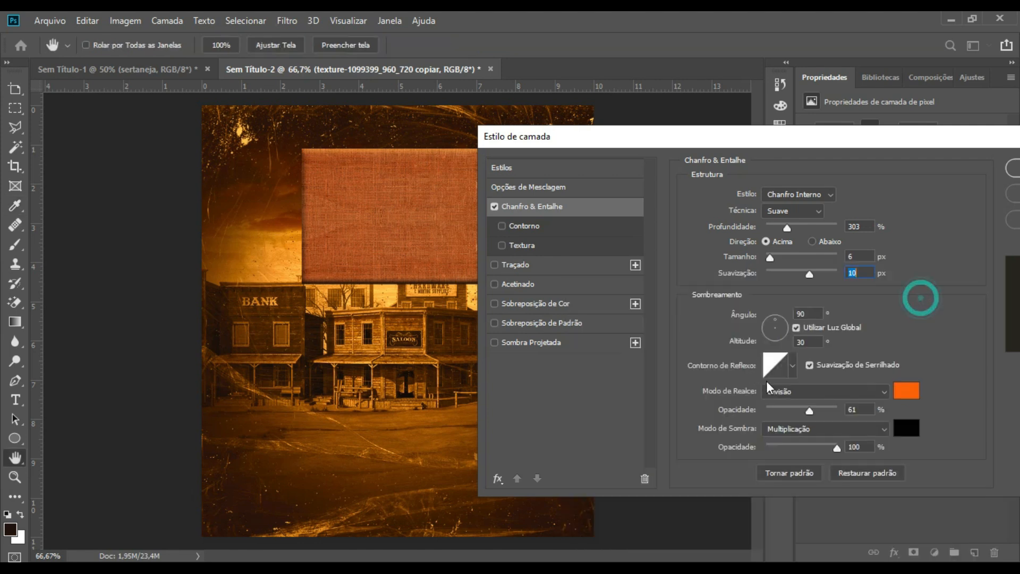
left_click_drag(811, 409, 841, 402)
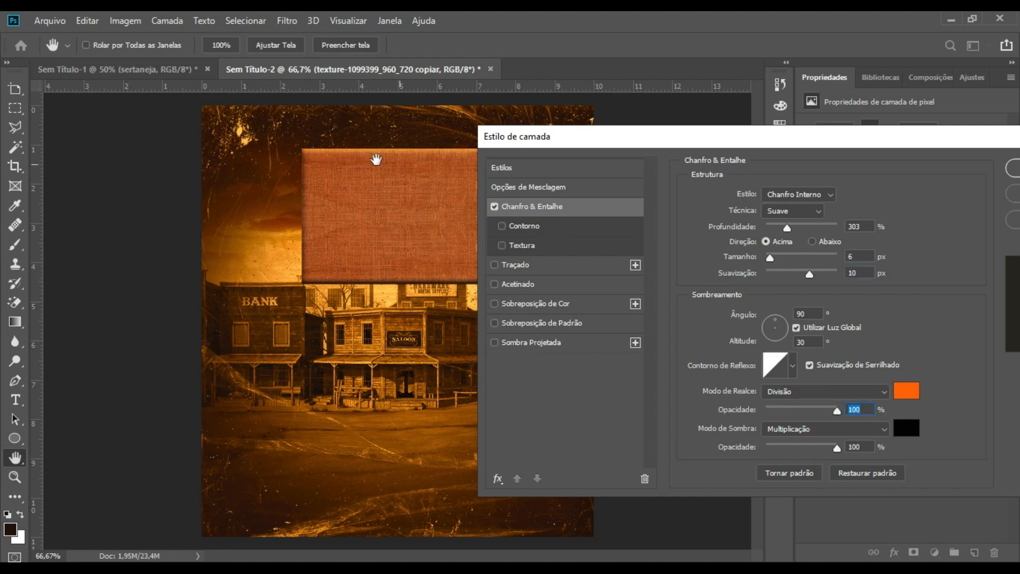
left_click_drag(669, 139, 522, 130)
left_click_drag(606, 135, 761, 151)
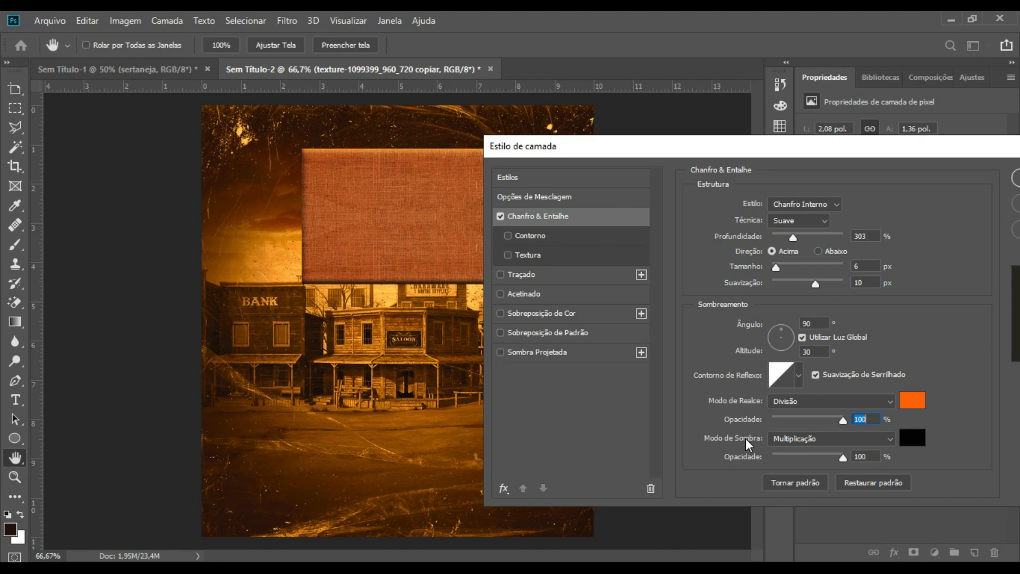
Set the bevel's shadow color to dark brown 682605 and compare the panel with the bevel off and on.
left_click(911, 439)
left_click(413, 234)
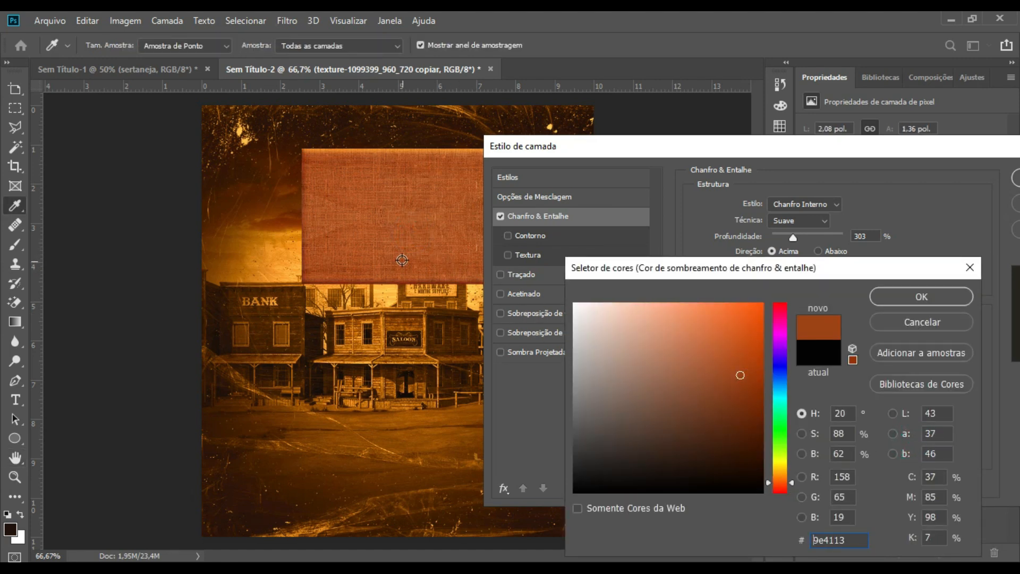
left_click(757, 415)
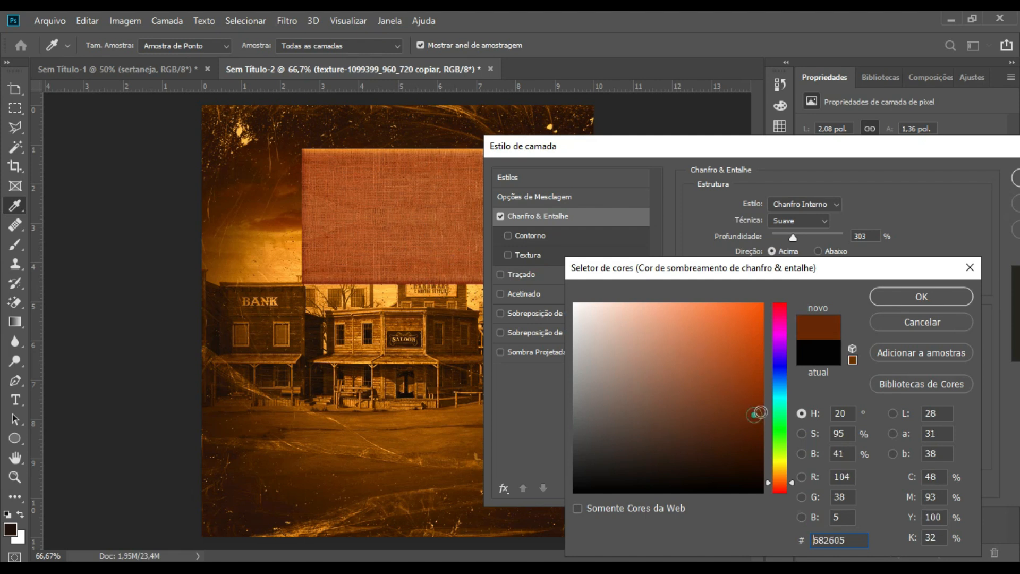
left_click(898, 296)
left_click_drag(802, 153, 595, 154)
left_click_drag(742, 156, 1018, 154)
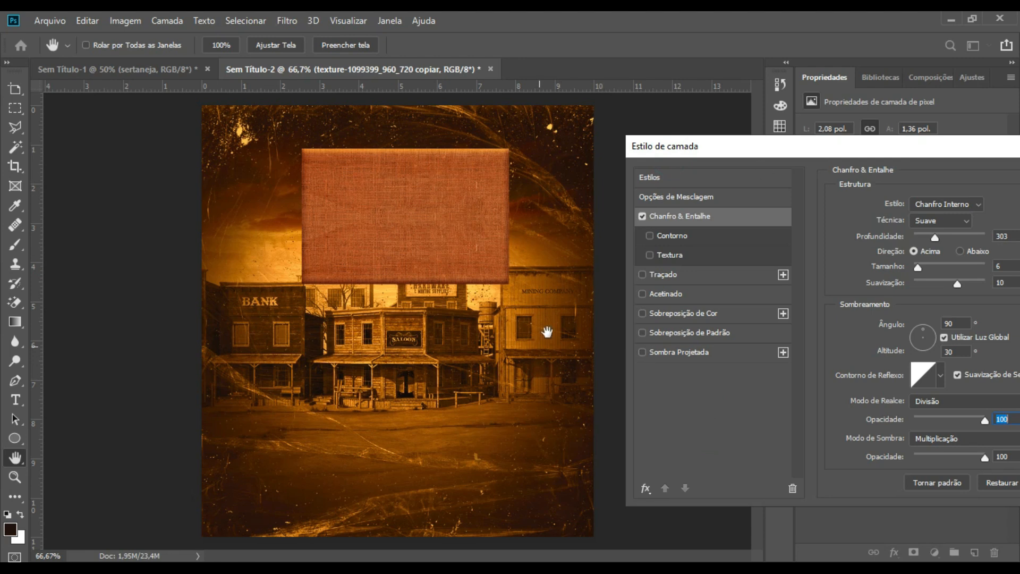
left_click_drag(839, 152, 712, 142)
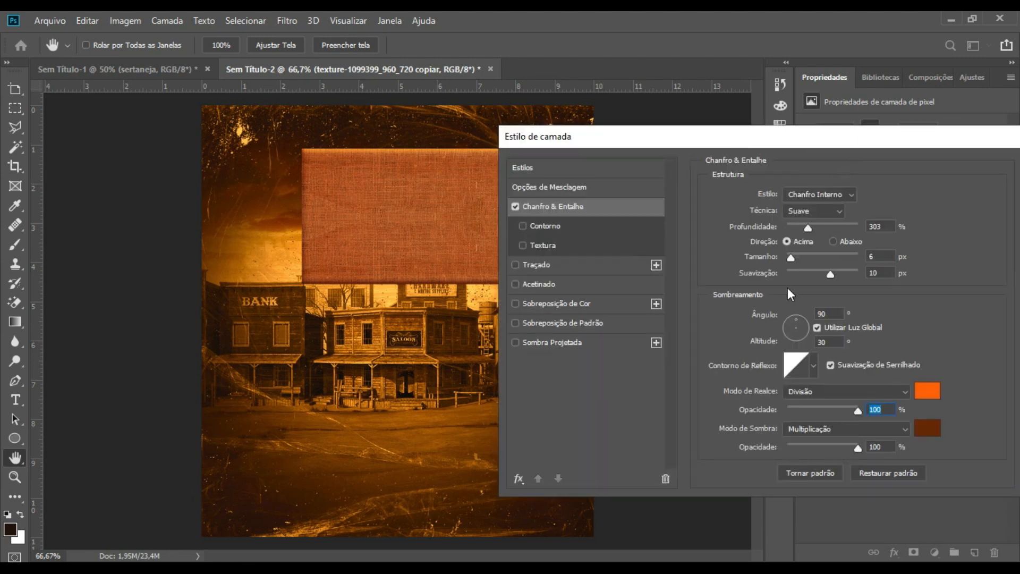
left_click(515, 207)
left_click(516, 207)
Enable a Multiply drop shadow on the burlap layer with about 45% opacity and the gray color 585858.
left_click(515, 343)
left_click(550, 344)
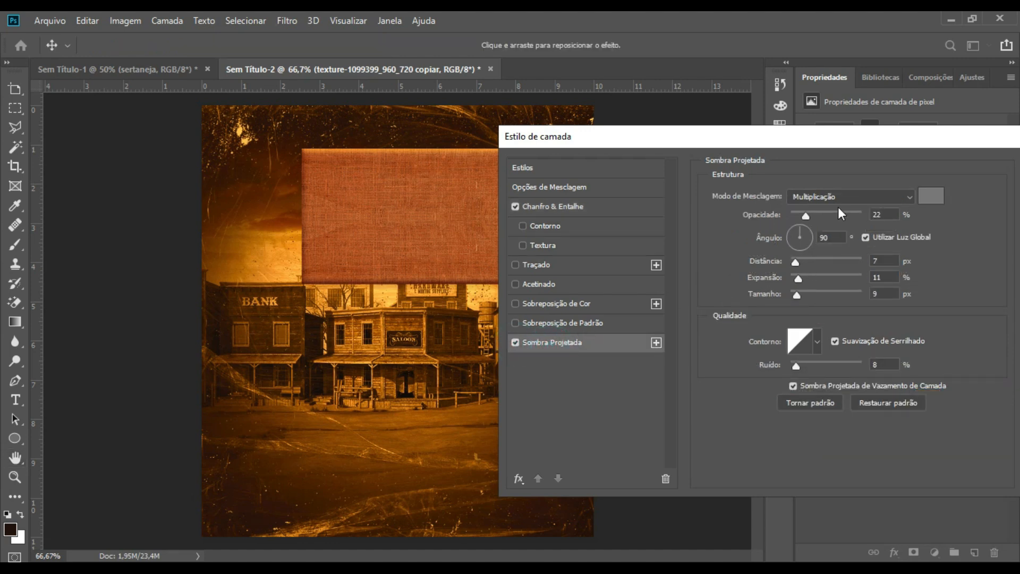
left_click_drag(805, 212, 824, 213)
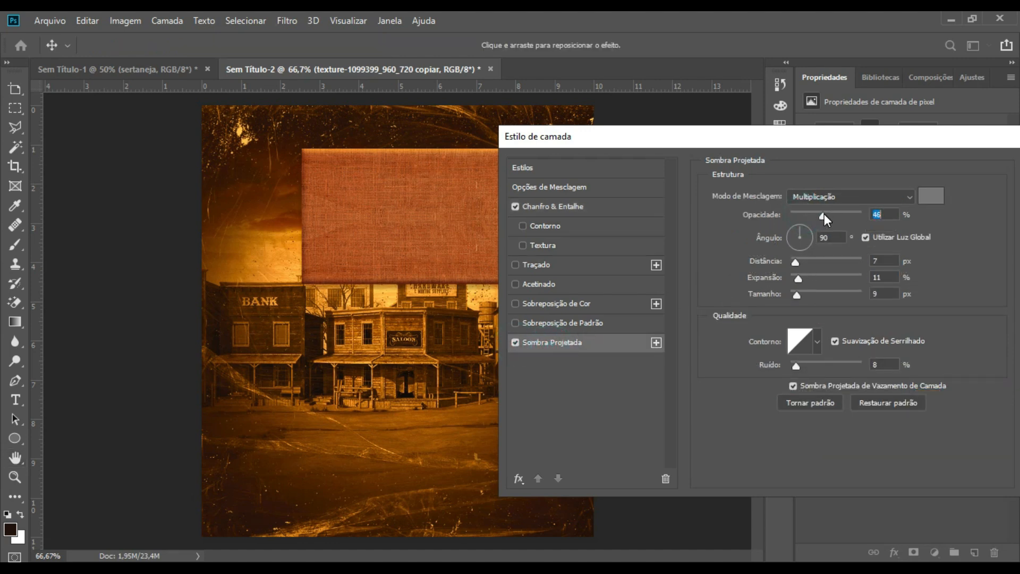
left_click(932, 196)
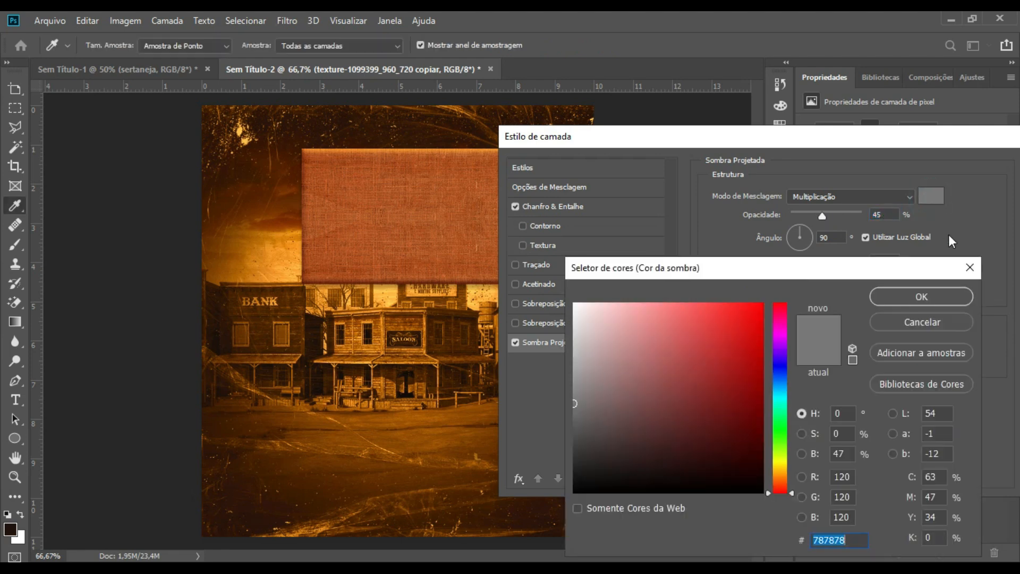
left_click(575, 428)
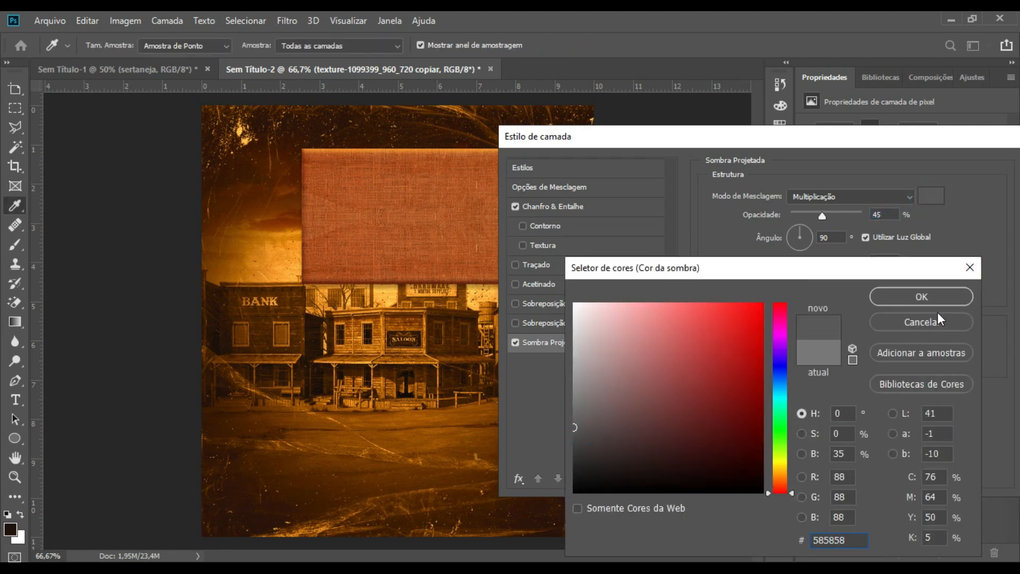
left_click(920, 298)
Set the drop shadow's size to 18 px, increase its noise and opacity, and apply the layer style.
mouse_move(802, 294)
left_mouse_down()
mouse_move(810, 294)
mouse_move(802, 294)
left_mouse_up()
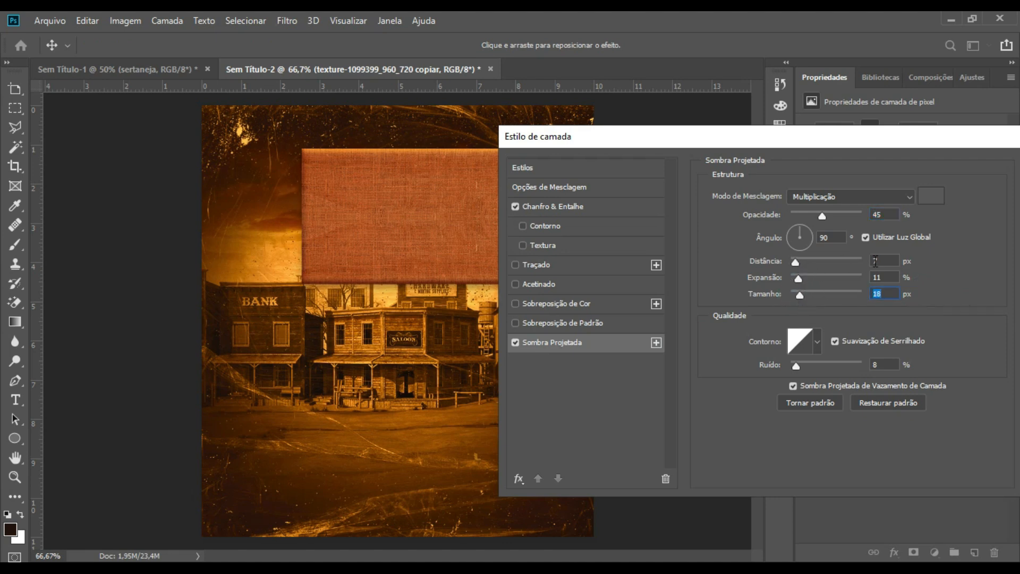
left_click_drag(796, 366, 803, 365)
left_click(517, 343)
left_click(518, 343)
left_click(820, 363)
left_click(810, 363)
mouse_move(821, 215)
left_mouse_down()
mouse_move(850, 214)
mouse_move(837, 212)
left_mouse_up()
left_click_drag(877, 137, 595, 150)
left_click(809, 187)
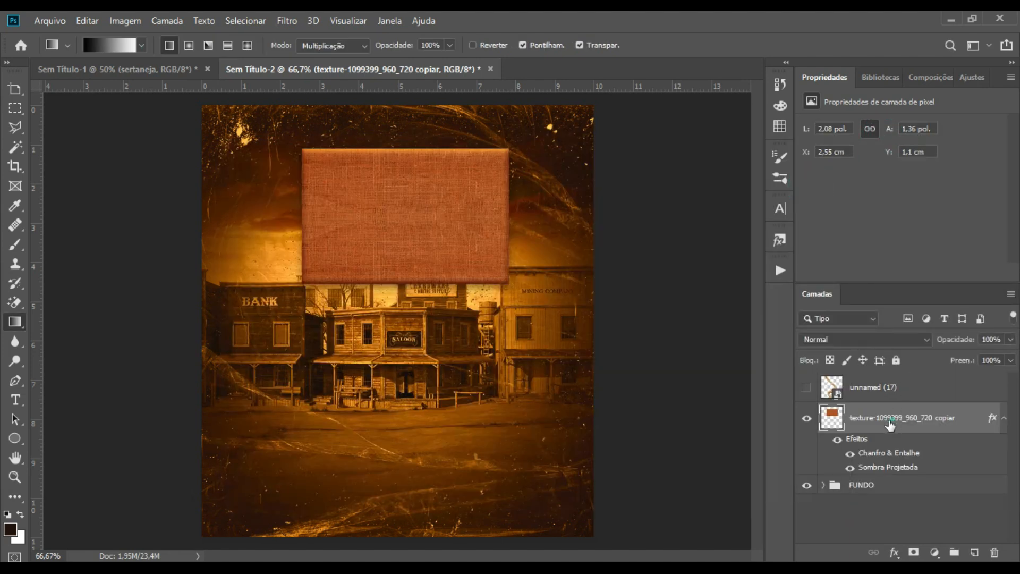
Nudge the burlap panel slightly left and create a dark 100 × 100 px ellipse below it.
left_click_drag(442, 231, 432, 234)
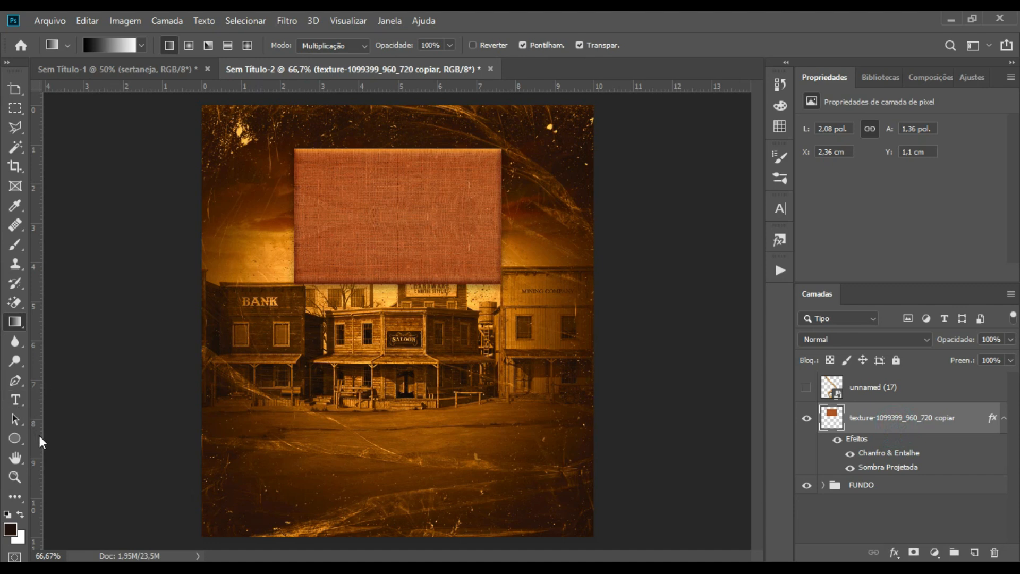
left_click(19, 442)
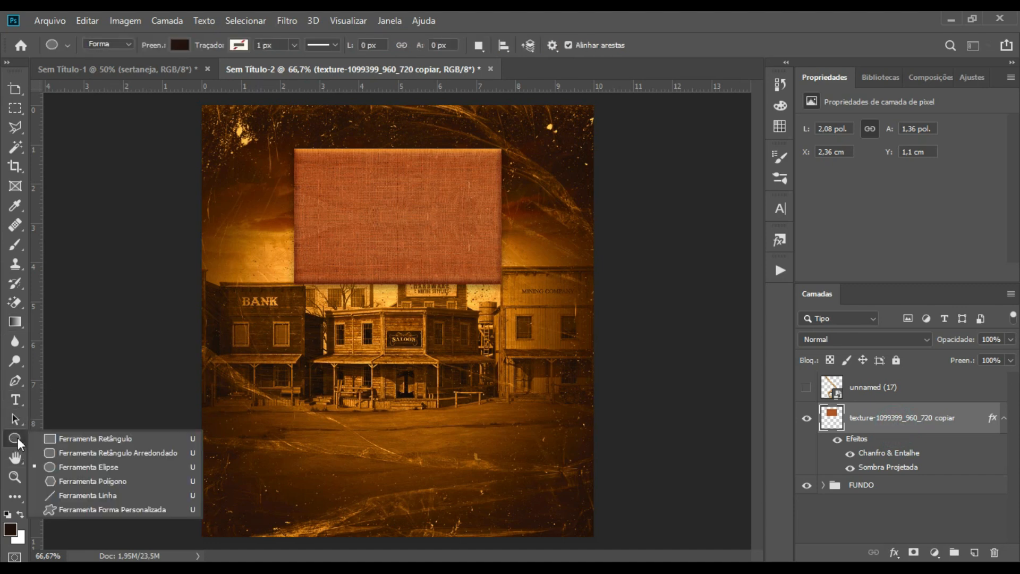
left_click(75, 468)
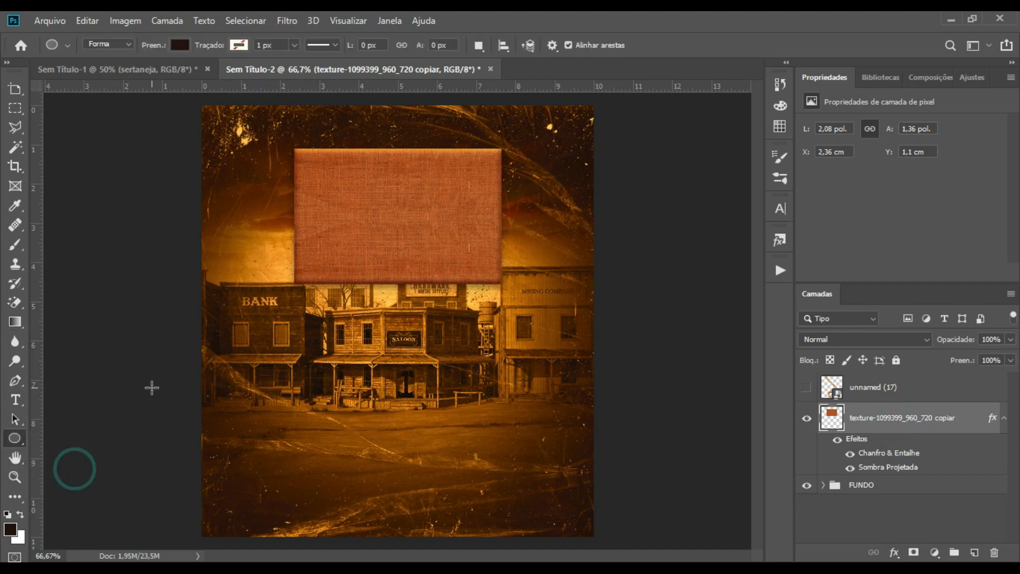
left_click(303, 336)
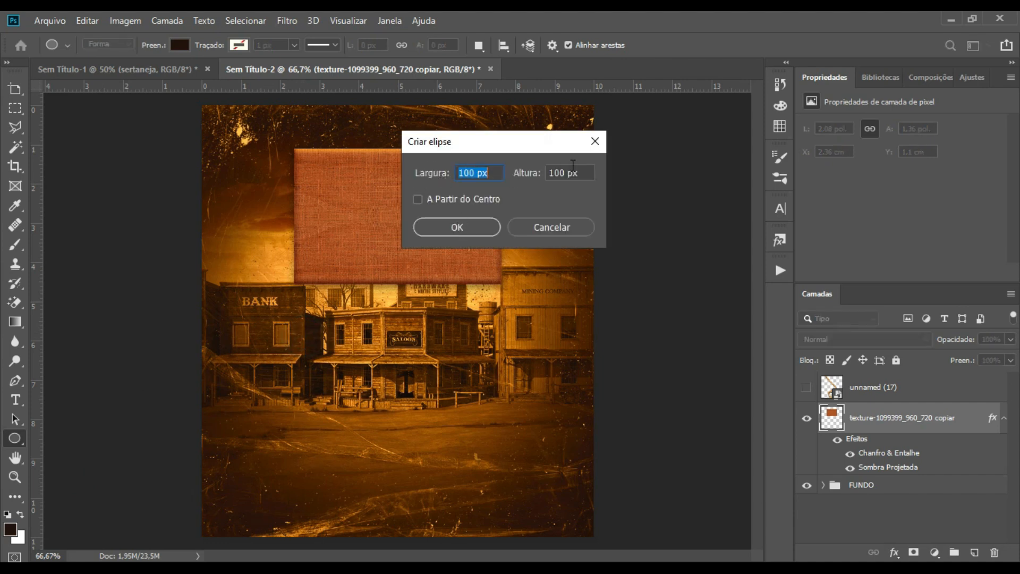
left_click(460, 233)
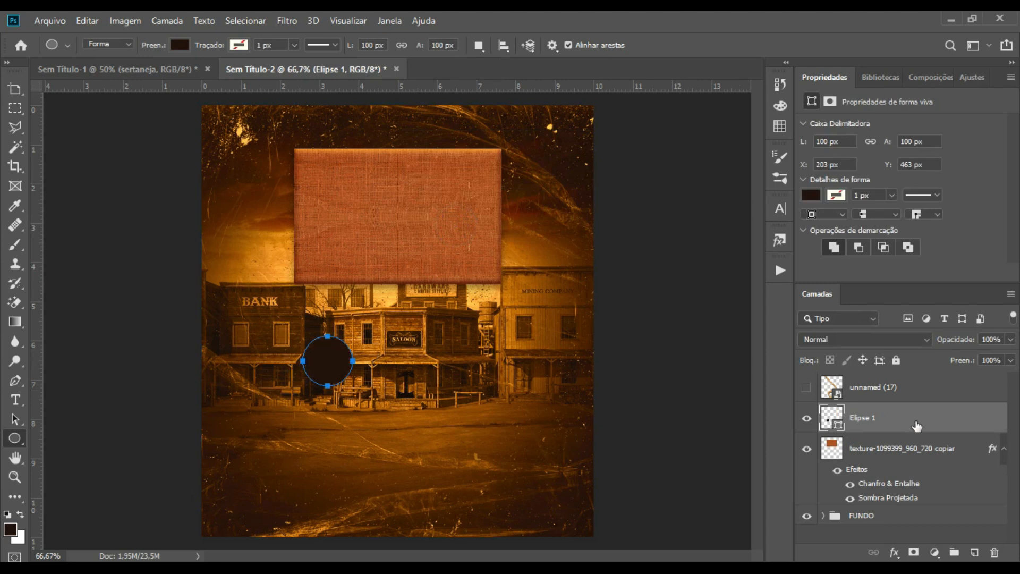
Convert the ellipse layer to a smart object and move the circle onto the burlap panel.
right_click(897, 425)
left_click(755, 215)
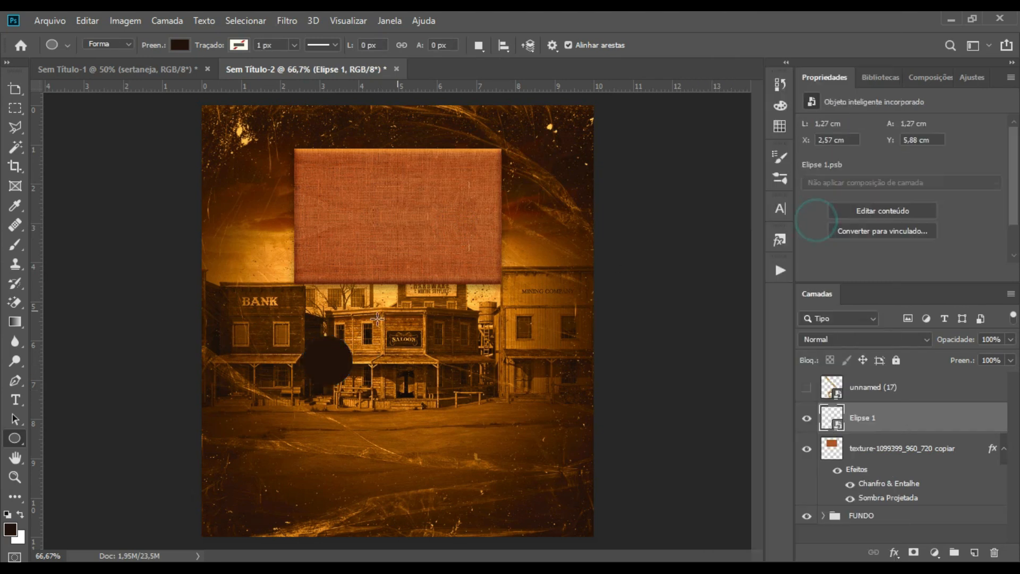
left_click(17, 109)
left_click_drag(329, 362, 376, 225)
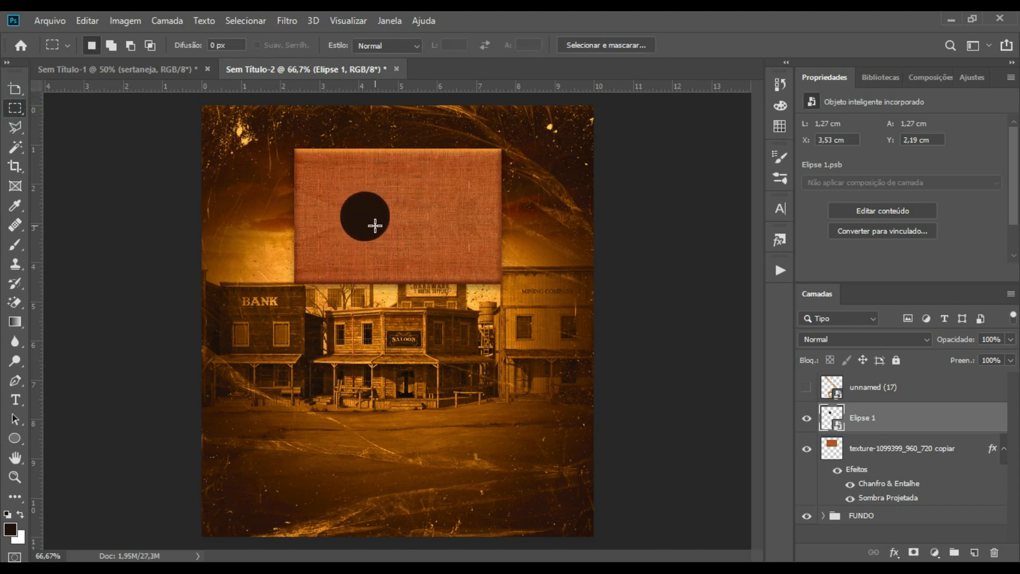
Place the gray concrete grunge texture above the ellipse, scaled to about 3.71 × 2.72 cm and covering the circle.
key("alt+Tab")
left_click(528, 368)
left_click_drag(573, 132, 422, 243)
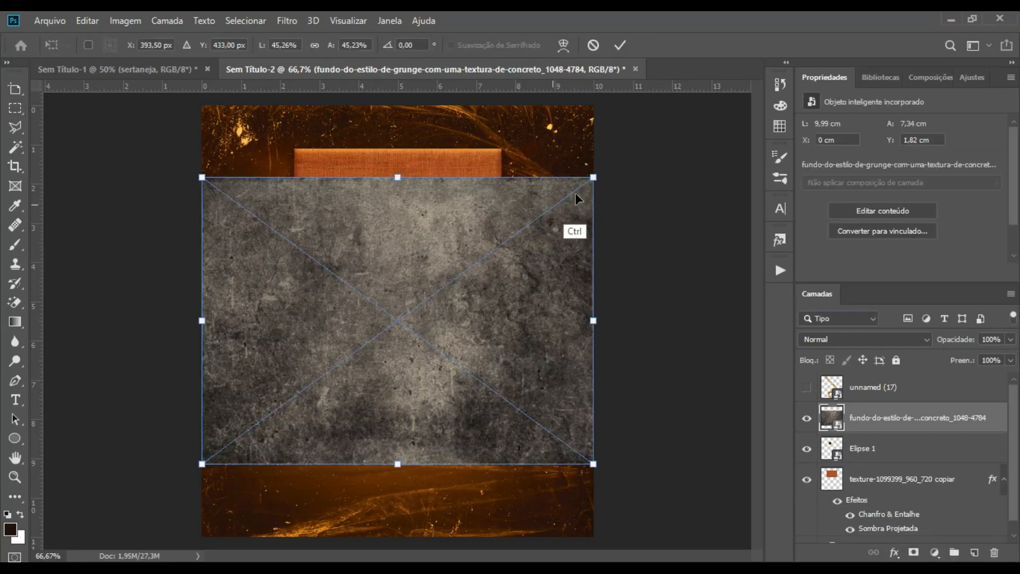
left_click_drag(593, 177, 353, 358)
left_click_drag(306, 405, 405, 206)
key("Return")
key("m")
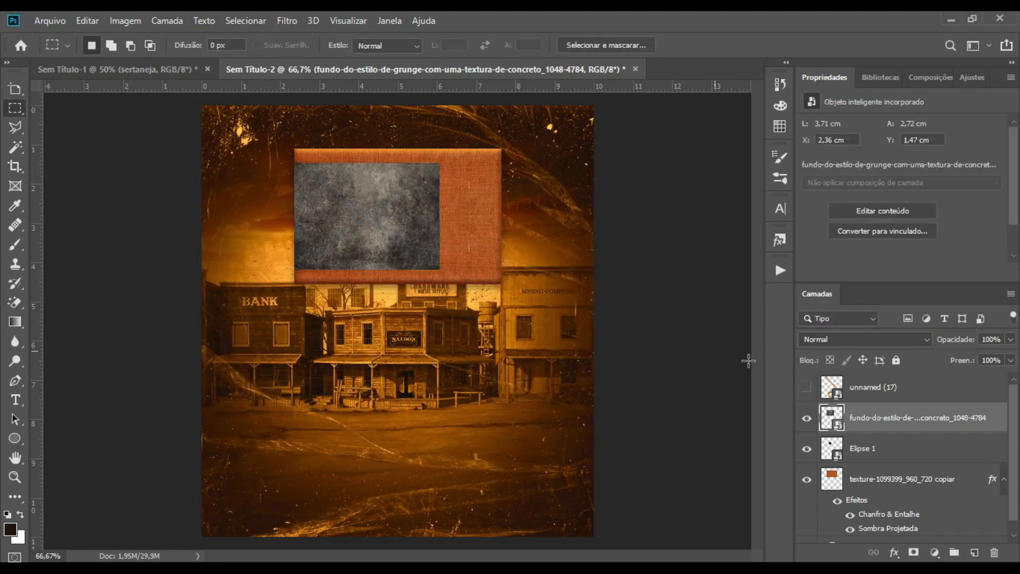
Clip the concrete texture to the ellipse and scale it down to about 3.01 × 2.2 cm over the circle.
left_click(903, 431, "alt")
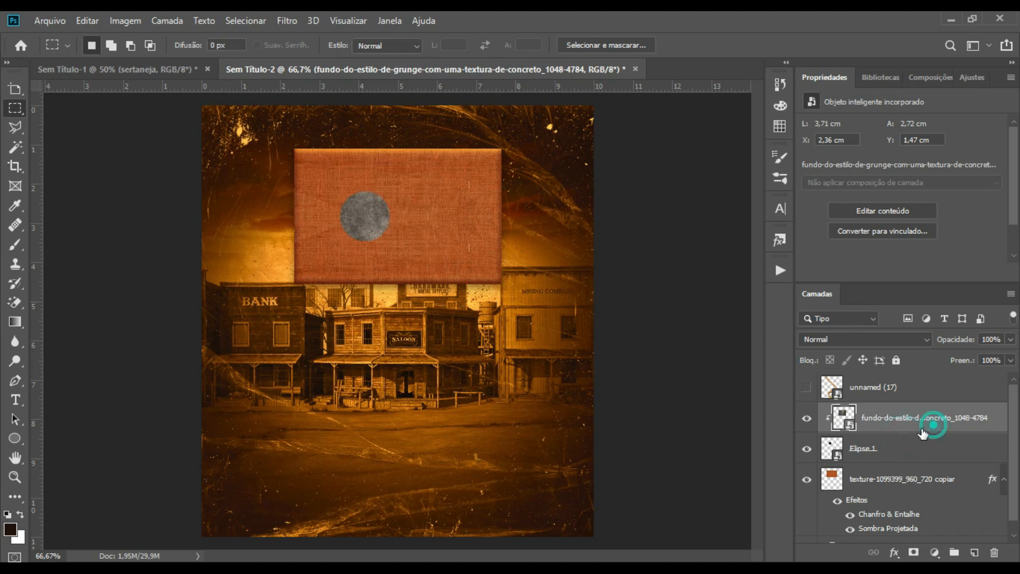
key("ctrl+plus")
key("ctrl+plus")
left_click_drag(758, 303, 755, 226)
key("ctrl+t")
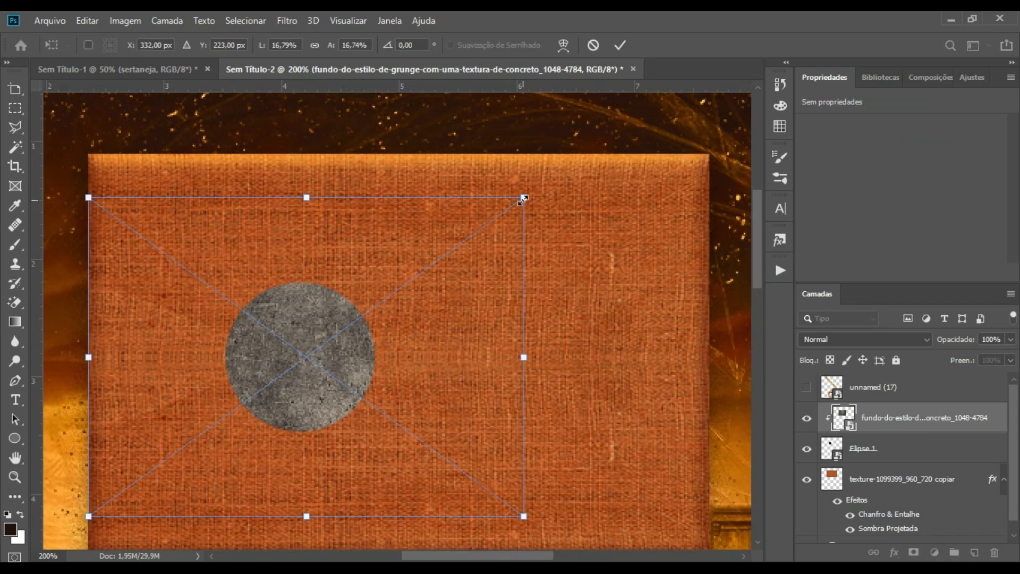
left_click_drag(524, 199, 439, 257)
left_click_drag(372, 337, 428, 319)
key("Return")
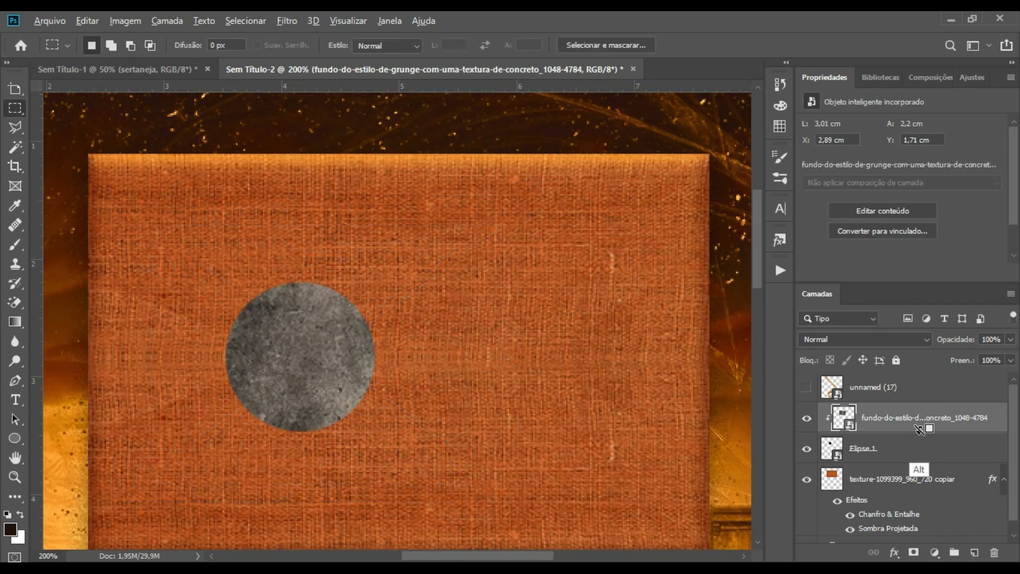
Release and reapply the texture's clipping mask, then shrink the texture to about 10% scale centered on the circle.
left_click(919, 429, "alt")
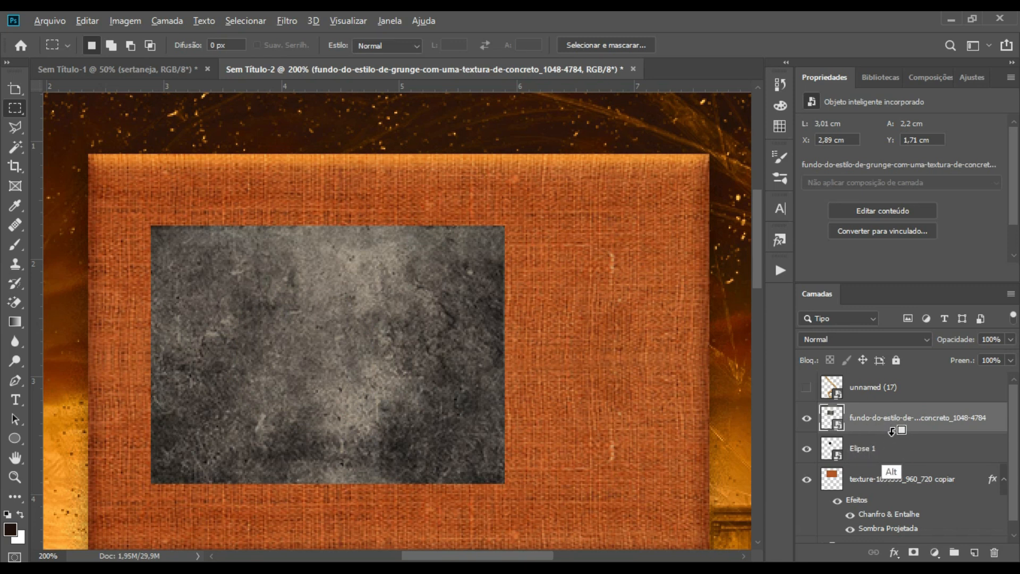
left_click(892, 432, "alt")
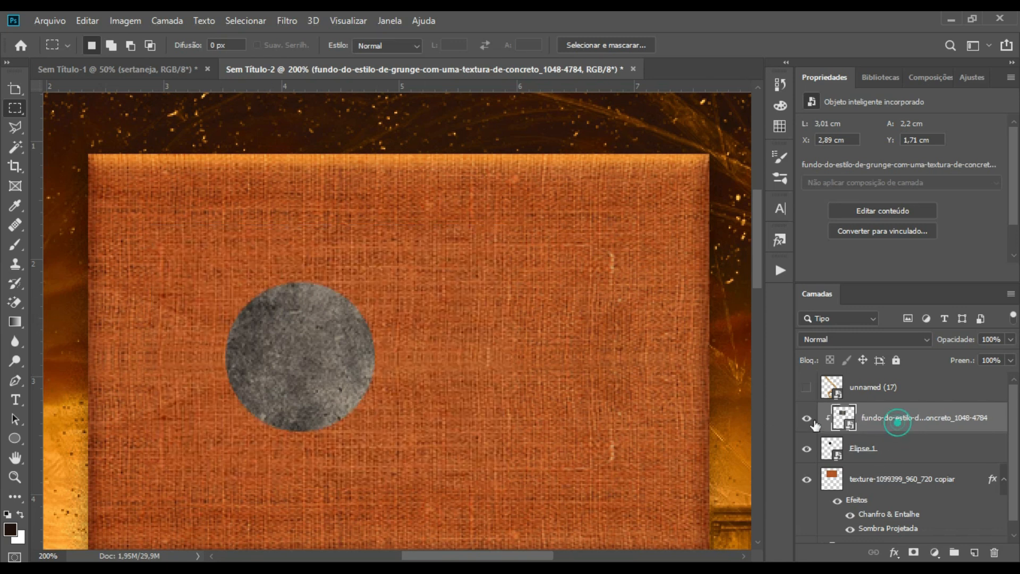
key("ctrl+t")
left_click_drag(504, 225, 417, 289)
left_click_drag(357, 351, 374, 328)
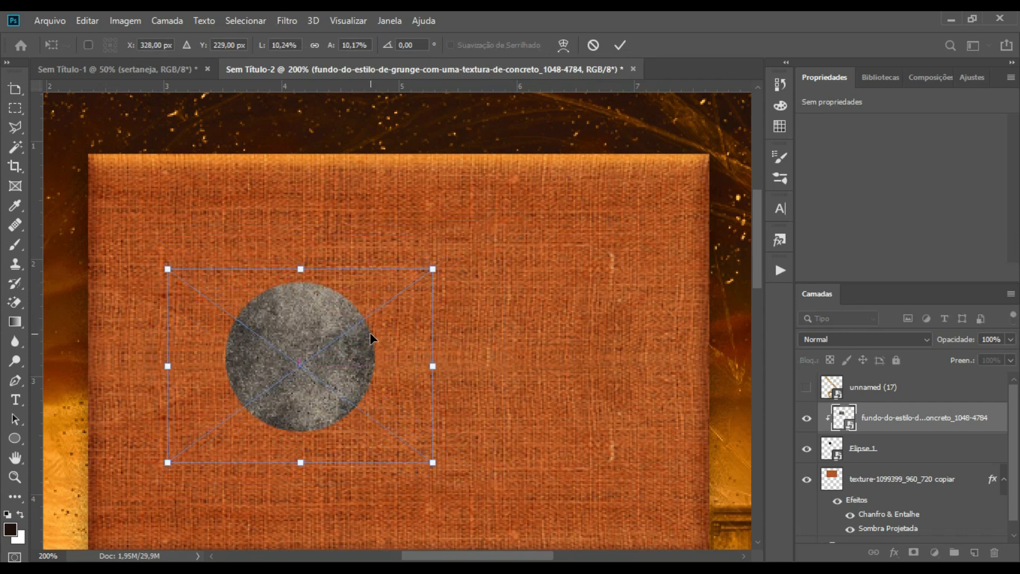
key("Return")
Merge the concrete texture and ellipse layers into one and duplicate the merged disc.
left_click(905, 453, "ctrl")
right_click(911, 416)
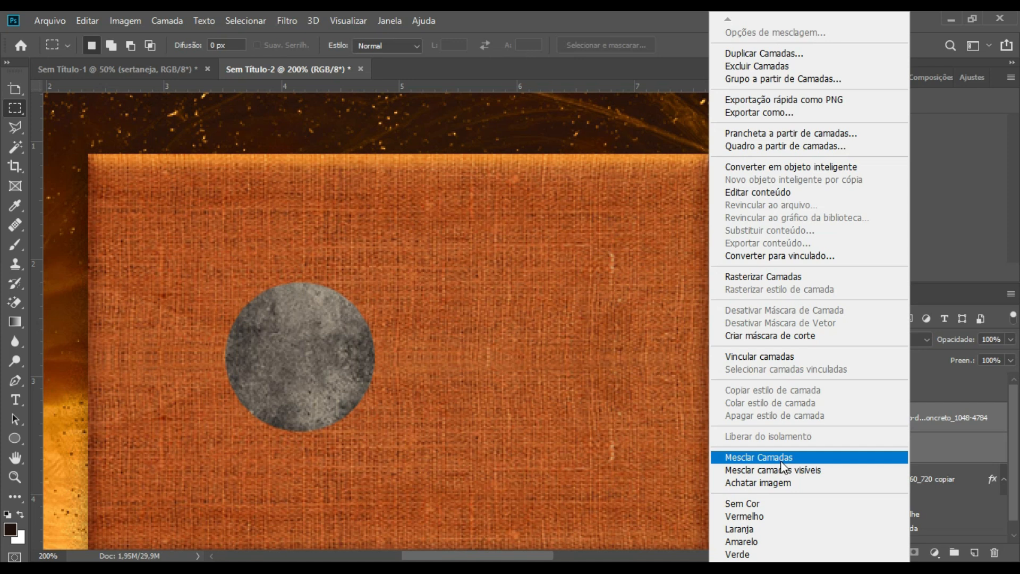
left_click(780, 454)
left_click(900, 422)
key("ctrl+j")
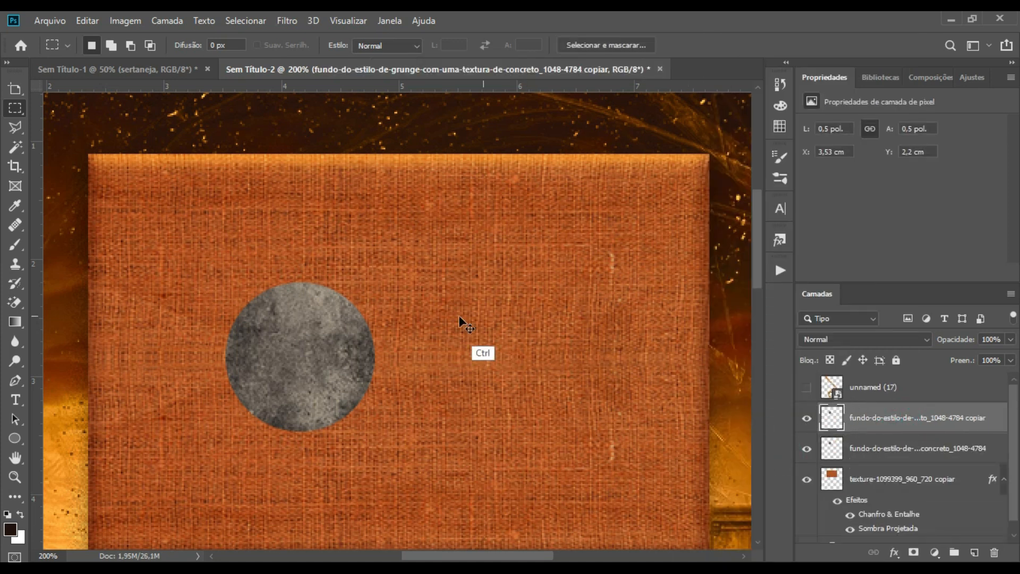
Scale the duplicate disc down to about 55.8% and center it inside the original disc.
key("ctrl+t")
left_click_drag(376, 283, 360, 296)
left_click_drag(340, 334, 344, 340)
left_click_drag(361, 294, 349, 307)
left_click_drag(325, 342, 321, 350)
left_click_drag(350, 306, 342, 316)
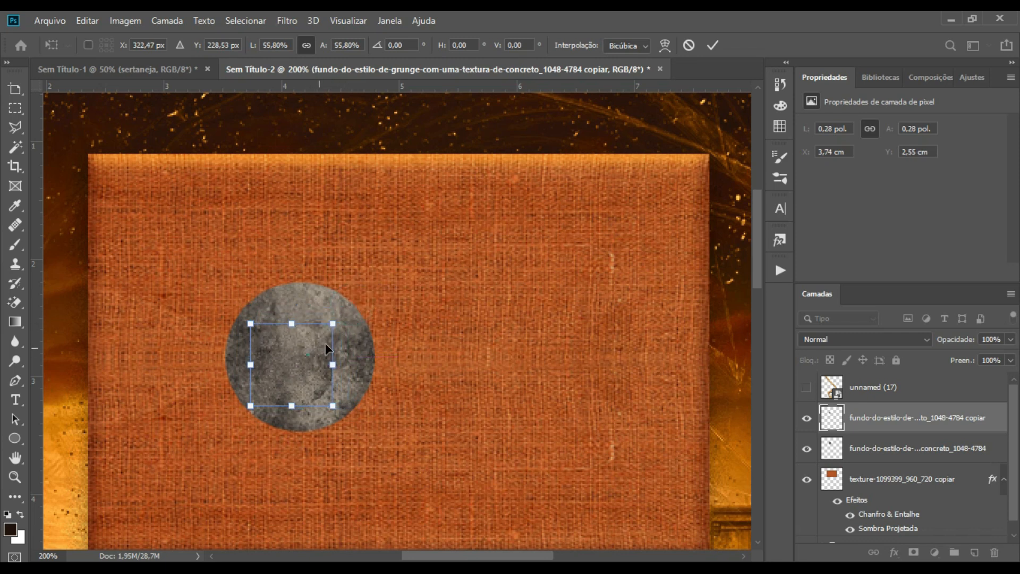
left_click(308, 353)
key("Return")
key("m")
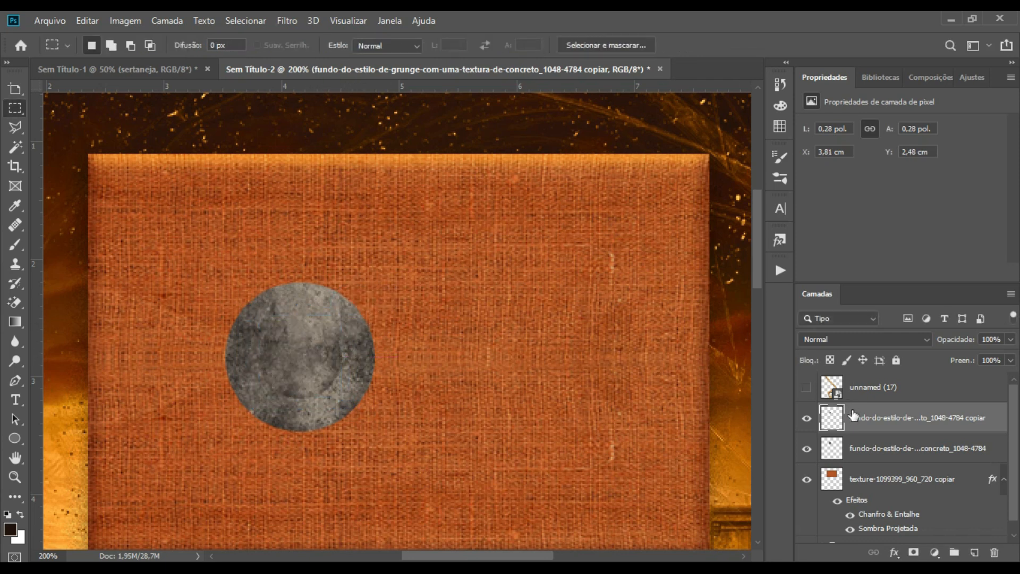
Check the smaller disc by toggling its visibility, and darken it with a Hue/Saturation lightness of -46.
left_click(807, 418)
left_click(807, 417)
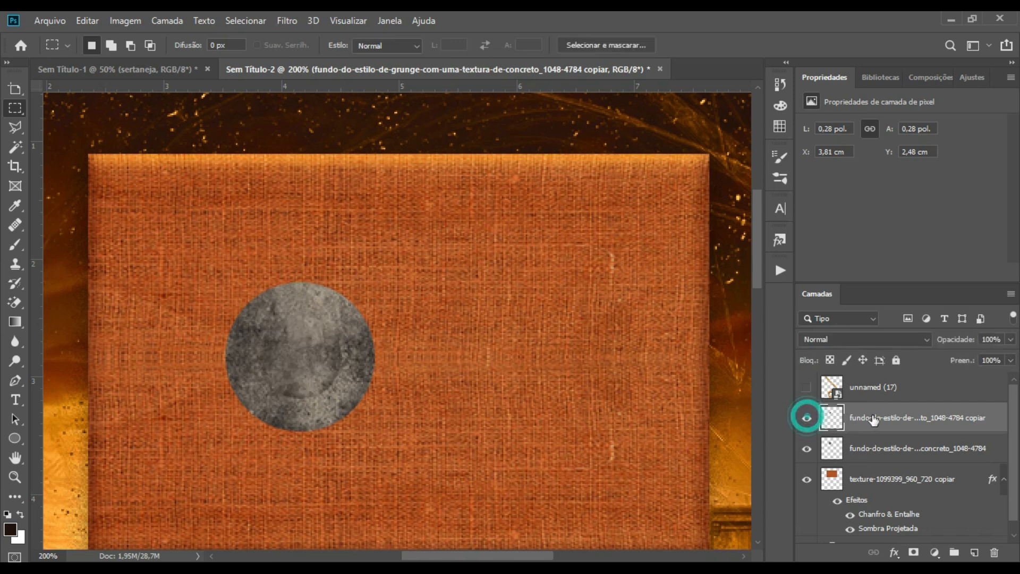
key("ctrl+u")
left_click_drag(737, 278, 713, 279)
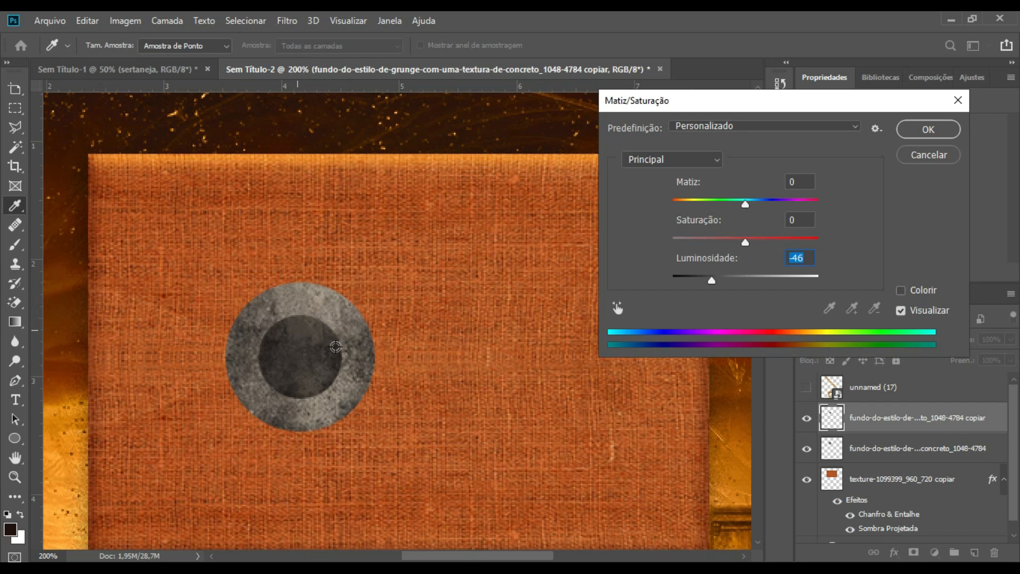
left_click(925, 130)
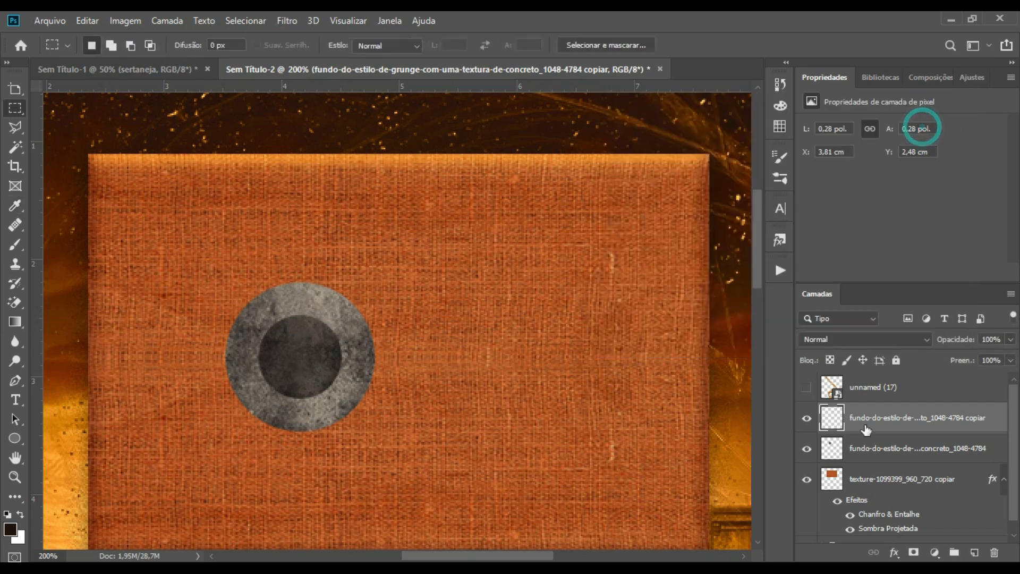
Cut the smaller disc's outline out of the larger disc and remove the smaller disc's layer to leave a ring.
left_click(809, 482)
left_click(808, 481)
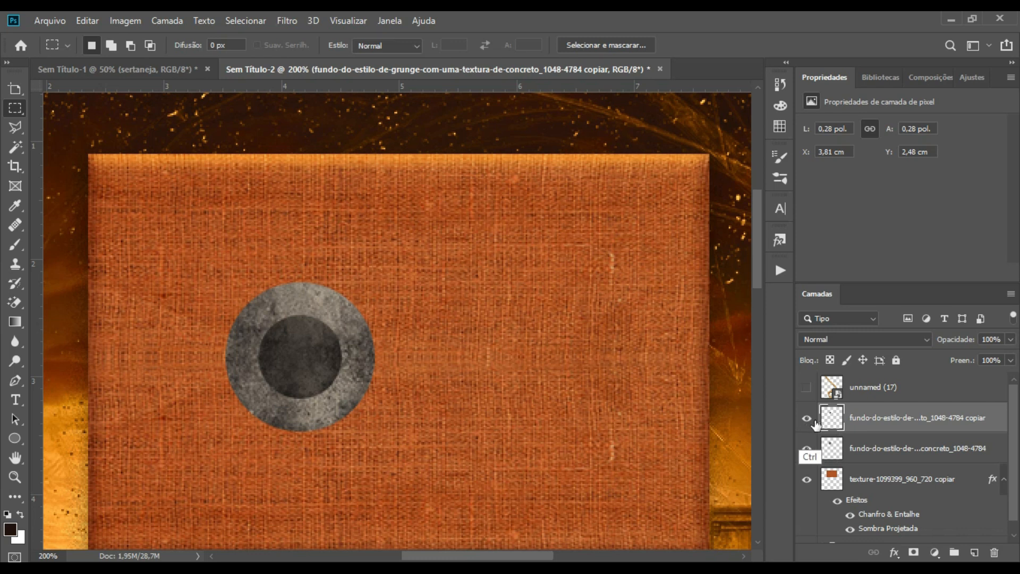
left_click(832, 424, "ctrl")
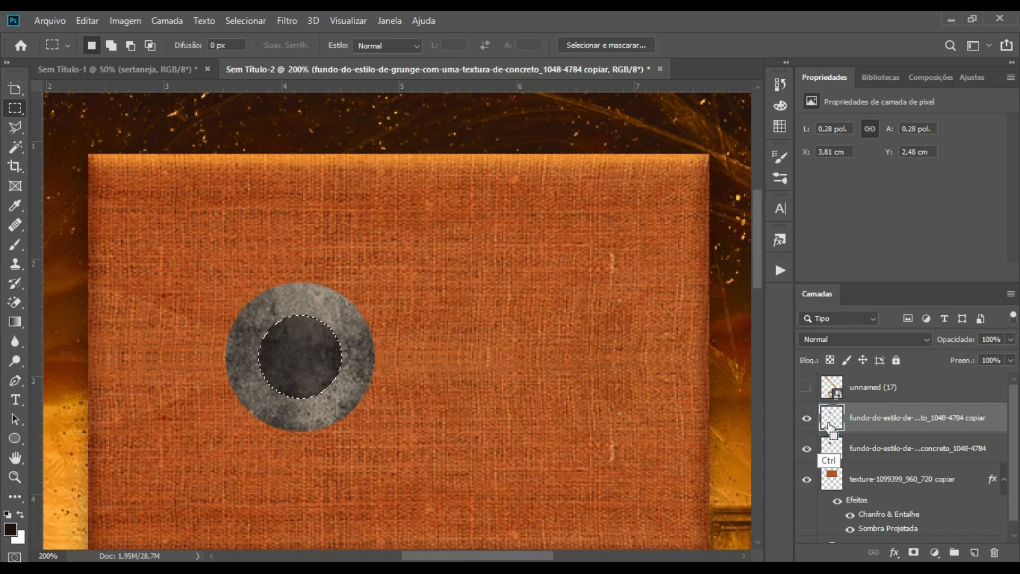
left_click(865, 449)
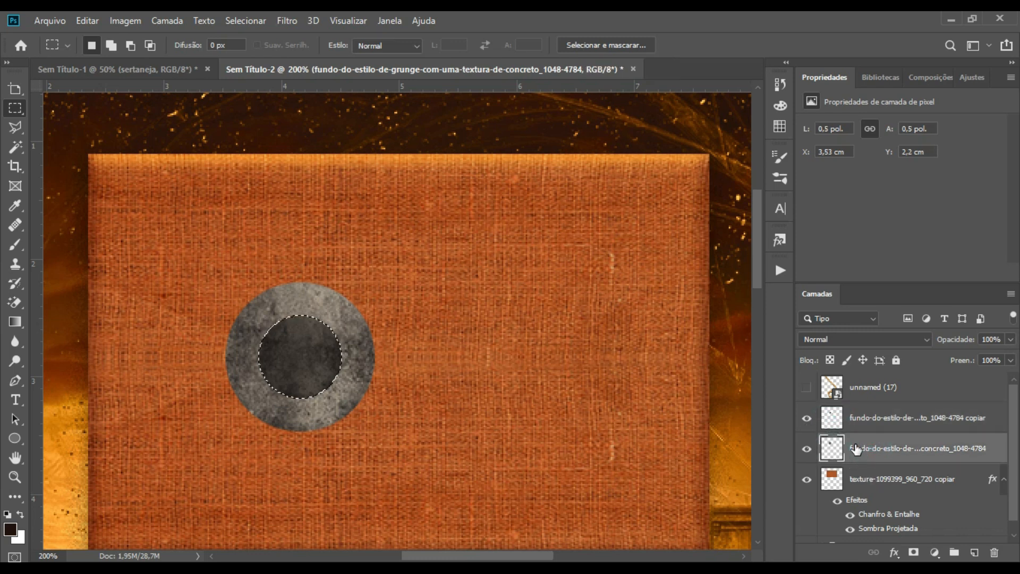
left_click(880, 421)
left_click(136, 166)
key("Delete")
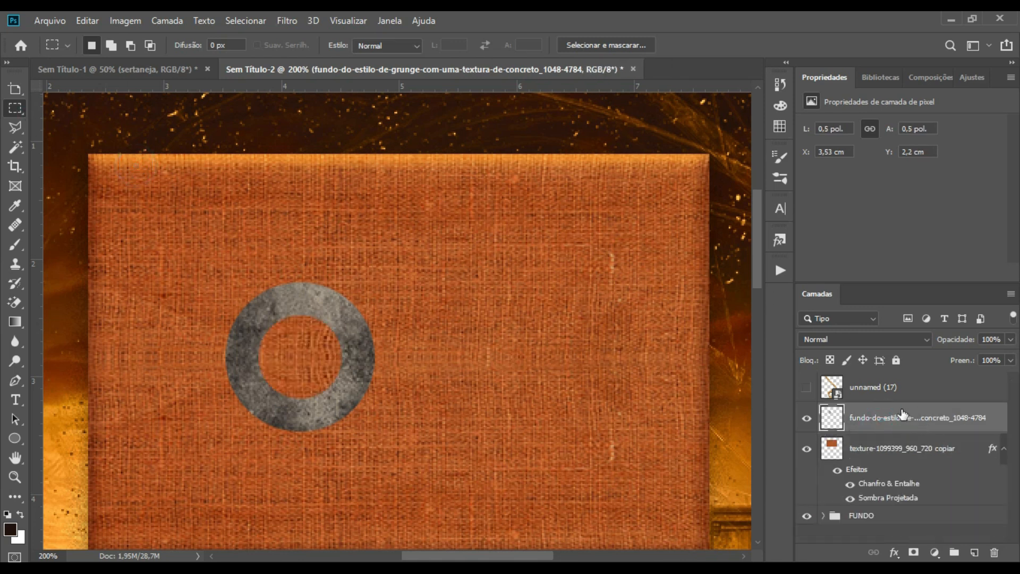
Move the concrete ring toward the burlap's upper-left corner and add a Bevel & Emboss style to it.
key("ctrl")
left_click_drag(254, 339, 279, 305)
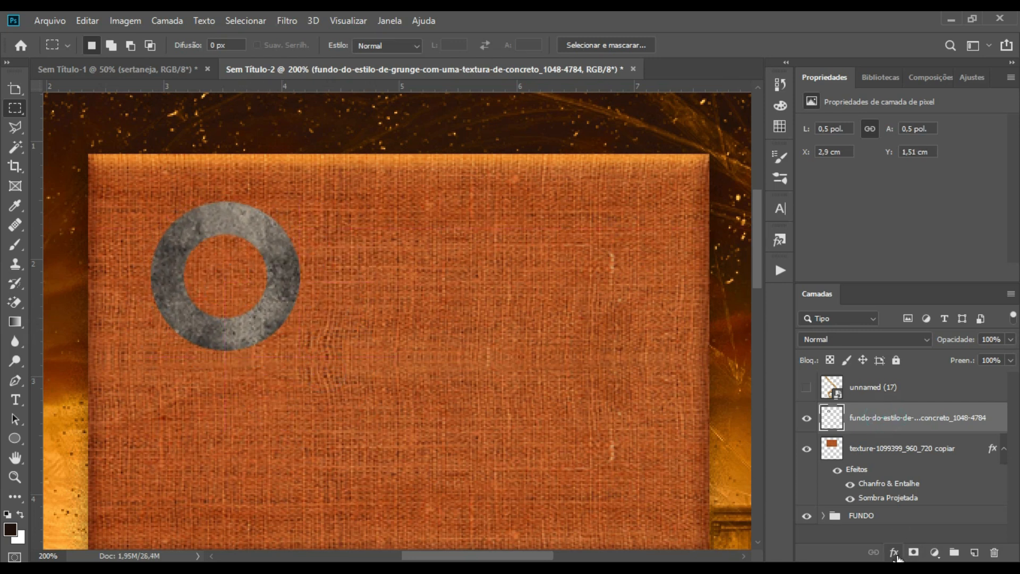
left_click(897, 556)
left_click(927, 431)
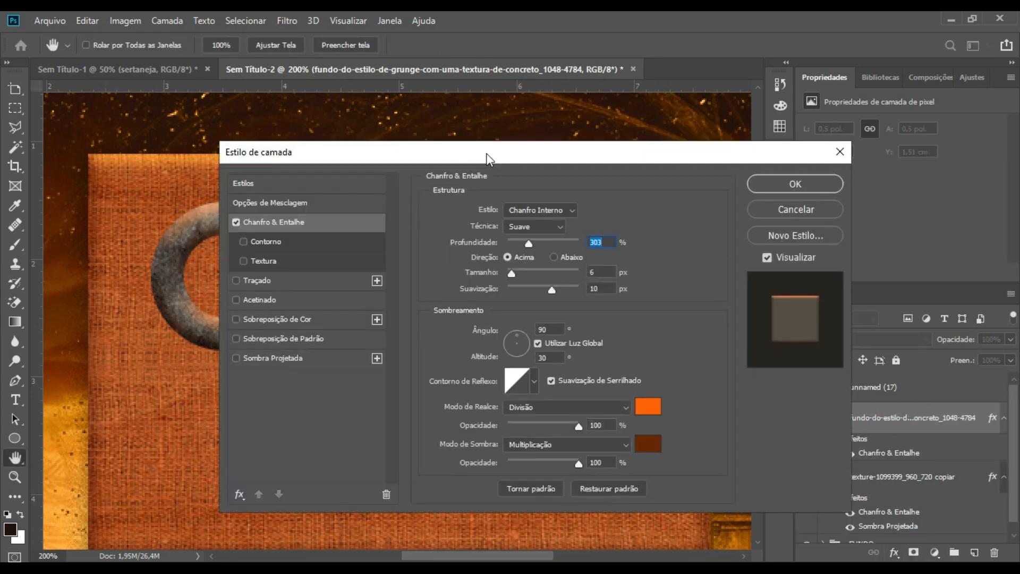
Set the ring bevel's highlight color to bbbbbb and its shadow color to 262626, and apply the style.
left_click_drag(488, 159, 618, 137)
left_click(778, 384)
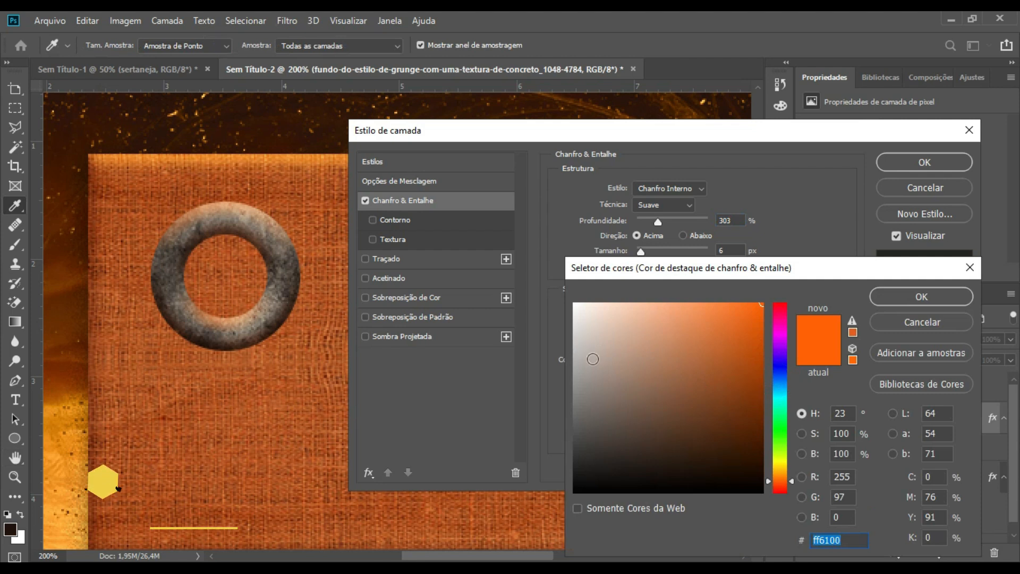
type("bbbbbb")
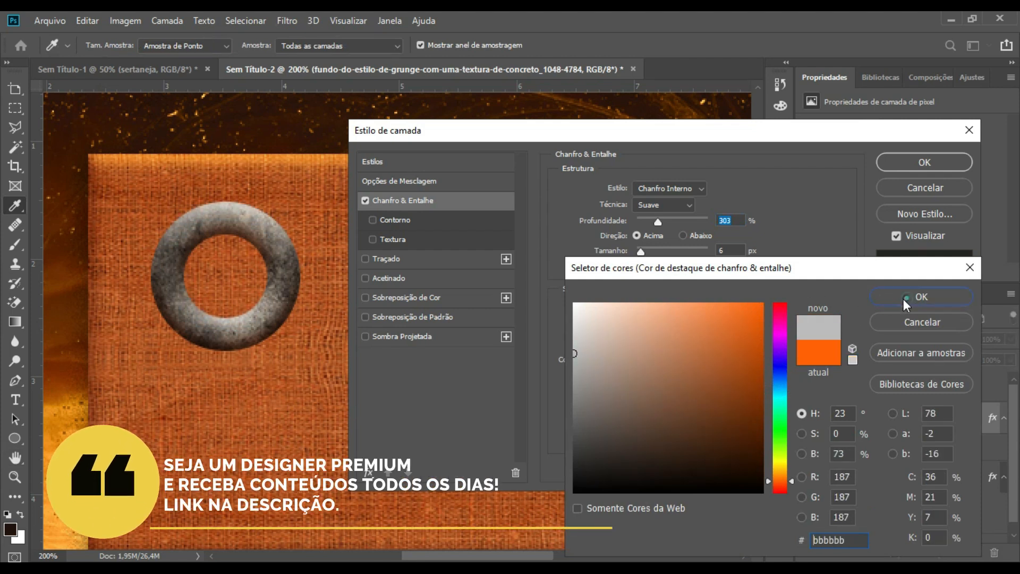
left_click(904, 298)
left_click(775, 423)
type("262626")
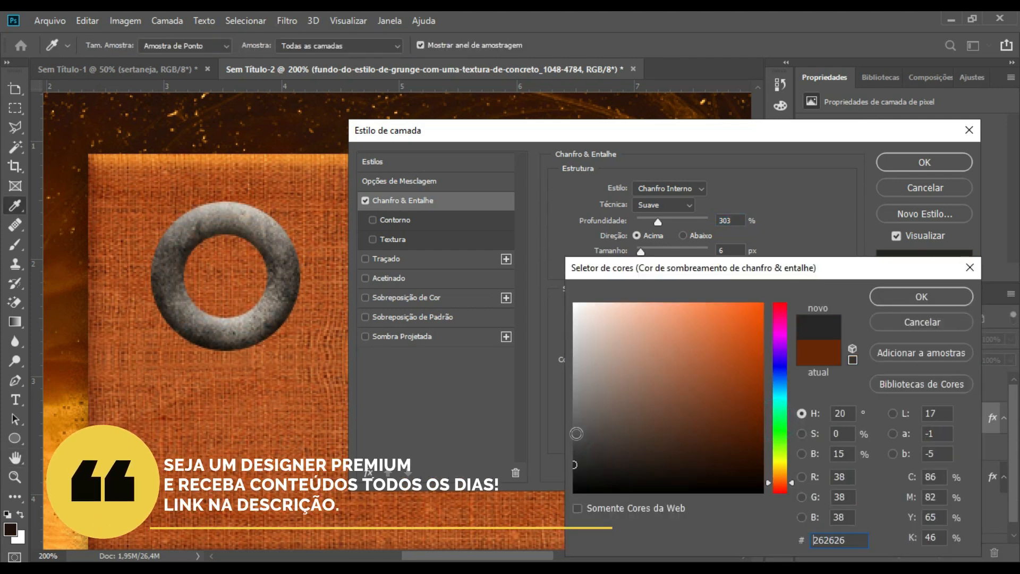
left_click(897, 301)
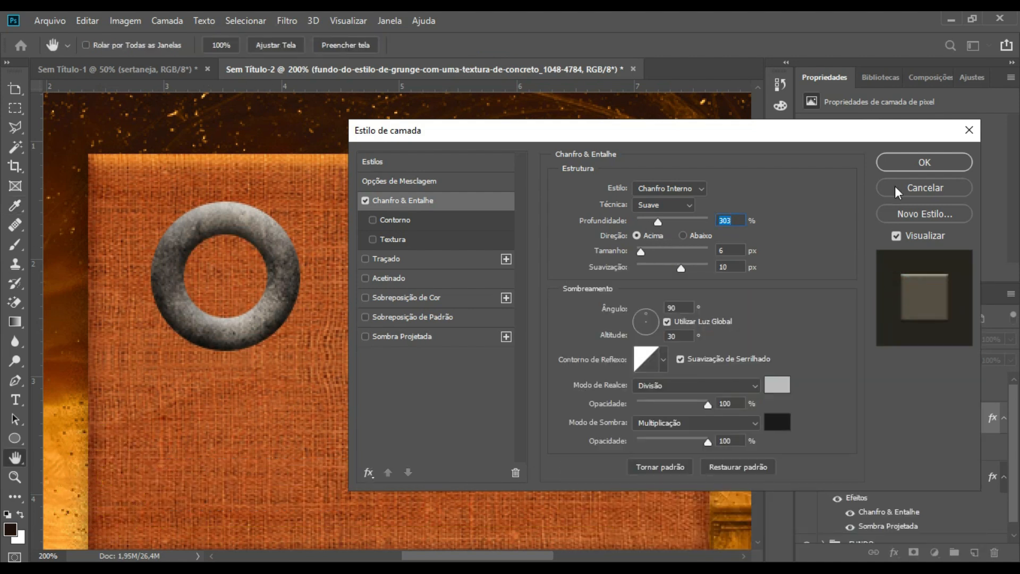
left_click(911, 158)
Scale the ring down to about 0.13 in wide and place it as an eyelet in the burlap's upper-left corner.
key("ctrl+t")
left_click_drag(299, 201, 141, 224)
key("Return")
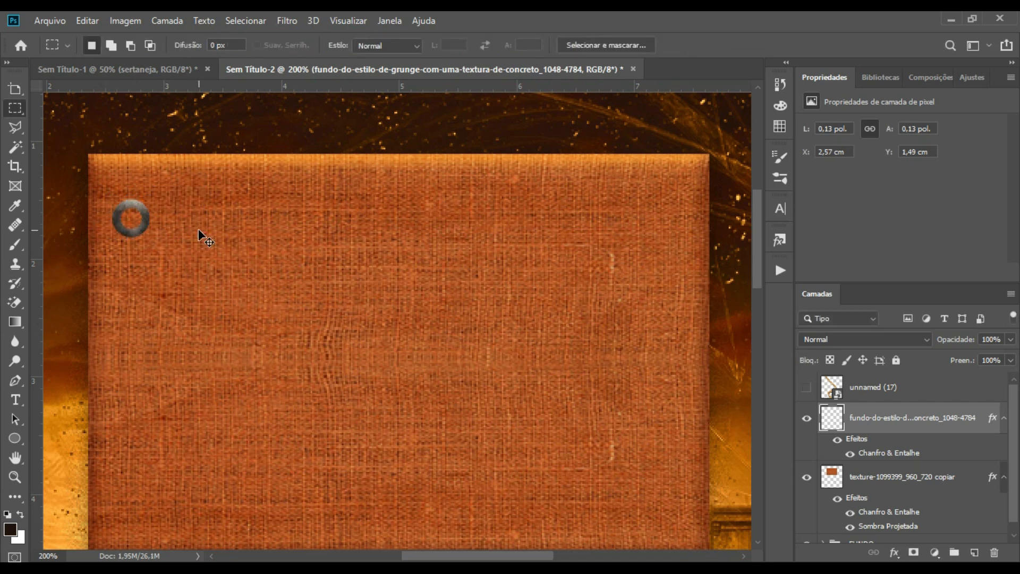
key("ctrl+minus")
key("ctrl+minus")
key("ctrl+plus")
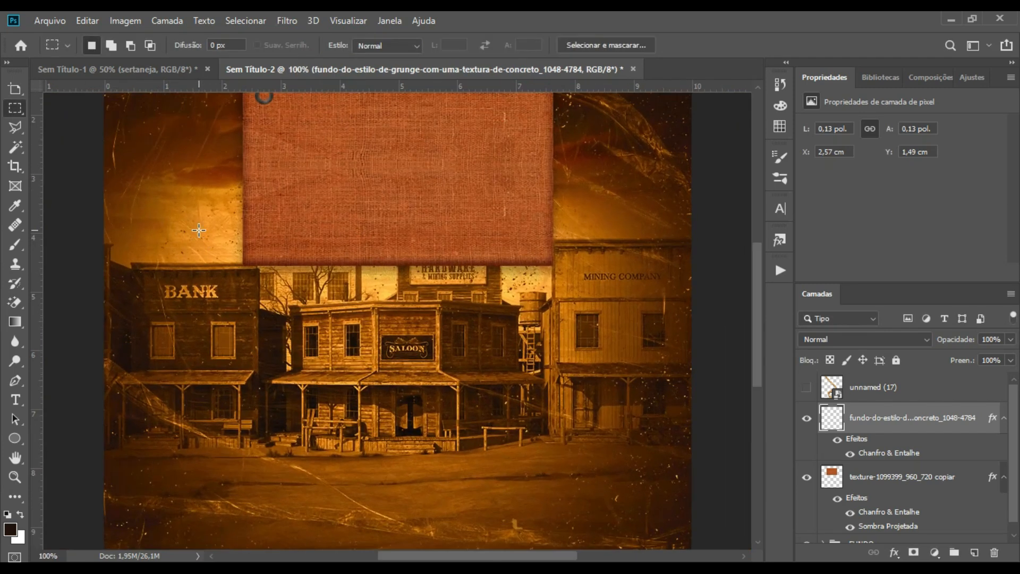
left_click_drag(760, 289, 755, 245)
key("ctrl")
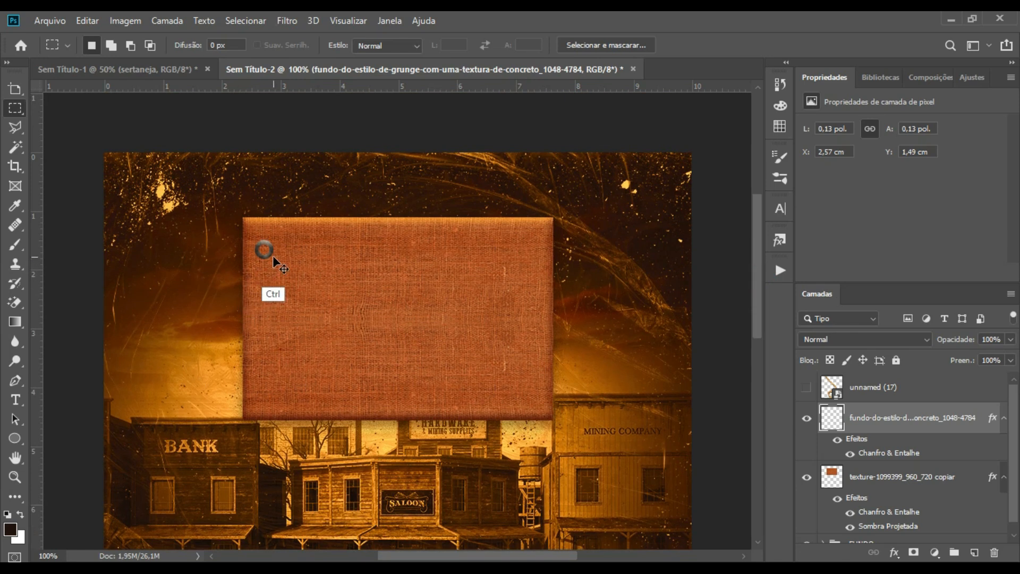
Copy the eyelet into the burlap's other three corners and place a vertical guide at the canvas center, 5 cm on the ruler.
left_click_drag(272, 252, 276, 401)
key("ctrl+j")
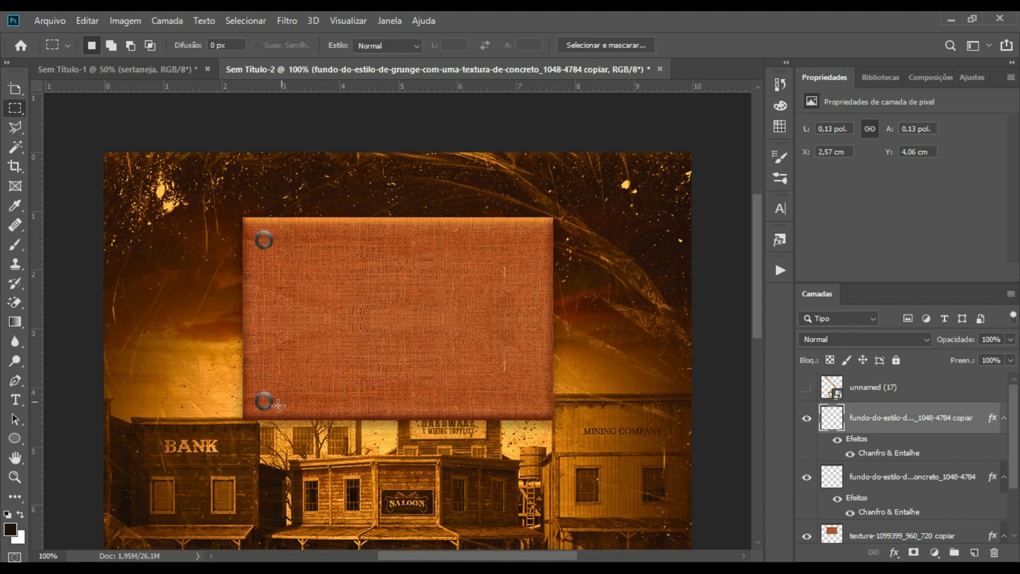
left_click(904, 477)
mouse_move(274, 337)
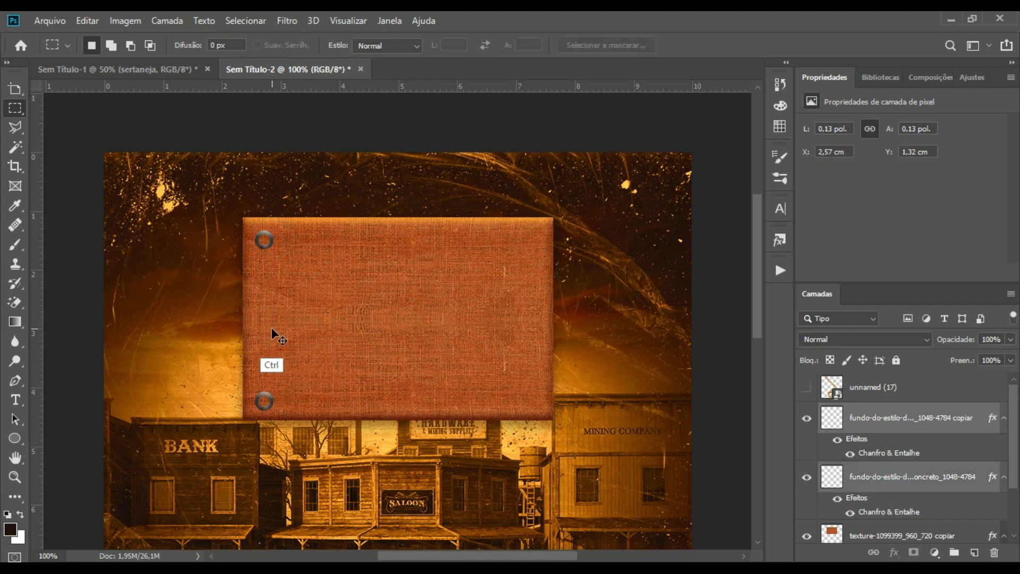
left_click_drag(271, 326, 544, 323)
key("ctrl+j")
left_click(877, 418, "ctrl")
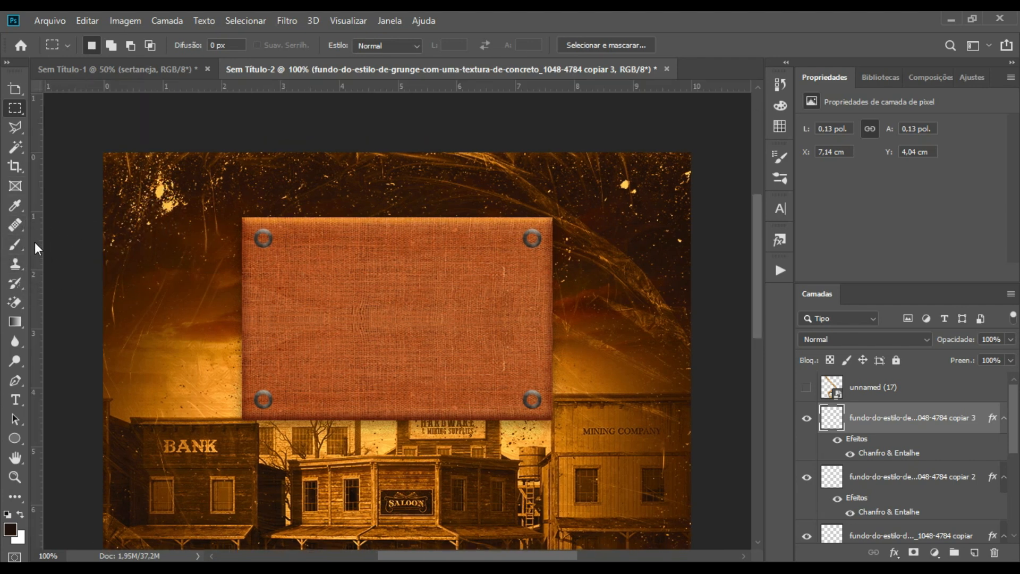
left_click_drag(34, 241, 397, 185)
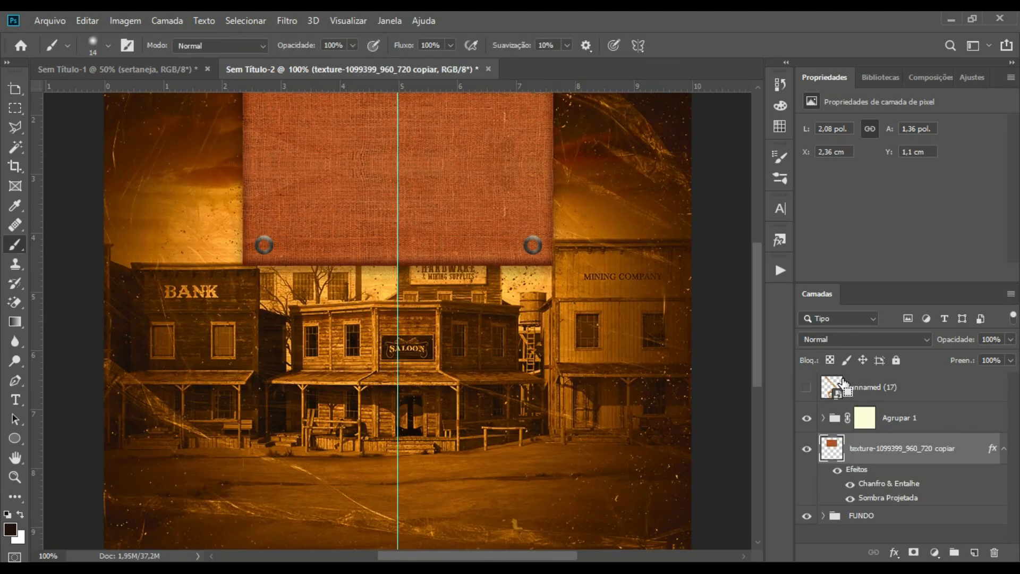
Add a layer mask to the burlap texture layer above the FUNDO group.
scroll(760, 282, "up", 5)
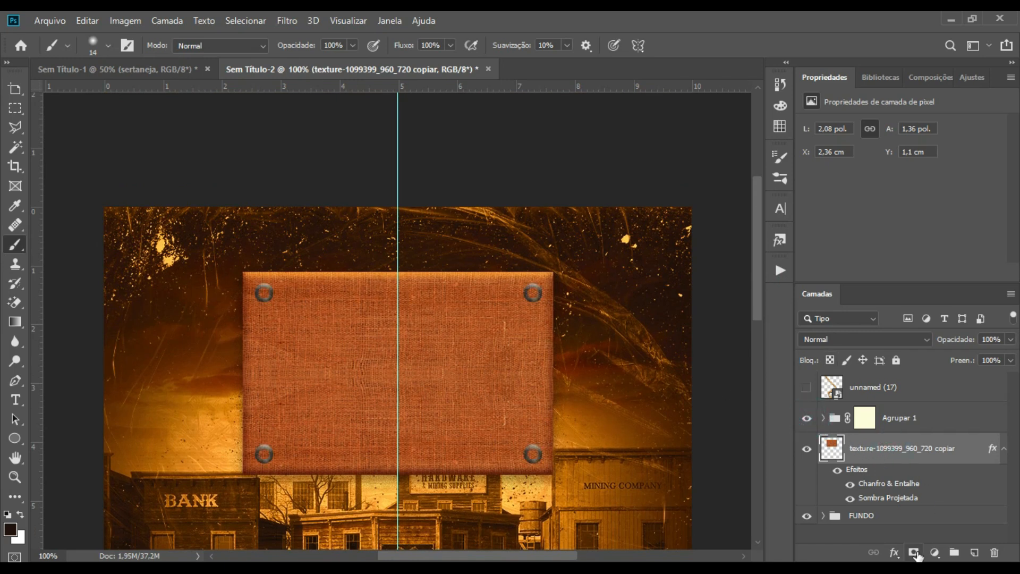
left_click(807, 449)
left_click(807, 450)
left_click(889, 449)
left_click(914, 552)
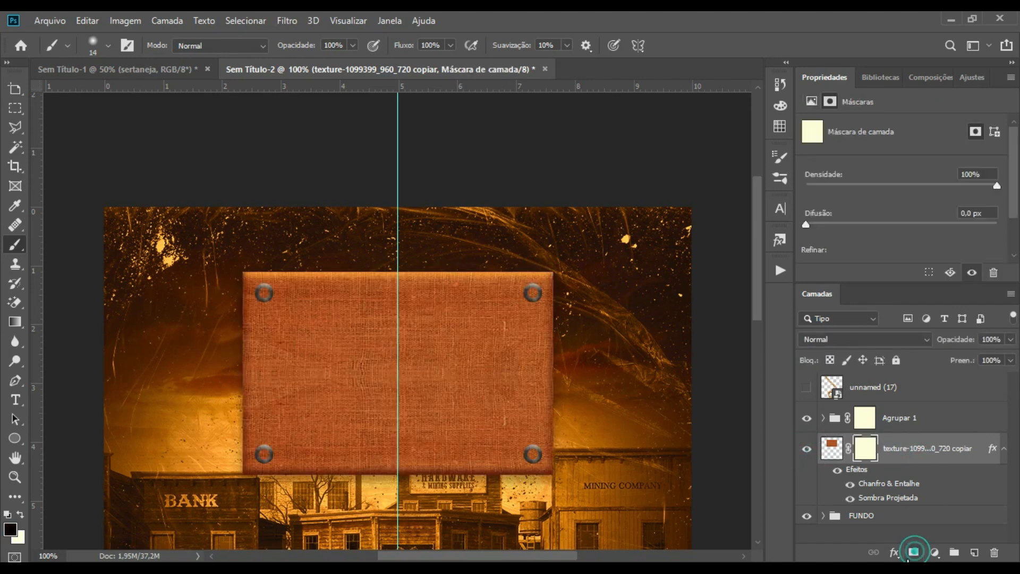
left_click(870, 451)
Paint black on the burlap's mask inside the upper-left eyelet to open its hole to the background.
key("ctrl+plus")
key("ctrl+plus")
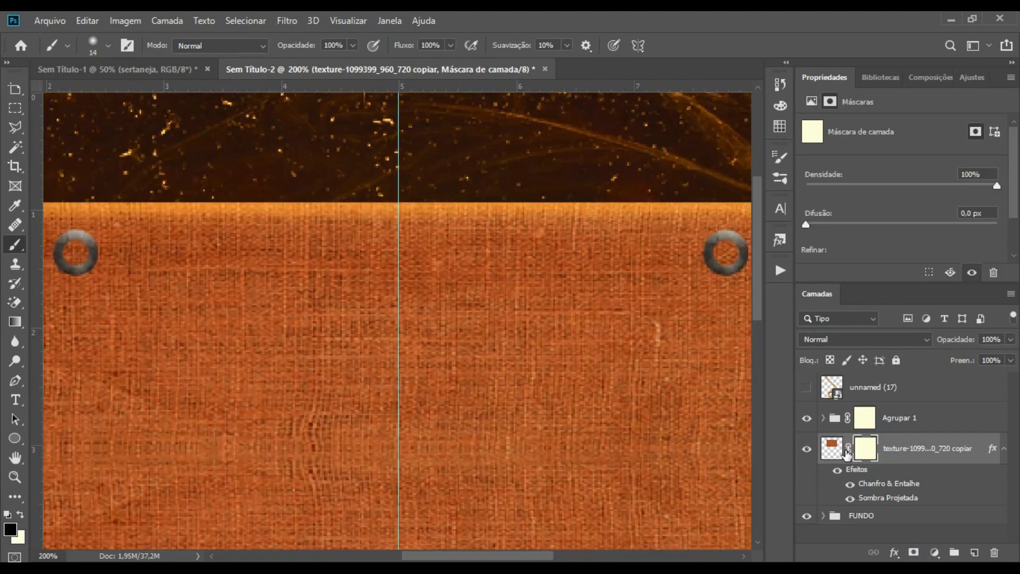
left_click_drag(452, 559, 405, 559)
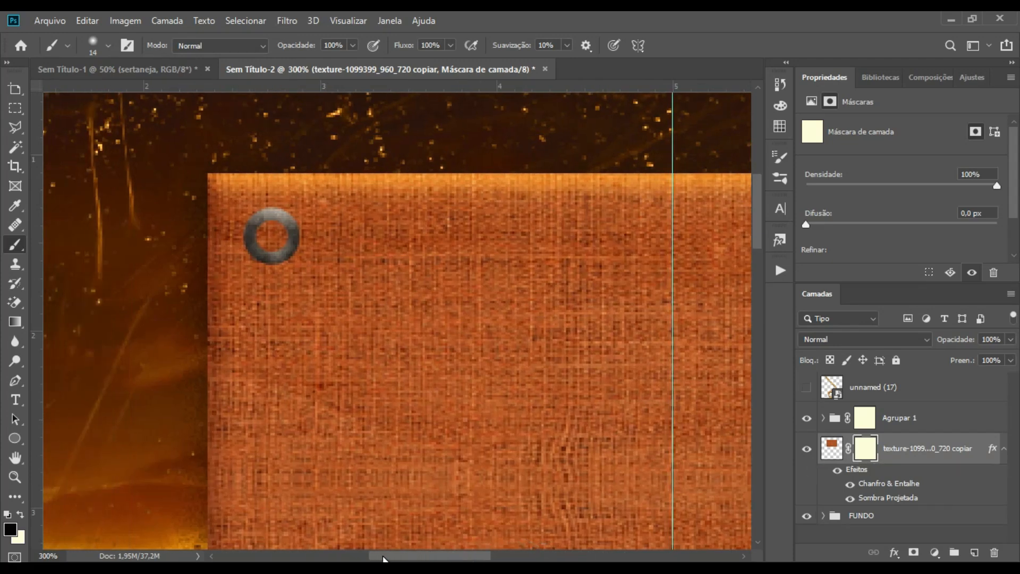
mouse_move(276, 227)
left_mouse_down()
mouse_move(281, 249)
mouse_move(289, 232)
mouse_move(273, 226)
mouse_move(257, 246)
mouse_move(269, 259)
mouse_move(287, 255)
mouse_move(291, 239)
mouse_move(278, 227)
mouse_move(265, 232)
mouse_move(265, 250)
mouse_move(281, 249)
mouse_move(287, 229)
mouse_move(268, 227)
mouse_move(261, 243)
mouse_move(269, 256)
mouse_move(283, 225)
left_mouse_up()
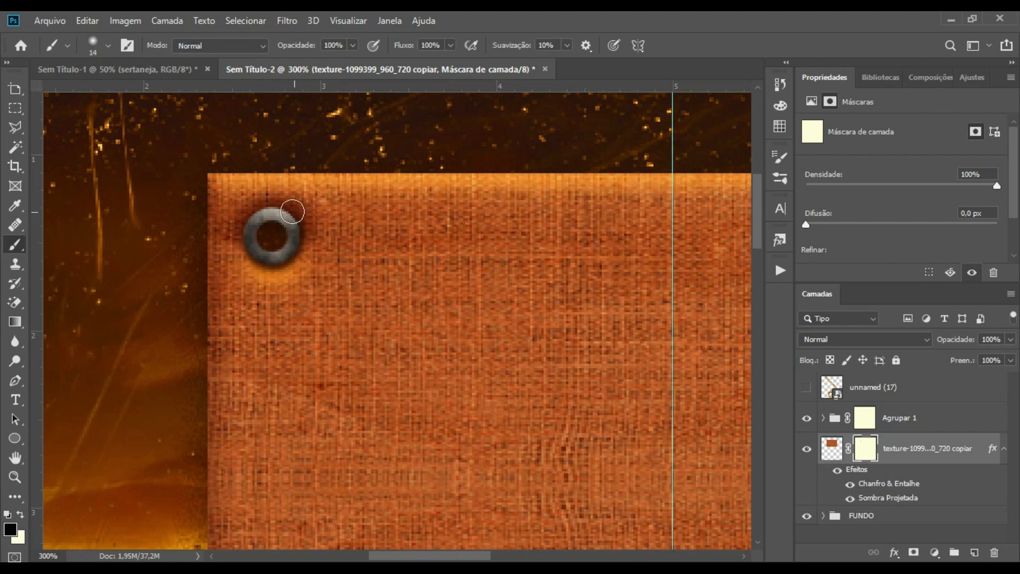
mouse_move(250, 237)
left_mouse_down()
mouse_move(251, 258)
mouse_move(275, 263)
mouse_move(296, 237)
mouse_move(269, 291)
mouse_move(283, 272)
mouse_move(261, 245)
left_mouse_up()
Mask out the burlap inside the two lower eyelets and the upper-right eyelet.
key("ctrl+minus")
key("ctrl+minus")
key("ctrl+minus")
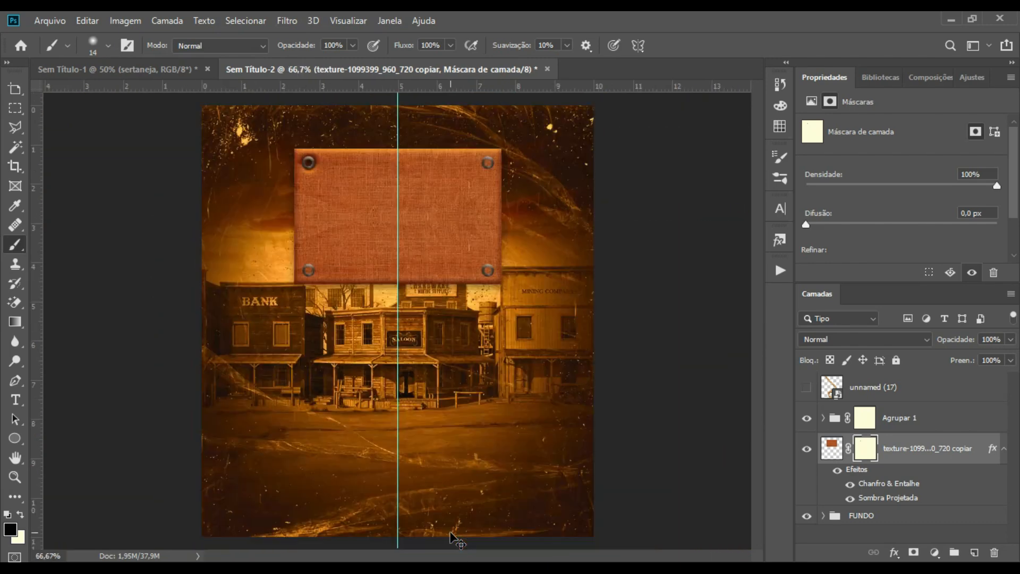
key("ctrl+plus")
key("ctrl+plus")
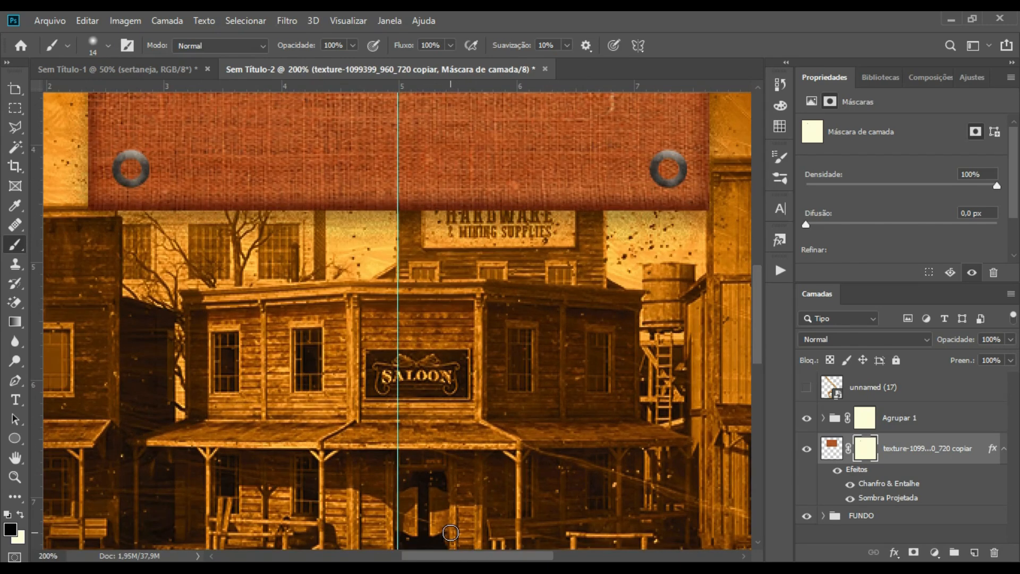
scroll(760, 317, "up", 3)
mouse_move(125, 294)
left_mouse_down()
mouse_move(139, 287)
mouse_move(121, 290)
mouse_move(128, 304)
left_mouse_up()
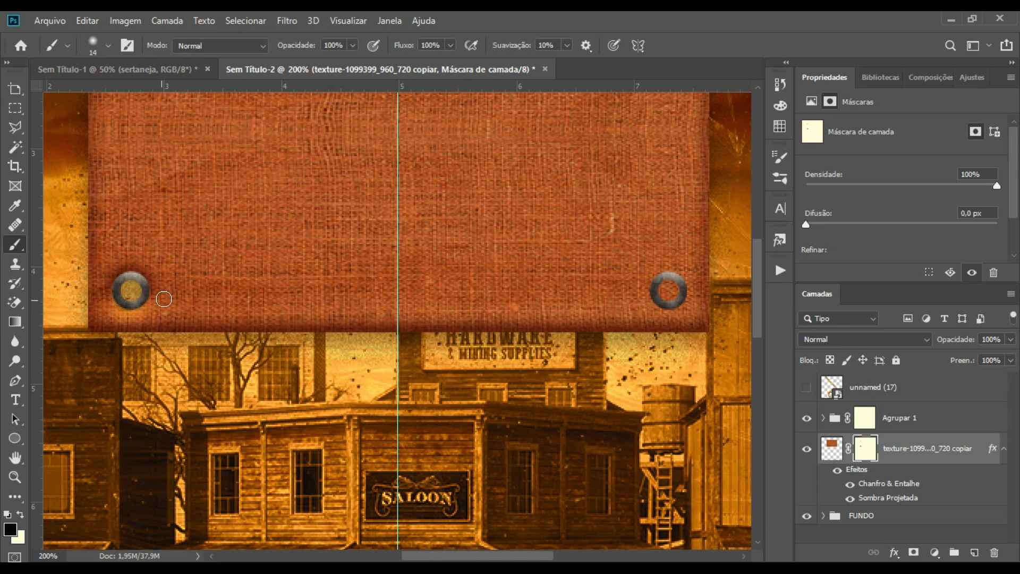
left_click_drag(671, 280, 665, 287)
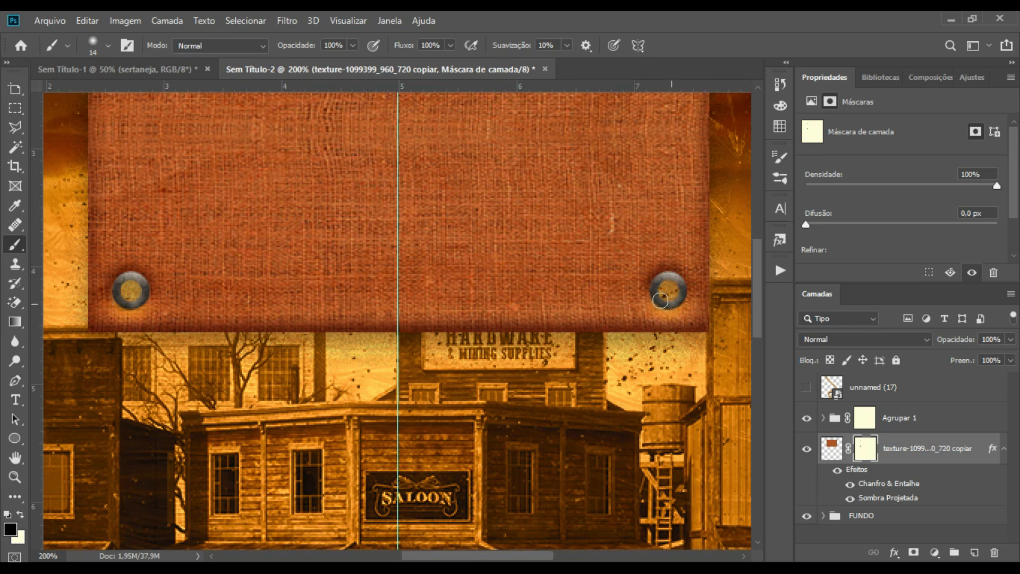
left_click_drag(760, 298, 759, 240)
left_click_drag(670, 236, 670, 233)
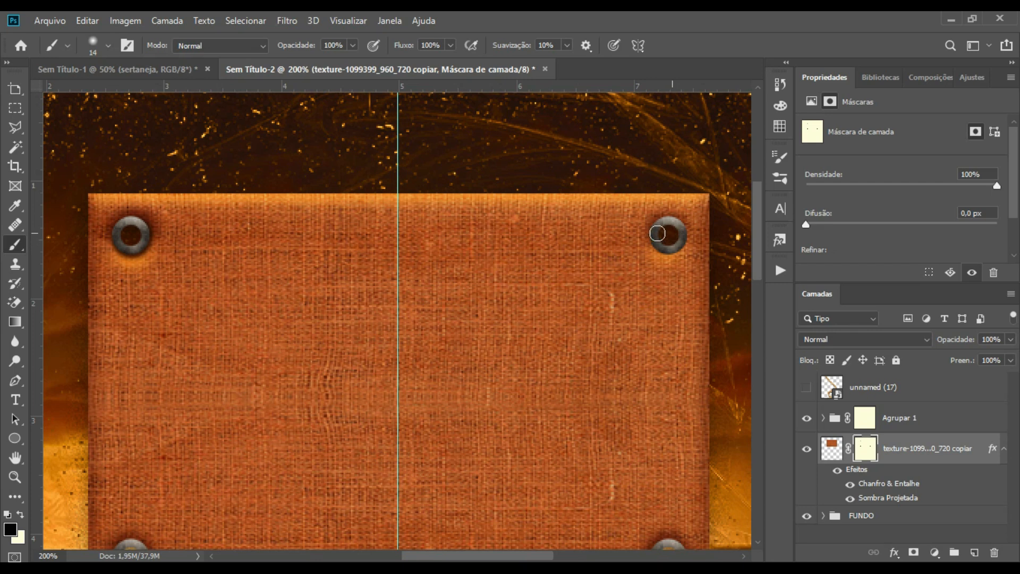
key("ctrl+minus")
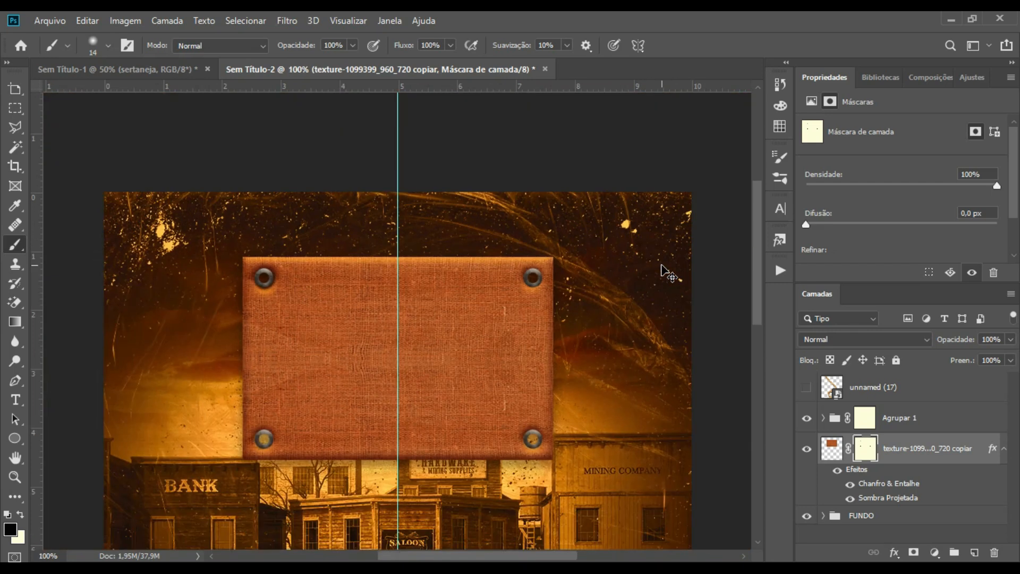
Add a Drop Shadow to the eyelet group with 100% opacity, 2 px distance, 48% spread, 0 px size and 14% noise.
left_click(910, 419)
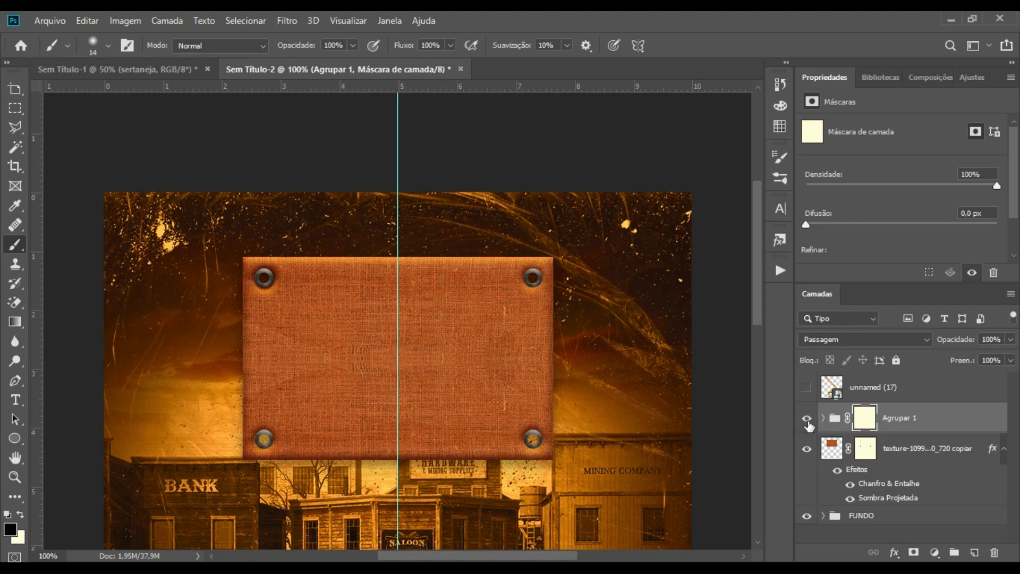
left_click(912, 426)
left_click(895, 555)
left_click(906, 547)
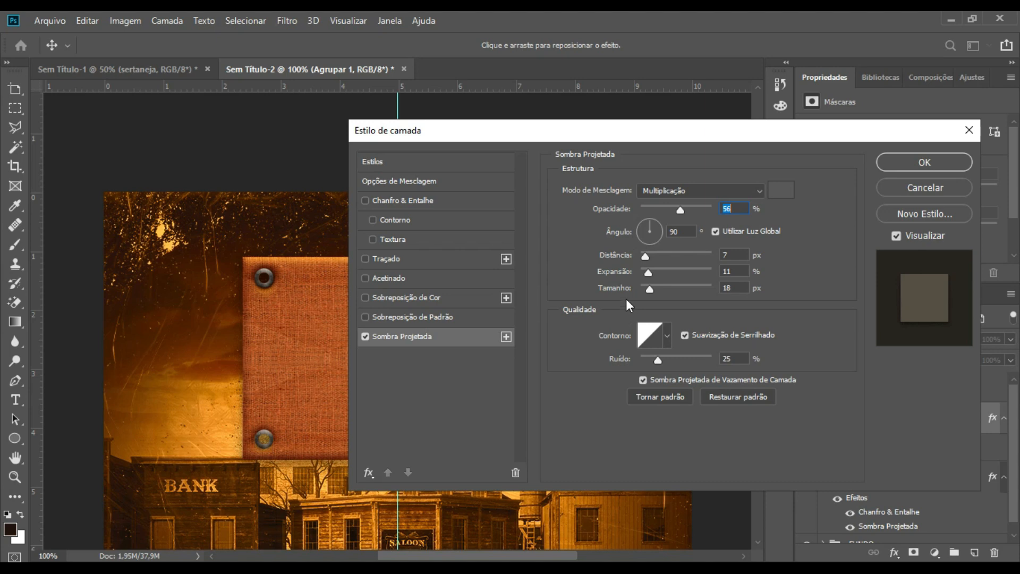
left_click_drag(681, 211, 709, 210)
left_click_drag(647, 358, 649, 359)
mouse_move(648, 273)
left_mouse_down()
mouse_move(681, 270)
mouse_move(640, 290)
left_mouse_up()
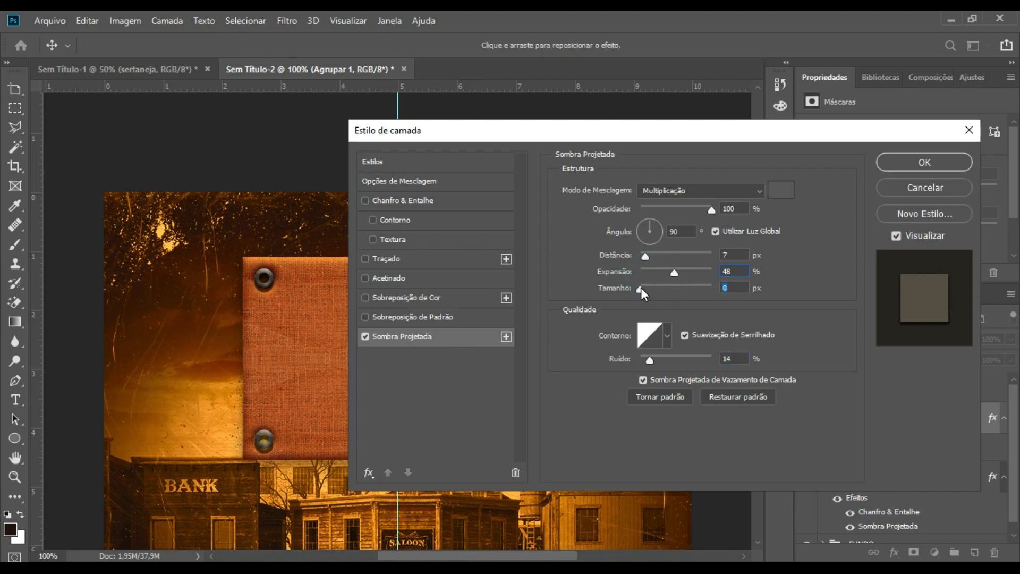
left_click_drag(649, 252, 642, 257)
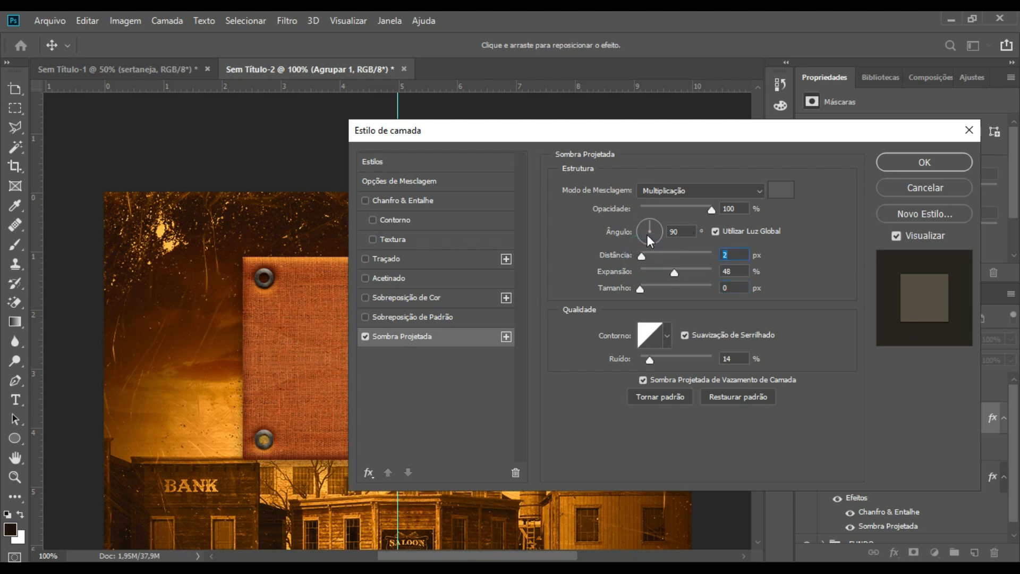
left_click(910, 163)
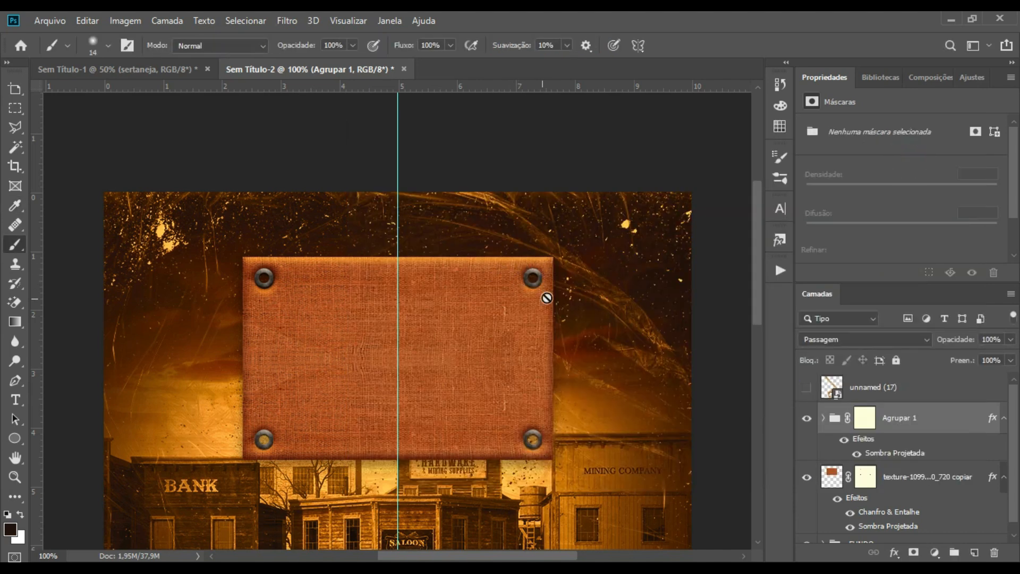
Group the eyelet group with the burlap layer and name the new group ELEMENTO LIVE.
left_click(920, 487, "shift")
key("ctrl+g")
left_click(806, 413)
left_click(807, 413)
double_click(873, 413)
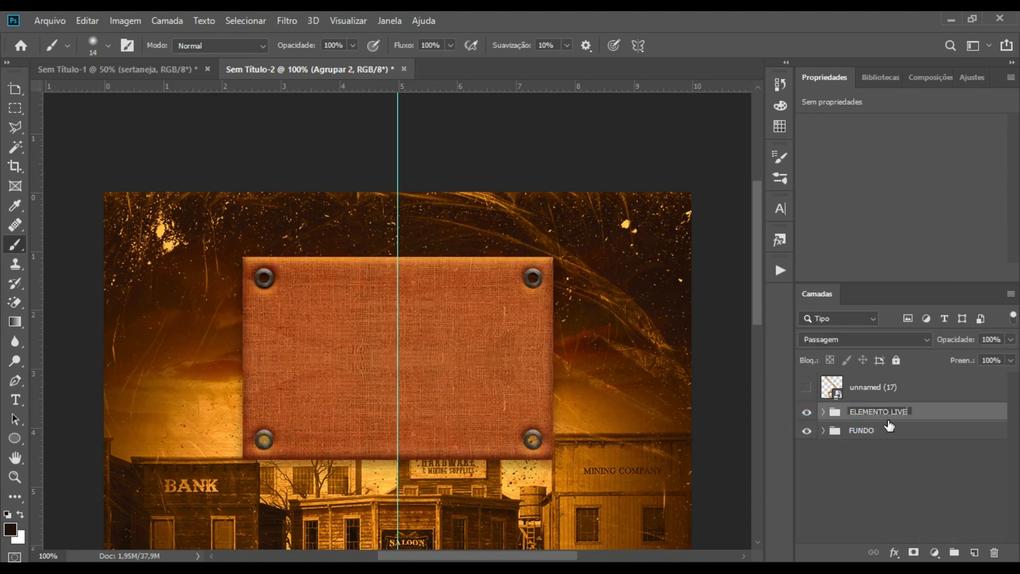
type("ELEMENTO LIVE")
key("Return")
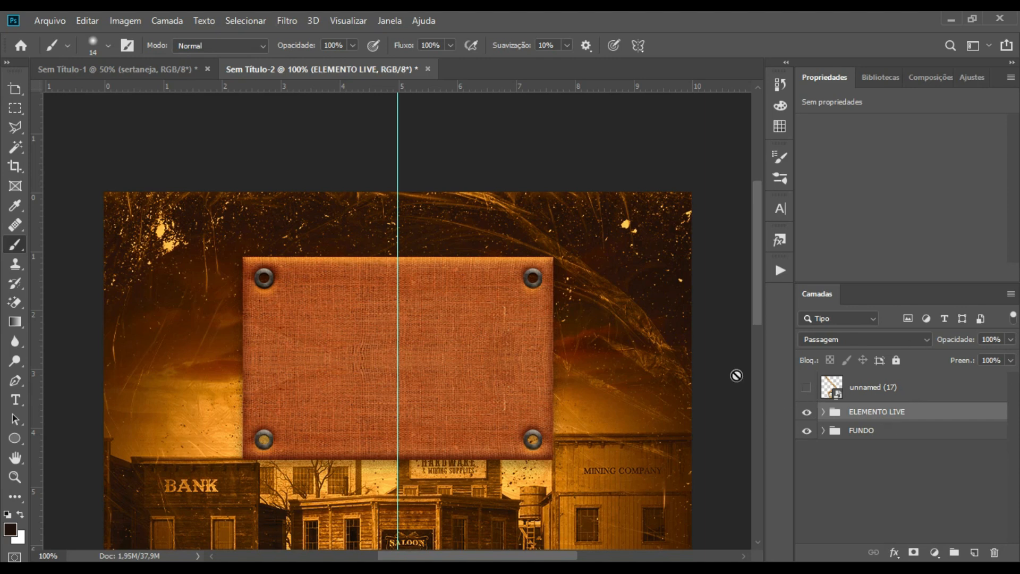
Show the rope layer, scale it to about 50.7% and rotate it to about -86.6°.
left_click(807, 394)
left_click(847, 389)
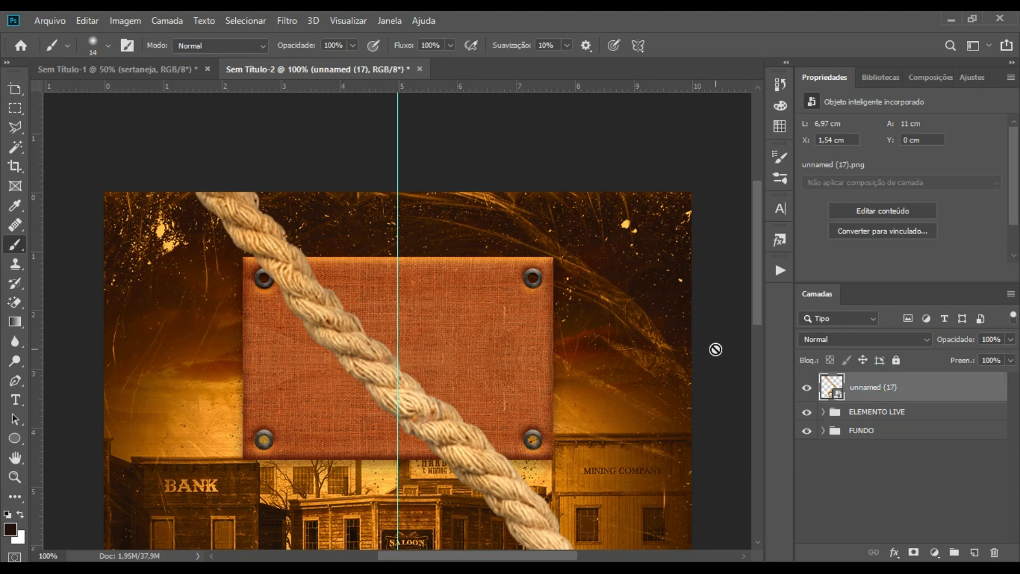
key("ctrl+minus")
key("ctrl+minus")
key("ctrl+t")
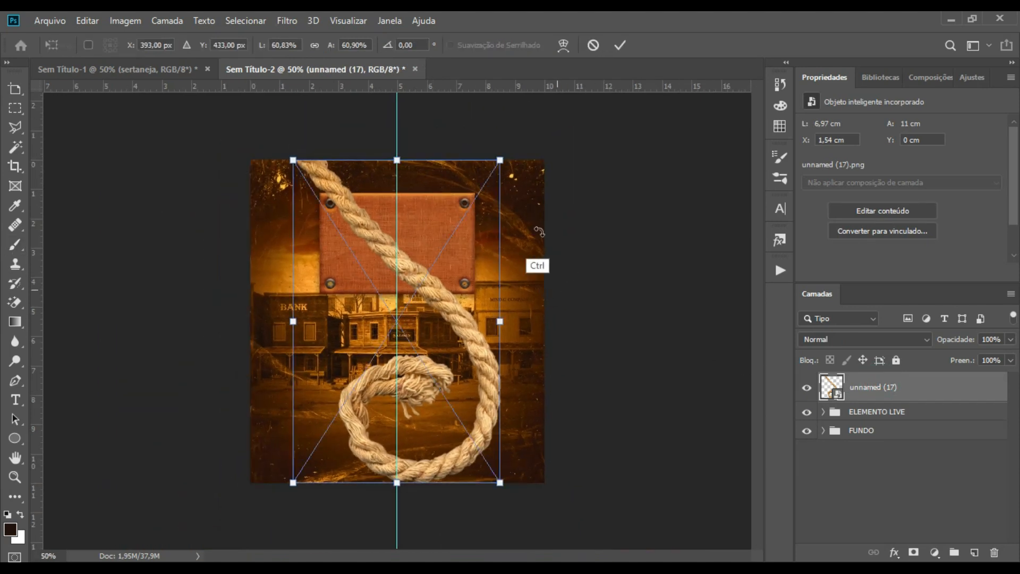
left_click_drag(502, 159, 465, 213)
left_click_drag(420, 320, 439, 272)
left_click_drag(510, 288, 397, 226)
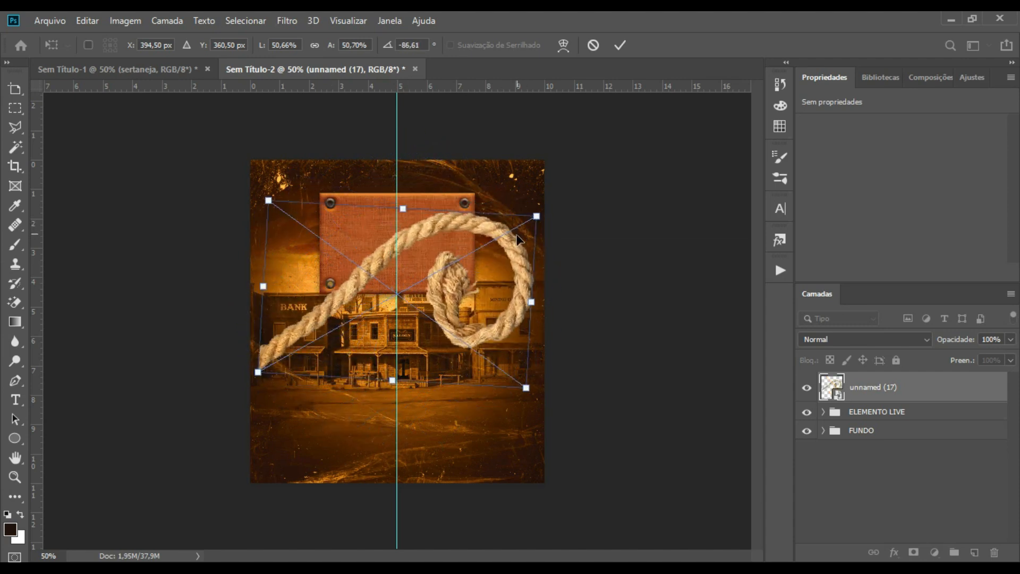
key("Return")
Apply Levels to the rope layer with the black input level set to 106.
key("ctrl+l")
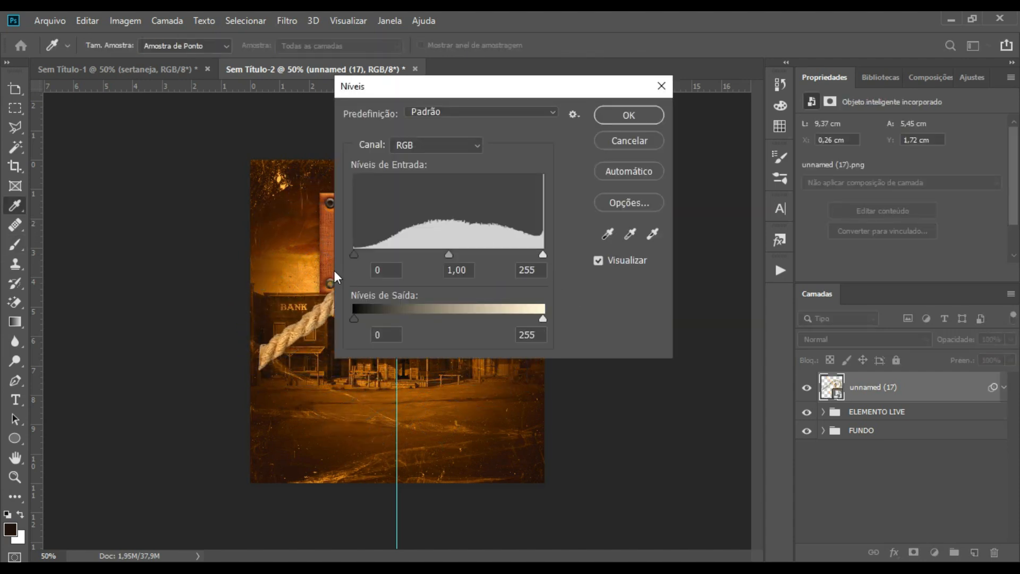
left_click_drag(353, 254, 433, 254)
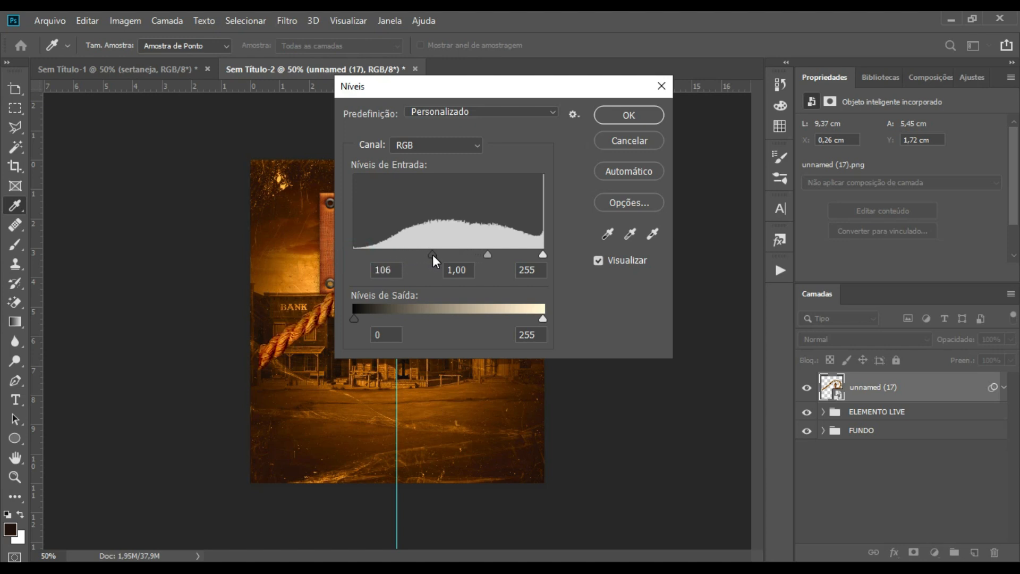
left_click(629, 116)
left_click_drag(397, 294, 396, 294)
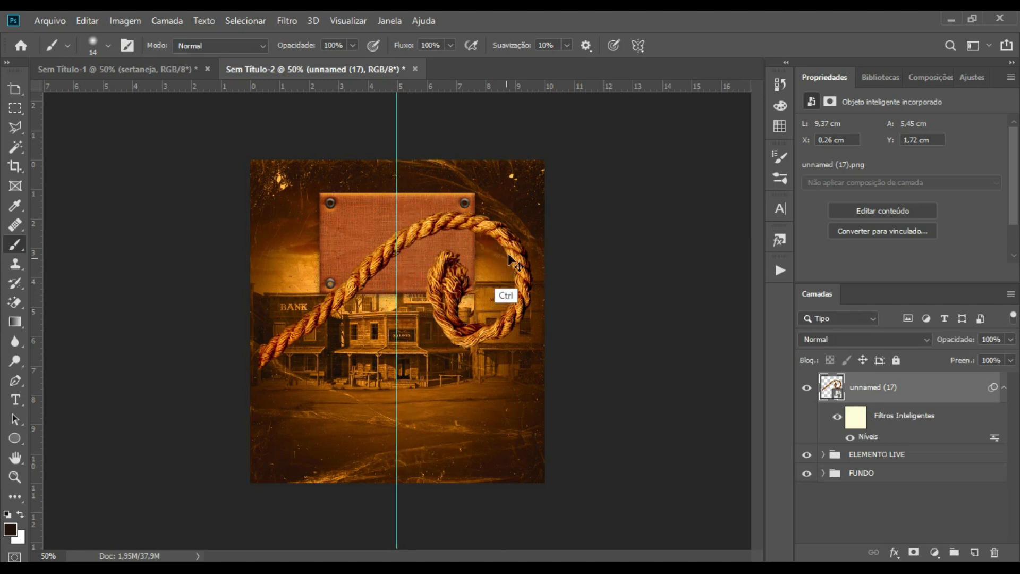
Scale the rope down to about 21% and move its loose end to the burlap's upper-right eyelet.
key("ctrl+t")
left_click(531, 252)
left_click_drag(537, 219, 385, 321)
mouse_move(325, 334)
left_mouse_down()
mouse_move(528, 177)
mouse_move(498, 198)
left_mouse_up()
key("Return")
Reshape the rope to about 3.8 by 1.85 cm and realign its end with the upper-right eyelet.
key("ctrl+t")
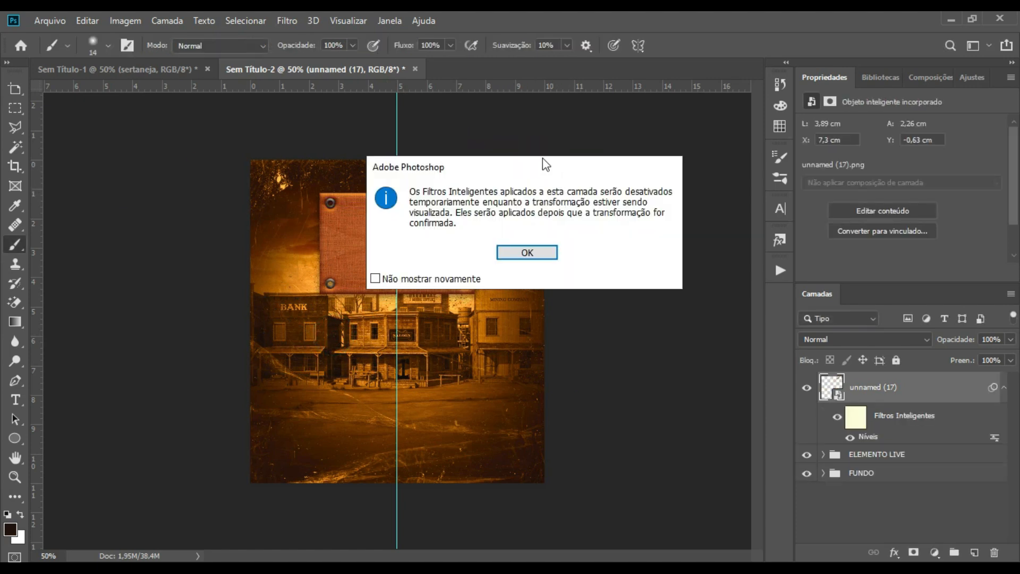
left_click(526, 252)
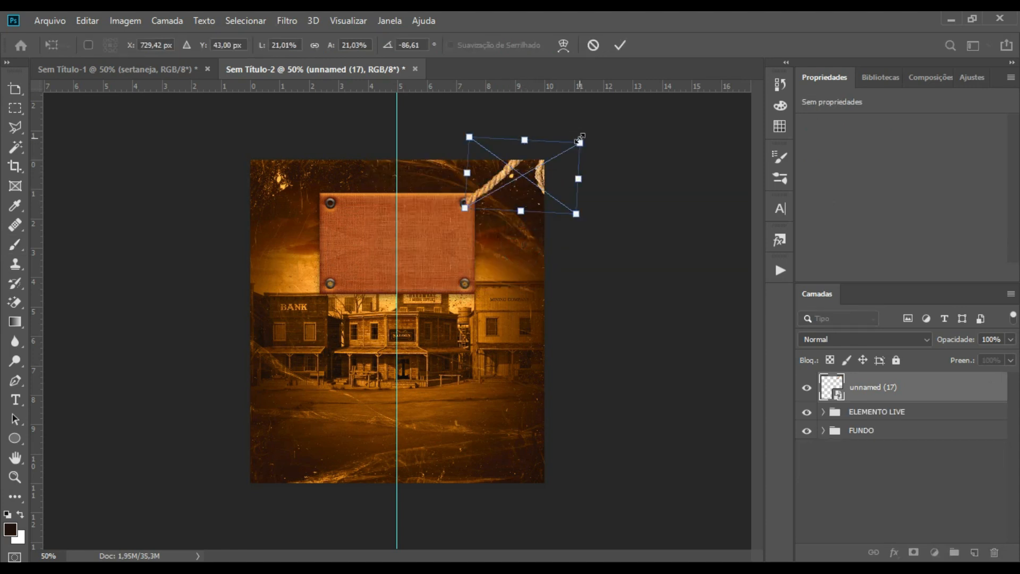
left_click_drag(578, 179, 603, 180)
left_click_drag(533, 213, 534, 206)
left_click_drag(546, 171, 530, 181)
key("b")
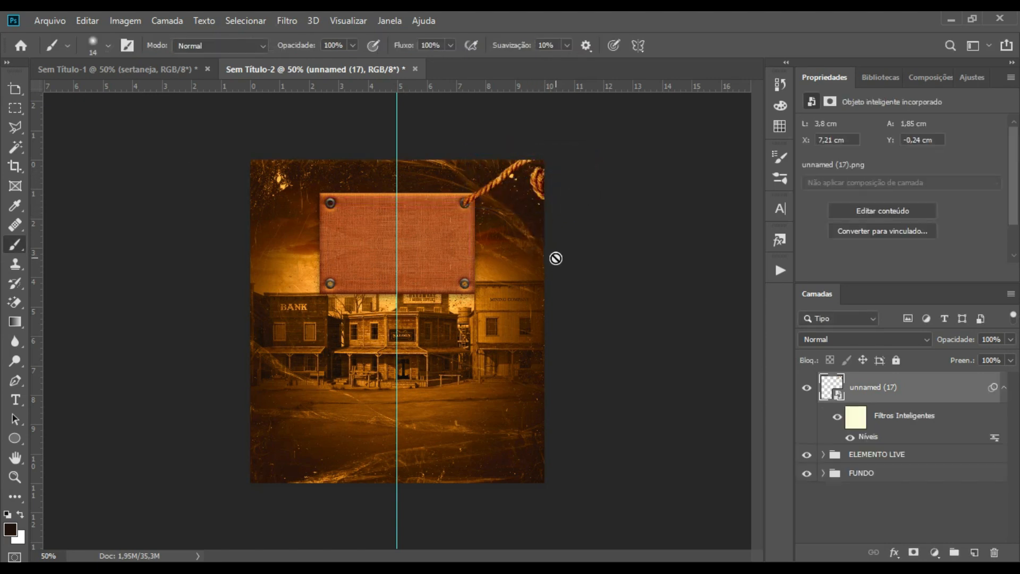
Add a layer mask to the rope and paint black on it where the rope enters the upper-right eyelet.
key("ctrl+plus")
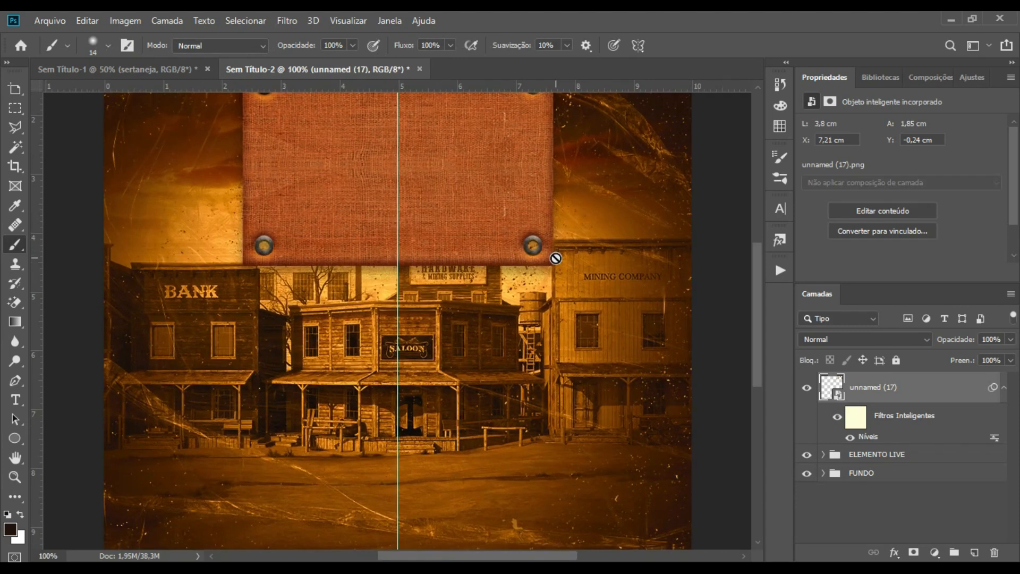
left_click_drag(758, 295, 754, 233)
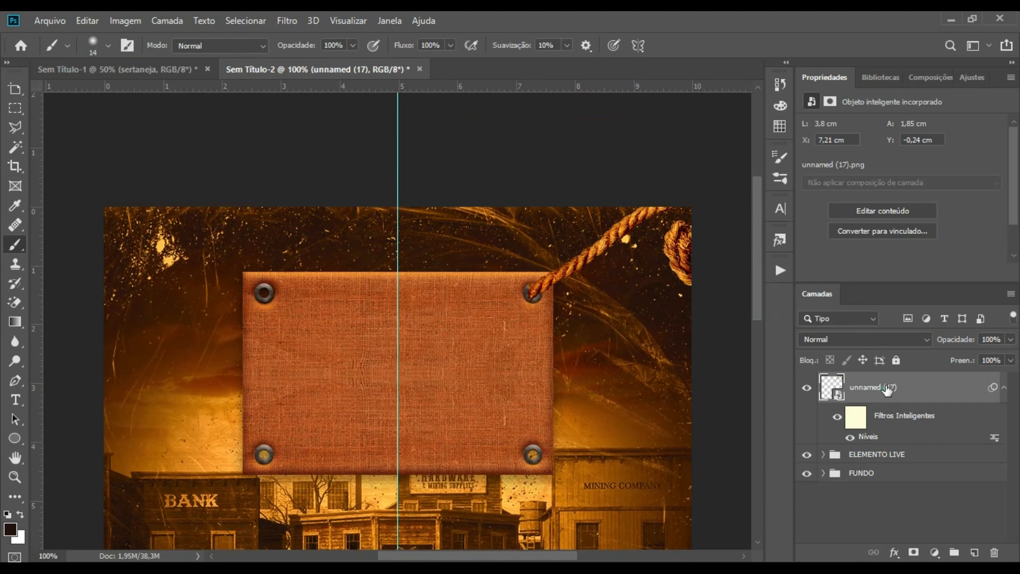
left_click(913, 552)
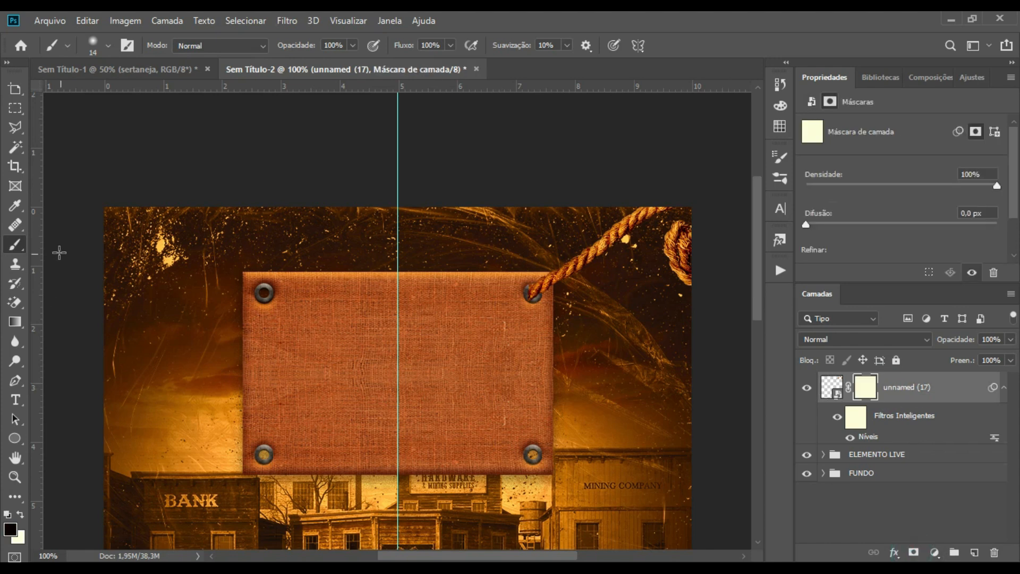
left_click(23, 250)
left_click(532, 280)
Add a Multiply drop shadow to the upper-right rope with 100% opacity, 10% spread and a size of about 6 px.
left_click(897, 554)
left_click(925, 544)
left_click_drag(639, 129, 938, 237)
left_click_drag(856, 245, 732, 164)
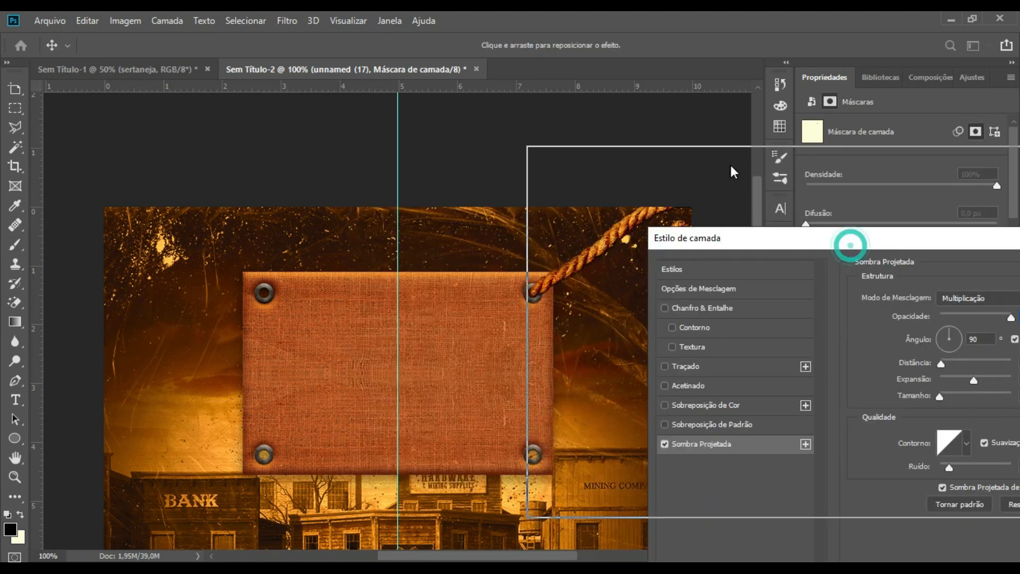
left_click_drag(820, 316, 830, 317)
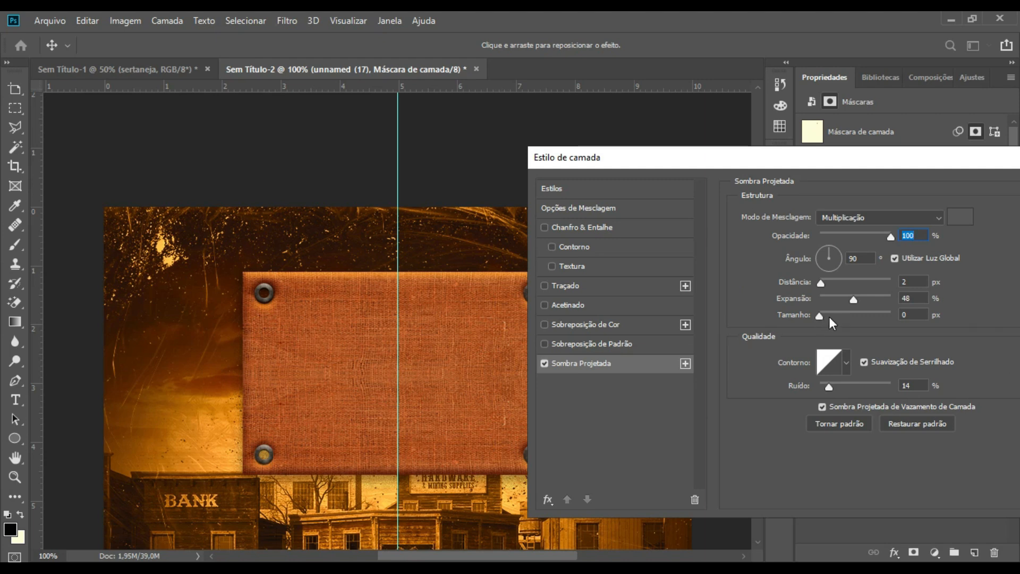
left_click_drag(757, 162, 784, 158)
left_click_drag(896, 291, 890, 293)
left_click(884, 307)
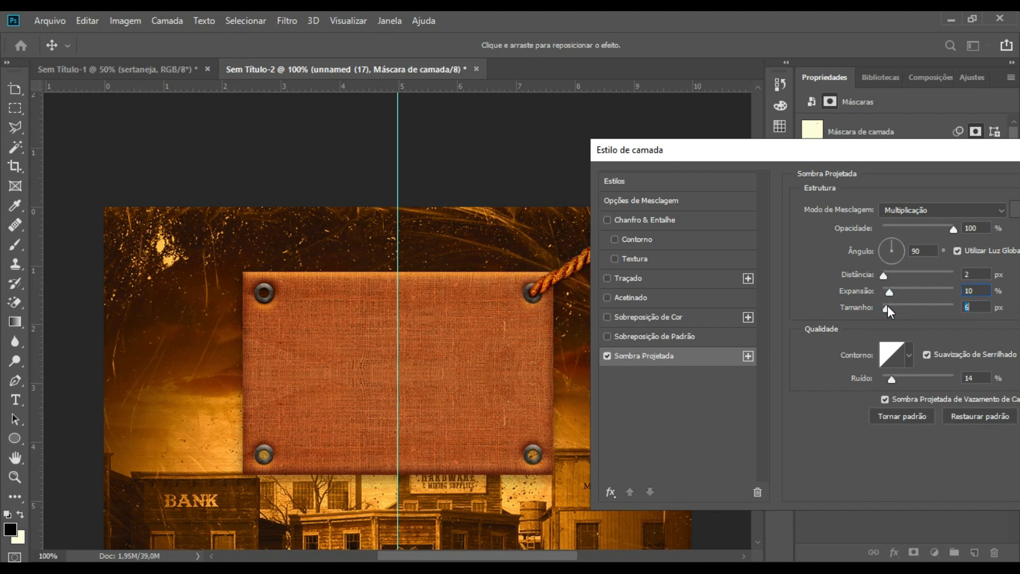
left_click_drag(900, 167, 465, 158)
left_click(715, 176)
left_click(912, 388)
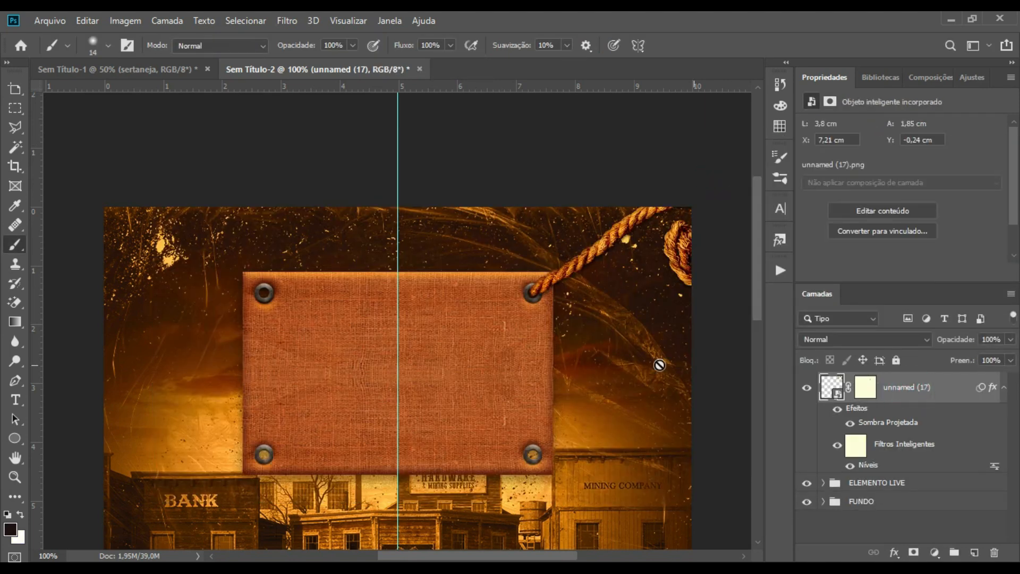
Duplicate the upper-right rope layer and flip the copy horizontally.
key("ctrl+j")
key("ctrl+t")
left_click(538, 251)
right_click(537, 251)
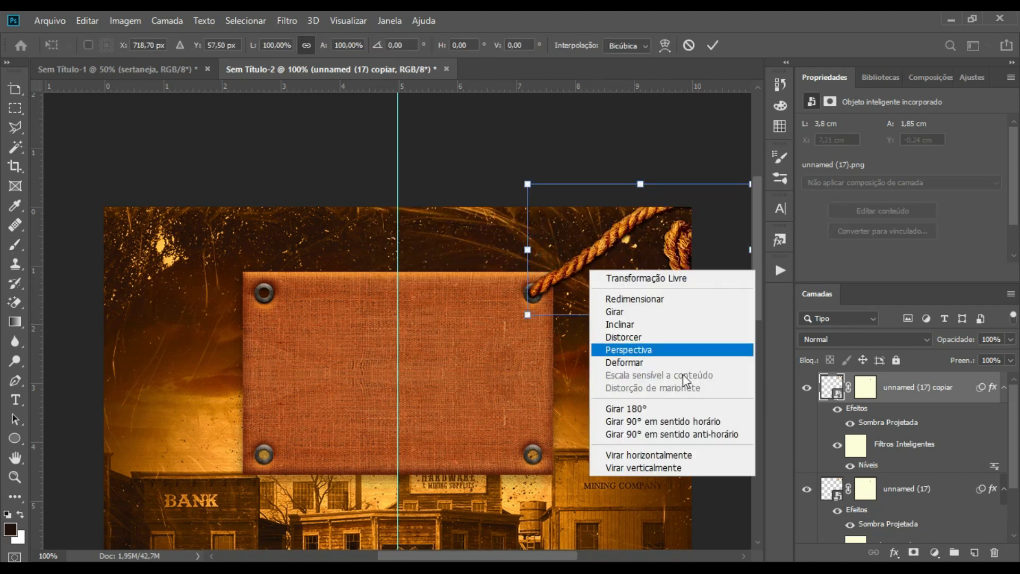
left_click(675, 455)
key("Return")
Move the mirrored rope so its end sits in the burlap's upper-left eyelet, fine-tuning its horizontal position to about X -0.95 cm.
mouse_move(696, 265)
left_mouse_down()
mouse_move(204, 270)
mouse_move(213, 265)
left_mouse_up()
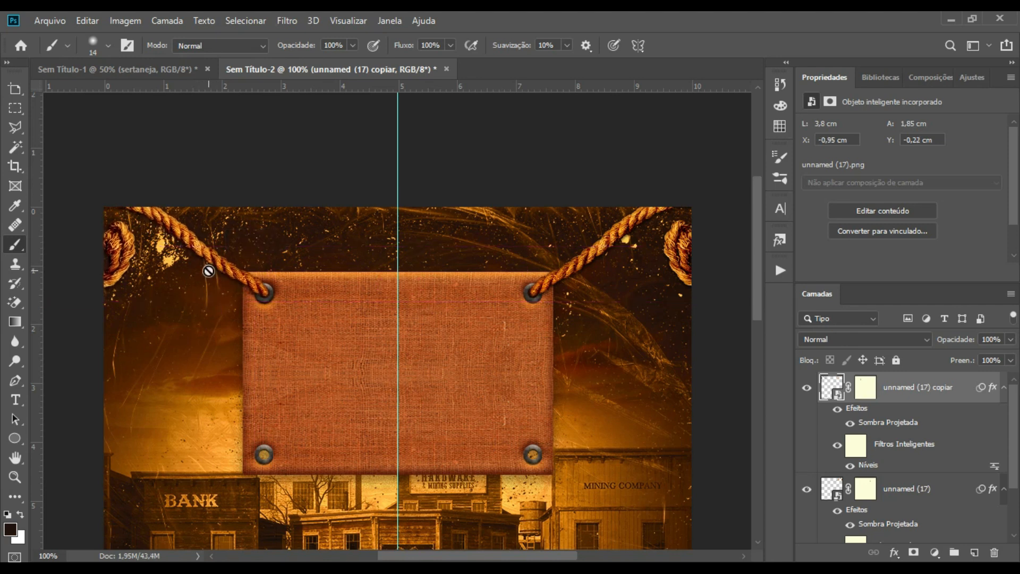
key("ctrl+Left")
key("ctrl+Left")
key("ctrl+Left")
key("ctrl+Left")
key("ctrl+Left")
key("ctrl+Left")
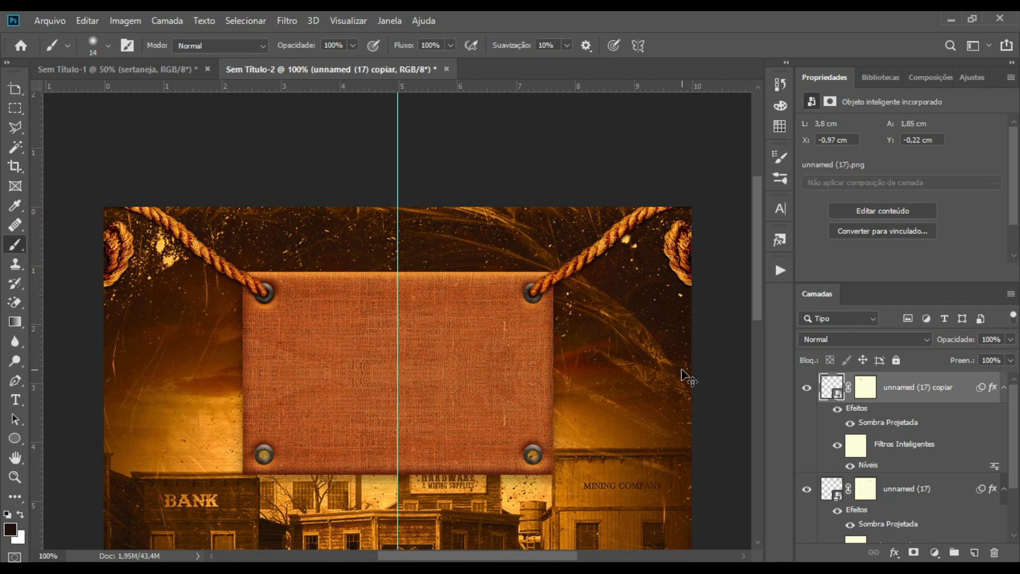
key("ctrl+Right")
key("ctrl+Right")
key("ctrl+Right")
key("ctrl+Right")
key("ctrl+Right")
key("ctrl+Right")
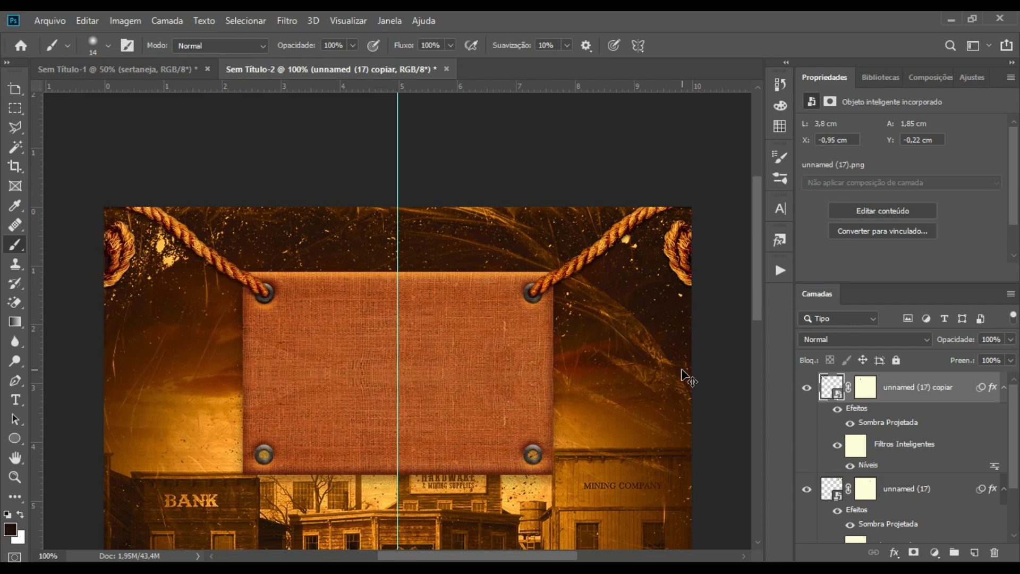
Duplicate both upper rope layers together and flip the copies vertically.
key("ctrl+minus")
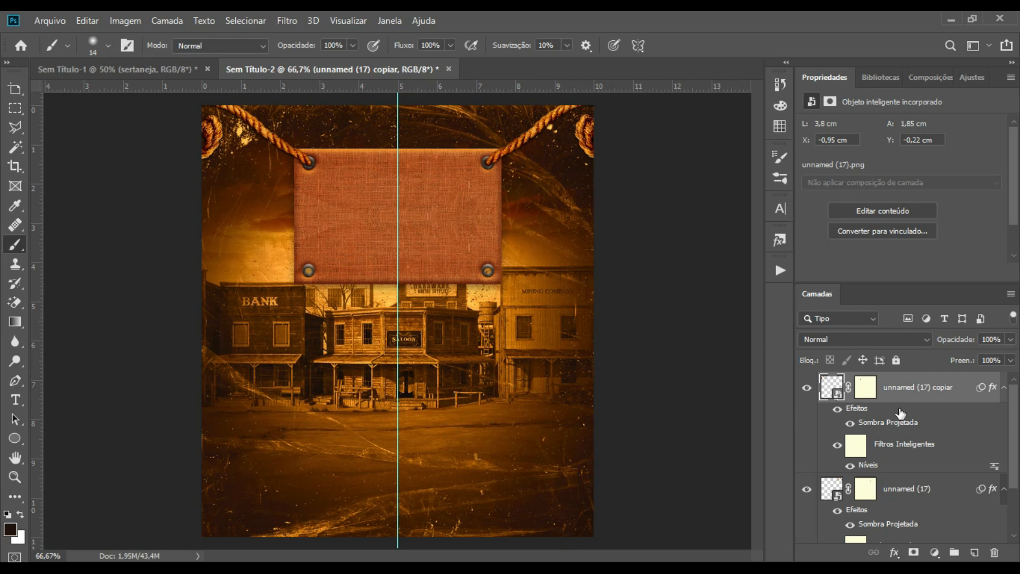
left_click(912, 491, "ctrl")
key("ctrl+j")
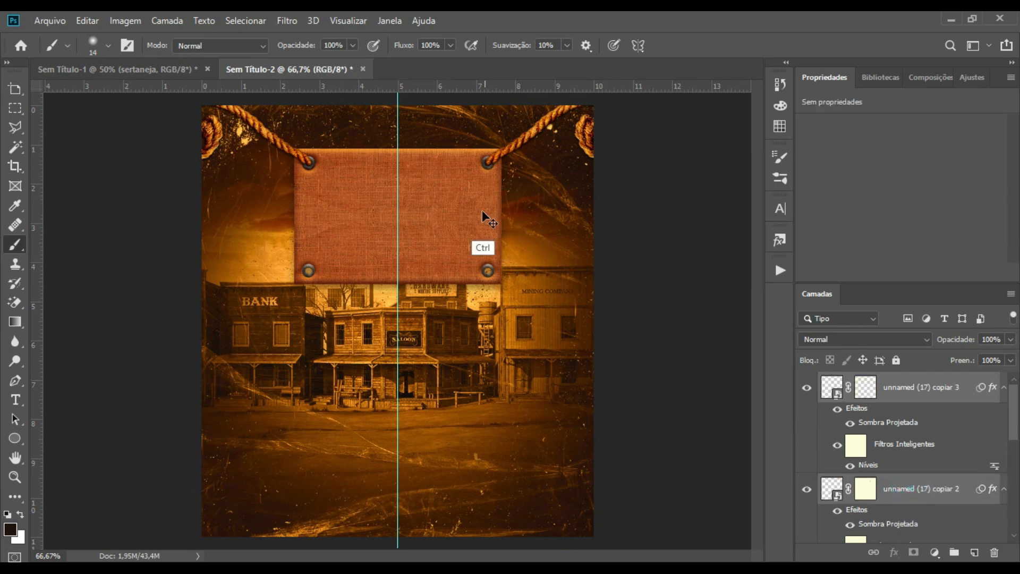
key("ctrl+t")
left_click(528, 251)
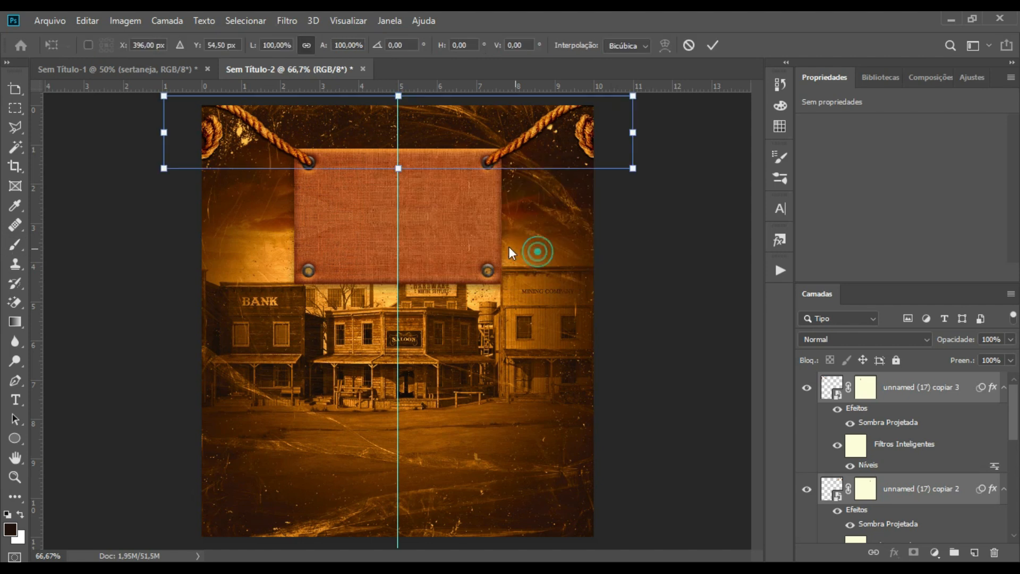
right_click(469, 143)
left_click(534, 328)
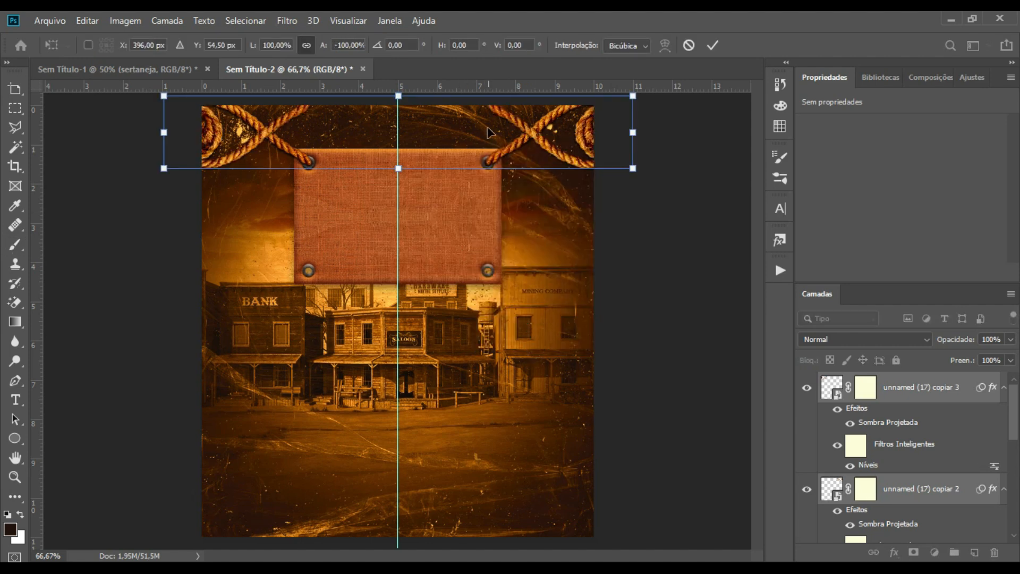
Move the flipped rope pair down to the burlap's lower eyelets and stretch its width to about 116%.
left_click_drag(487, 143, 488, 292)
left_click_drag(633, 300, 712, 300)
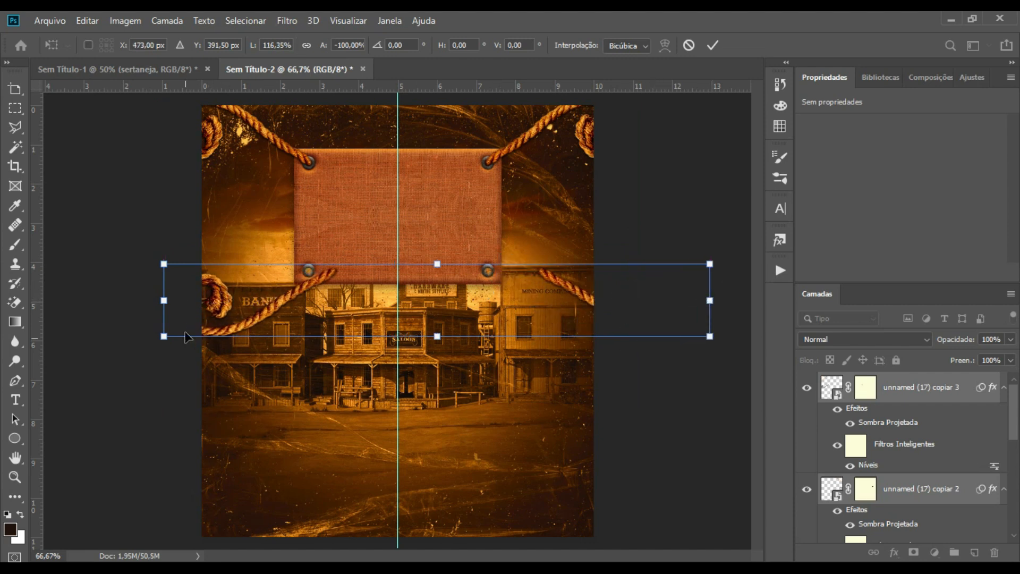
left_click_drag(536, 301, 482, 292)
key("Return")
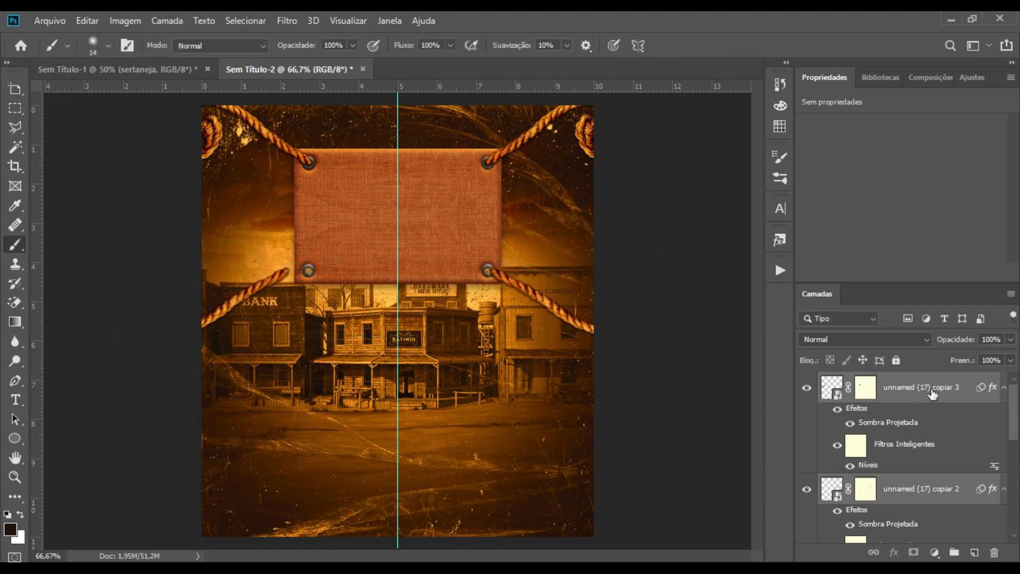
Reshape the lower-left rope to about 6.34 by 1.44 cm and align its end with the burlap's lower-left eyelet.
left_click(938, 387)
mouse_move(579, 301)
left_mouse_down()
mouse_move(558, 293)
mouse_move(584, 301)
left_mouse_up()
key("ctrl+t")
left_click(540, 253)
left_click_drag(137, 300, 64, 301)
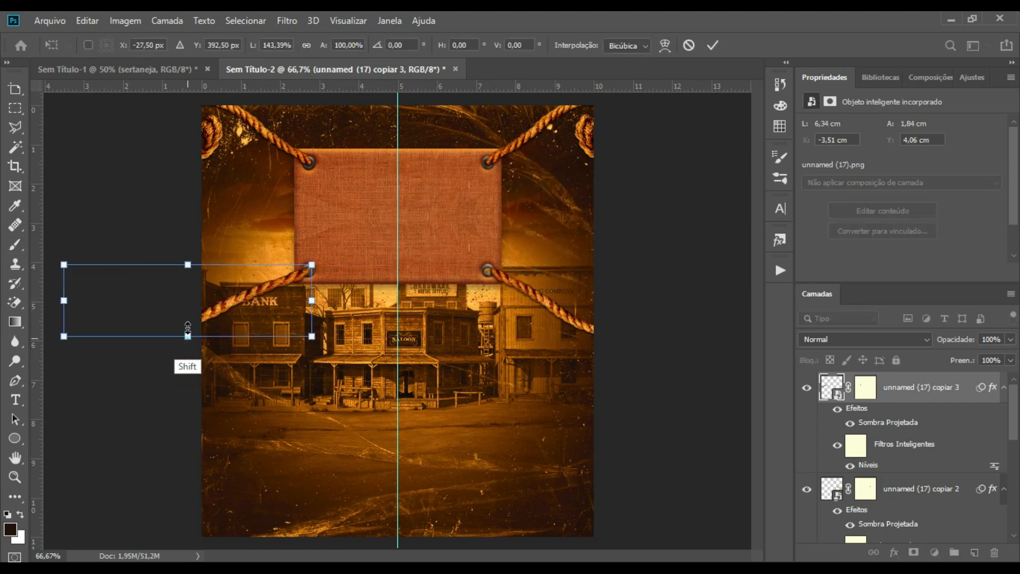
left_click_drag(189, 336, 188, 320)
left_click_drag(291, 277, 294, 278)
key("Return")
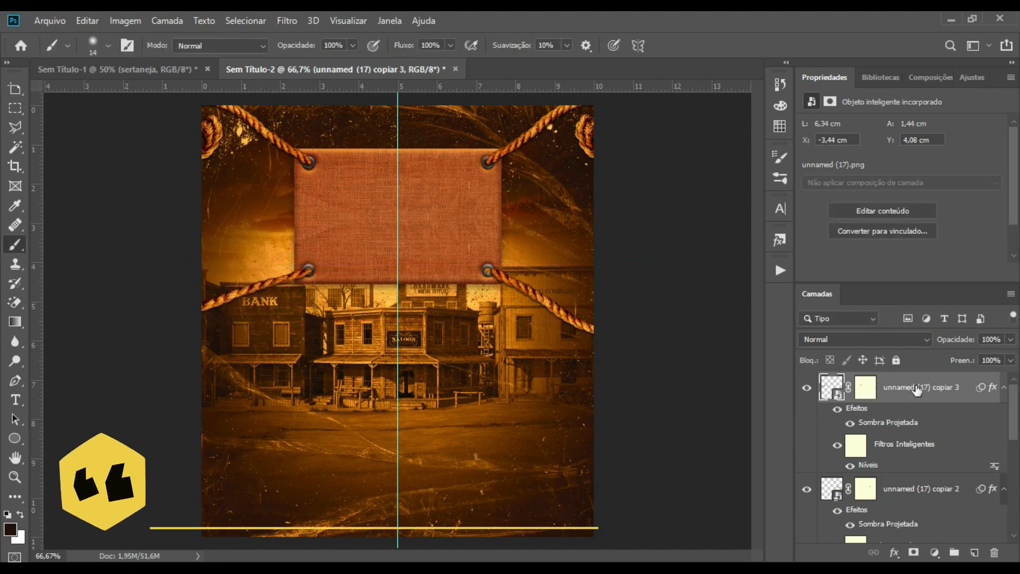
Delete the lower-right rope layer and duplicate the reshaped lower-left rope.
left_click(909, 489)
key("Delete")
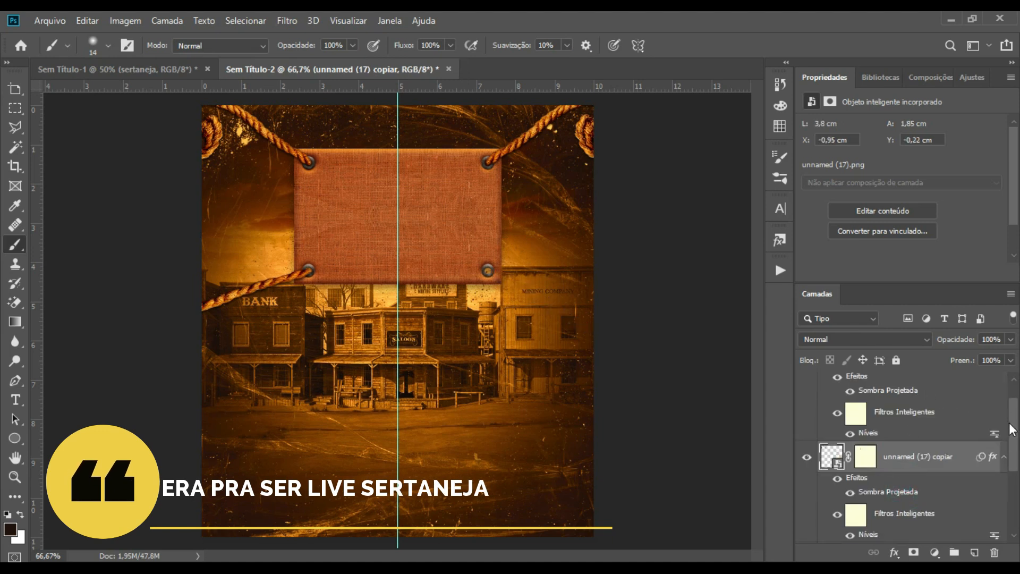
left_click_drag(1013, 425, 1012, 410)
left_click(935, 389)
key("ctrl+j")
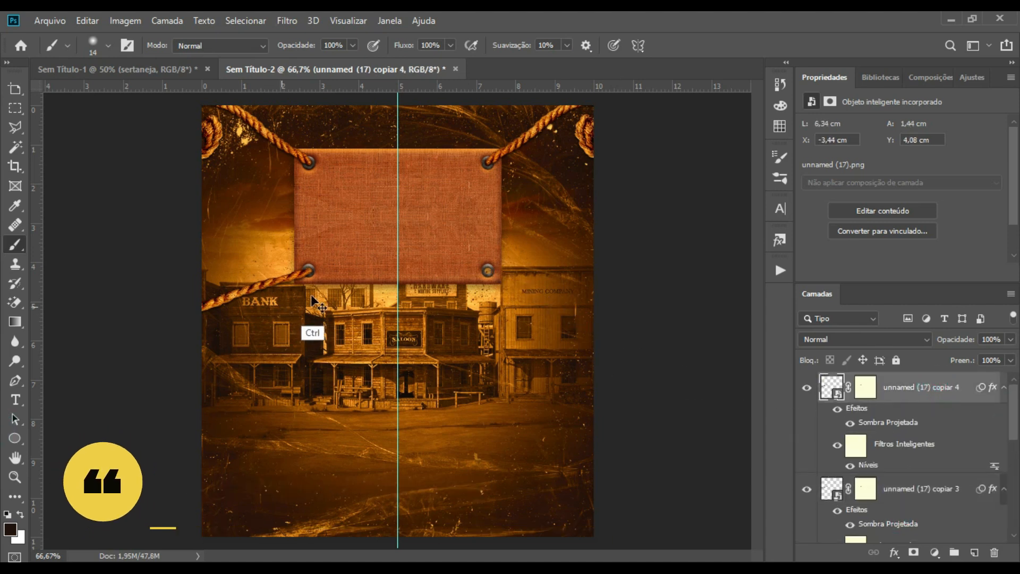
Flip the duplicated rope horizontally and move its end onto the burlap's lower-right eyelet.
key("ctrl+t")
left_click(537, 253)
right_click(268, 296)
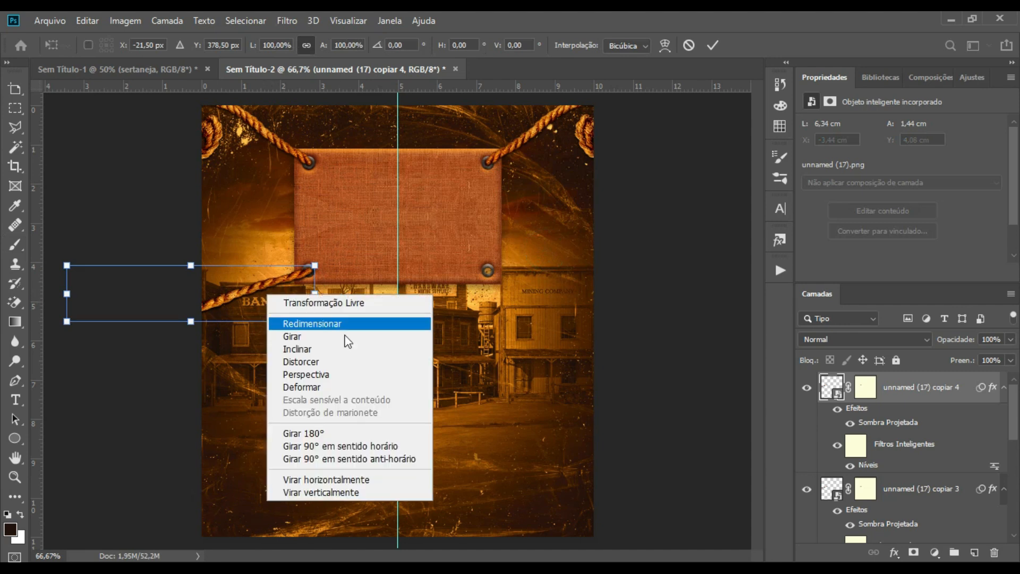
left_click(346, 480)
key("Return")
left_click_drag(456, 260, 611, 320)
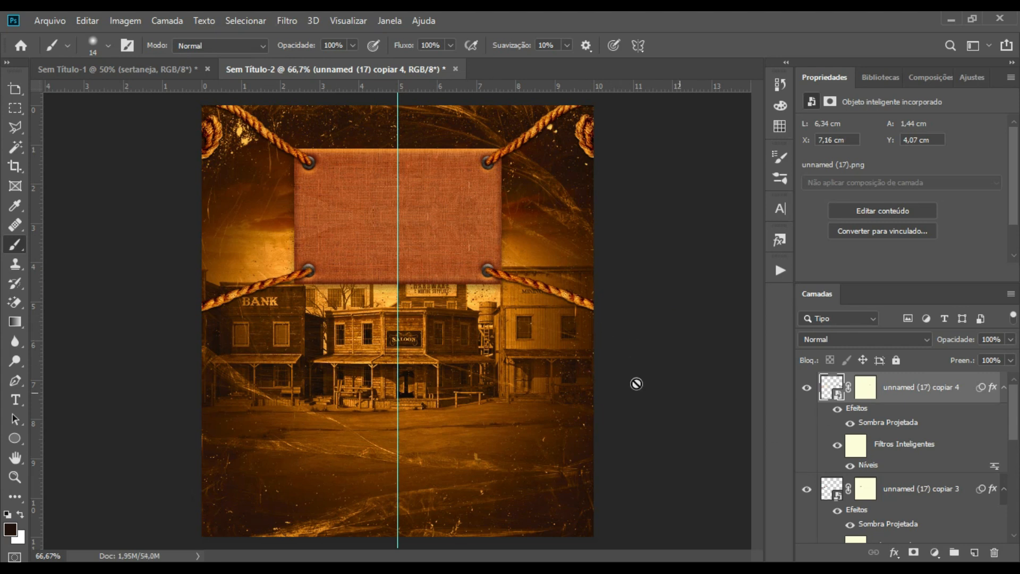
Apply Levels to the burlap texture layer inside the ELEMENTO LIVE group with the black input level set to 23.
left_click_drag(1012, 413, 1005, 513)
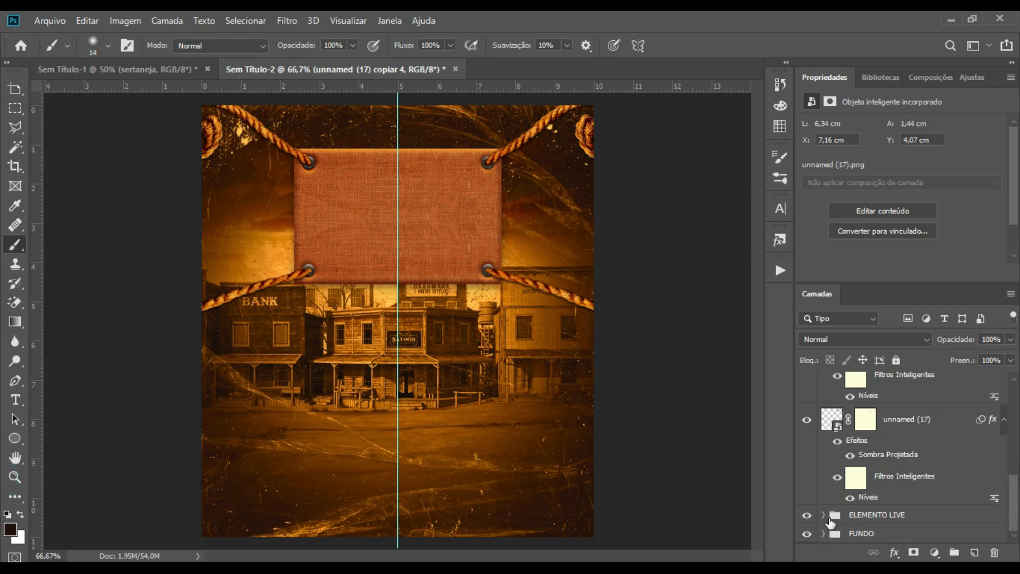
left_click(818, 517)
double_click(824, 515)
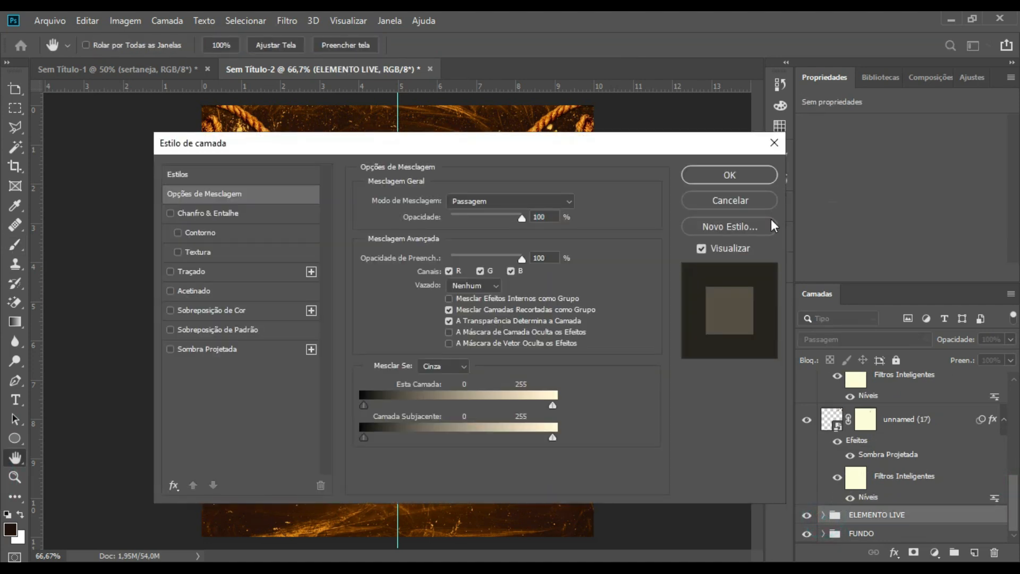
left_click(774, 142)
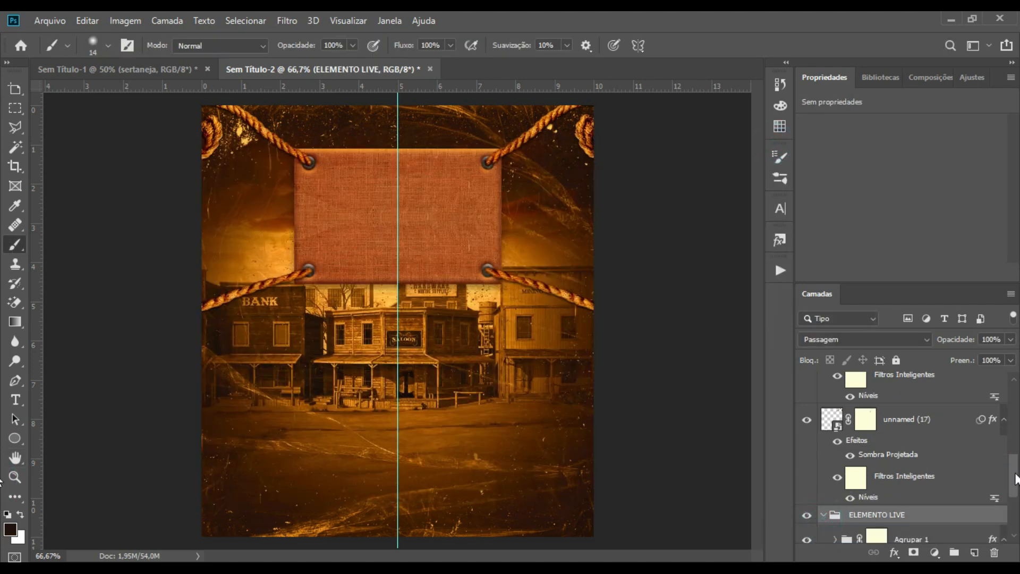
left_click_drag(1012, 474, 1017, 519)
left_click(924, 470)
key("ctrl+l")
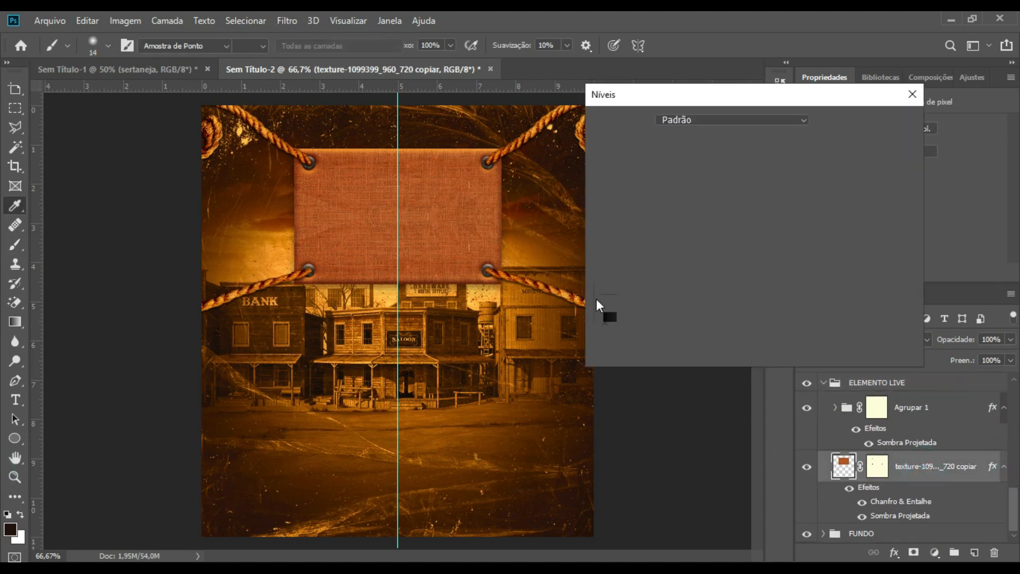
left_click_drag(617, 260, 622, 258)
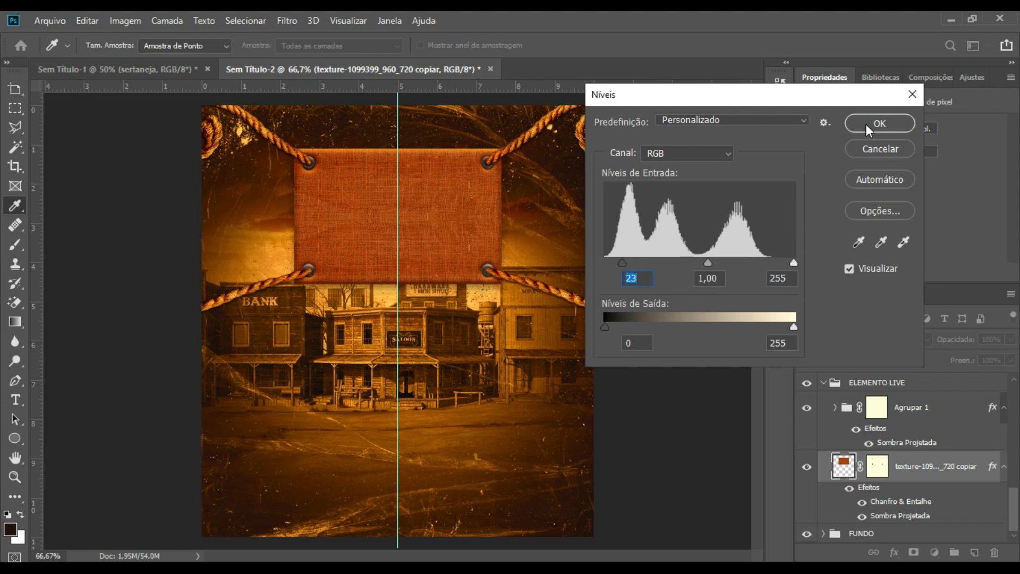
left_click(866, 123)
Collapse the ELEMENTO LIVE group and hide the guides.
key("ctrl+minus")
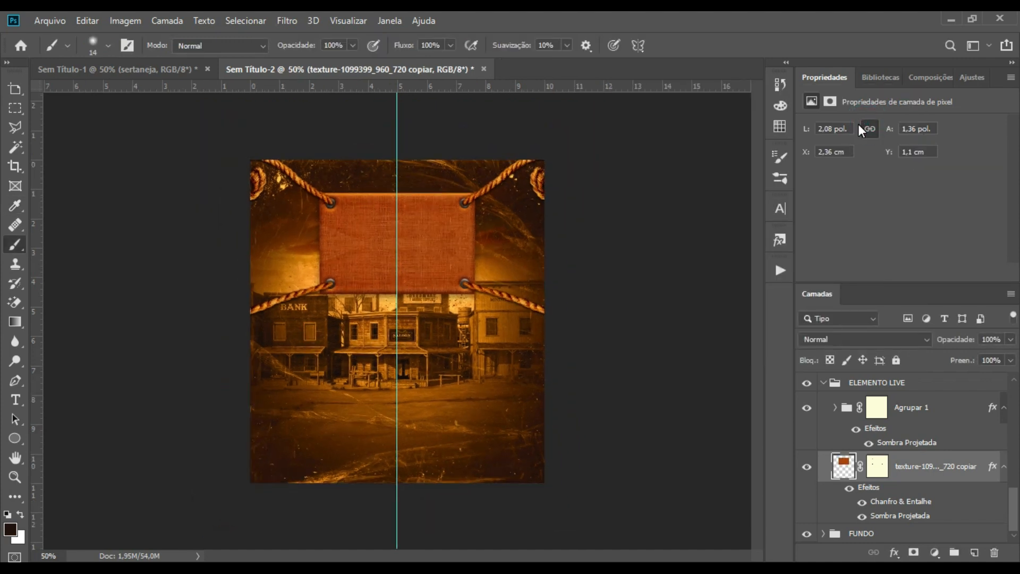
left_click(824, 382)
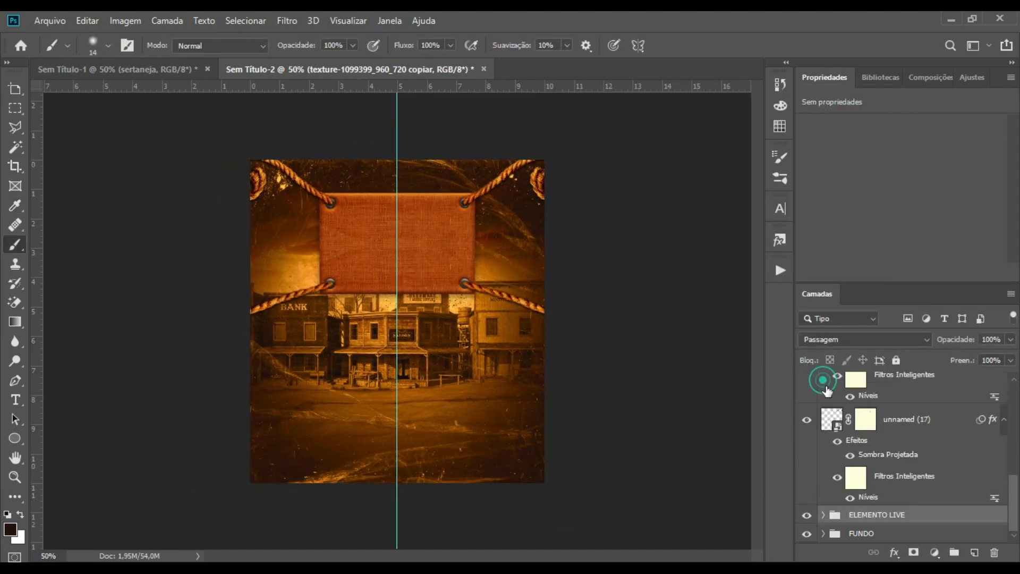
key("ctrl+semicolon")
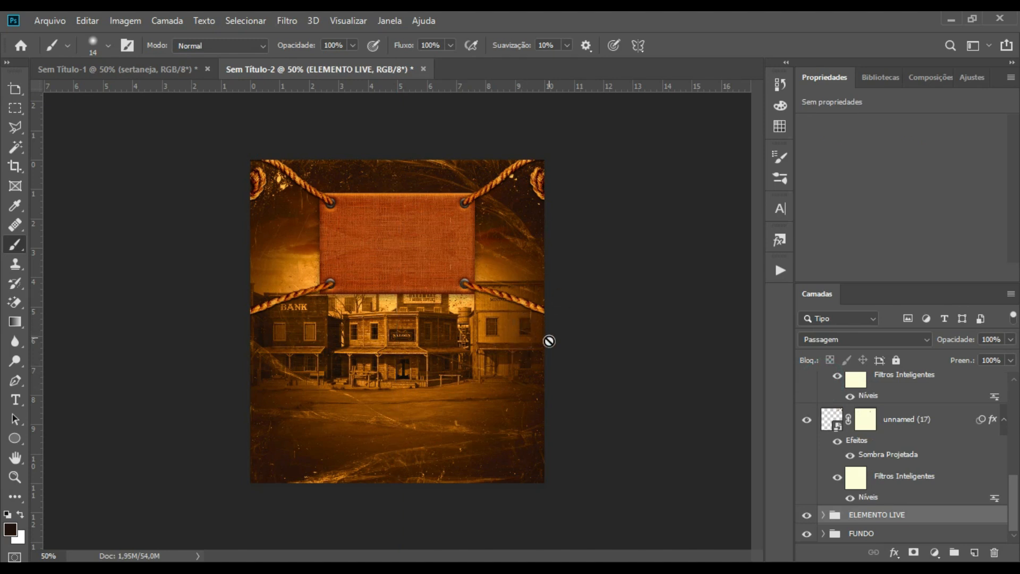
Add a text layer reading "live" on the burlap sign, above all the rope layers.
left_click_drag(1017, 485, 928, 392)
left_click(928, 392)
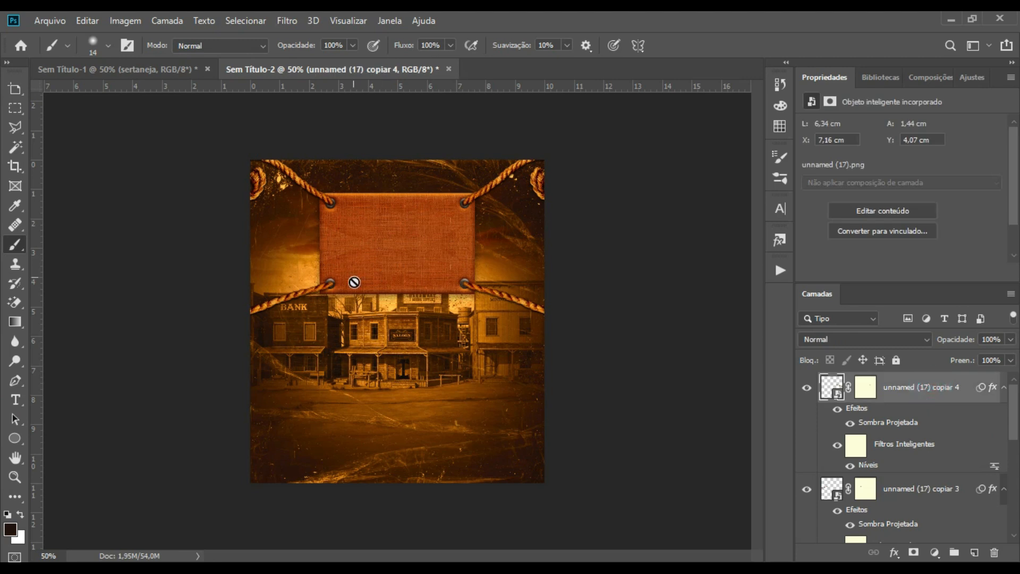
key("ctrl+plus")
key("ctrl+plus")
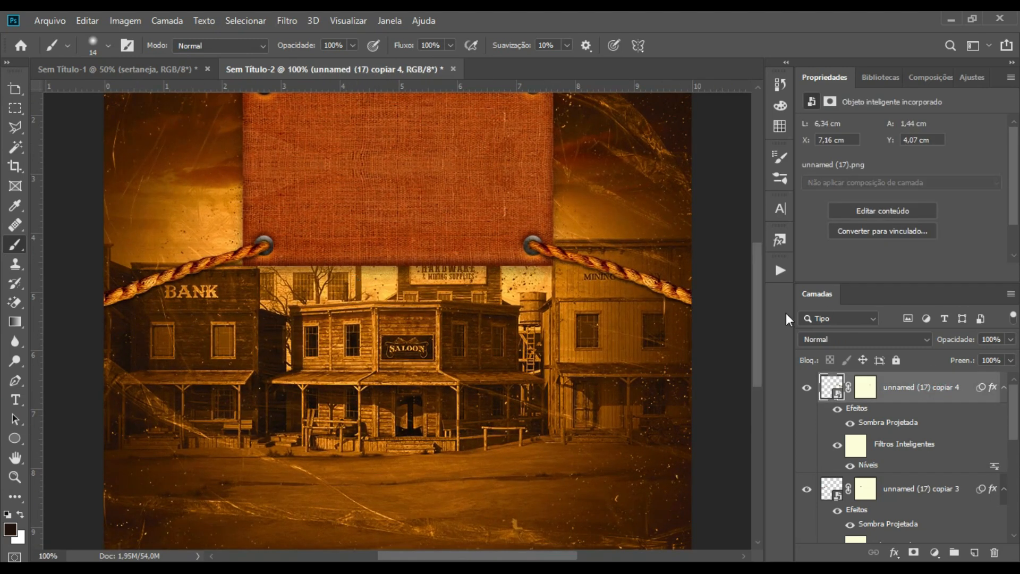
left_click_drag(761, 294, 761, 256)
left_click(15, 400)
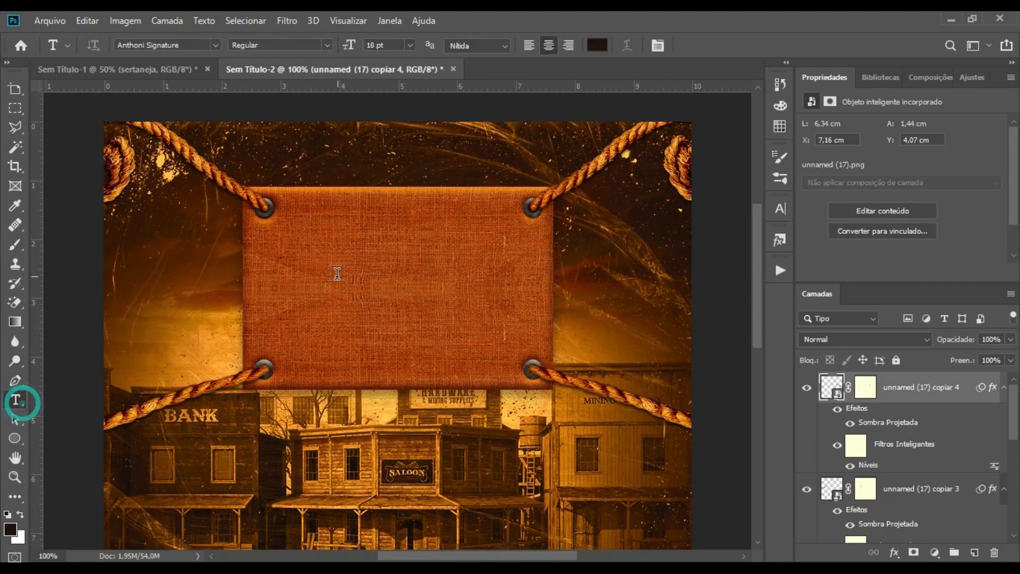
left_click(337, 270)
type("line")
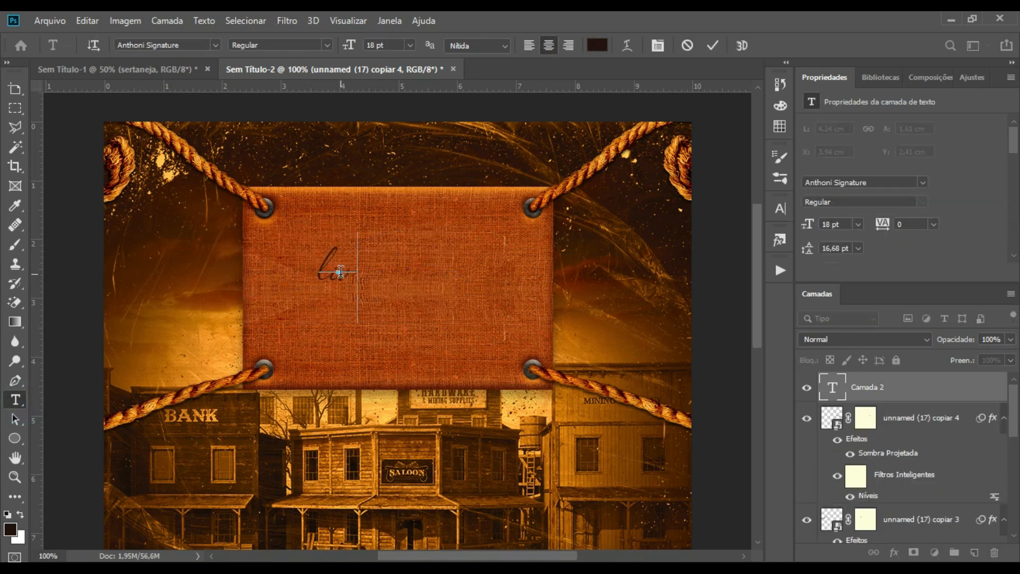
Change the font of the "live" text to Akira Expanded Super Bold.
key("ctrl+a")
left_click(215, 44)
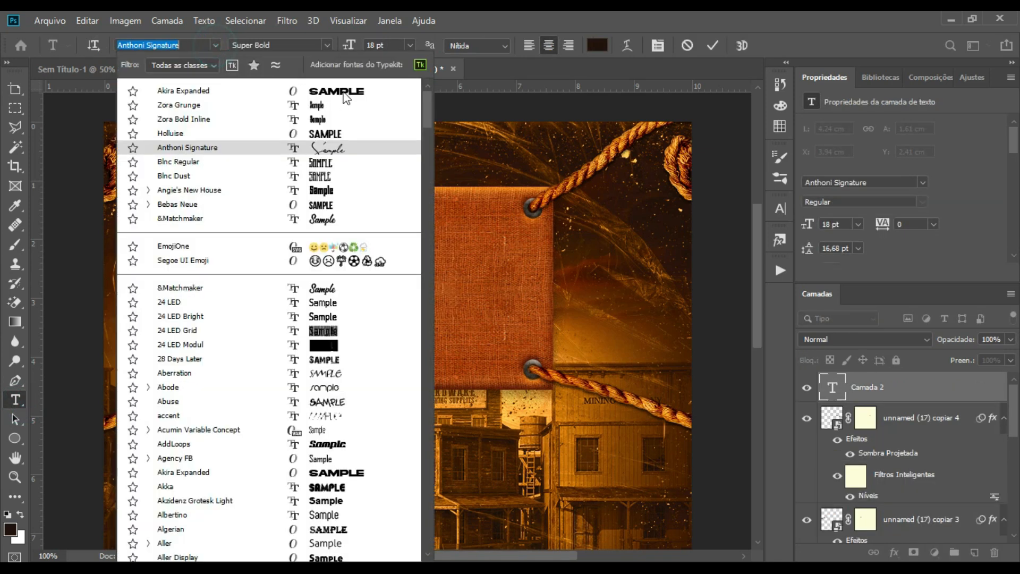
left_click(325, 93)
left_click(879, 397)
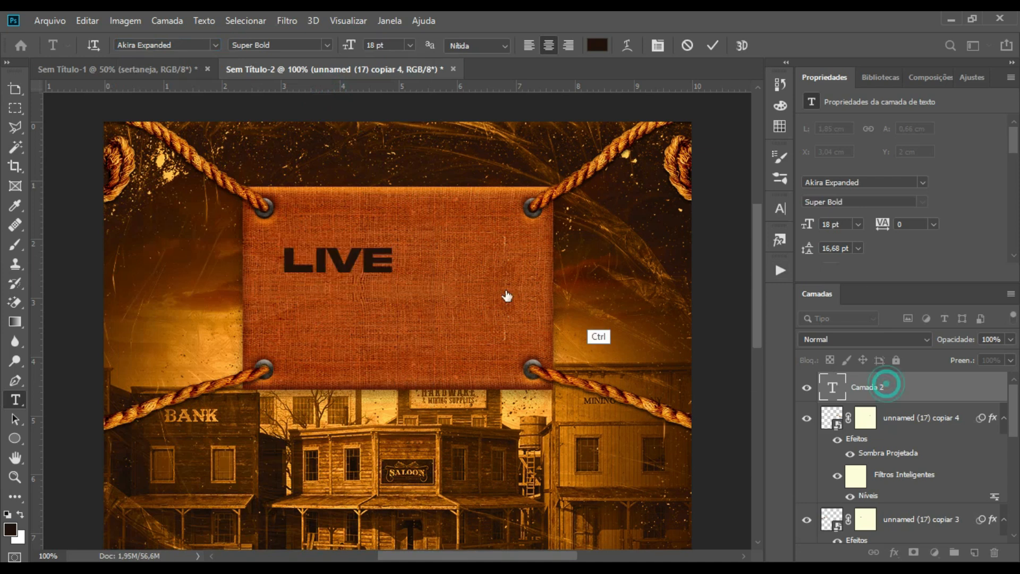
Scale the LIVE text up to about 38.88 pt and centre it horizontally in the burlap's upper half.
key("ctrl+t")
left_click_drag(393, 241, 525, 211)
left_click_drag(467, 237, 464, 265)
key("Return")
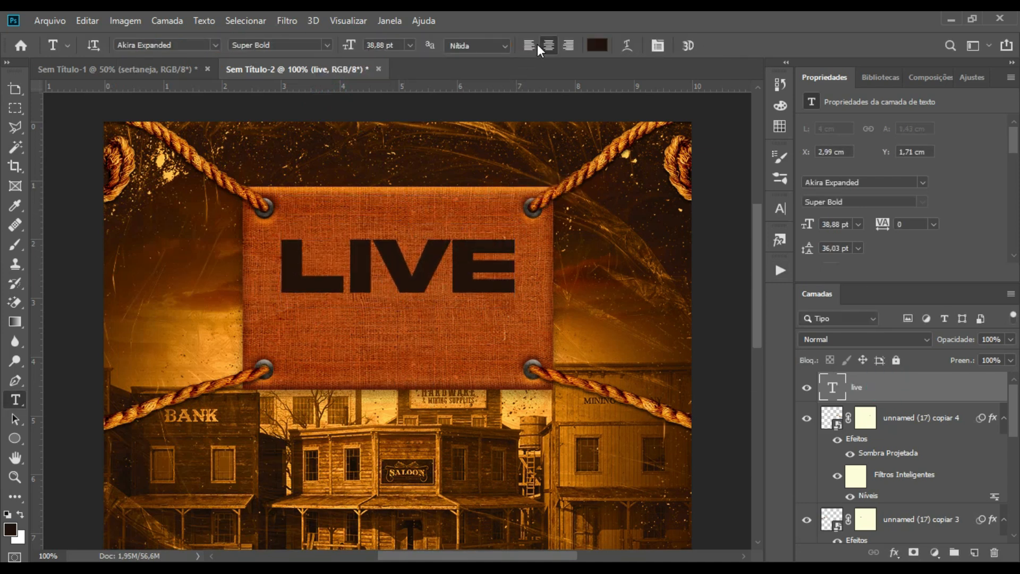
Set the LIVE text colour to brown 662c00, sampled from the background artwork.
left_click(598, 47)
left_click(603, 208)
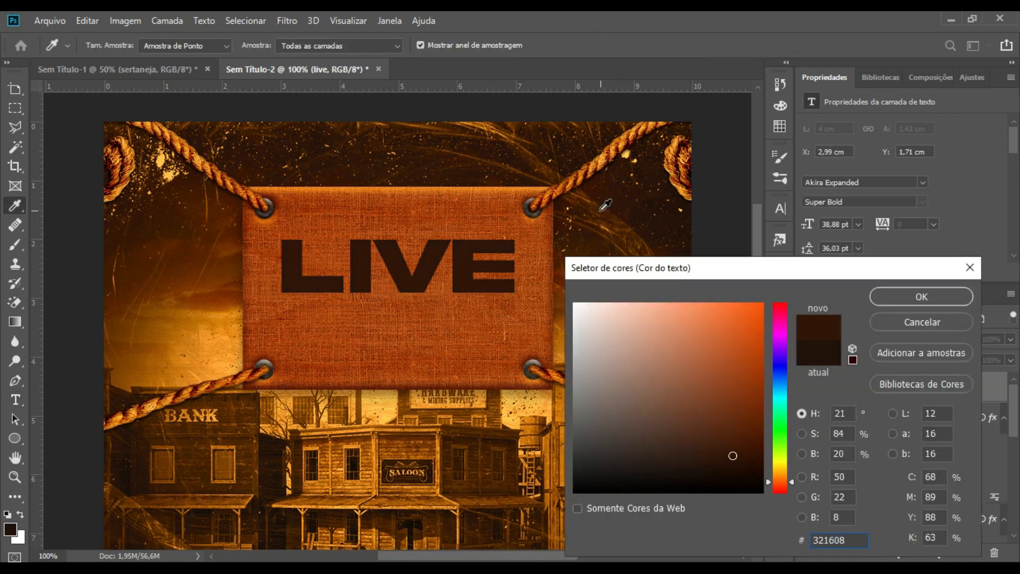
left_click(606, 195)
left_click(219, 268)
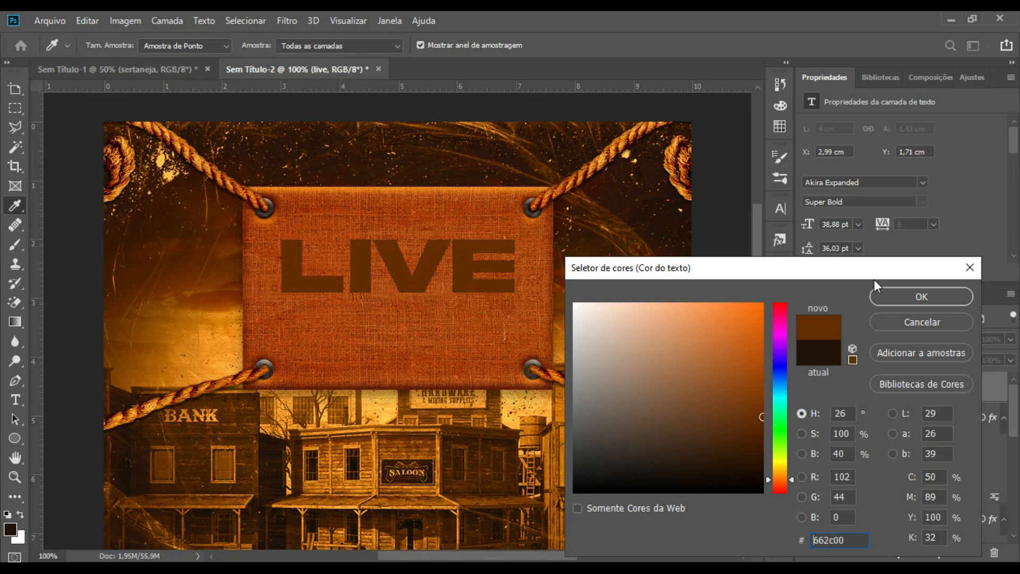
left_click(900, 297)
Set the blend mode of the "live" text layer to Multiplicação.
left_click(845, 339)
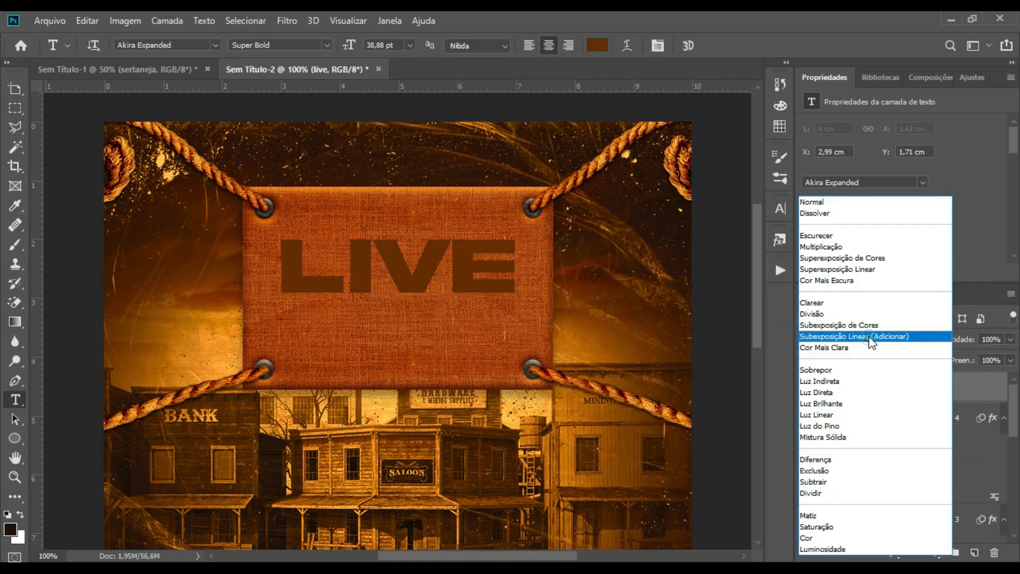
left_click(843, 246)
key("ctrl+plus")
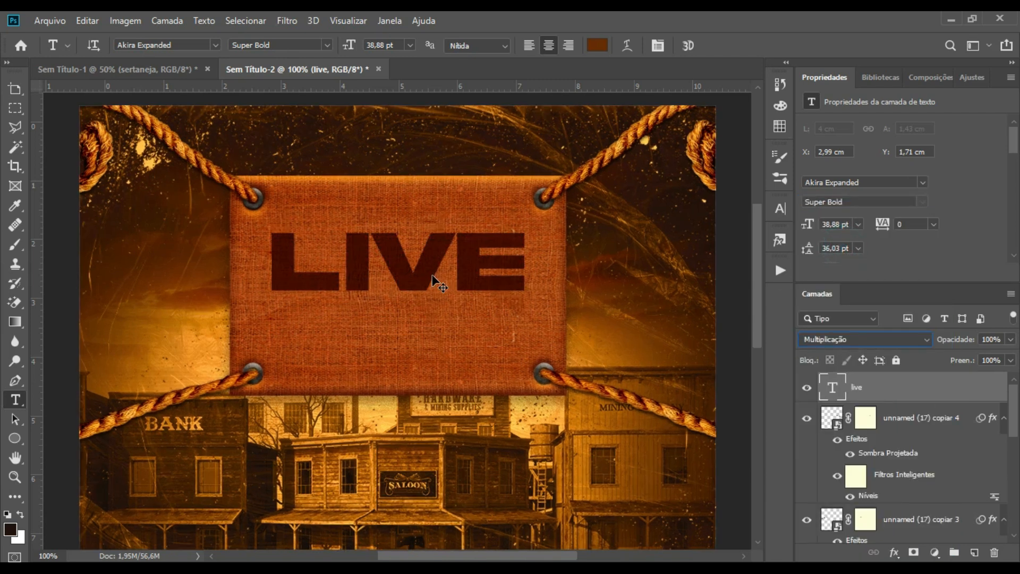
key("ctrl+minus")
key("ctrl+minus")
key("ctrl+minus")
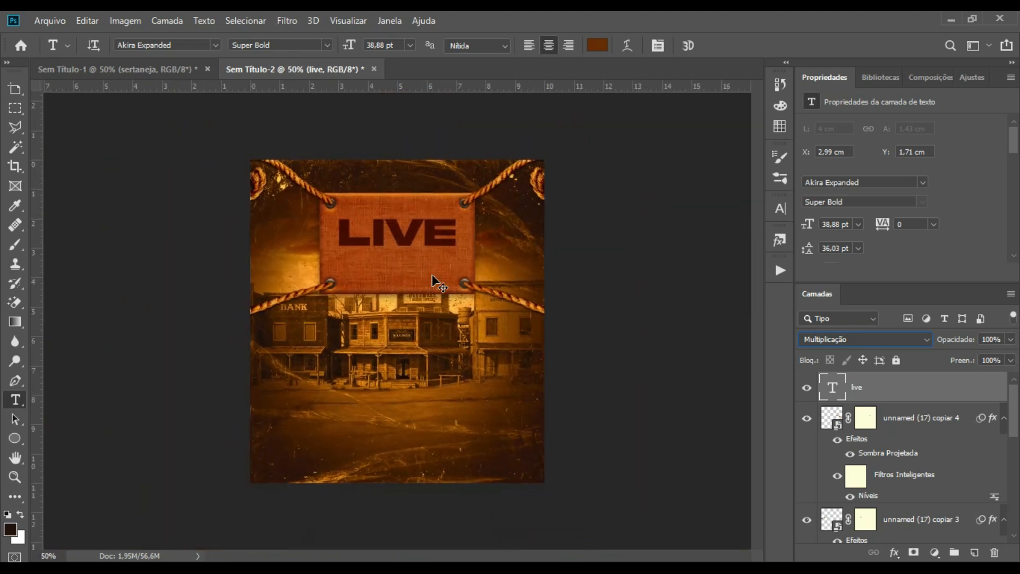
Add a text layer reading "sertanejo" below LIVE on the burlap sign, in Anthoni Signature Regular.
key("ctrl+plus")
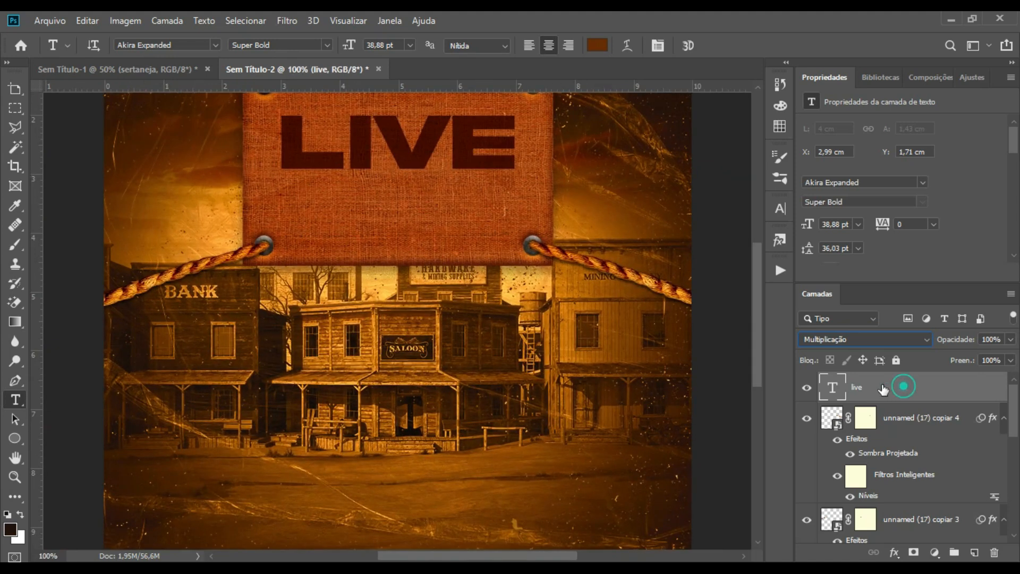
left_click(350, 209)
type("SERTANEJO")
key("ctrl+a")
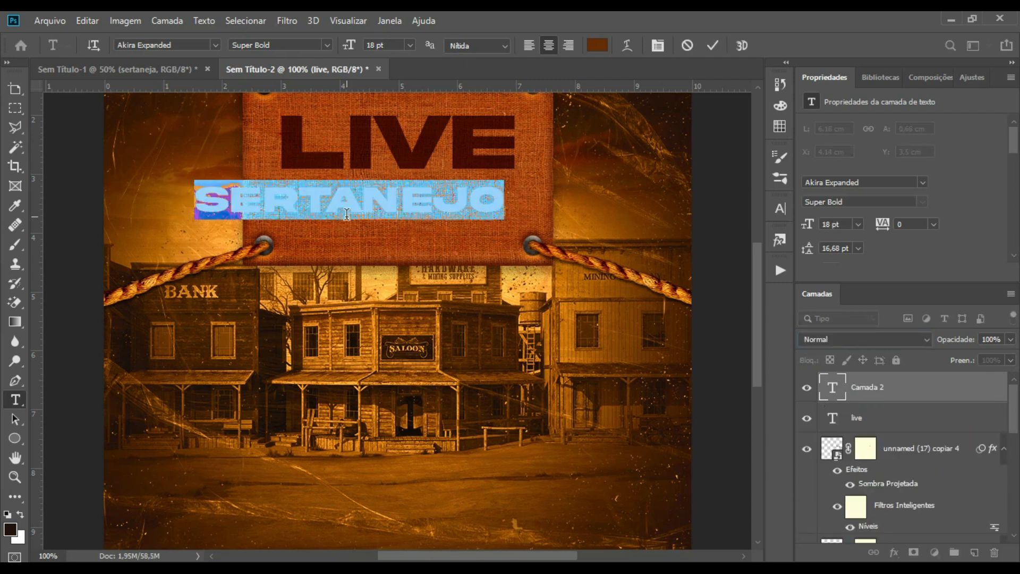
left_click(215, 45)
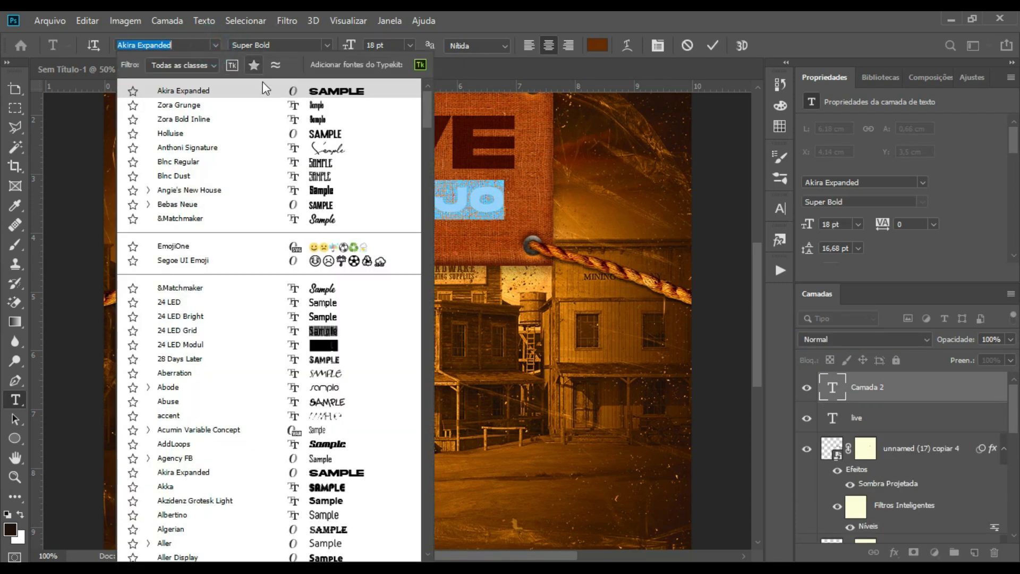
left_click(291, 152)
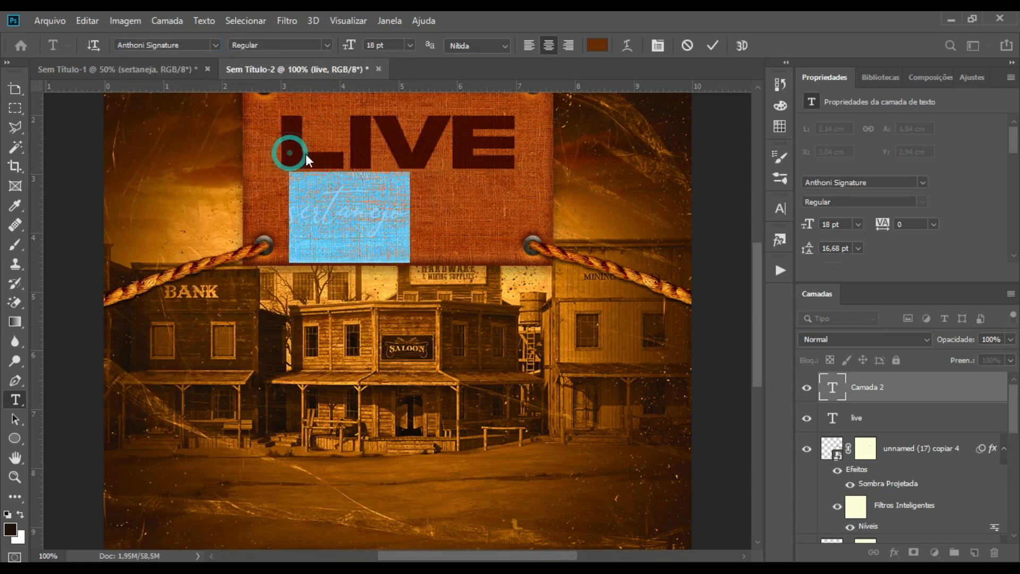
left_click(900, 388)
Set the colour of the "sertanejo" text to light grey ebebeb.
left_click(604, 49)
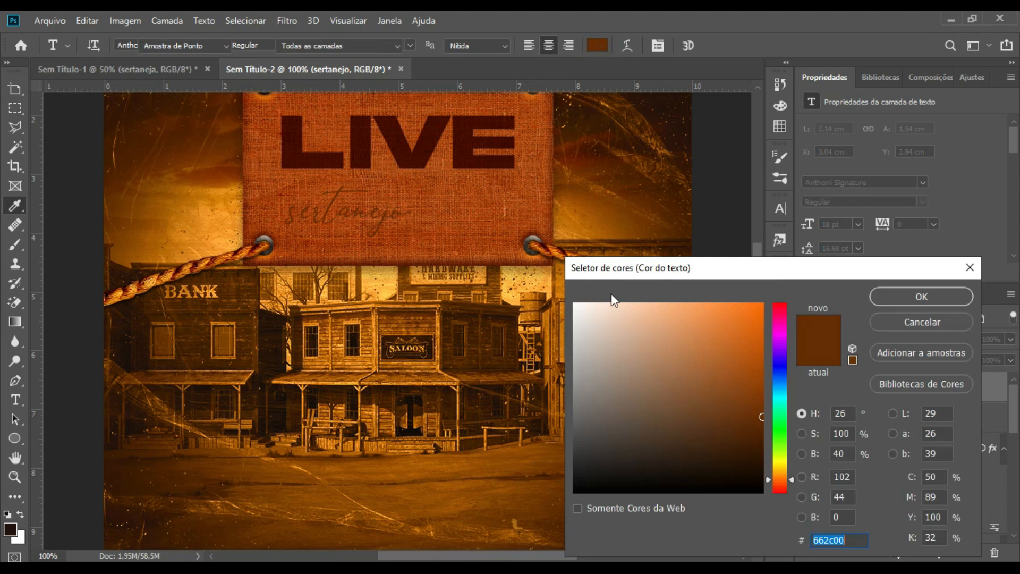
type("ffffff")
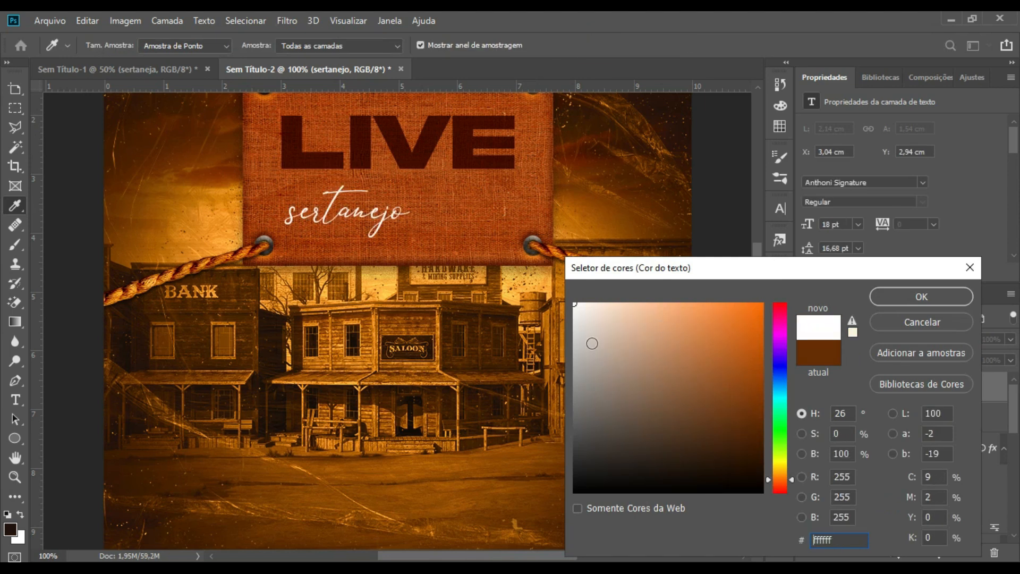
left_click_drag(591, 344, 575, 337)
left_click(576, 318)
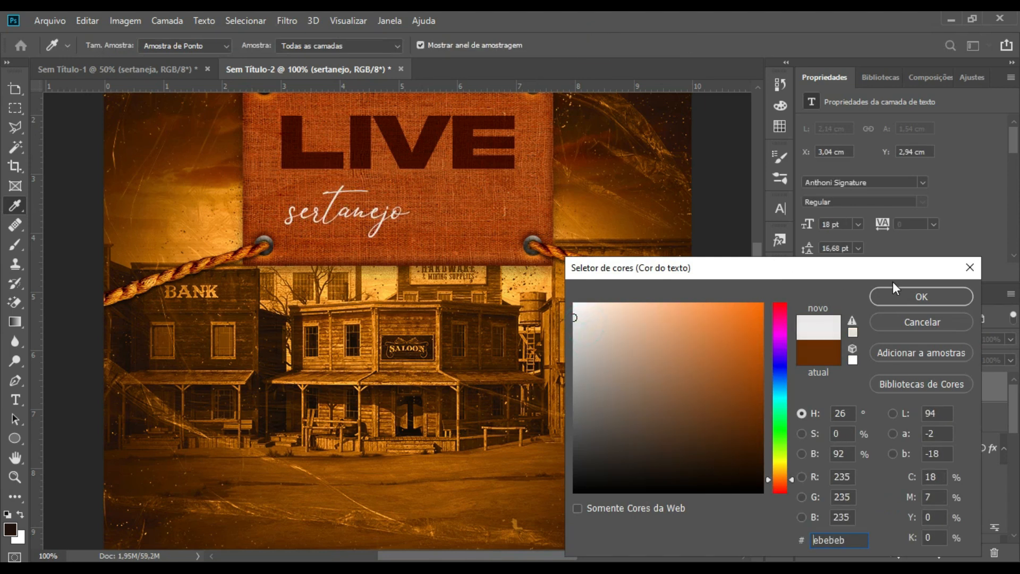
left_click(890, 298)
Scale the "sertanejo" text up to about 35.32 pt and place it overlapping the lower part of LIVE.
key("ctrl+t")
left_click_drag(412, 171, 553, 112)
left_click_drag(483, 170, 438, 189)
key("Return")
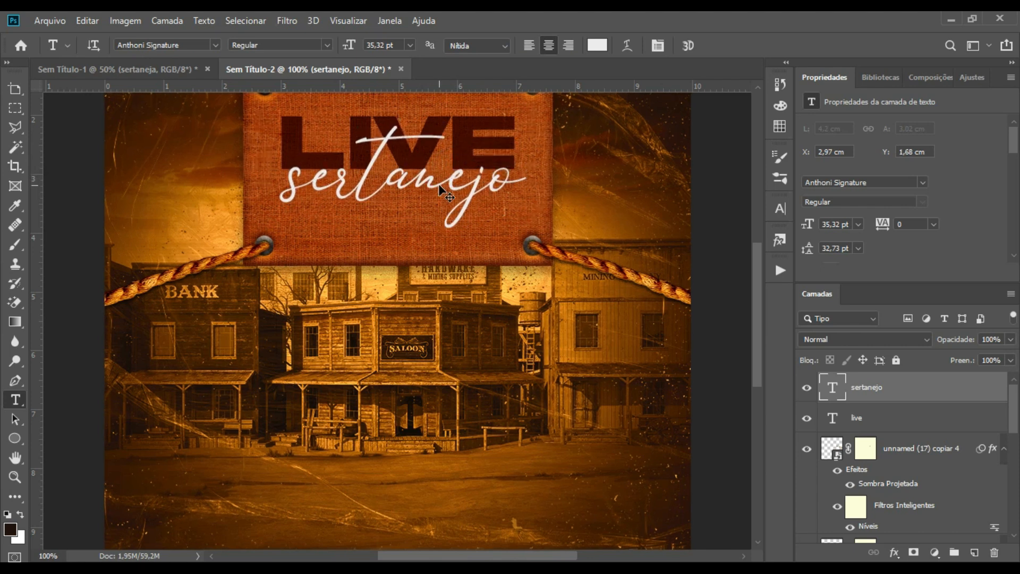
Select the "sertanejo" and "live" layers and move both texts slightly down on the burlap sign.
key("ctrl+minus")
left_click(883, 418, "ctrl")
left_click_drag(439, 224, 441, 225)
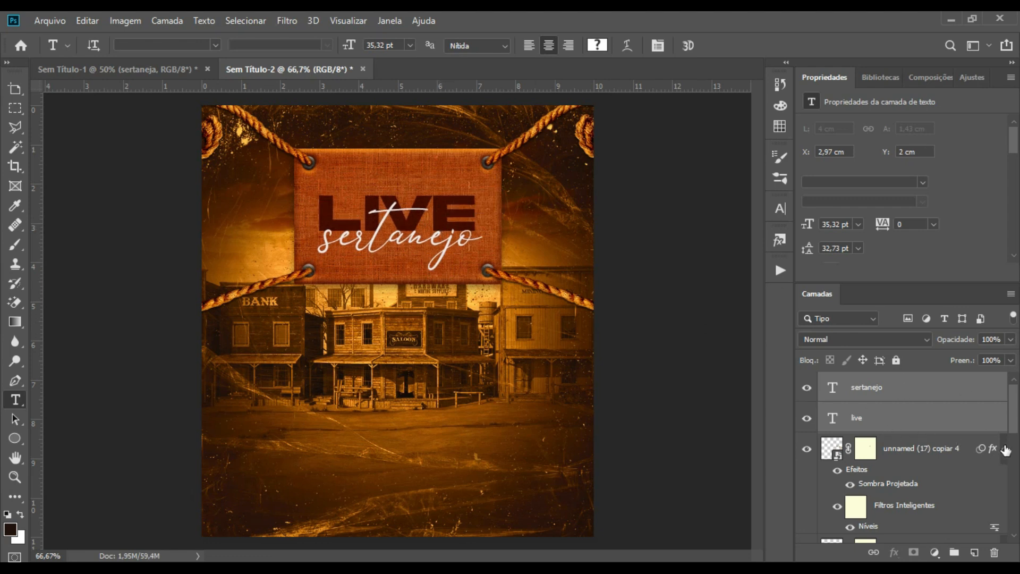
left_click_drag(1015, 424, 2, 537)
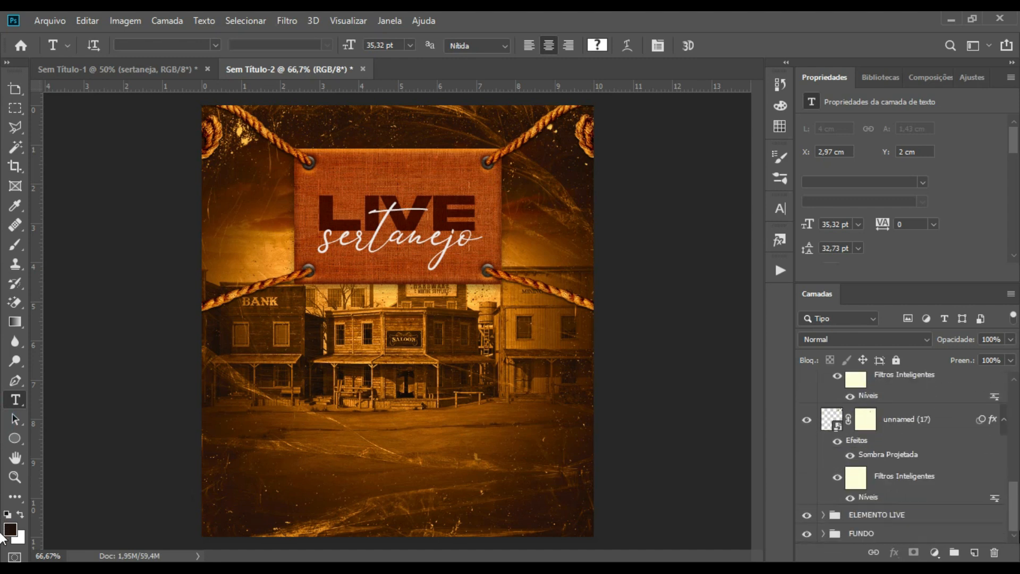
left_click(927, 514)
key("ctrl+t")
key("Return")
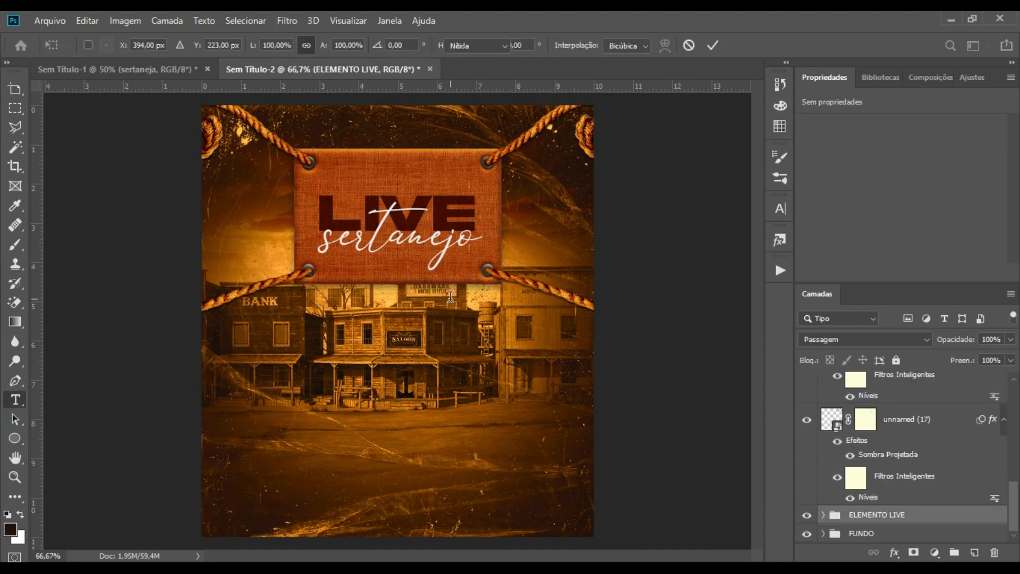
key("t")
left_click_drag(1014, 505, 1013, 388)
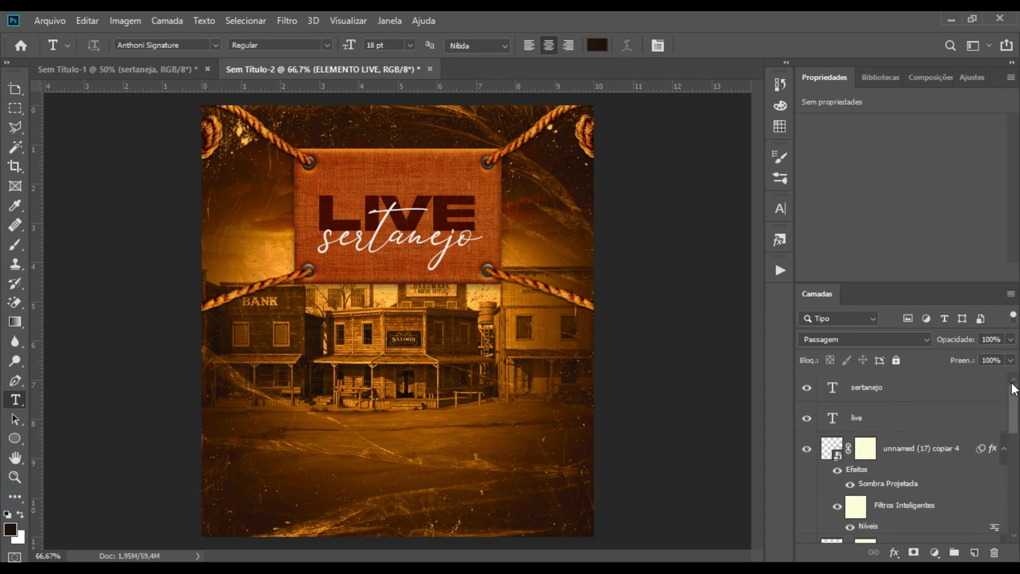
Apply a Chanfro & Entalhe effect to the "sertanejo" layer with depth 53% and size 7 px.
left_click(871, 384)
left_click(834, 388)
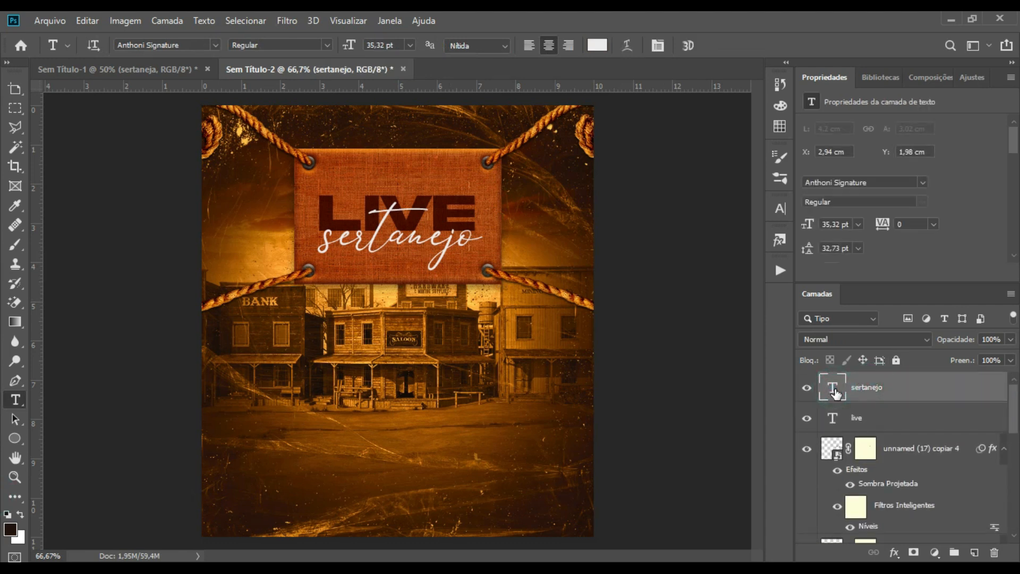
left_click(894, 552)
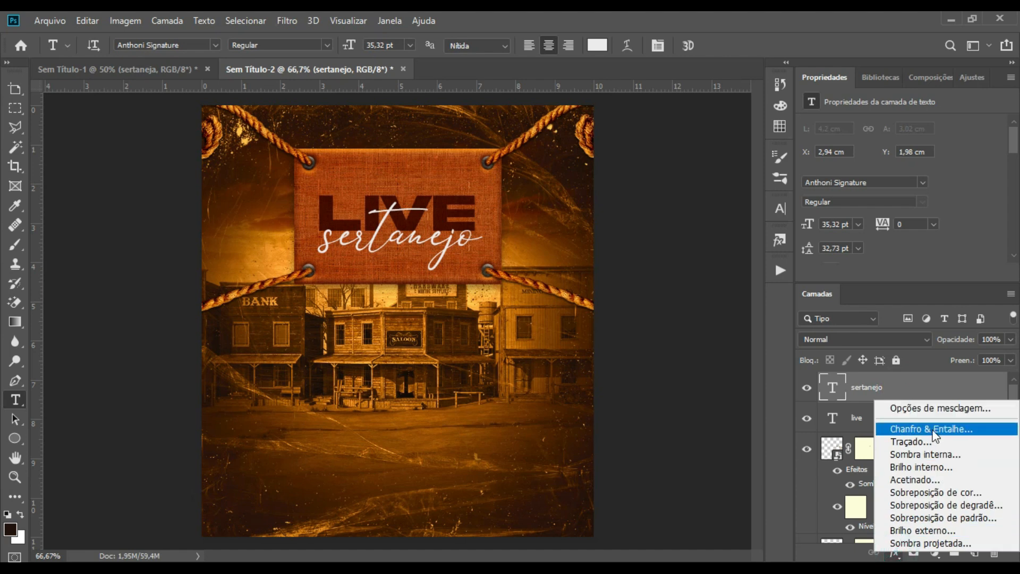
left_click(935, 430)
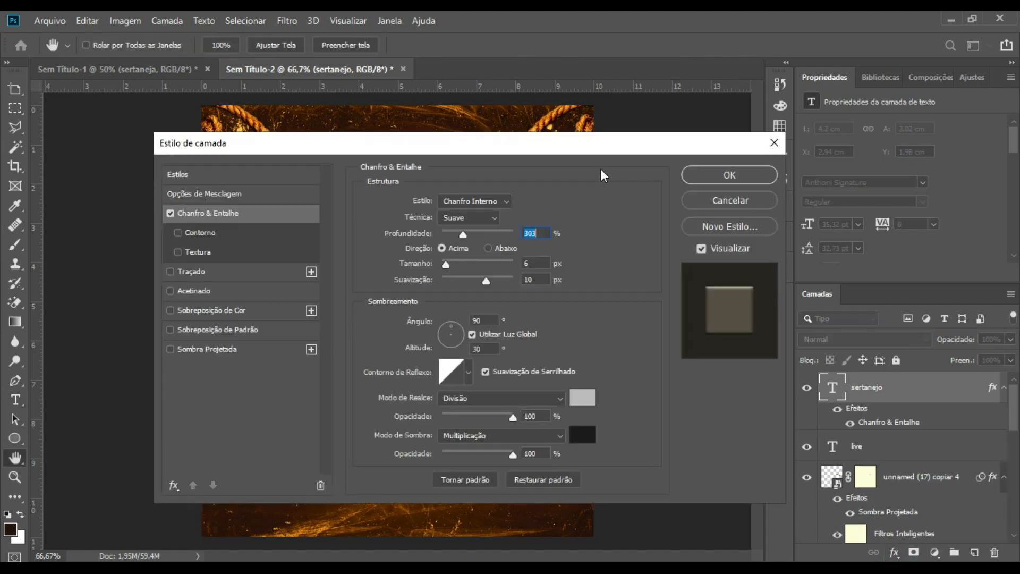
left_click_drag(529, 146, 846, 140)
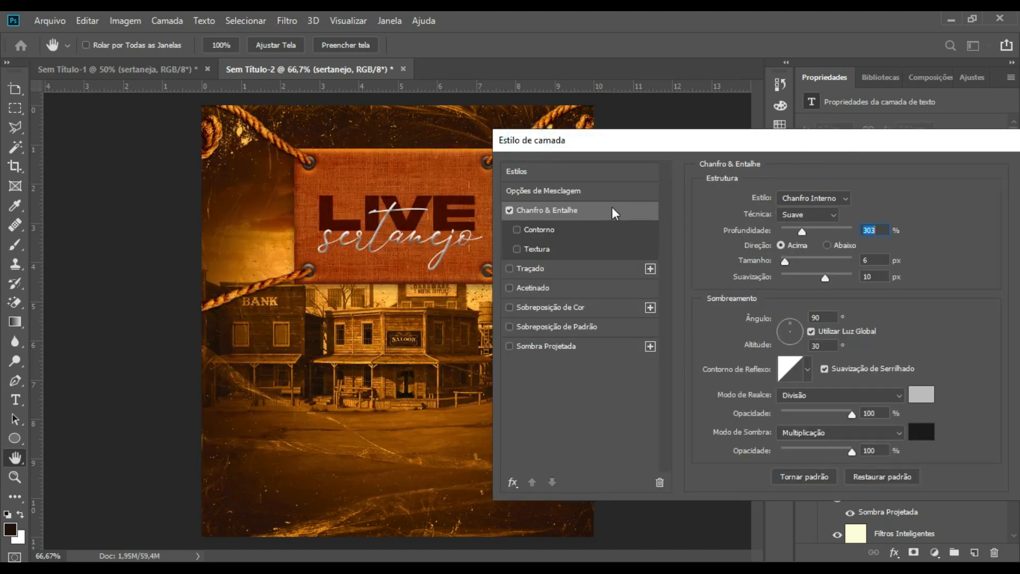
left_click_drag(802, 228, 783, 258)
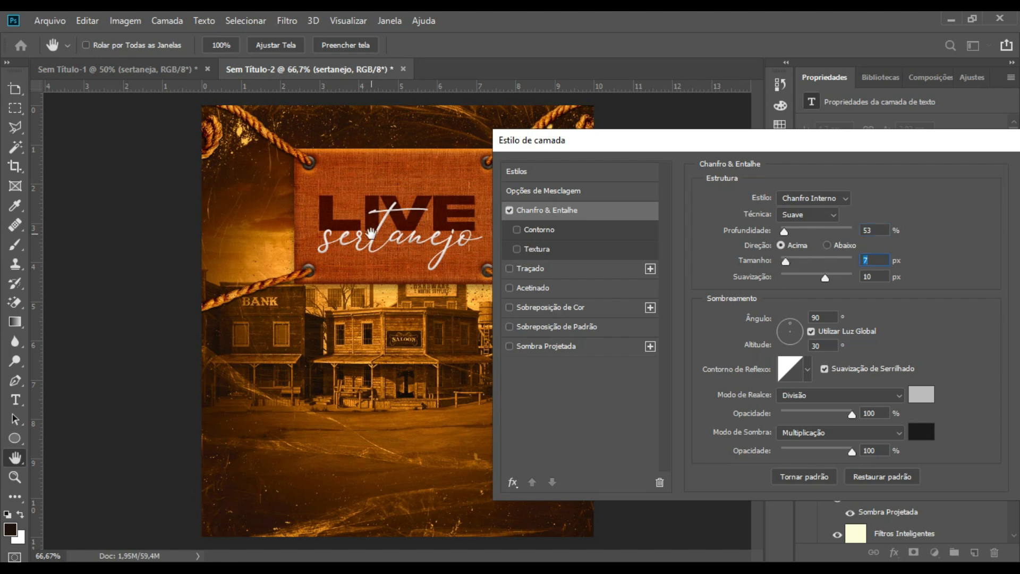
left_click(509, 210)
left_click(509, 210)
Add a Sombra Projetada effect to the "sertanejo" text with distance 8 px, spread 5%, size 9 px and noise 16%.
left_click(509, 346)
left_click(543, 346)
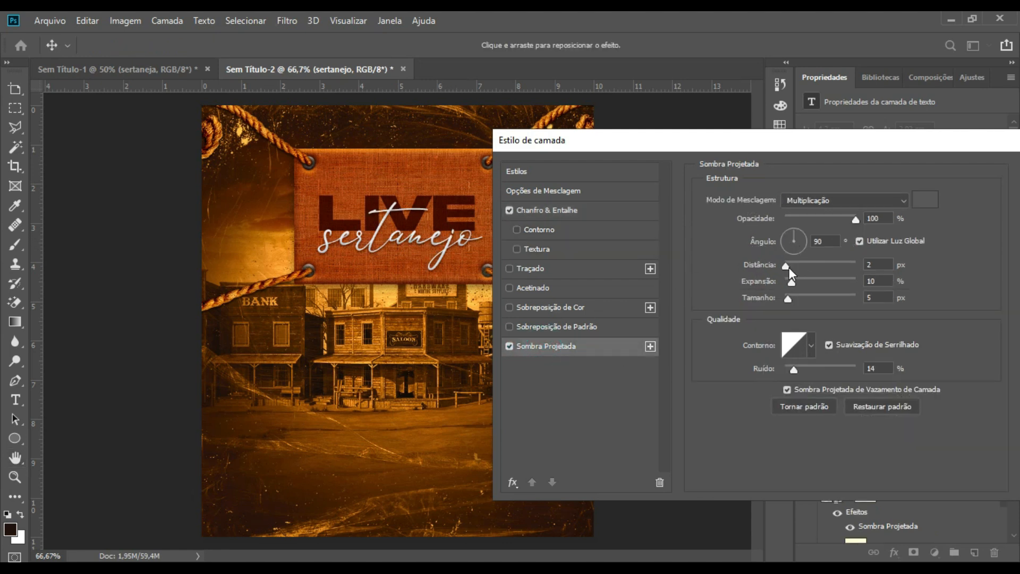
left_click(797, 298)
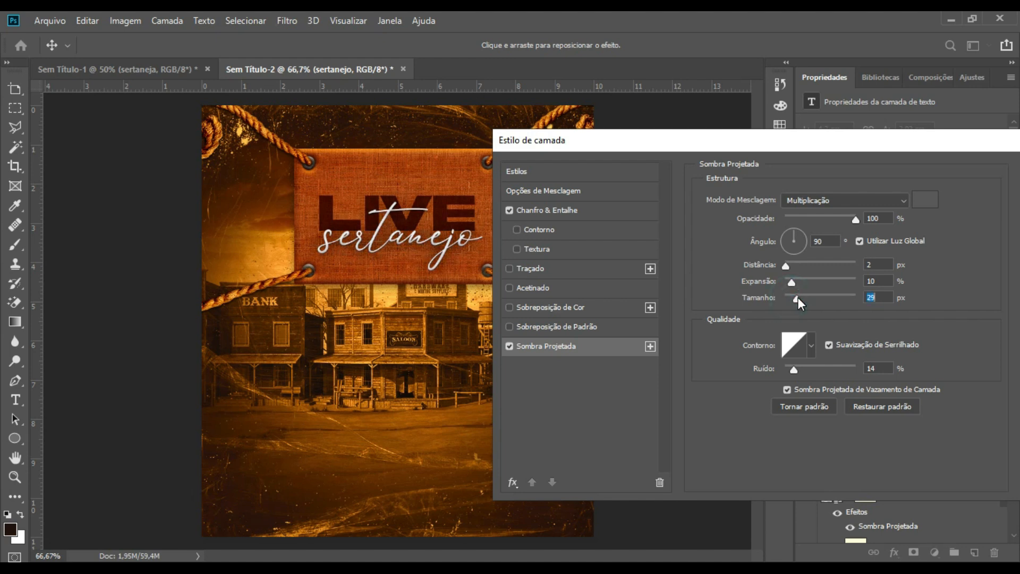
left_click_drag(792, 266, 785, 280)
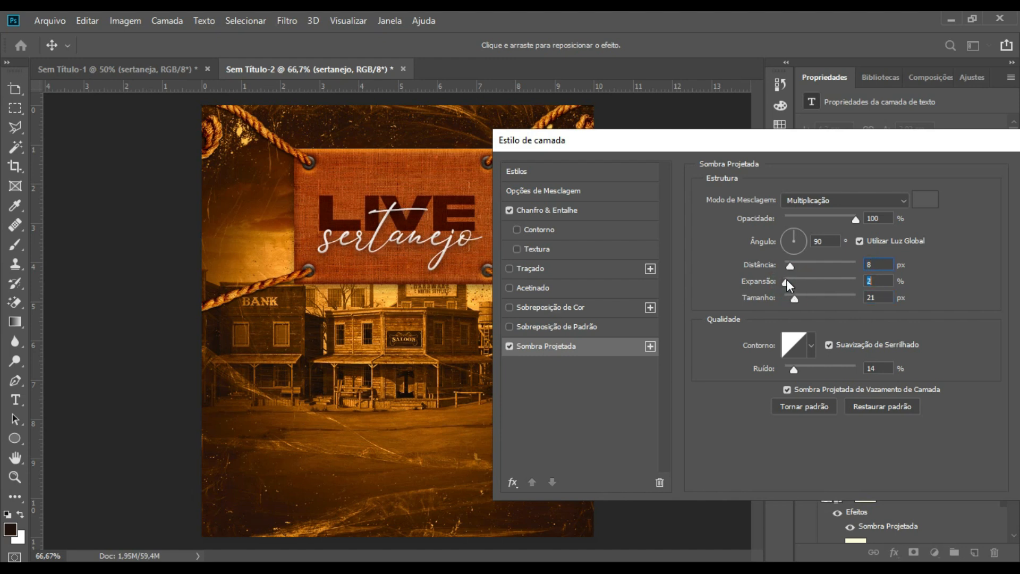
left_click_drag(796, 298, 788, 302)
left_click_drag(794, 369, 796, 370)
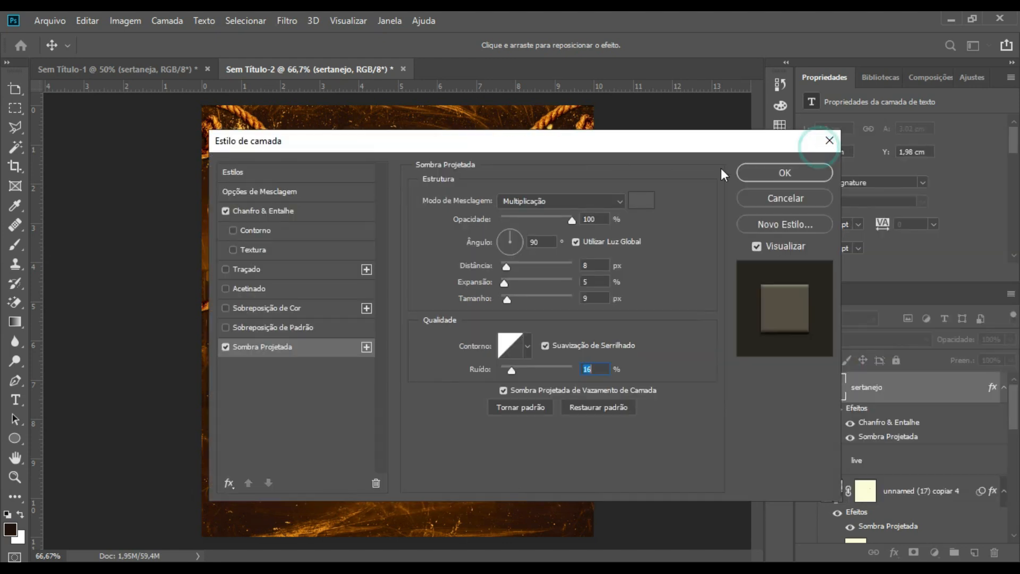
left_click(758, 172)
Show the centre guide and check the alignment of the "live" and "sertanejo" texts against it using Free Transform.
left_click(891, 471, "ctrl")
key("ctrl+h")
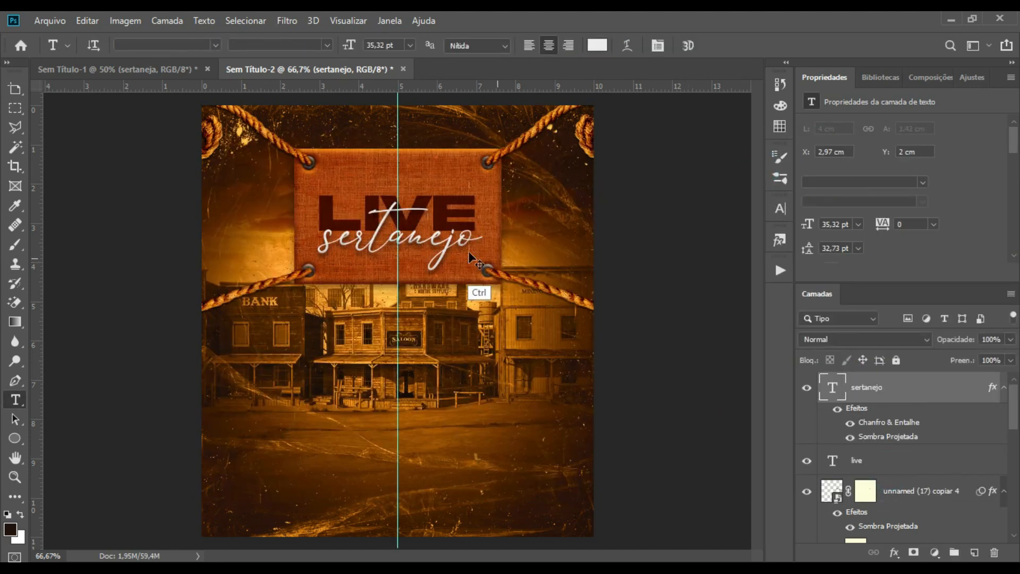
key("ctrl+t")
left_click(868, 468)
left_click(882, 389, "ctrl")
key("ctrl+t")
left_click(431, 223)
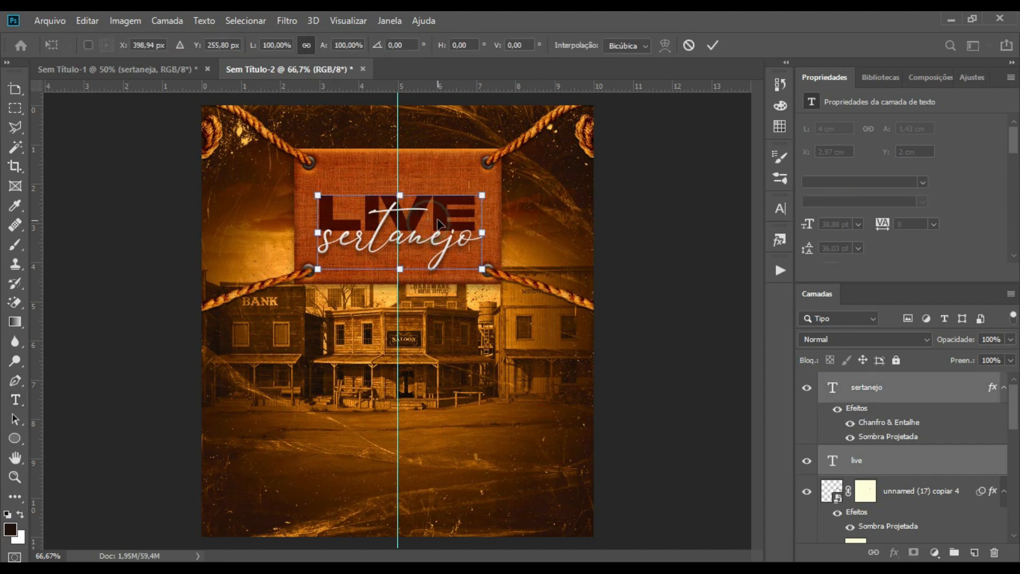
key("Return")
key("t")
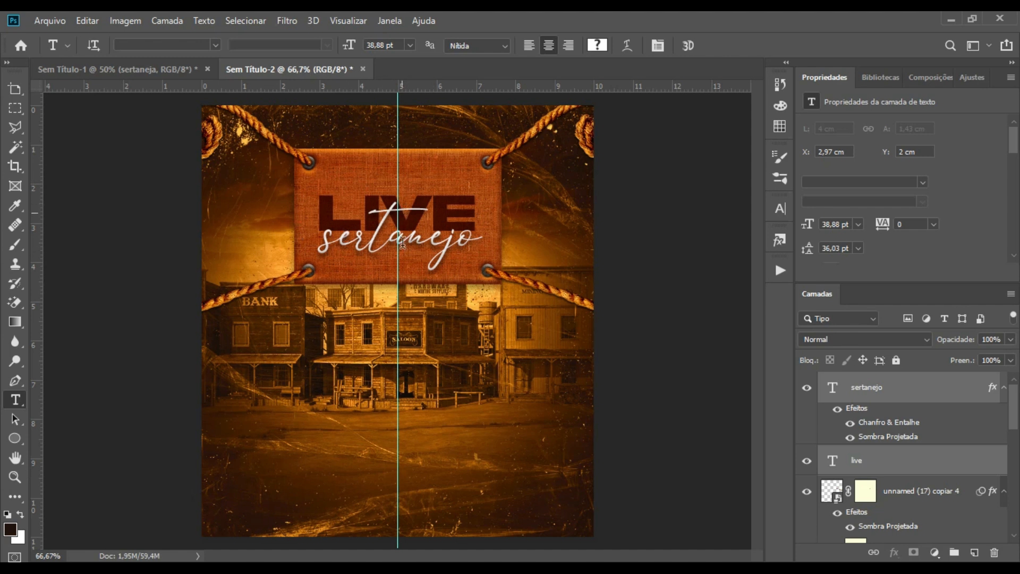
Place the Arabesco-Central-18 image from the TUTORIAL YOUTUBE LIVE SERTANEJA folder into the flyer, above the text layers.
key("alt+Tab")
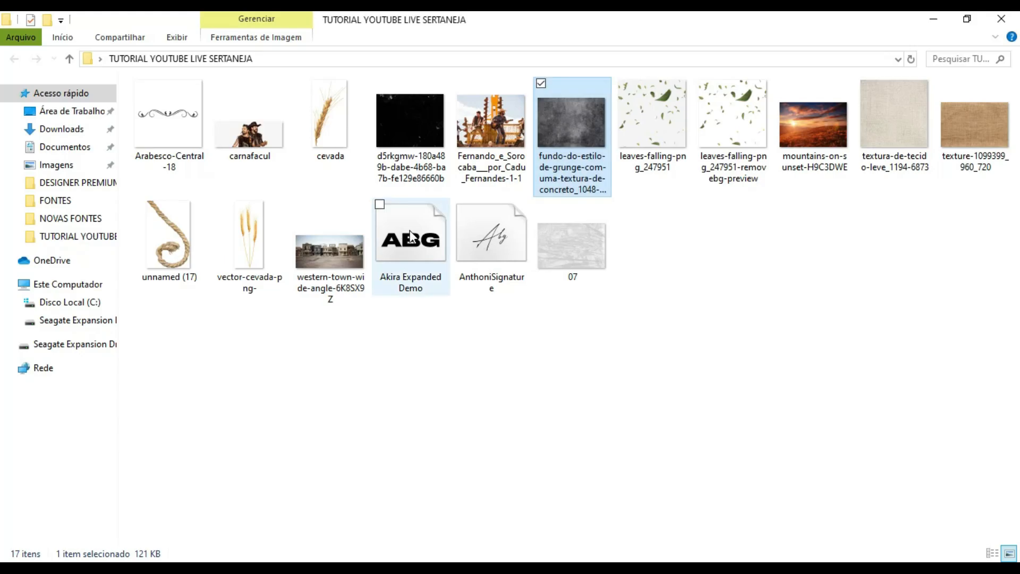
left_click(464, 371)
left_click_drag(175, 135, 371, 274)
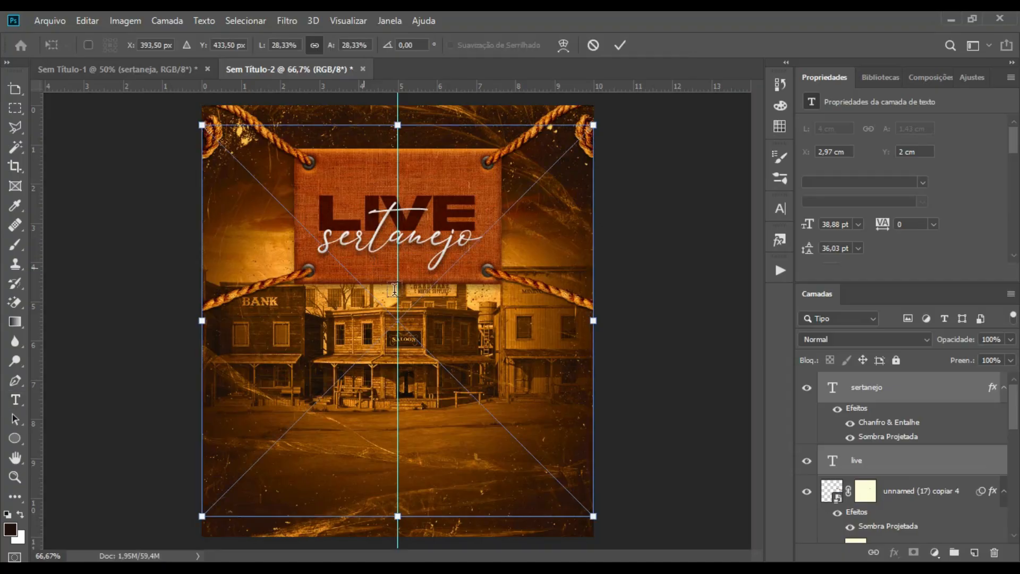
key("Return")
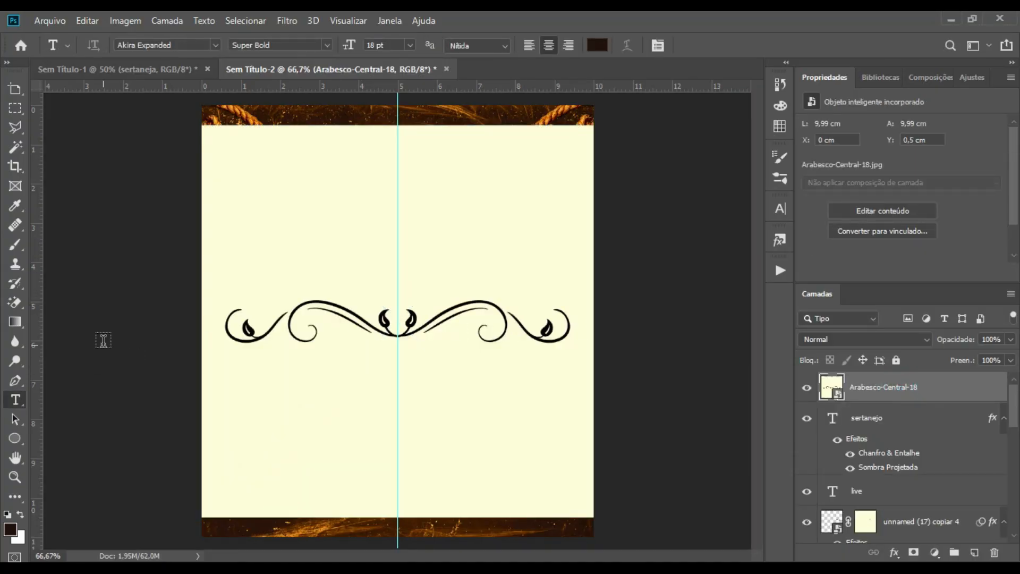
Rasterize the Arabesco-Central-18 layer and erase its cream background with the Magic Eraser at tolerance 32.
left_click(16, 302)
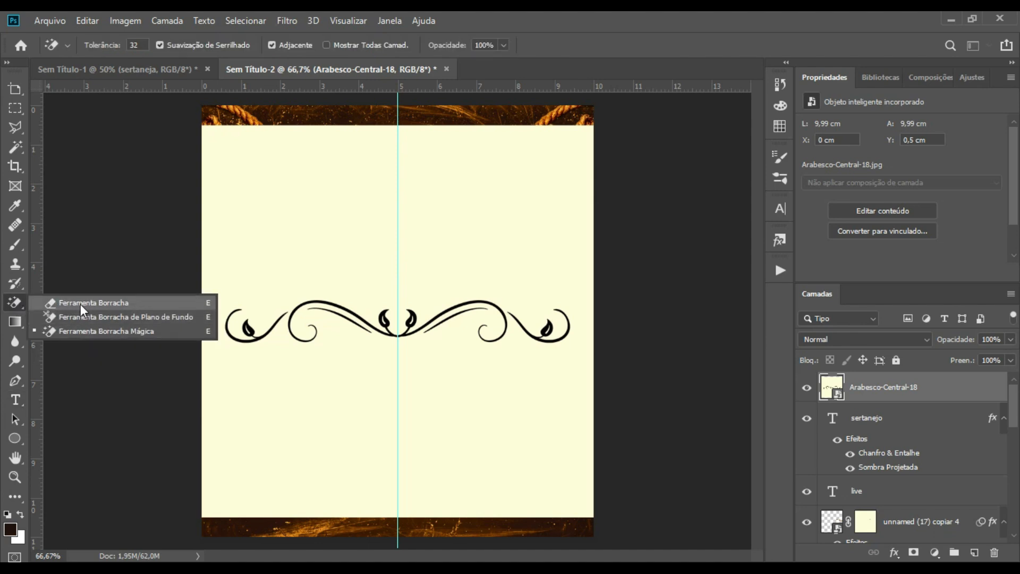
left_click(104, 330)
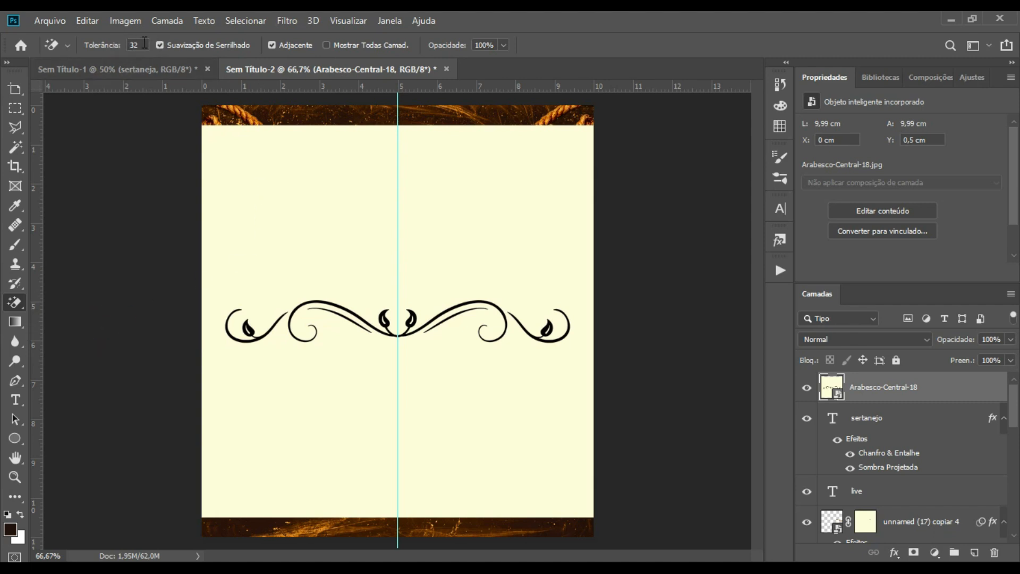
left_click(368, 248)
left_click(496, 238)
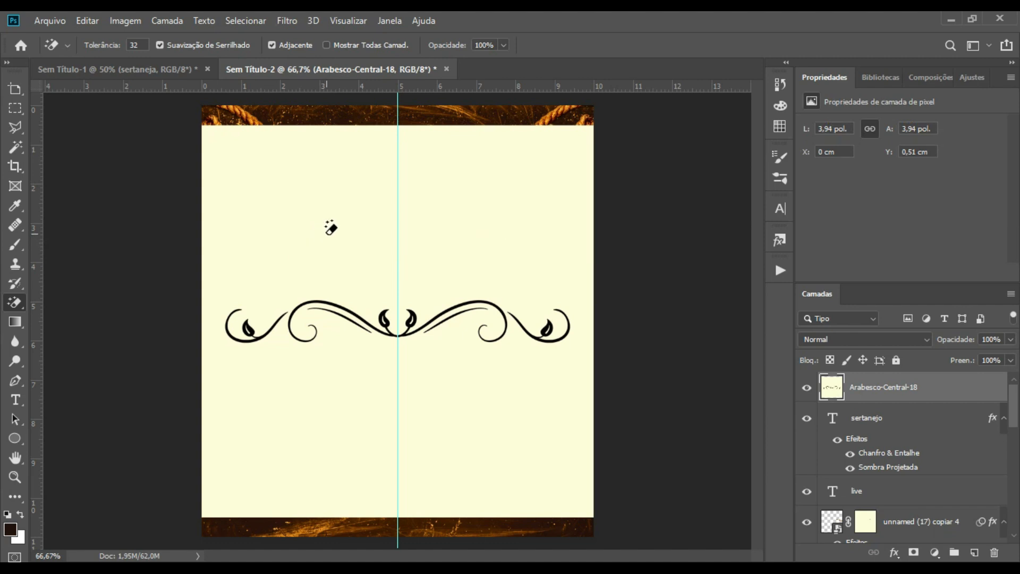
left_click(329, 226)
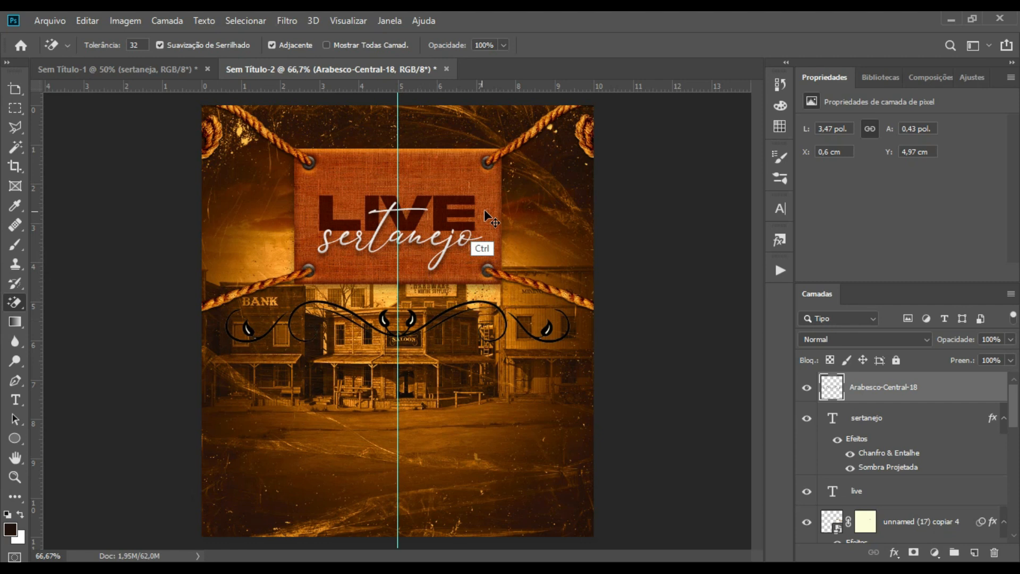
Darken the arabesque ornament to solid black by lowering its lightness with Hue/Saturation.
key("ctrl+u")
left_click_drag(745, 280, 674, 244)
left_click(916, 135)
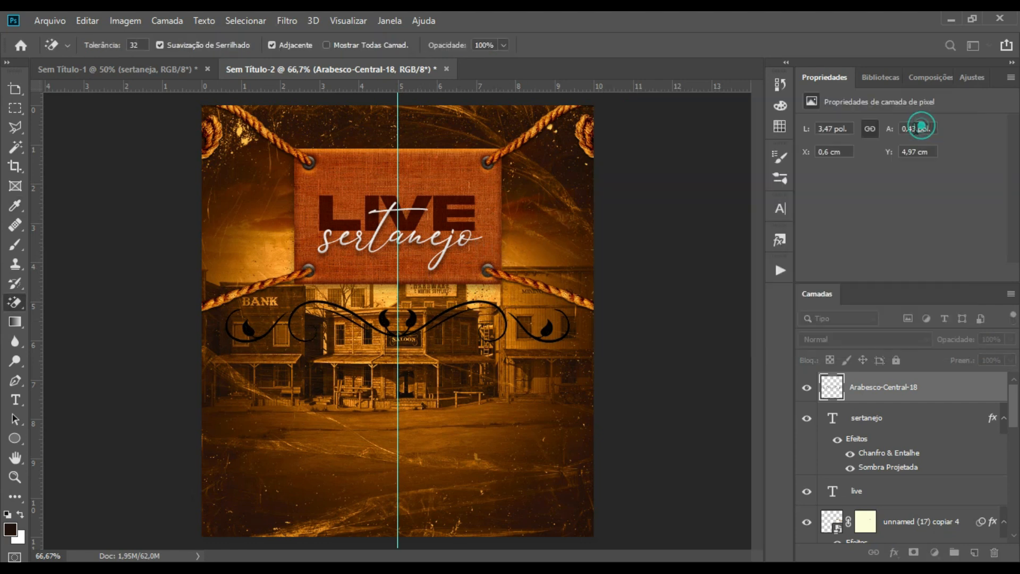
Scale the arabesque ornament down to about 1.58 in wide and place it centred above the LIVE text on the sign.
key("ctrl+t")
mouse_move(570, 300)
left_mouse_down()
mouse_move(382, 322)
mouse_move(454, 194)
mouse_move(435, 182)
left_mouse_up()
key("Return")
key("e")
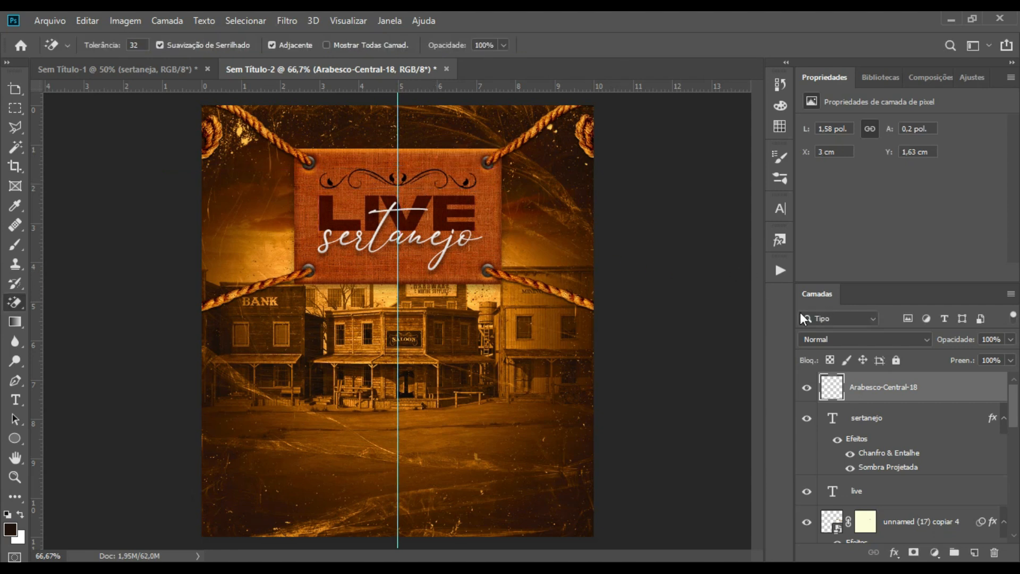
Set the ornament layer's blend mode to Overlay (Sobrepor).
left_click(871, 339)
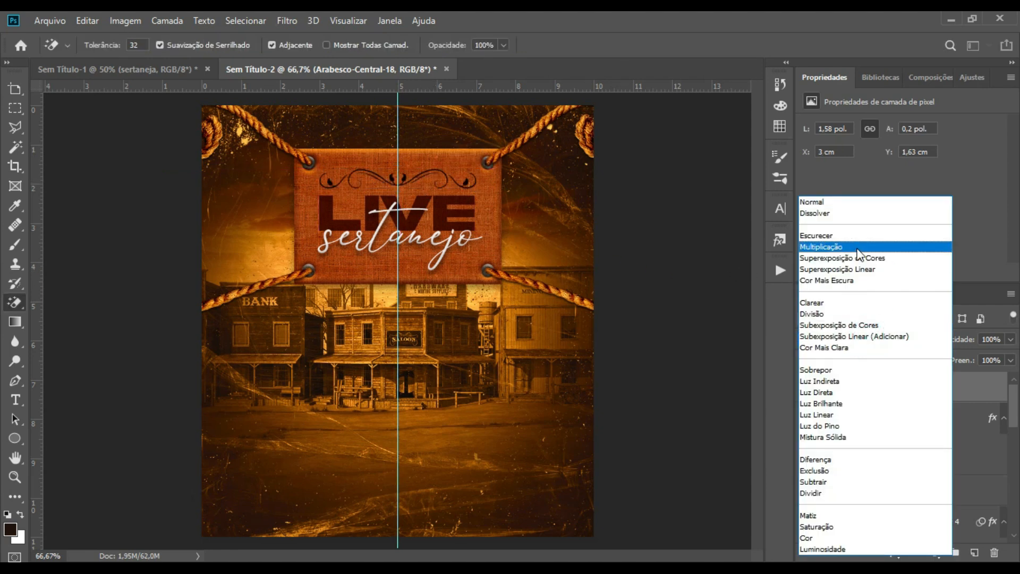
left_click(859, 248)
left_click(882, 339)
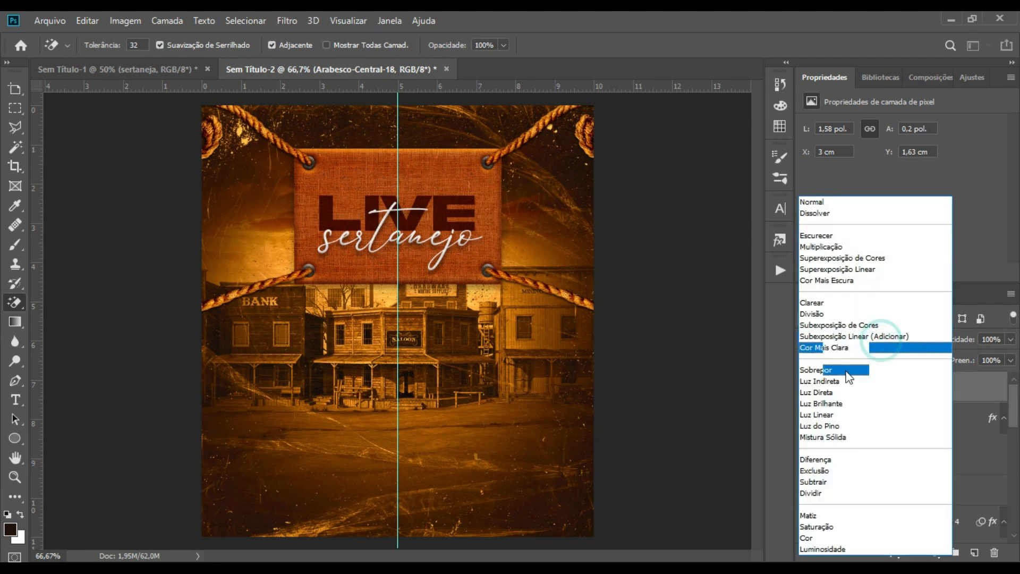
left_click(849, 371)
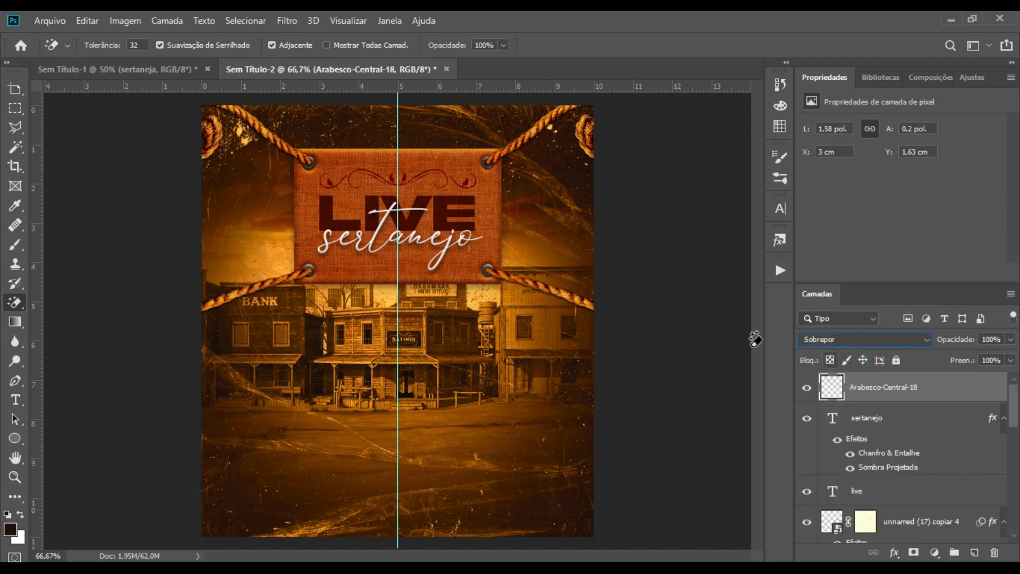
Duplicate the ornament, flip the copy vertically and place it below the sertanejo text.
key("ctrl+j")
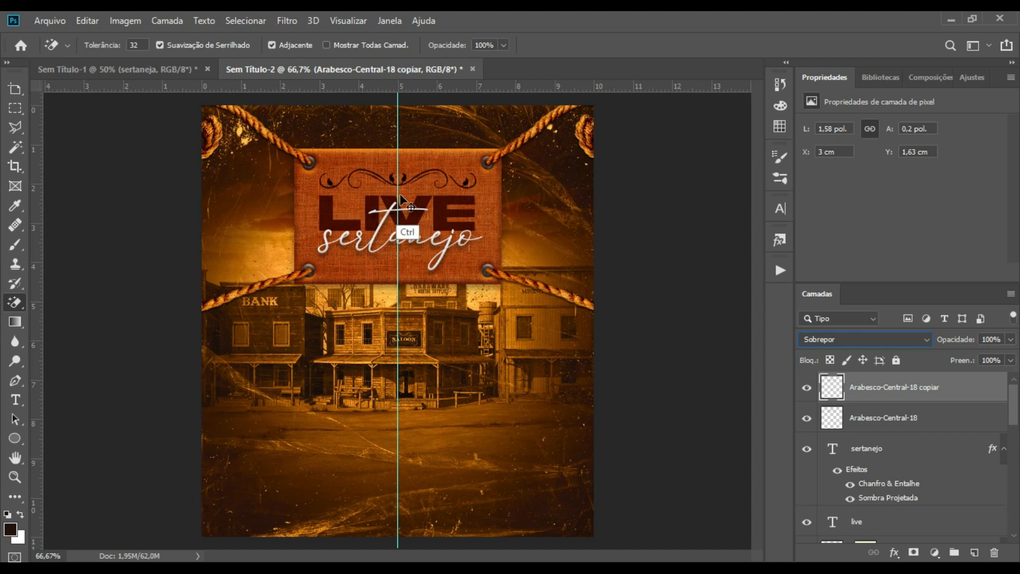
key("ctrl+t")
right_click(412, 179)
left_click(478, 376)
key("Return")
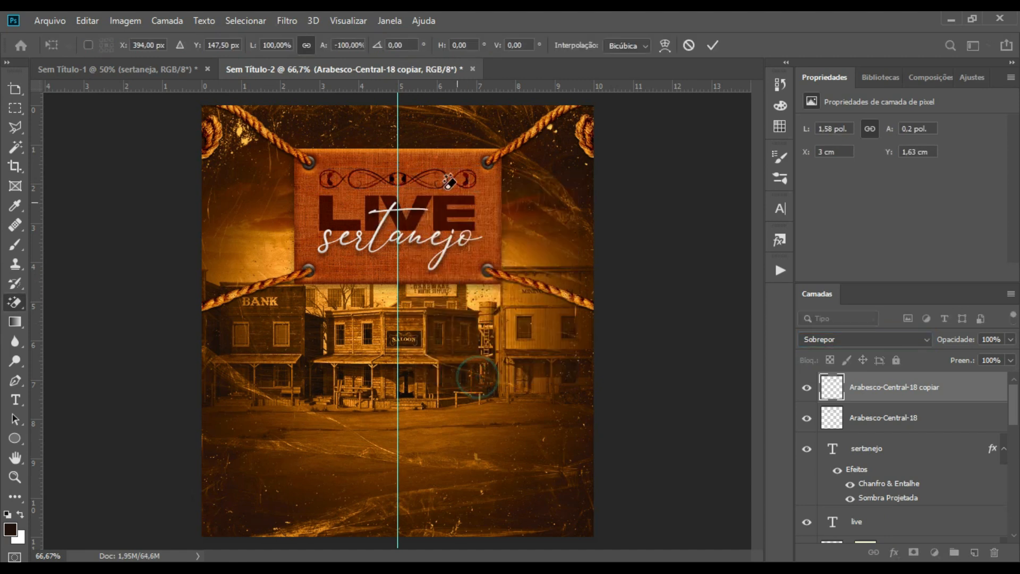
key("e")
left_click_drag(424, 187, 423, 267)
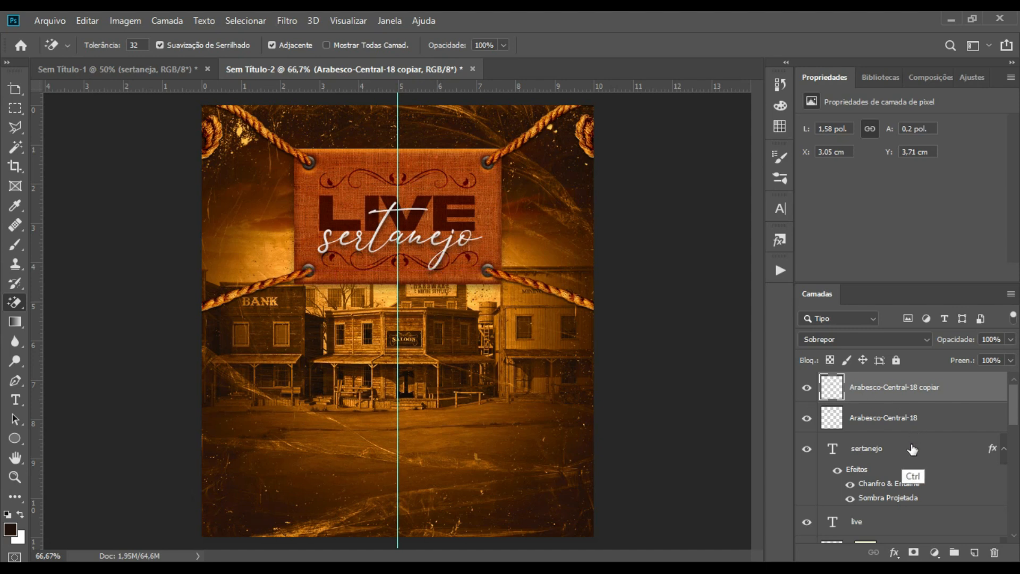
Shift both ornaments and the LIVE and sertanejo texts together slightly up on the sign.
left_click(903, 527, "shift")
left_click_drag(440, 215, 438, 222)
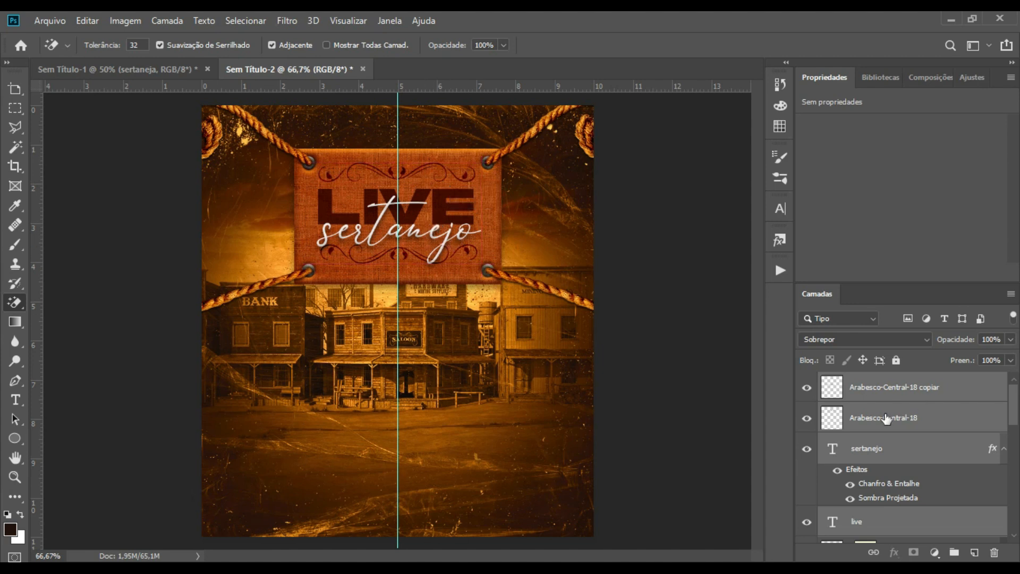
left_click(894, 396)
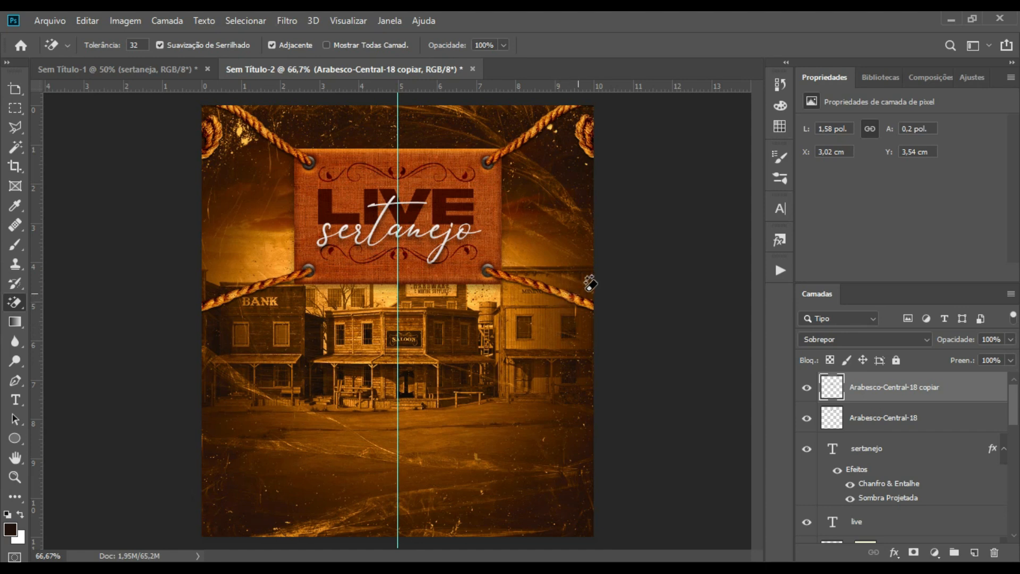
Paste the house icon into the flyer and erase its cream background around and inside the house.
key("ctrl+v")
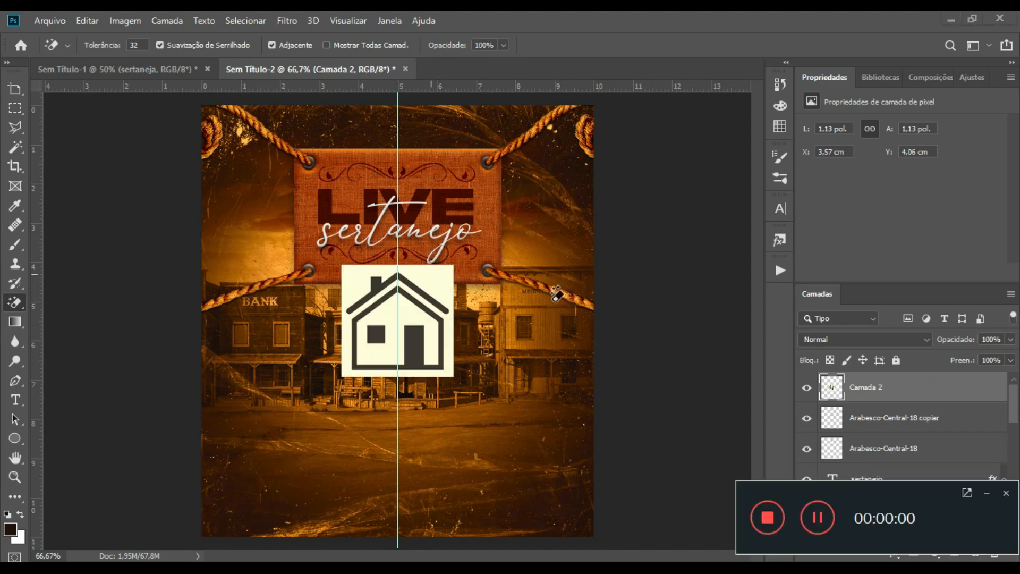
left_click(1006, 496)
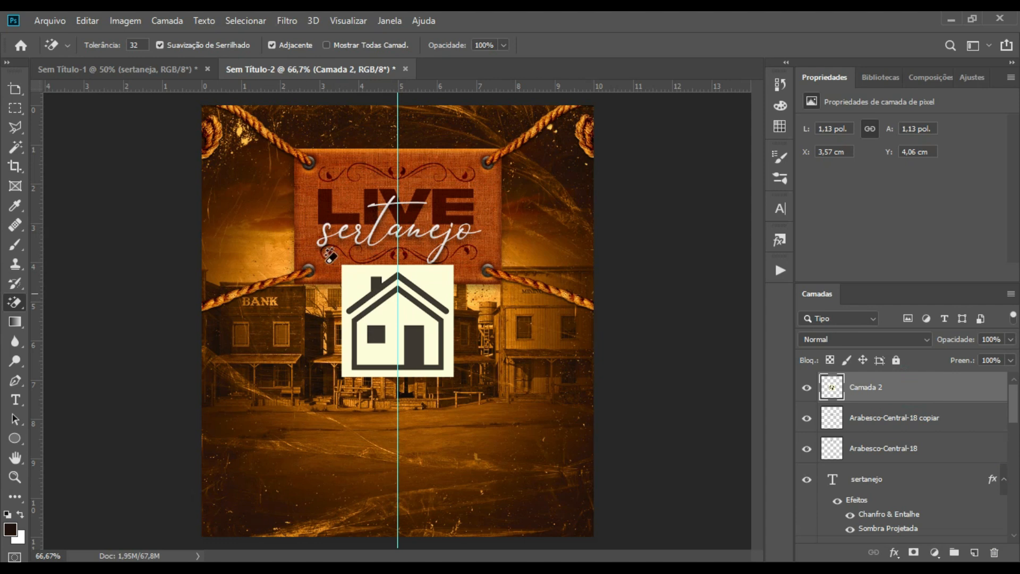
key("ctrl+plus")
key("ctrl+plus")
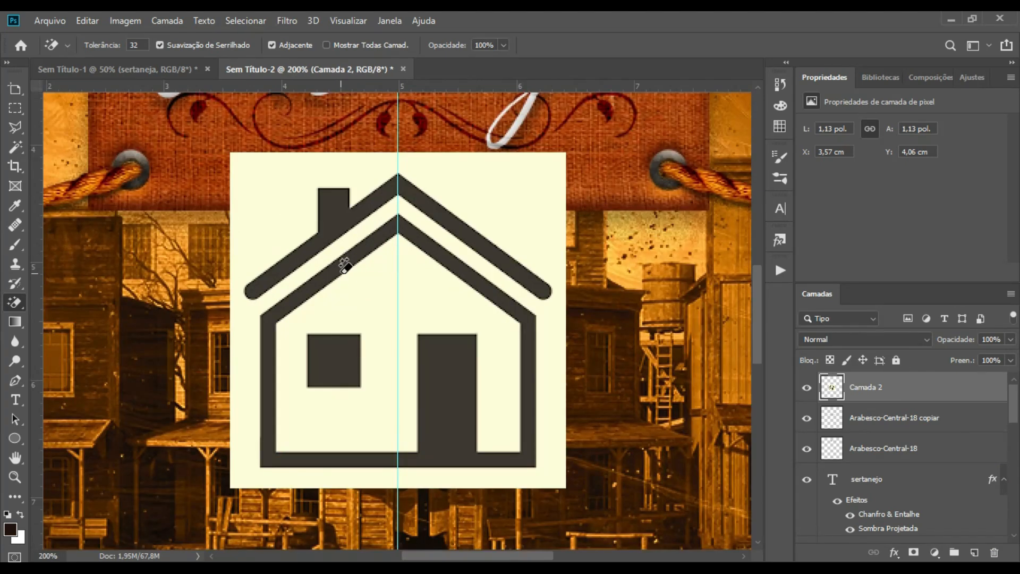
left_click(517, 201)
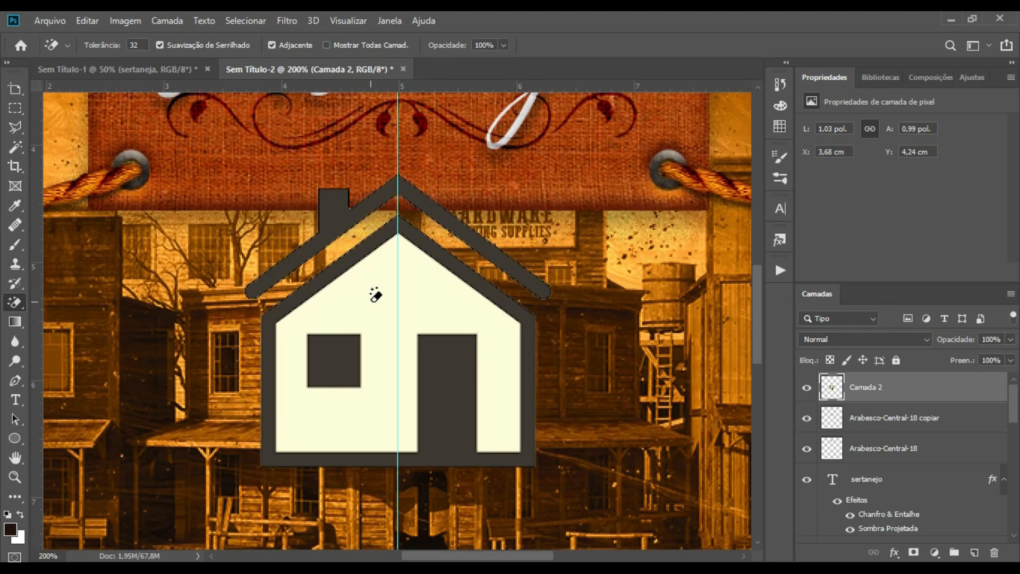
left_click(469, 330)
key("ctrl+minus")
key("ctrl+minus")
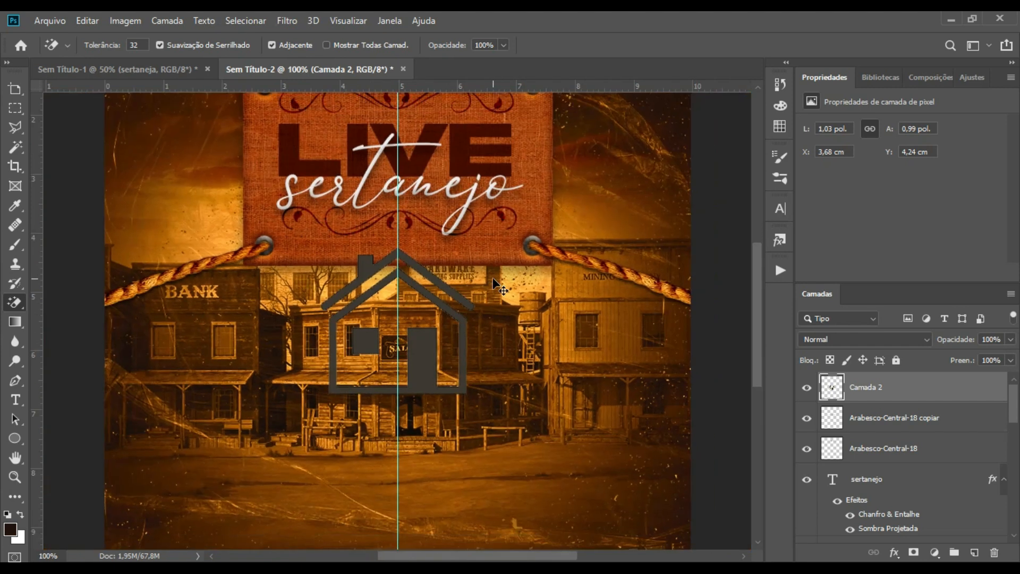
Hide the guides, then scale the house icon to about 0.35 in wide and place it above LIVE over the upper ornament's centre.
key("ctrl+semicolon")
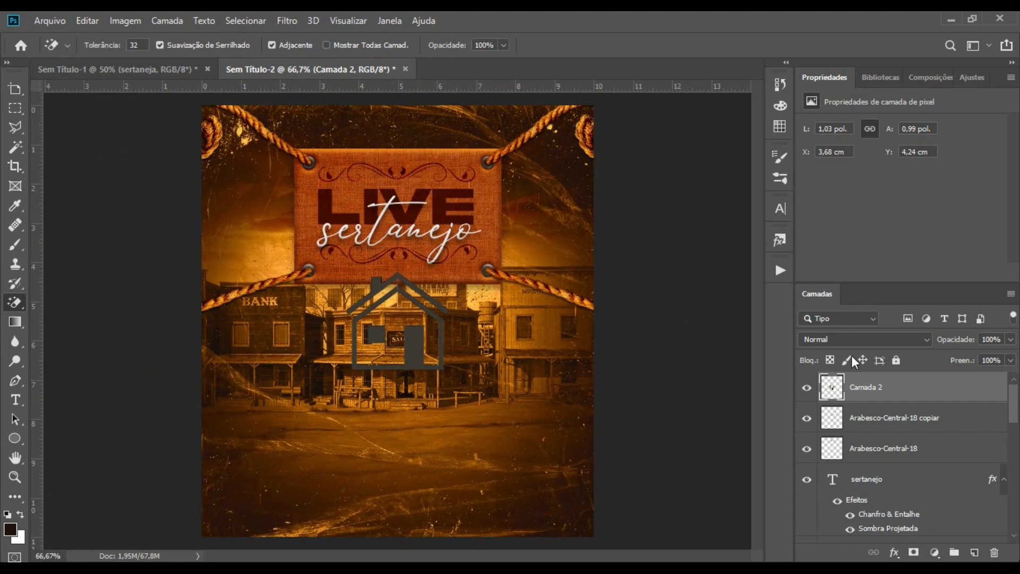
key("ctrl+t")
mouse_move(448, 271)
left_mouse_down()
mouse_move(406, 296)
mouse_move(369, 368)
mouse_move(407, 170)
mouse_move(404, 184)
left_mouse_up()
key("Return")
key("e")
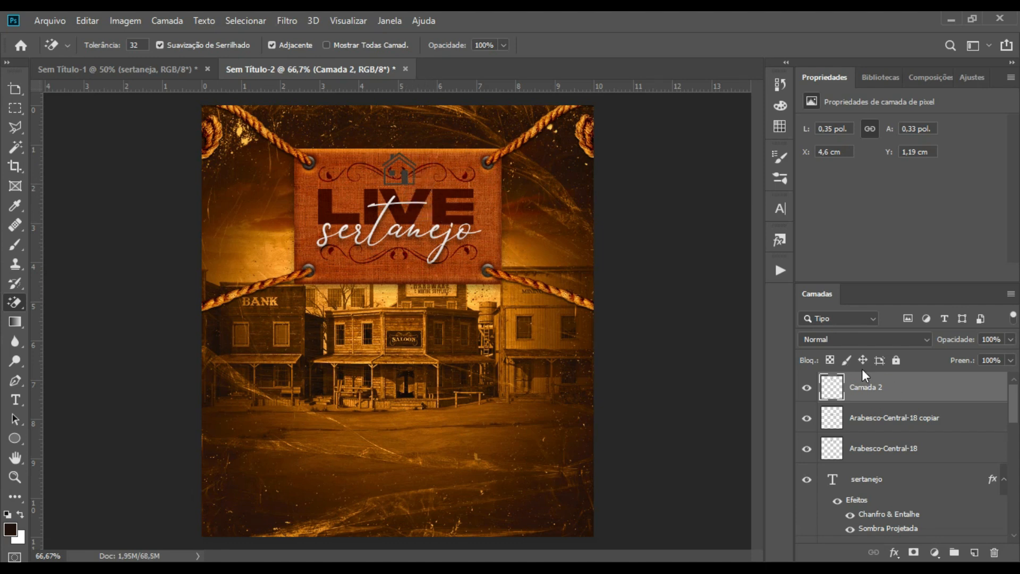
Lower the house icon's lightness to -100 and set its blend mode to Overlay (Sobrepor).
key("ctrl+u")
left_click_drag(747, 283, 542, 263)
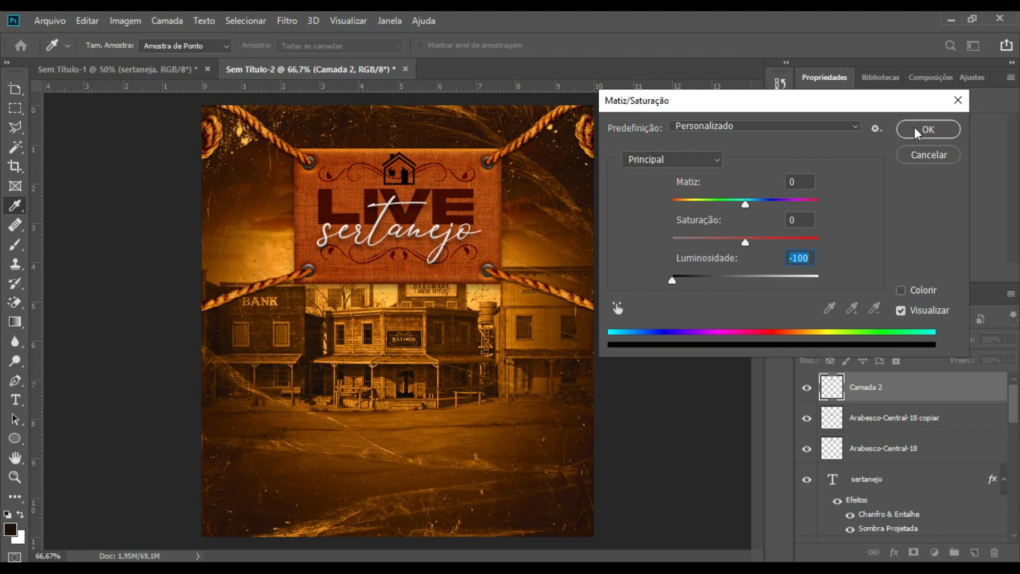
left_click(916, 130)
left_click(882, 337)
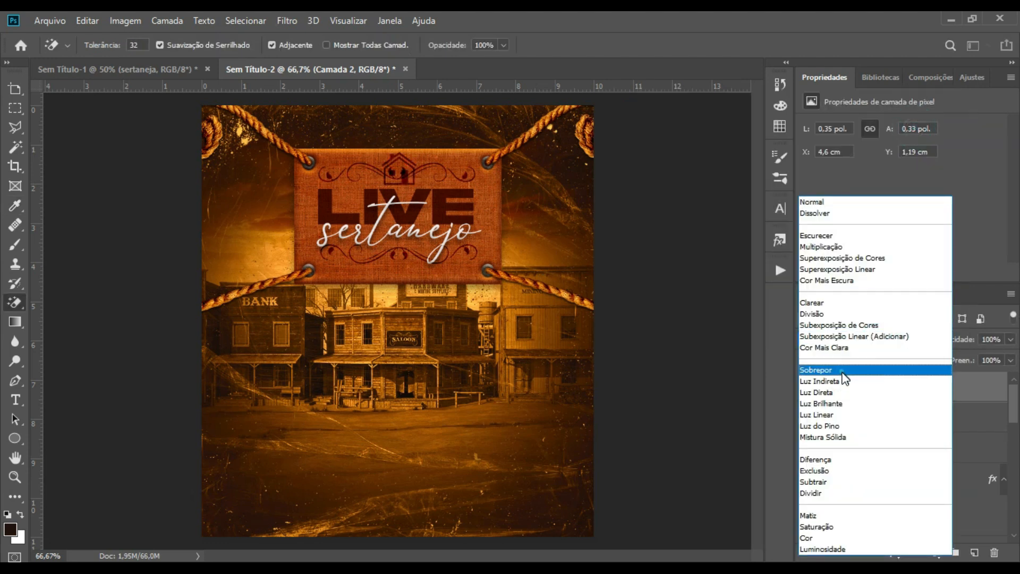
left_click(845, 375)
Remove the centre of the upper ornament behind the house icon using a rectangular selection, then deselect.
left_click(904, 422)
left_click(806, 418)
left_click(807, 418)
left_click(859, 451)
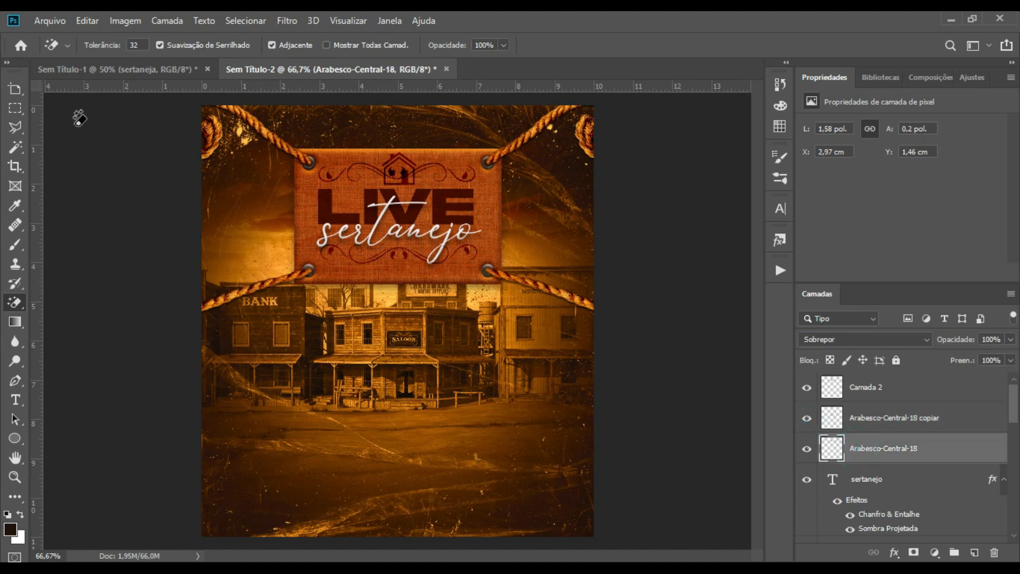
left_click(15, 109)
left_click_drag(377, 153, 421, 188)
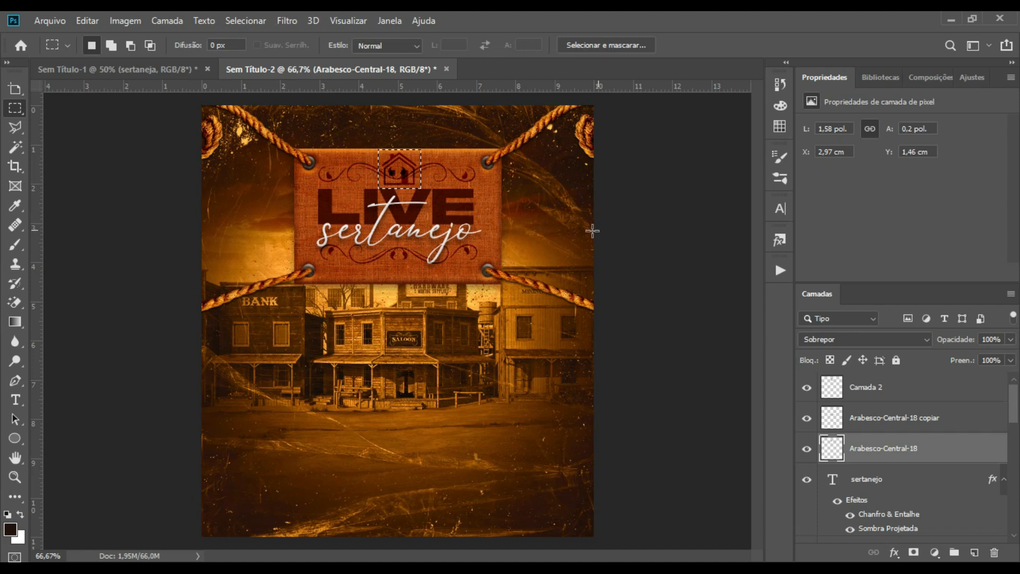
left_click(537, 242)
Scale the house icon down to about 0.27 in wide and fit it into the gap of the upper ornament.
left_click(892, 420)
left_click(892, 388)
key("ctrl+t")
left_click_drag(418, 153, 411, 177)
key("Return")
key("m")
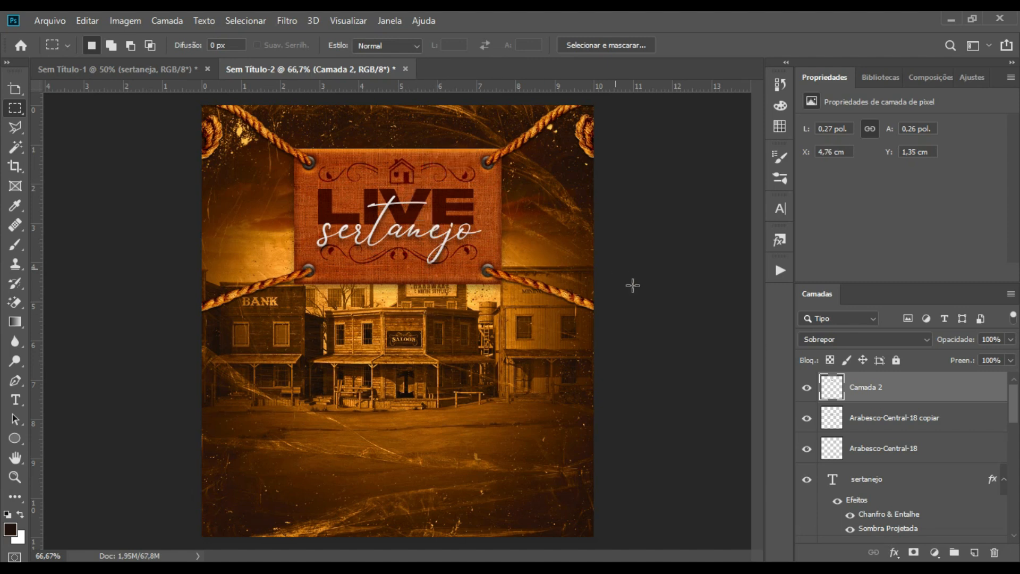
left_click(912, 396)
key("ctrl+minus")
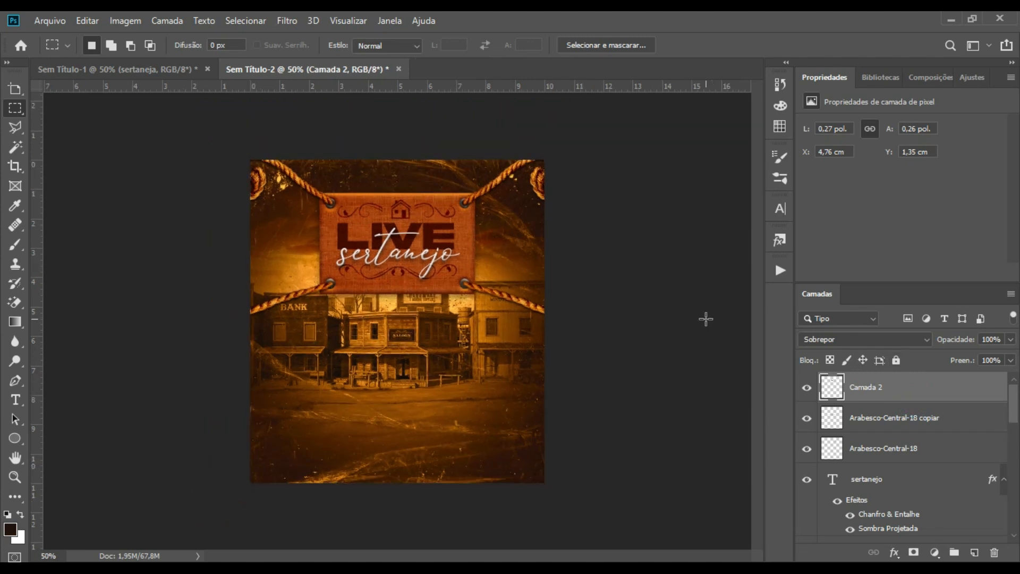
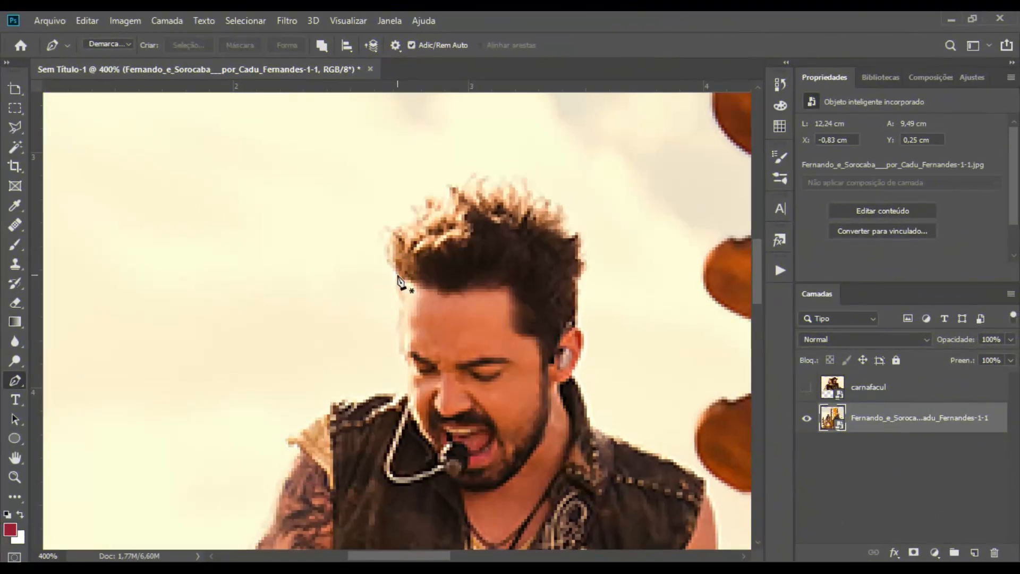
Start a Pen path at the left singer's hairline and trace down his face, outer arm and the guitar body's edge.
left_click(398, 275)
left_click(407, 389)
left_click(333, 404)
left_click(294, 442)
left_click_drag(285, 481, 271, 524)
left_click_drag(297, 401, 290, 435)
left_click_drag(243, 352, 230, 375)
left_click_drag(219, 427, 219, 462)
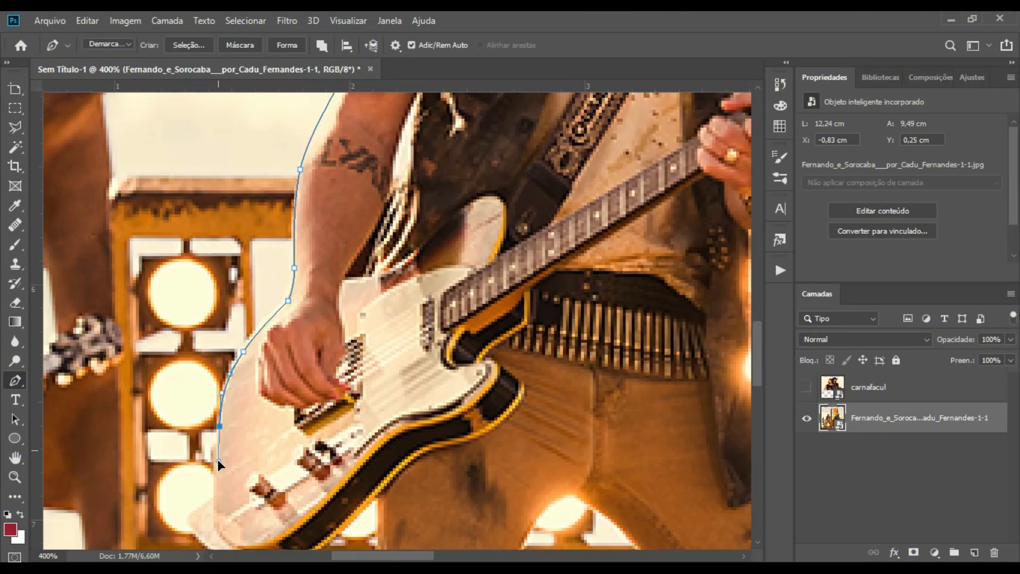
Continue the path around the end of the guitar and down the outer edge of his leg to the ankle.
left_click(251, 347)
left_click(367, 384)
left_click(280, 301)
left_click(266, 331)
left_click(265, 359)
left_click(250, 379)
left_click(239, 430)
left_click(338, 438)
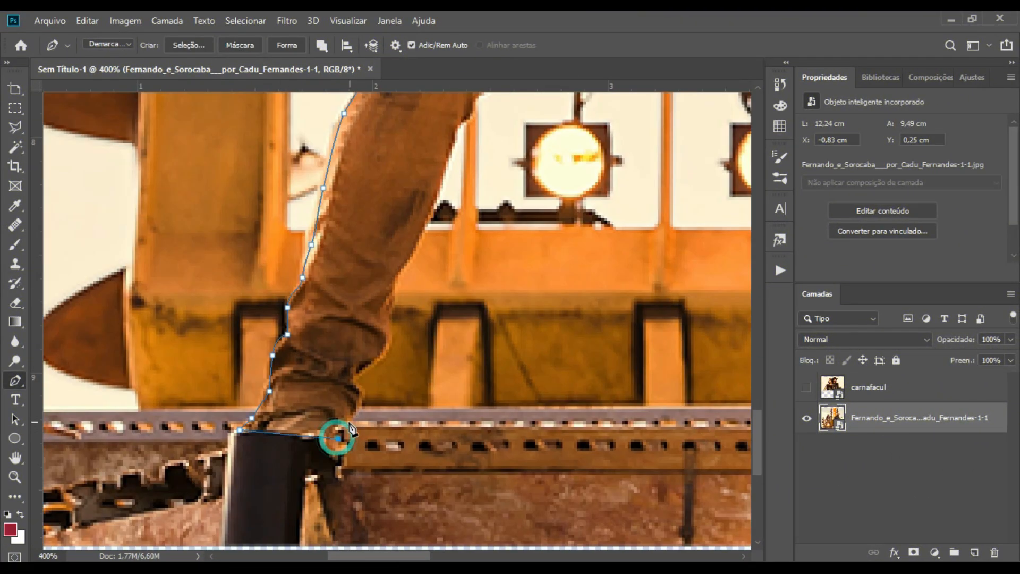
Trace up the inner edge of that leg and down the inner edge of his other leg to the ankle.
left_click(347, 421)
left_click(359, 397)
left_click(386, 346)
left_click(533, 234)
left_click(605, 151)
left_click(500, 269)
left_click(498, 405)
left_click(576, 411)
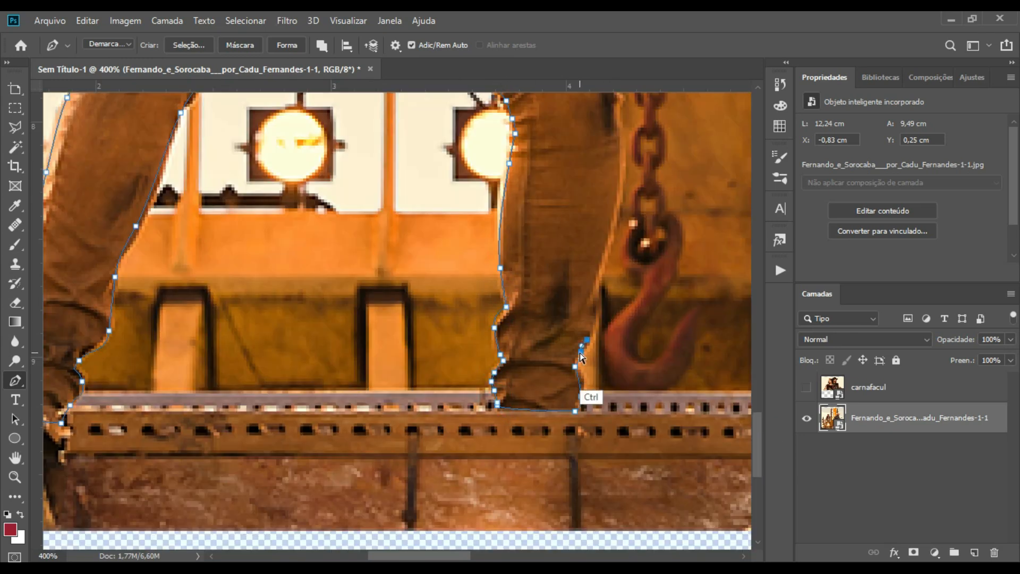
Trace up the outer edge of his second leg and around the fretting hand and the guitar headstock.
scroll(587, 276, "up", 6)
left_click(572, 257)
scroll(563, 255, "up", 4)
left_click(541, 367)
left_click(499, 302)
scroll(495, 276, "up", 5)
left_click(561, 395)
left_click(557, 321)
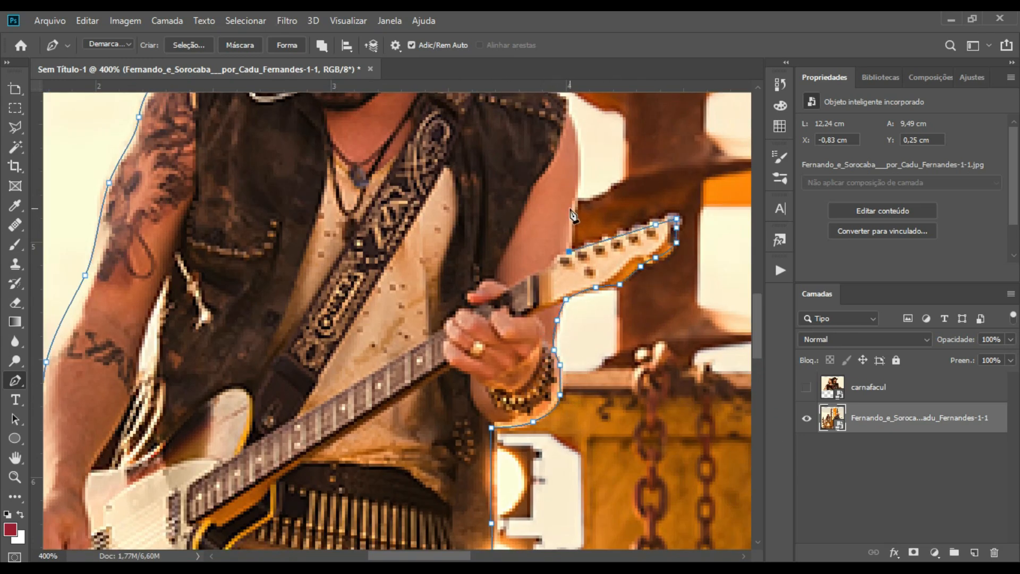
Complete the path around the left singer's shoulder and head, convert it to a selection and copy him to a new layer.
scroll(571, 212, "up", 5)
left_click(441, 155)
key("ctrl+Return")
key("ctrl+j")
On the original photo layer, start a Pen path around the right singer's cowboy hat, tracing the brim and crown.
left_click(882, 449)
left_click(491, 420)
left_click_drag(437, 447, 422, 449)
left_click_drag(407, 421, 406, 396)
left_click(443, 331)
left_click(481, 298)
left_click(529, 209)
left_click(610, 196)
left_click(667, 262)
scroll(697, 262, "right", 4)
left_click(466, 349)
Continue the path around the right singer's face, headset microphone and beard.
left_click(475, 435)
left_click(461, 421)
left_click(469, 406)
left_click(487, 418)
left_click(460, 450)
left_click(440, 477)
left_click(397, 483)
Trace the right singer's shoulder and sleeve, around his hand and guitar headstock, and back along the forearm to the elbow.
scroll(406, 495, "down", 6)
left_click_drag(469, 202, 487, 214)
left_click(574, 387)
left_click(604, 364)
left_click(651, 363)
scroll(703, 346, "right", 4)
left_click(590, 336)
left_click(595, 387)
left_click(473, 411)
left_click(256, 491)
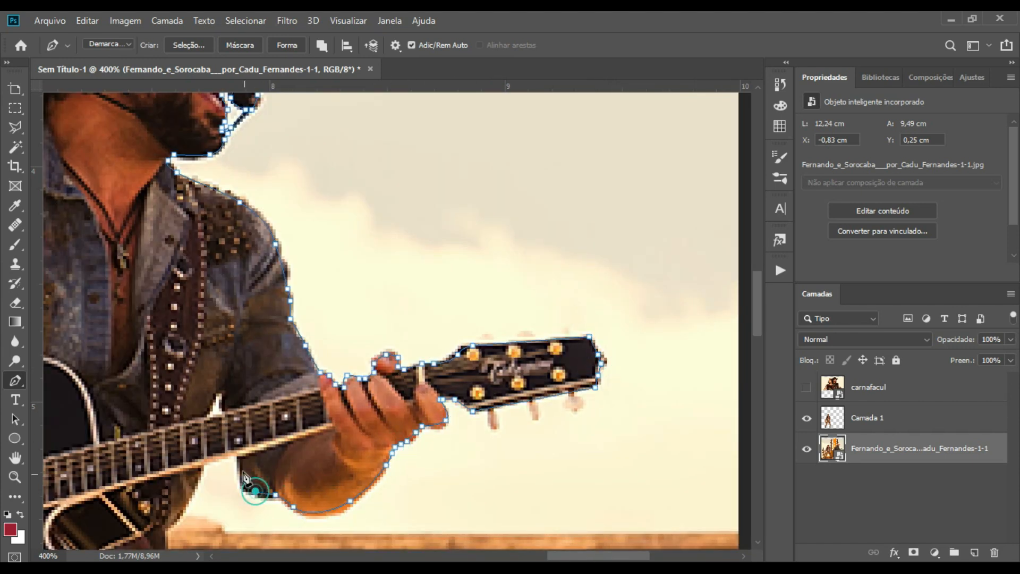
left_click(238, 458)
Trace down the right singer's torso and outer leg, across the ankle and up the leg's inner edge towards the knee.
scroll(184, 517, "down", 8)
scroll(260, 521, "down", 7)
left_click(273, 418)
scroll(258, 478, "down", 8)
left_click(192, 337)
scroll(94, 233, "up", 4)
left_click(117, 336)
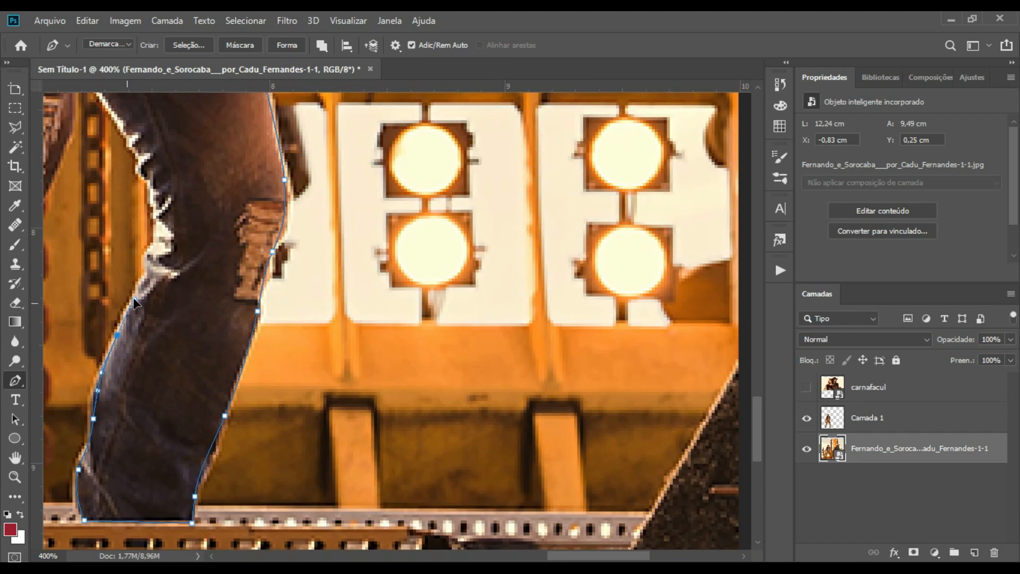
Follow the ripped inner edge of his jeans to the crotch, then trace around his other leg up to the thigh.
left_click(147, 252)
left_click(159, 195)
scroll(120, 127, "up", 6)
scroll(81, 308, "left", 6)
scroll(294, 472, "down", 9)
left_click(234, 340)
scroll(130, 210, "up", 10)
left_click(202, 301)
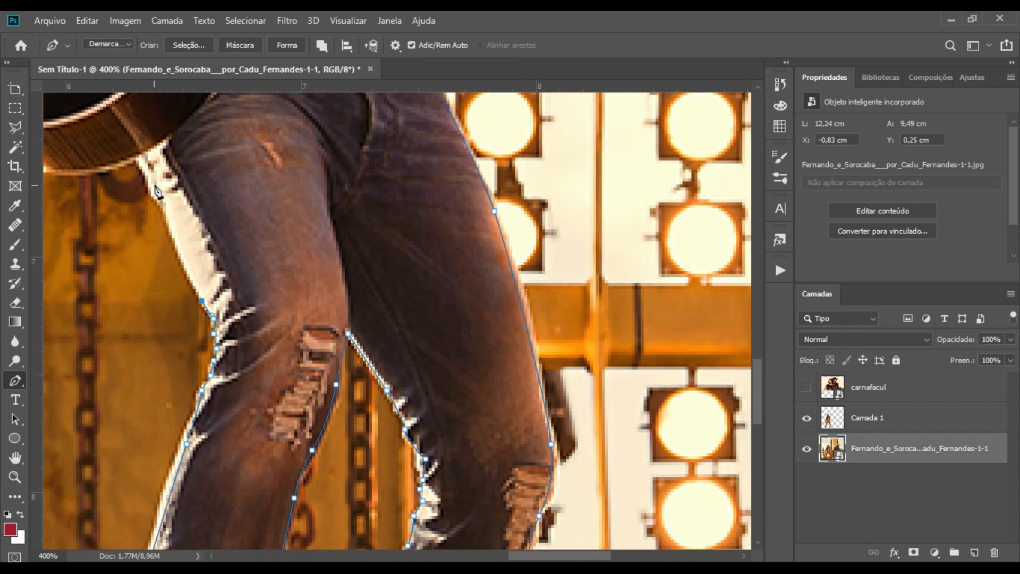
Complete the path around the right singer's guitar, arm and shoulder, convert it to a selection and copy him to a new layer.
scroll(155, 188, "up", 6)
scroll(155, 187, "left", 8)
left_click(343, 378)
left_click(305, 200)
scroll(308, 144, "up", 6)
left_click(394, 192)
scroll(398, 191, "up", 5)
key("ctrl+Return")
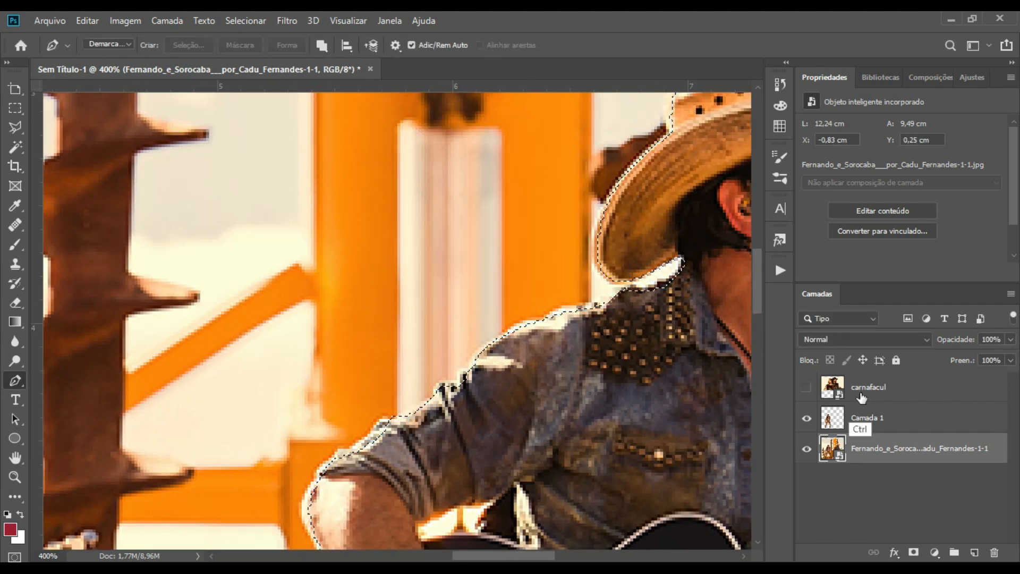
key("ctrl+j")
Move the two singer cutouts close together so the right singer's guitar sits partly behind the left singer.
left_click_drag(333, 365, 383, 366)
left_click(867, 449, "ctrl")
left_click_drag(471, 382, 431, 397)
Trace the background gap beside the left singer's arm and convert the path to a selection with a 0,6 px feather.
left_click(868, 418)
key("p")
left_click(91, 349)
right_click(81, 387)
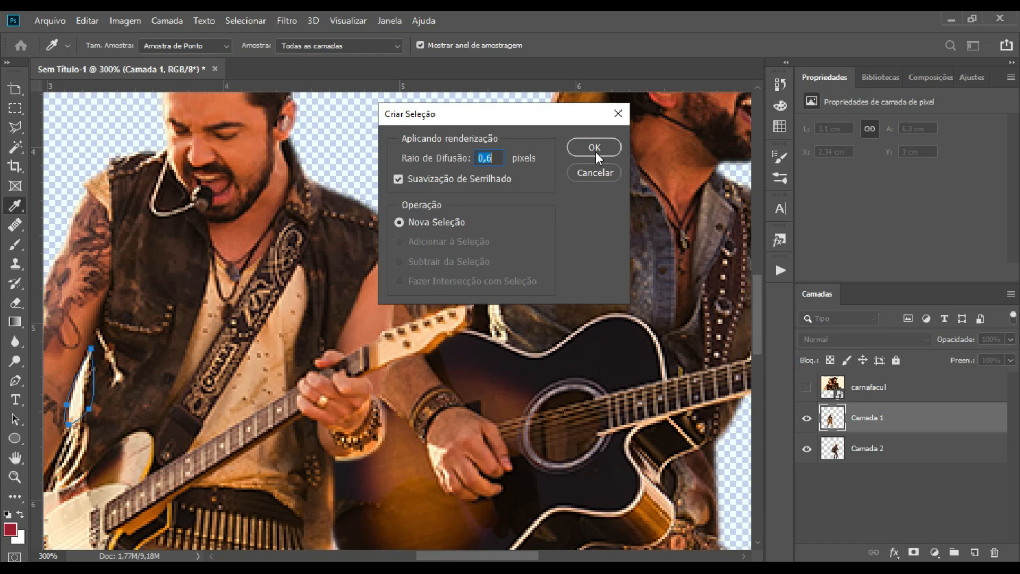
left_click(596, 152)
Hide the left singer's layer, then trace the leftover background around the right singer's guitar and delete it from his layer.
left_click(806, 418)
left_click(867, 449)
left_click(487, 291)
left_click(595, 148)
left_click(413, 317)
left_click(419, 335)
left_click_drag(452, 328, 464, 330)
left_click(469, 306)
left_click(413, 317)
key("Delete")
Show the left singer's layer again and erase the leftover edges from his cutout.
left_click(807, 418)
left_click(867, 419)
scroll(351, 265, "up", 6)
left_click(15, 303)
mouse_move(213, 359)
left_mouse_down()
mouse_move(341, 303)
mouse_move(417, 313)
left_mouse_up()
scroll(415, 319, "down", 6)
Show the carnafacul layer and trace a Pen path down the left man's tattooed arm and along the photo's lower part.
left_click(807, 387)
left_click(869, 388)
scroll(340, 255, "up", 4)
left_click(14, 381)
left_click(226, 333)
left_click_drag(188, 240, 173, 270)
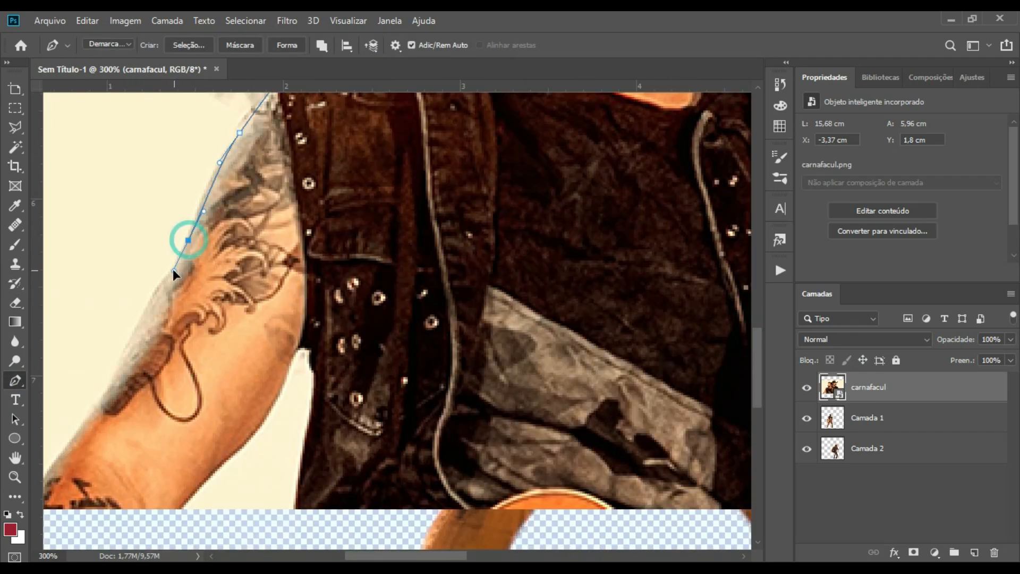
scroll(173, 270, "left", 5)
left_click(403, 531)
left_click(549, 353)
scroll(553, 511, "right", 15)
left_click(547, 486)
Continue the path around the hand and guitar headstock beside the right man.
scroll(558, 450, "right", 5)
left_click_drag(460, 421, 524, 407)
left_click(529, 390)
left_click(534, 373)
left_click(541, 349)
left_click(538, 328)
left_click(532, 308)
left_click(527, 283)
Trace from the hand up the right man's jacket sleeve and over his shoulder.
left_click_drag(503, 272, 490, 272)
left_click(483, 288)
left_click(405, 311)
left_click(355, 267)
scroll(330, 131, "up", 5)
left_click(245, 231)
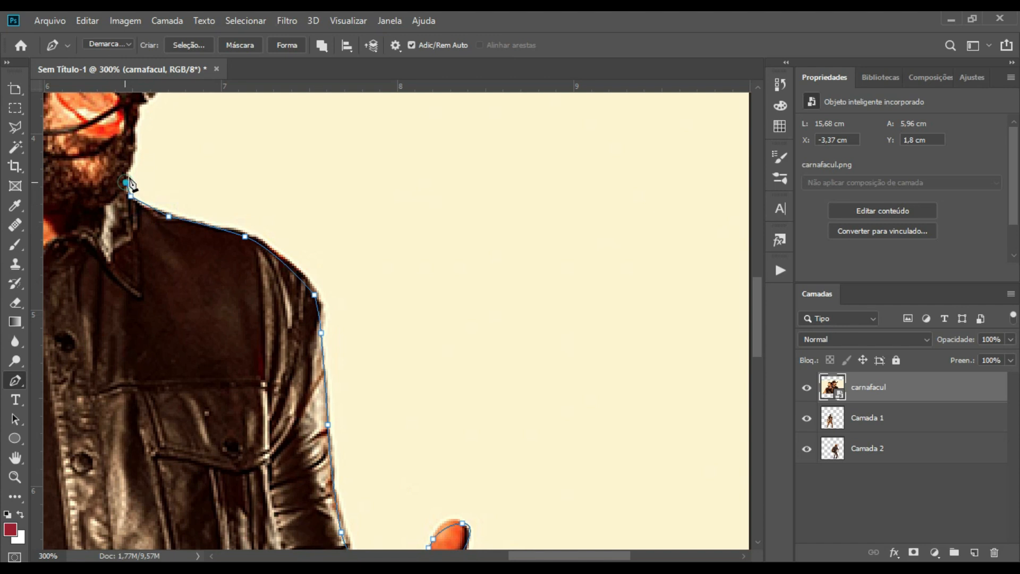
Continue the path up the right man's face, around the black hat's brim and over its crown.
scroll(130, 186, "up", 5)
left_click(155, 331)
left_click(146, 248)
left_click_drag(260, 143, 282, 136)
left_click(294, 124)
scroll(223, 102, "up", 5)
scroll(85, 223, "left", 6)
left_click(239, 205)
left_click(147, 270)
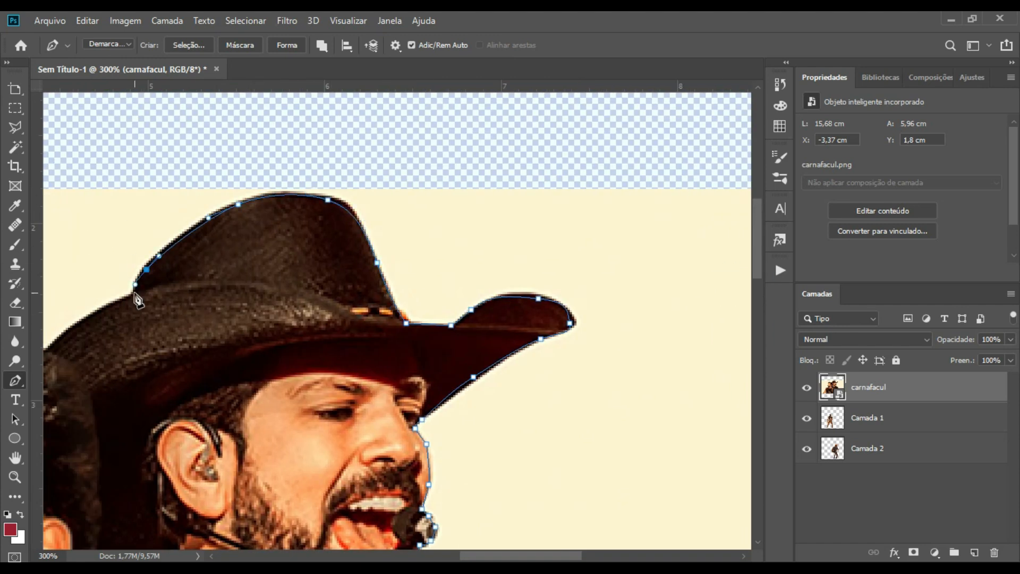
Trace around the left man's hair, face and microphone down to his shoulder and close the path.
scroll(83, 322, "left", 8)
left_click(467, 352)
left_click_drag(214, 455, 204, 478)
scroll(200, 500, "down", 5)
left_click(179, 398)
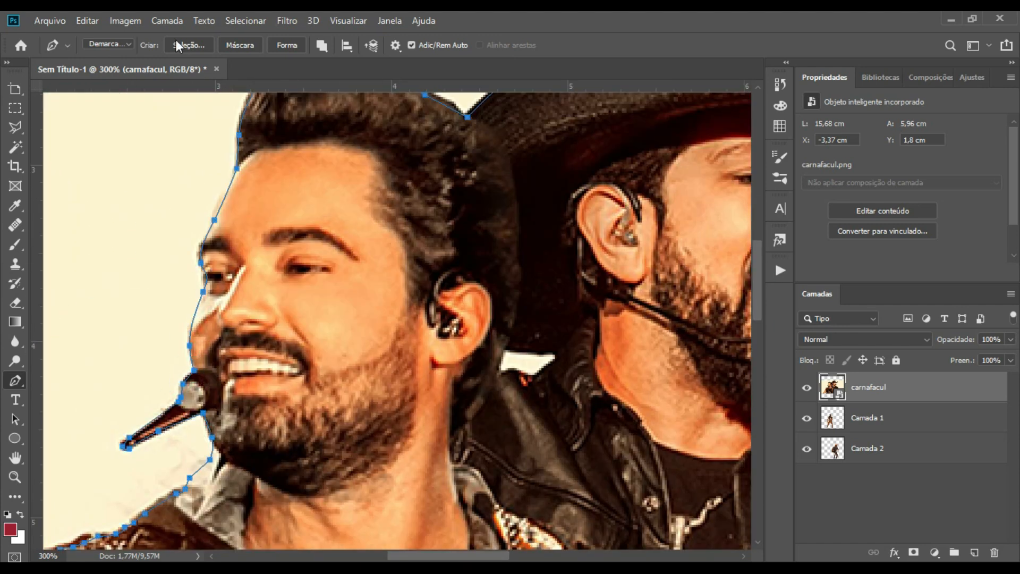
Convert the path to a selection, copy the duo to a new layer and delete the original carnafacul layer.
left_click(179, 44)
key("Return")
key("ctrl+j")
key("Delete")
Bring the cutouts into the flyer document, stack the duo layer above both guitarists and move it below the sign's lettering.
left_click(872, 387)
left_click(589, 367)
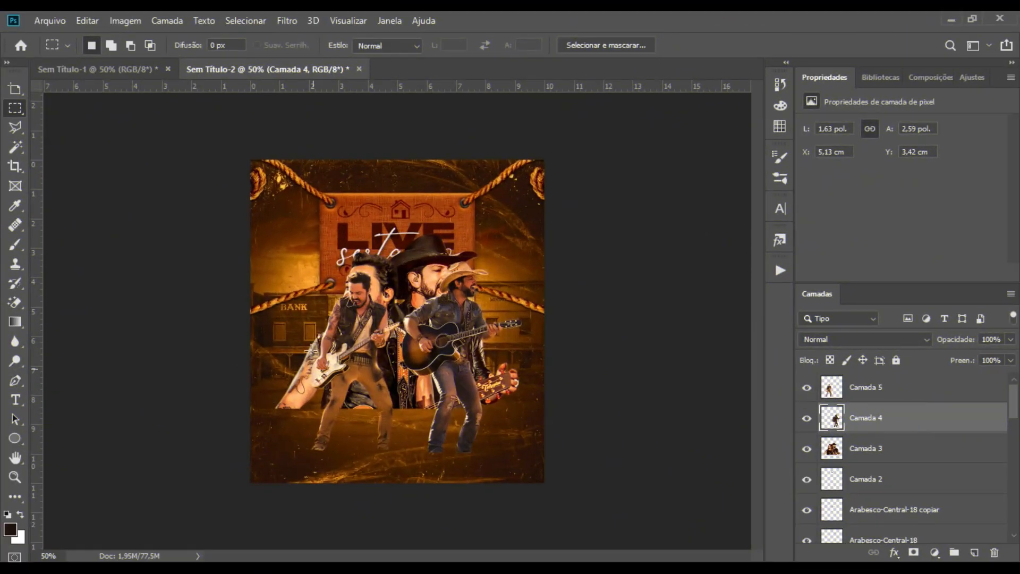
left_click_drag(891, 404, 893, 378)
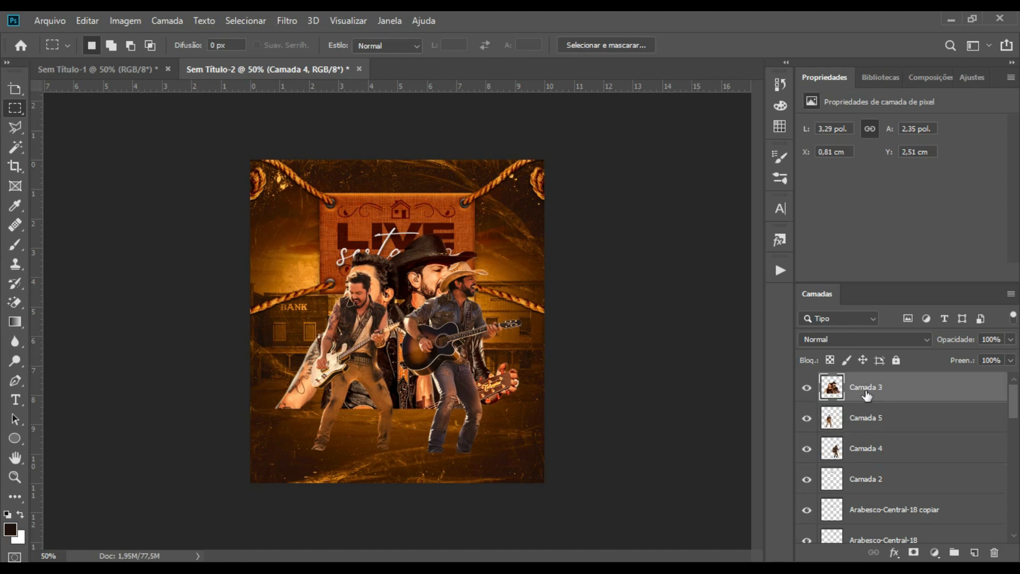
left_click_drag(421, 299, 355, 334)
Spread the two guitarist cutouts outward so they stand on either side behind the duo.
left_click(876, 426)
left_click(894, 447)
left_click_drag(467, 333, 477, 337)
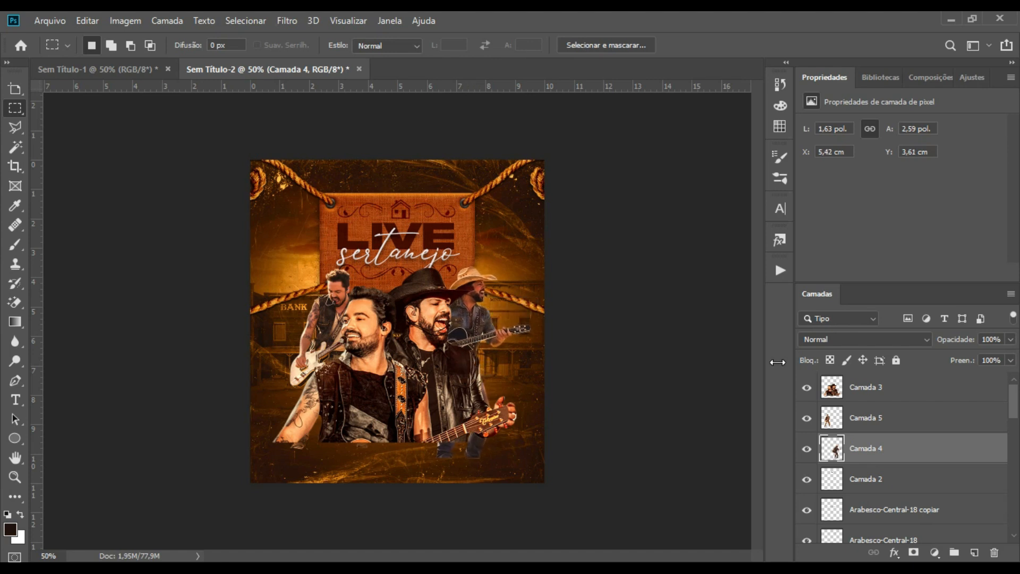
Group the two guitarist layers and toggle the group's visibility to check it.
left_click(908, 420, "ctrl")
key("ctrl+g")
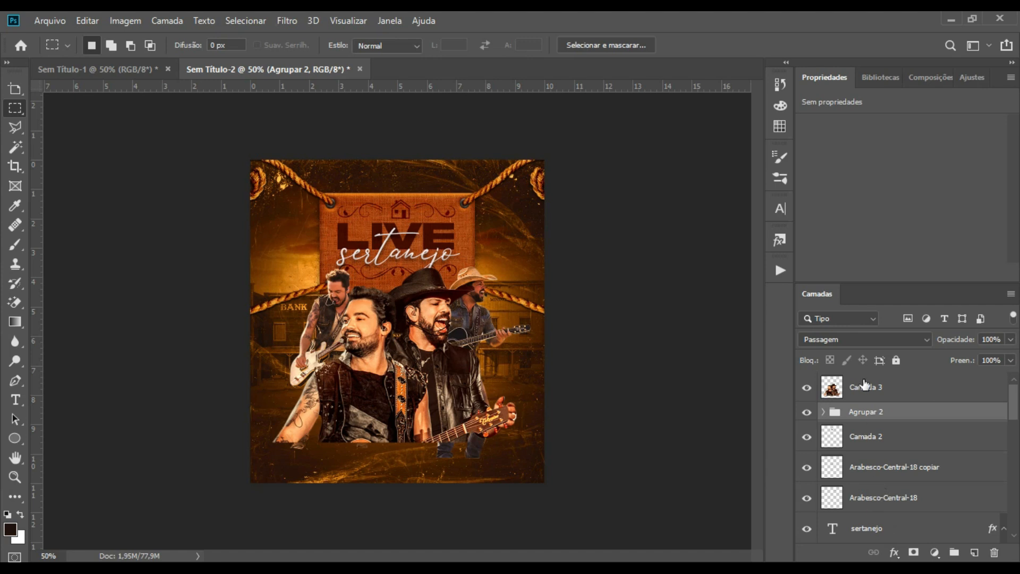
left_click(807, 413)
left_click(807, 412)
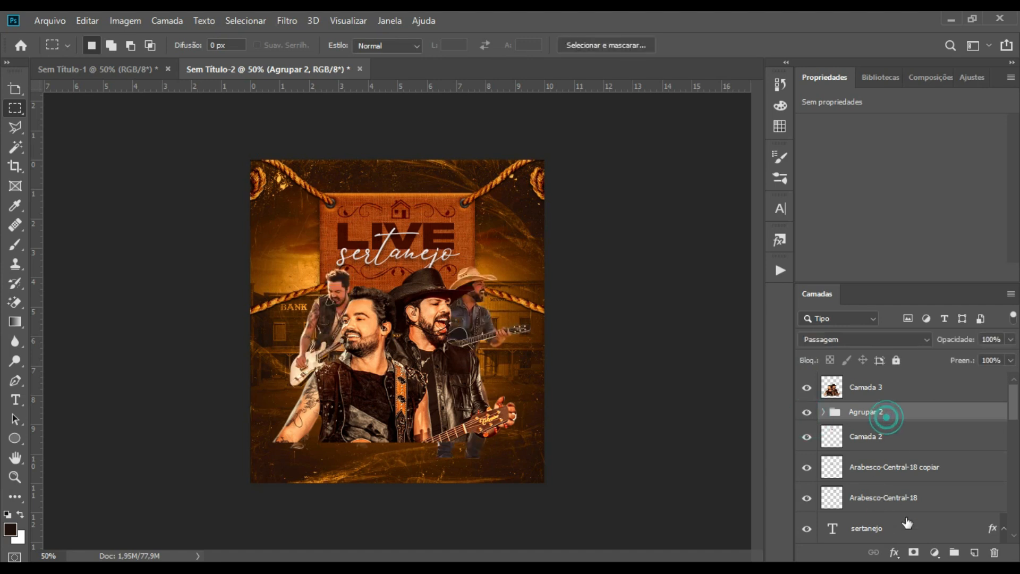
Add a layer mask to the guitarists' group and fade out their feet with a black gradient from below.
left_click(913, 553)
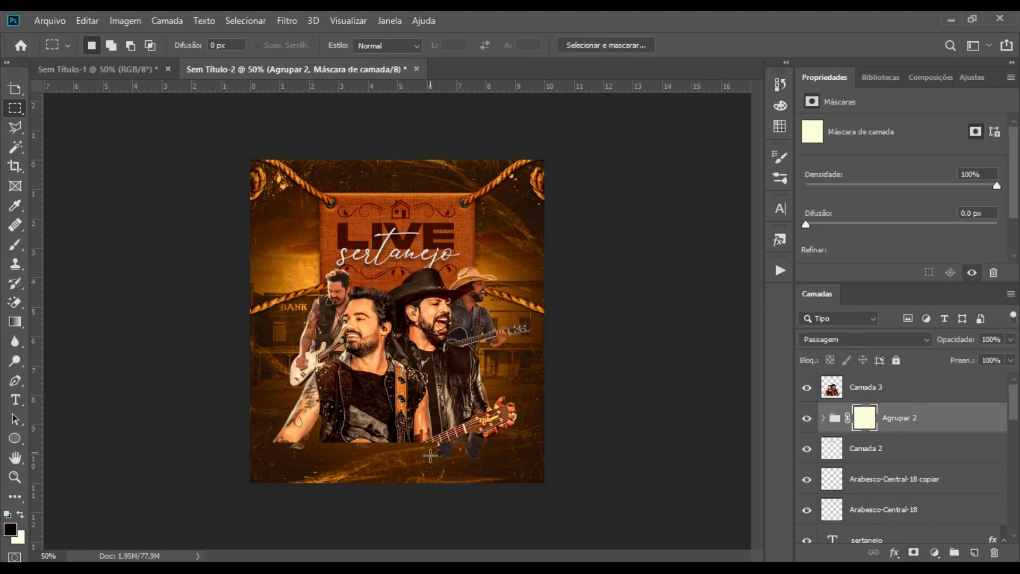
key("g")
mouse_move(452, 470)
left_mouse_down()
mouse_move(451, 406)
mouse_move(431, 415)
mouse_move(447, 431)
mouse_move(425, 429)
left_mouse_up()
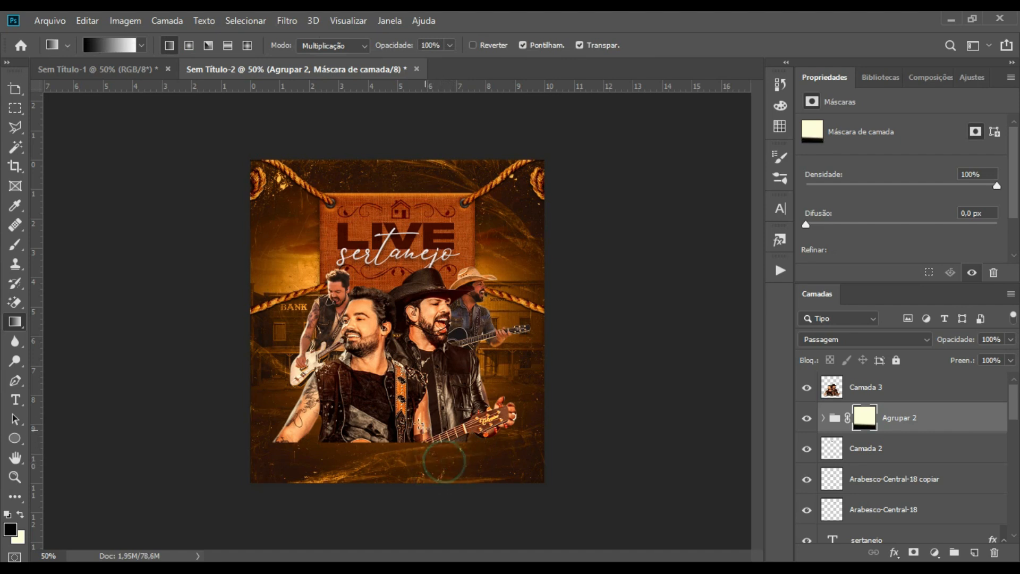
left_click(941, 429)
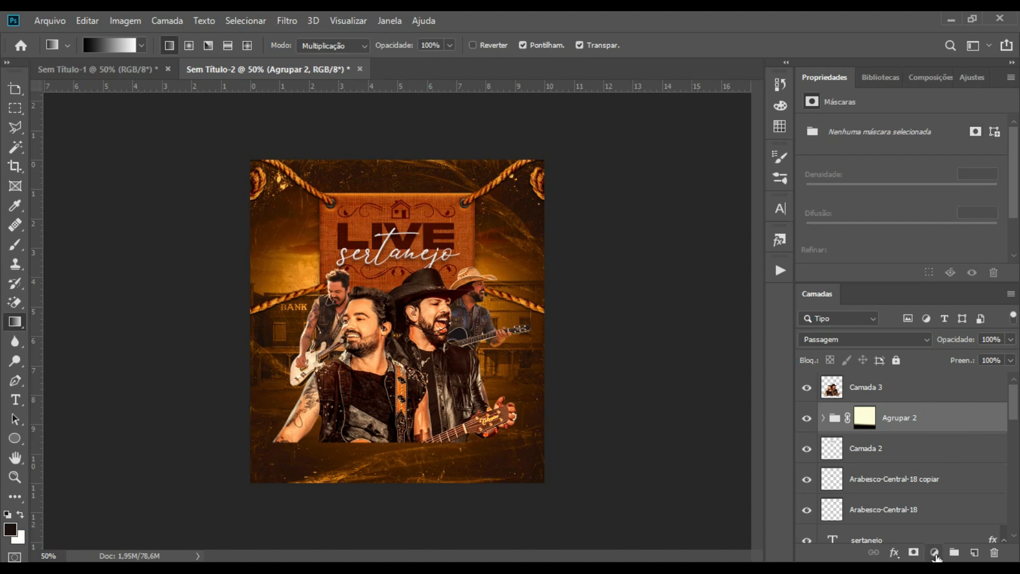
Add a Color Lookup adjustment with the EdgyAmber.3DL table above the guitarists' group and clip it to the group.
left_click(938, 552)
left_click(957, 474)
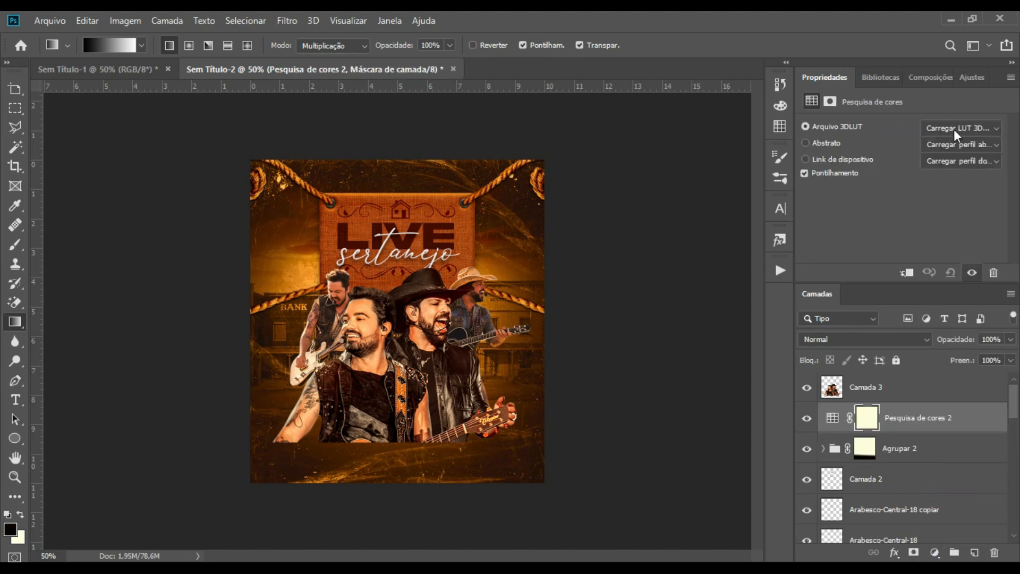
left_click(955, 127)
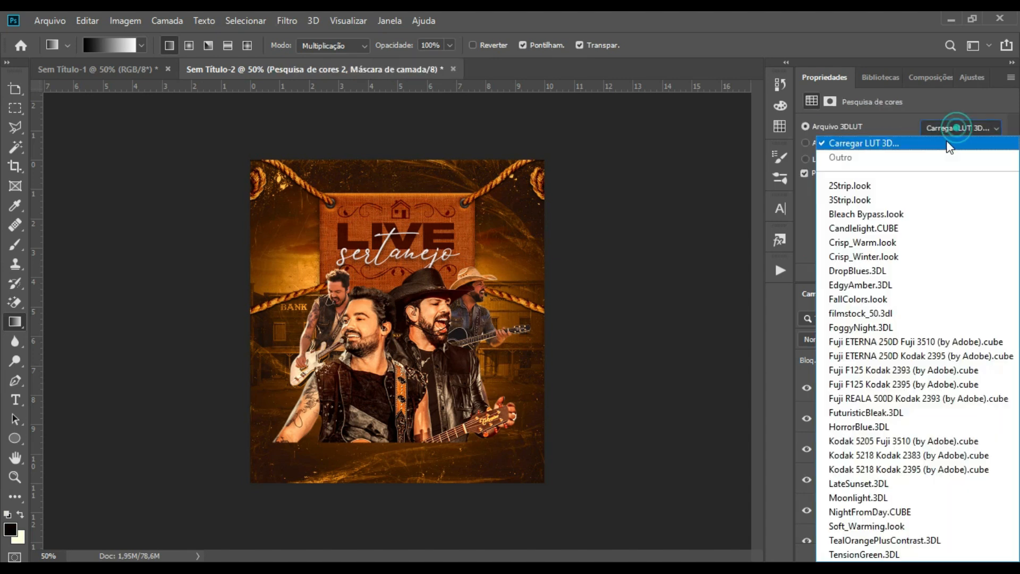
left_click(878, 285)
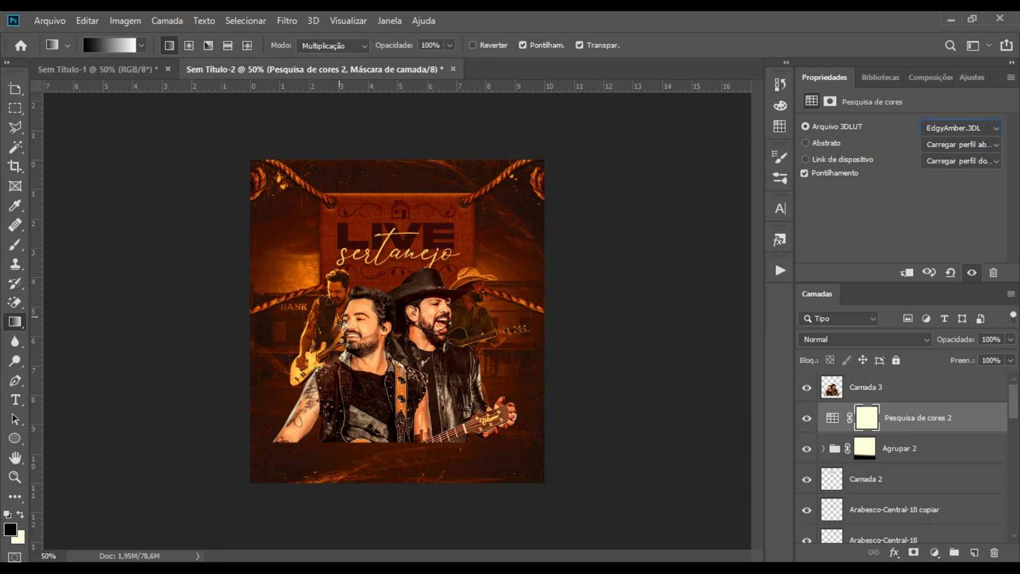
left_click(930, 429, "alt")
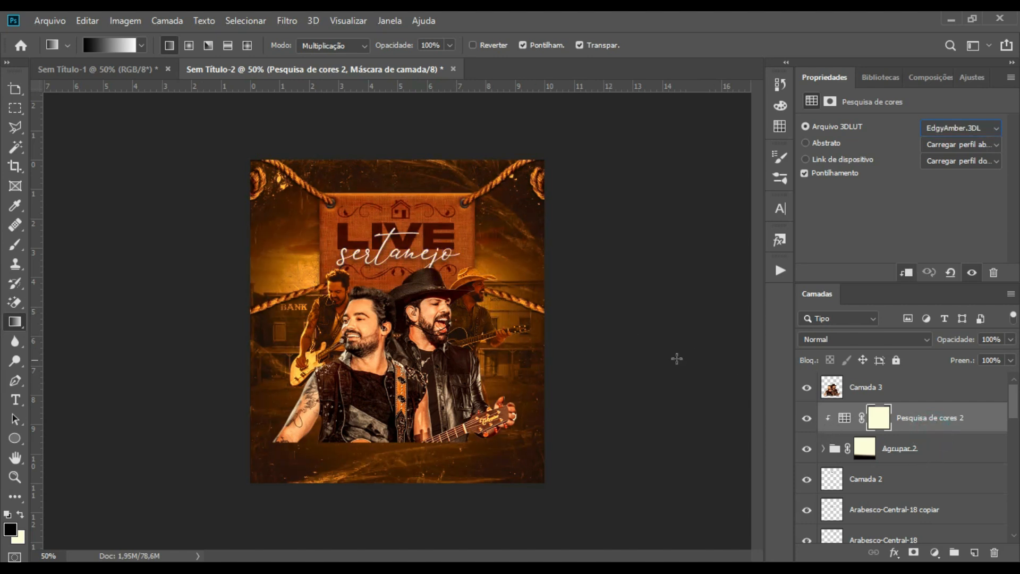
Try the Cor Mais Escura blend mode on the Color Lookup adjustment and compare the guitarists with and without it.
left_click(875, 339)
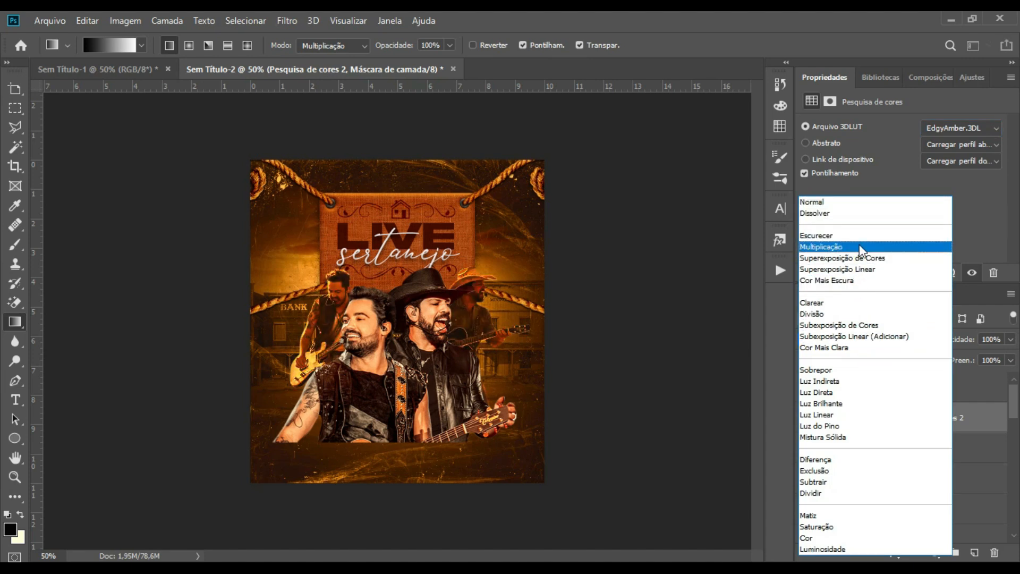
left_click(850, 285)
left_click(807, 418)
left_click(807, 420)
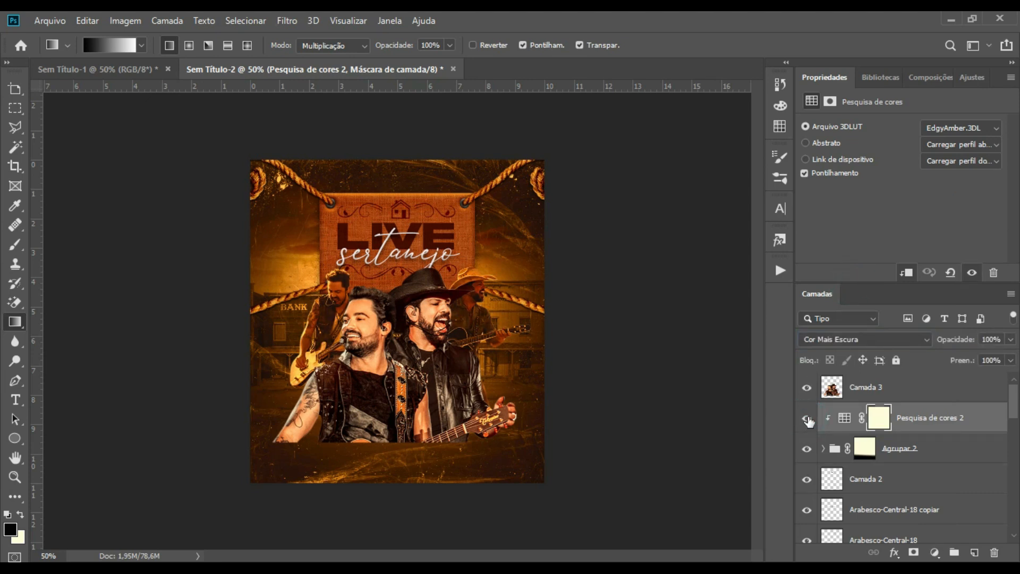
Set the Color Lookup adjustment's blend mode to Cor and check its effect on the guitarists.
left_click(863, 339)
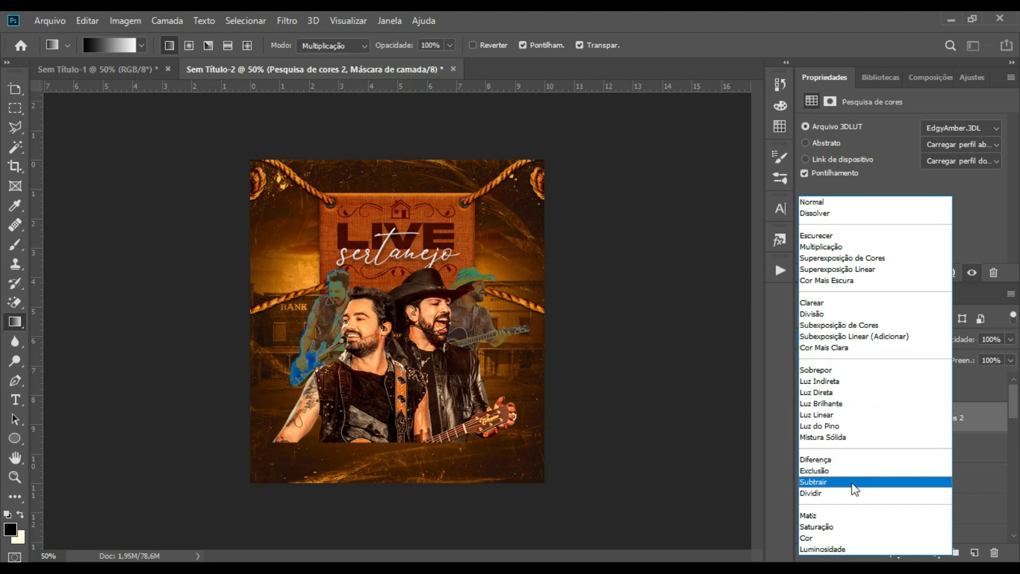
left_click(849, 538)
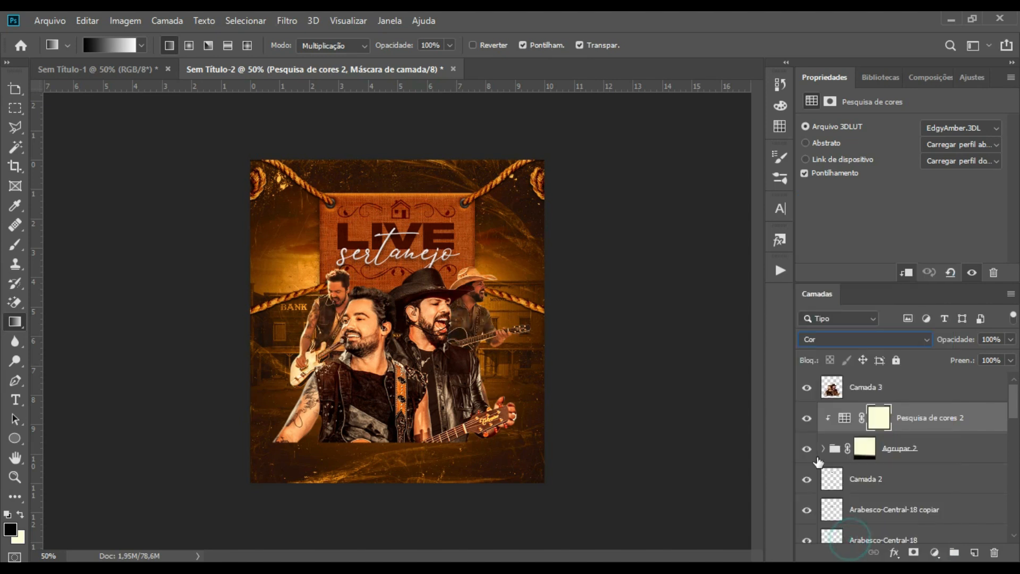
left_click(808, 419)
Scale the duo cutout down to 93,40% and shift it slightly lower on the flyer.
left_click(924, 390)
key("ctrl+t")
left_click_drag(516, 267, 502, 278)
mouse_move(454, 358)
left_mouse_down()
mouse_move(464, 354)
mouse_move(456, 366)
left_mouse_up()
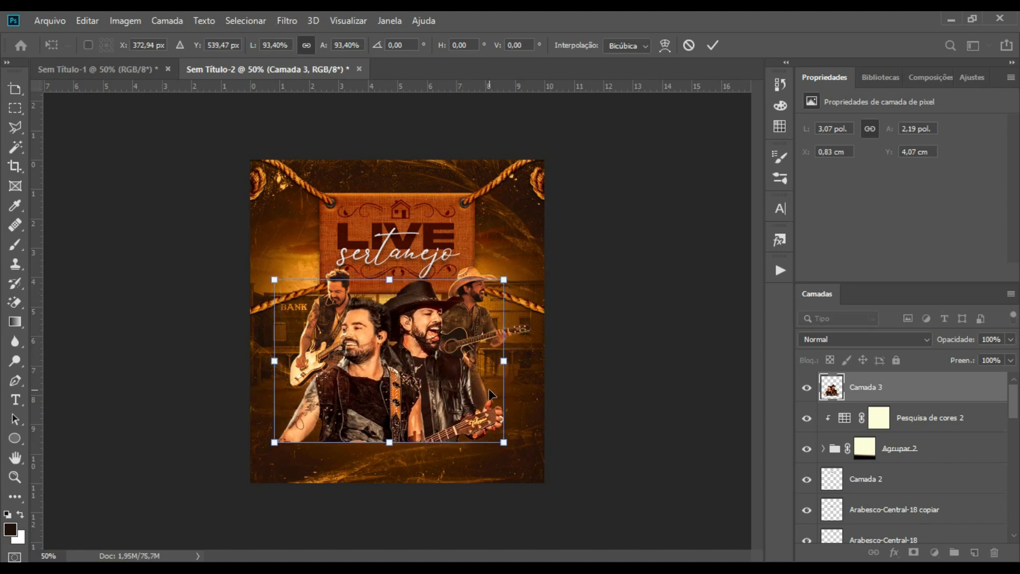
key("Return")
Add a layer mask to the duo and fade its lower edge into the background with several black gradients.
key("g")
left_click_drag(479, 409, 455, 397)
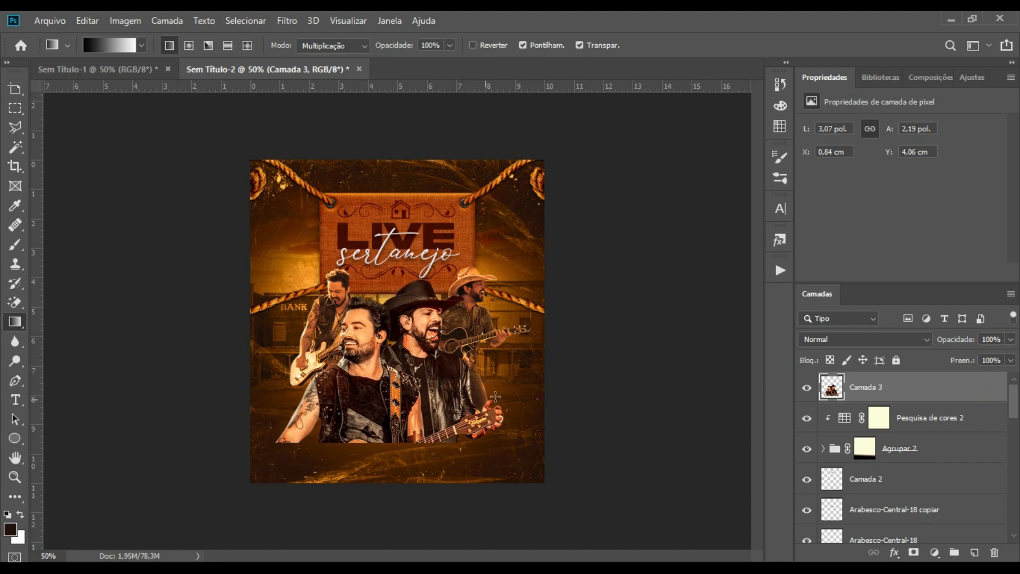
left_click(914, 553)
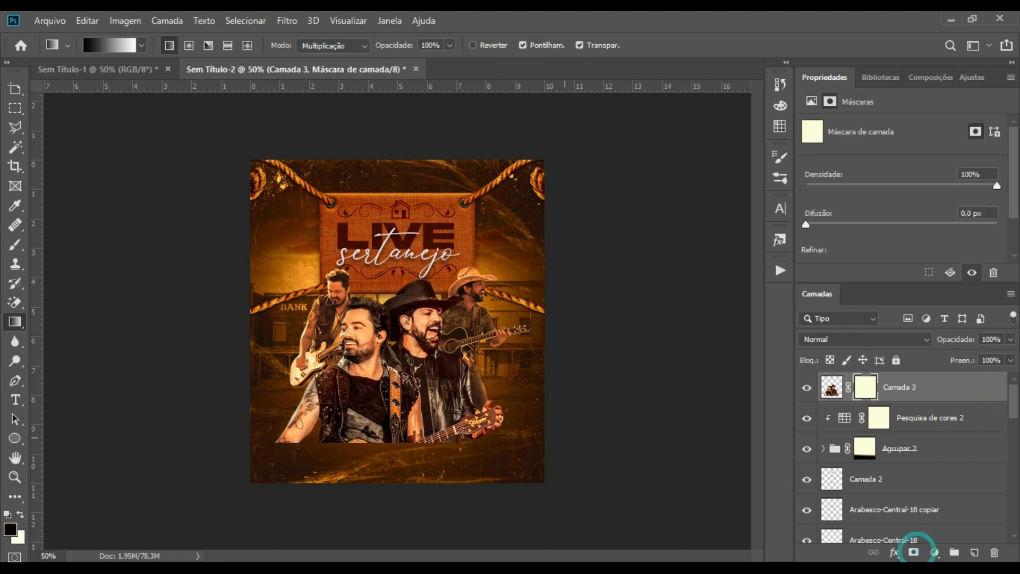
left_click_drag(334, 464, 346, 431)
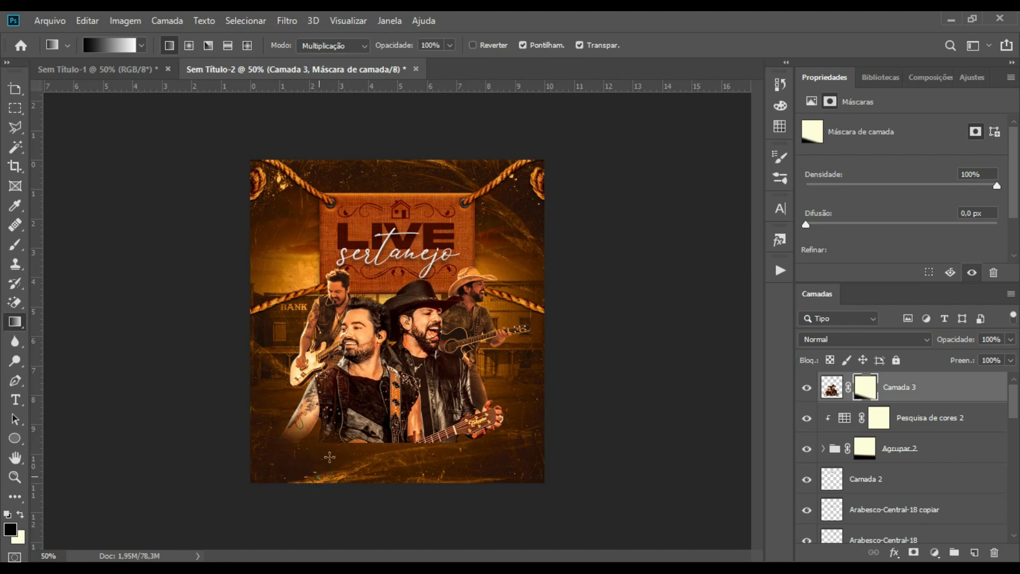
left_click_drag(430, 464, 448, 426)
left_click_drag(453, 465, 441, 447)
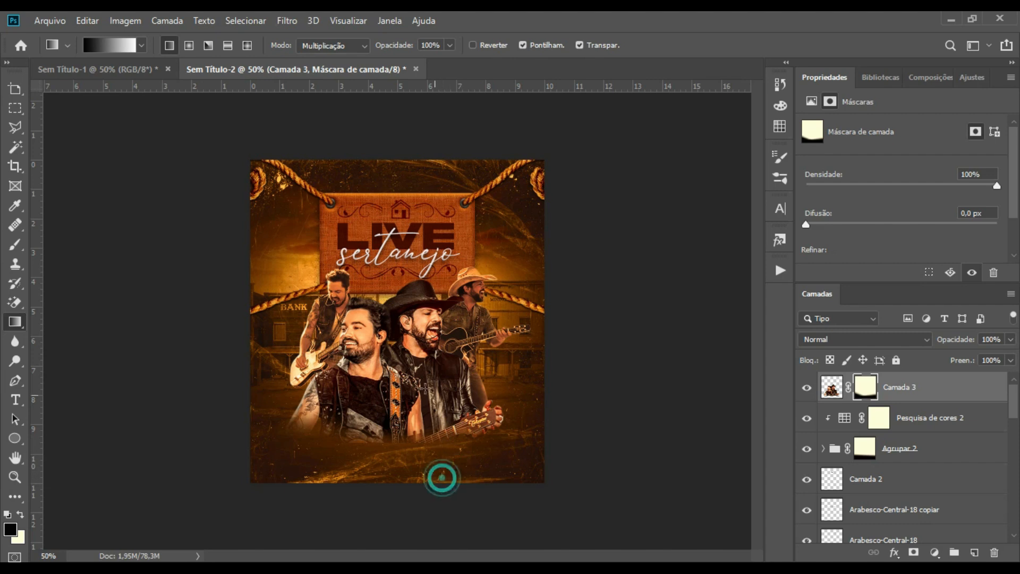
left_click(953, 393)
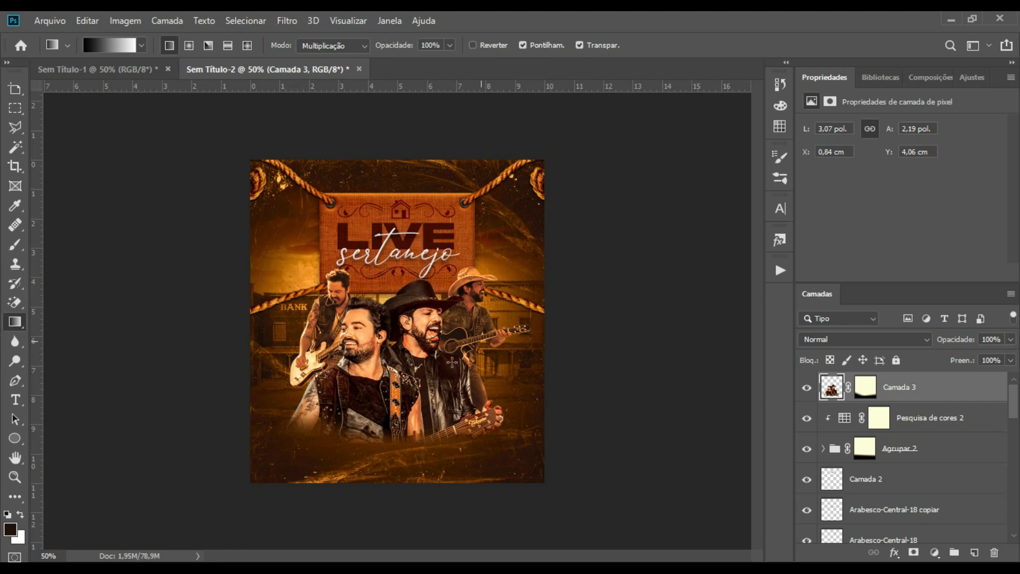
Switch to the TUTORIAL YOUTUBE LIVE SERTANEJA folder and place the cevada image in the flyer's lower right corner.
key("alt+Tab")
key("alt+Tab")
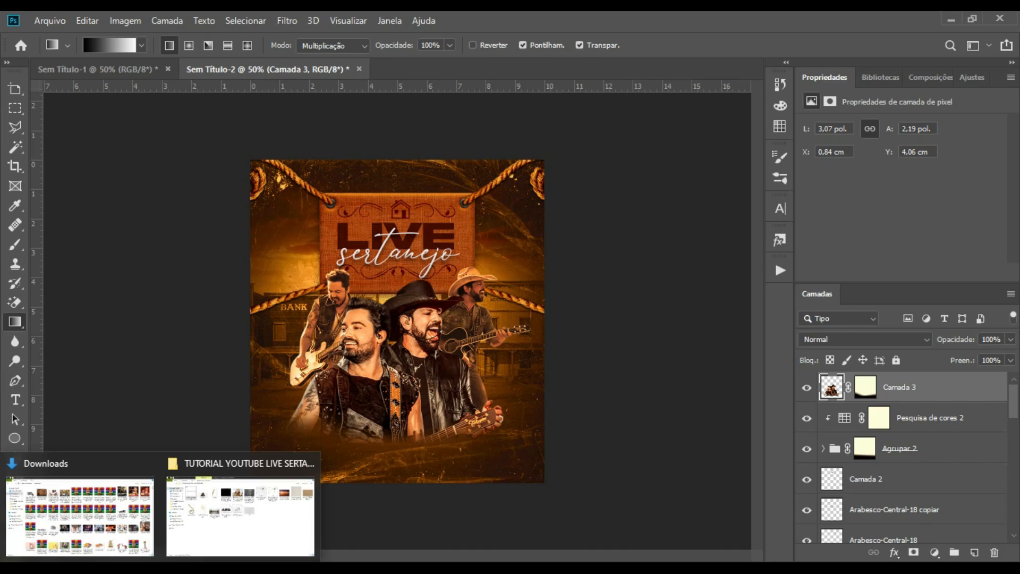
left_click(202, 521)
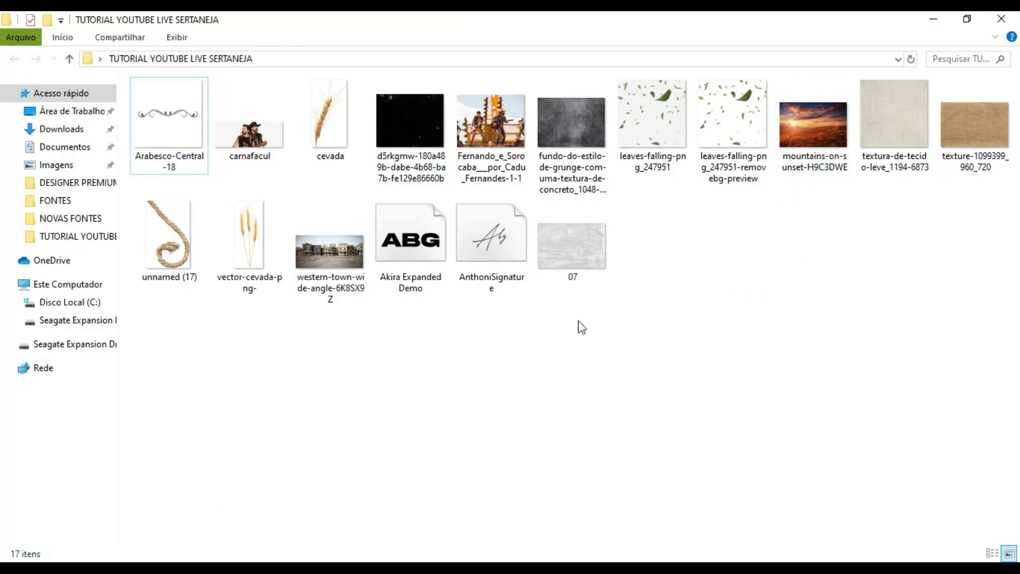
left_click(327, 132)
left_click_drag(326, 131, 467, 352)
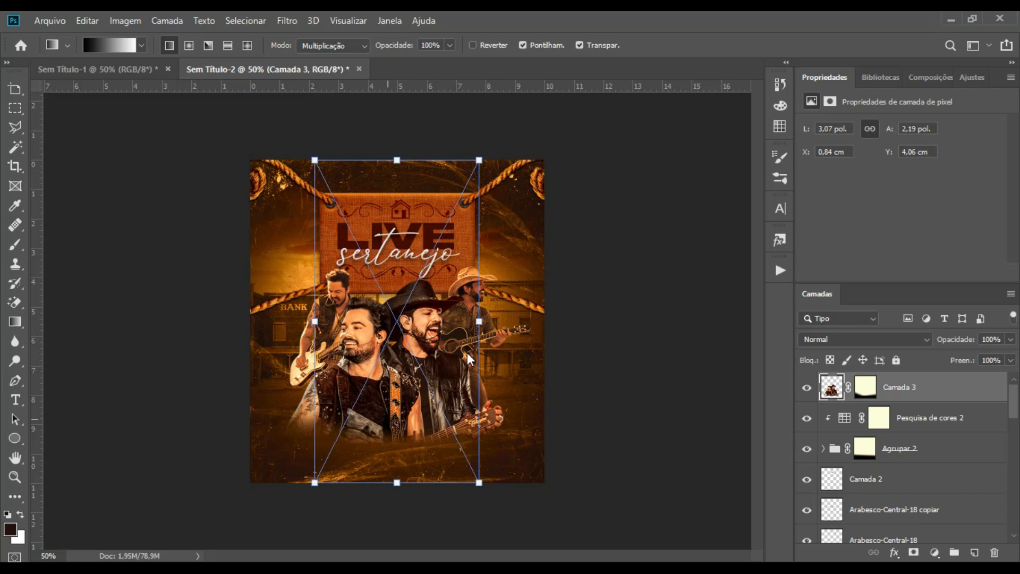
left_click_drag(432, 300, 577, 393)
key("Return")
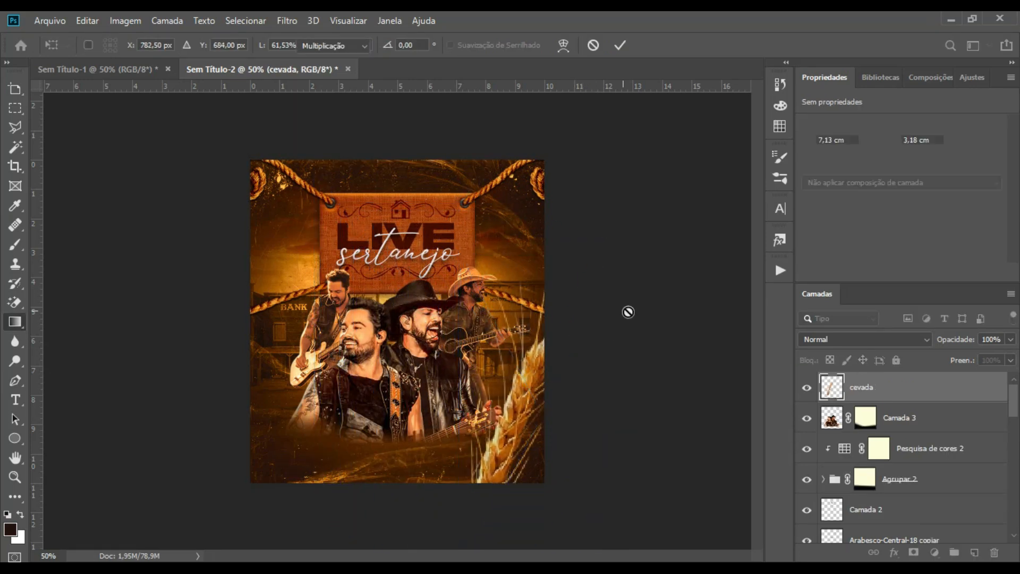
Scale the barley stalk down to about 43% and move it against the flyer's lower right edge.
key("ctrl+t")
left_click_drag(625, 253, 574, 346)
left_click_drag(547, 452, 574, 413)
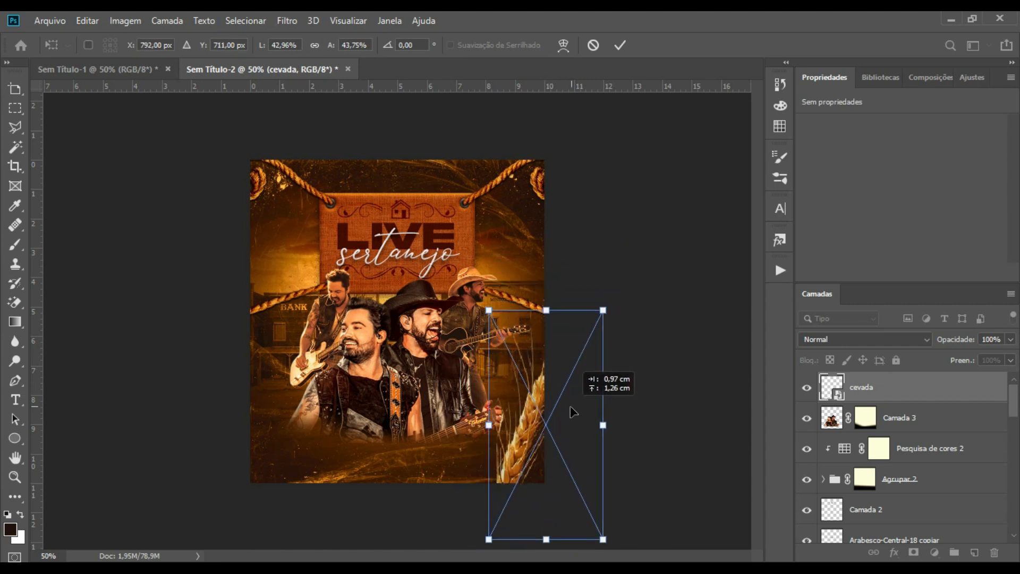
key("Return")
key("g")
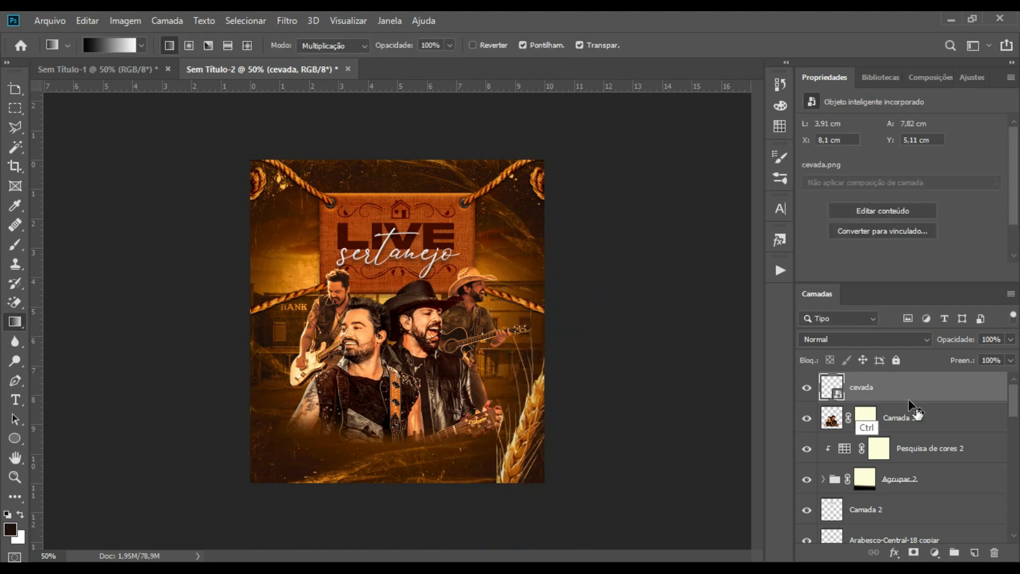
Duplicate the barley stalk, then shrink the lower one to 27,06% wide by 34,87% high and set it just left of the other.
key("ctrl+j")
left_click(898, 418)
key("ctrl+t")
left_click_drag(603, 309, 560, 353)
mouse_move(533, 420)
left_mouse_down()
mouse_move(527, 393)
mouse_move(530, 404)
left_mouse_up()
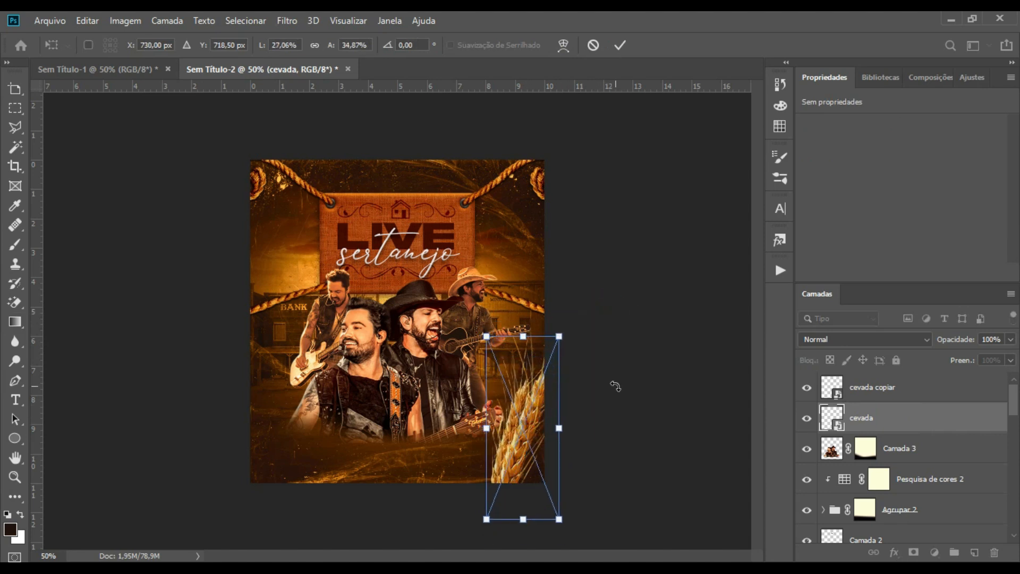
key("Return")
Merge the two barley layers into one layer.
left_click(903, 399, "shift")
right_click(903, 400)
left_click(775, 454)
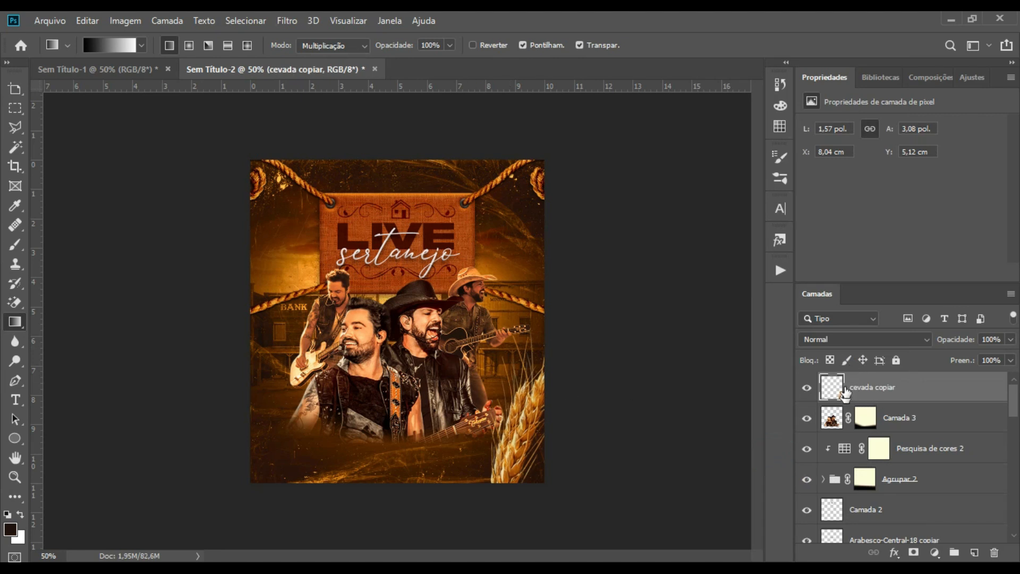
Apply a motion blur with a 23° angle and 8-pixel distance to the merged barley layer.
left_click(808, 388)
left_click(808, 389)
left_click(279, 19)
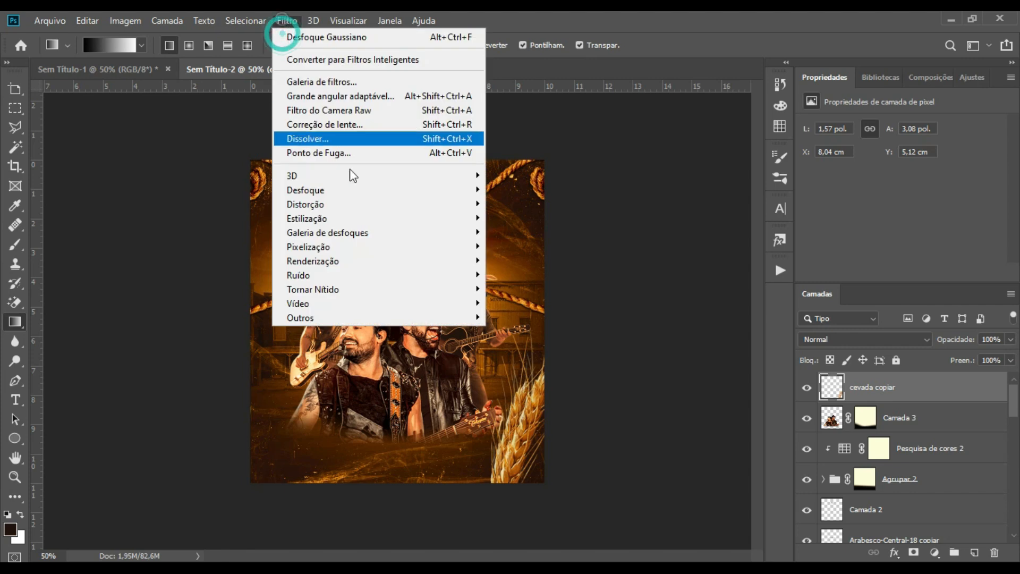
mouse_move(373, 191)
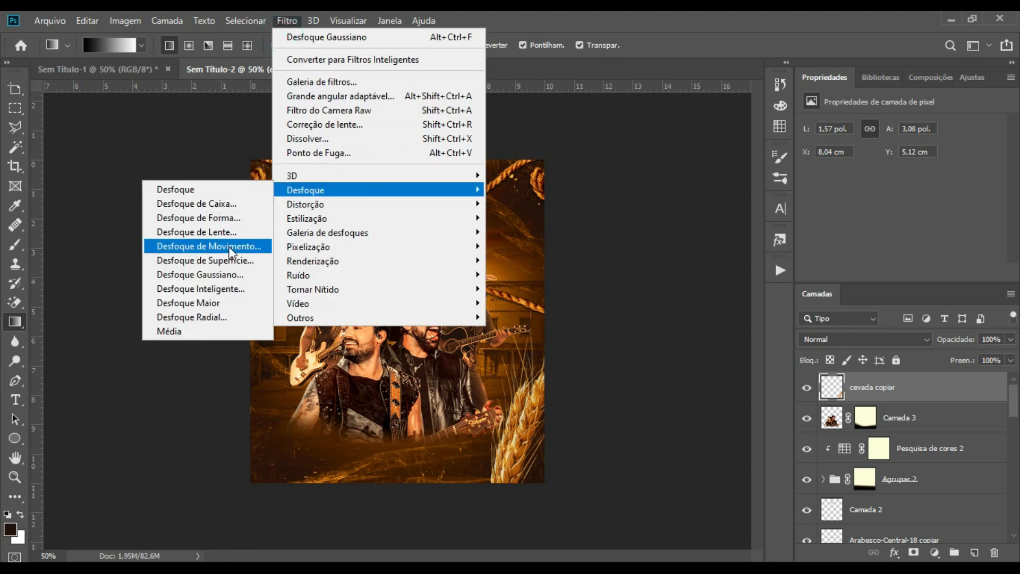
left_click(207, 246)
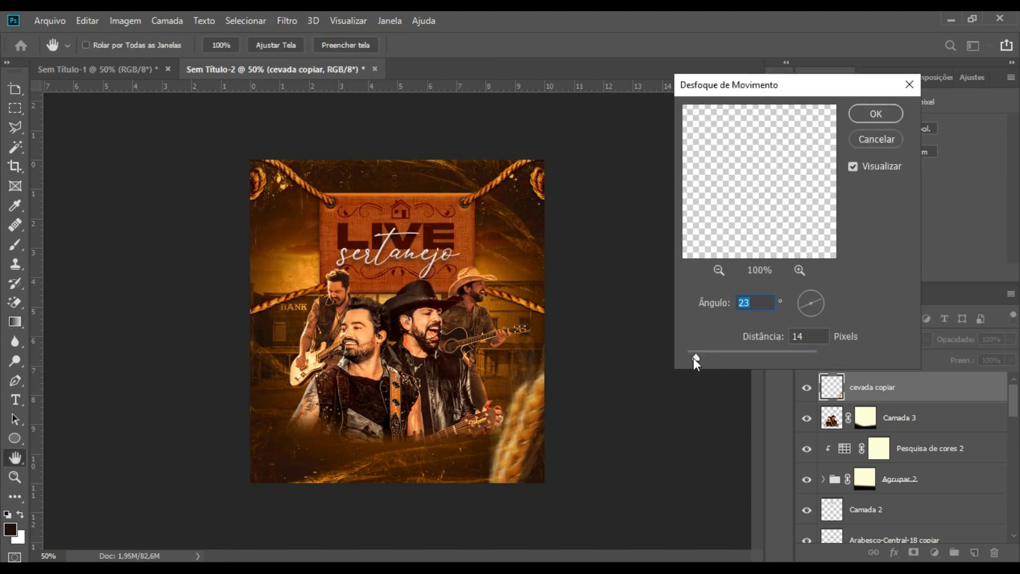
left_click_drag(694, 356, 692, 356)
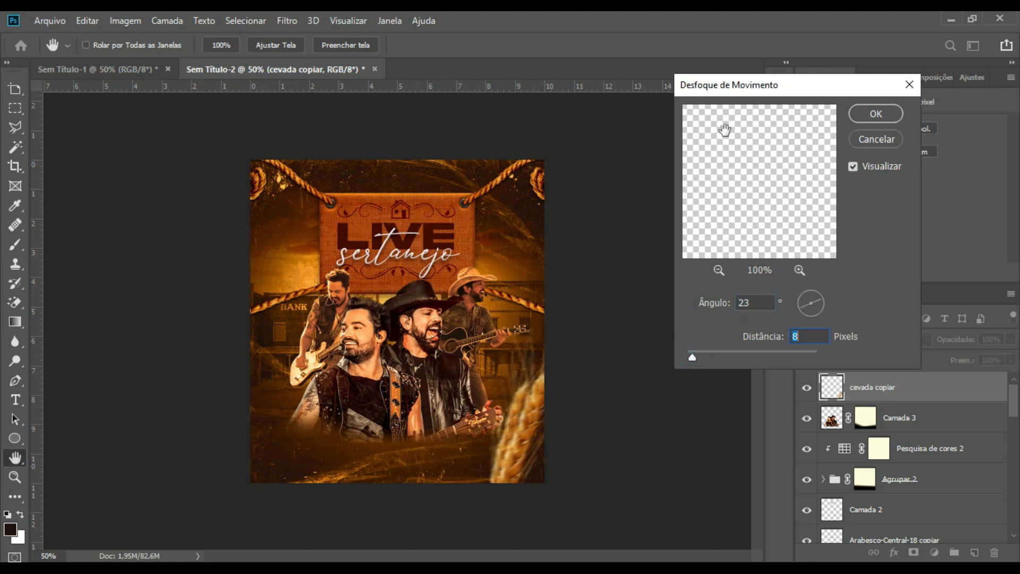
left_click(875, 114)
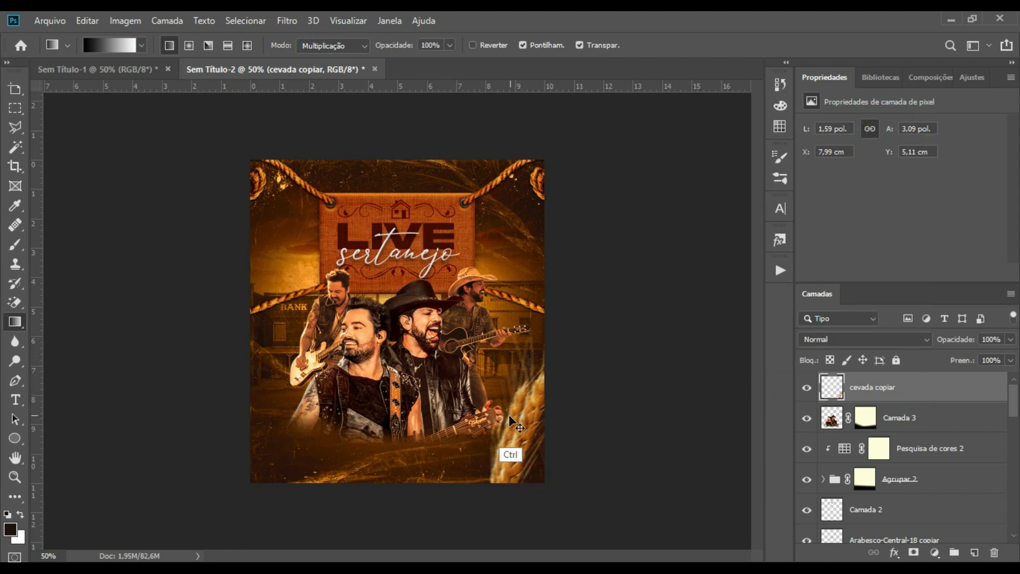
Duplicate the blurred barley, flip the copy horizontally and move it to the flyer's lower left edge.
key("ctrl+j")
key("ctrl+t")
right_click(531, 428)
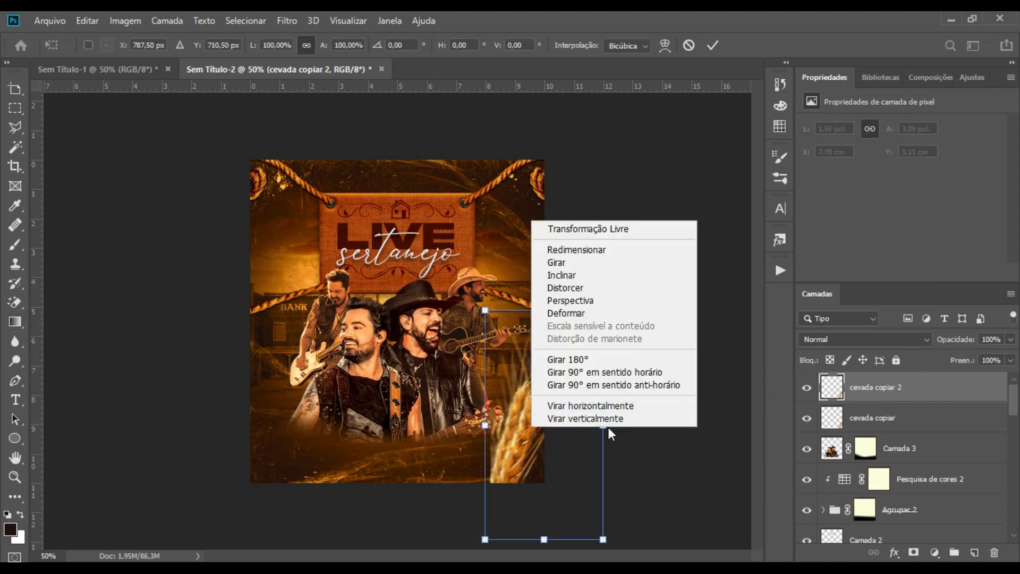
left_click(635, 410)
left_click_drag(537, 436, 239, 448)
key("Return")
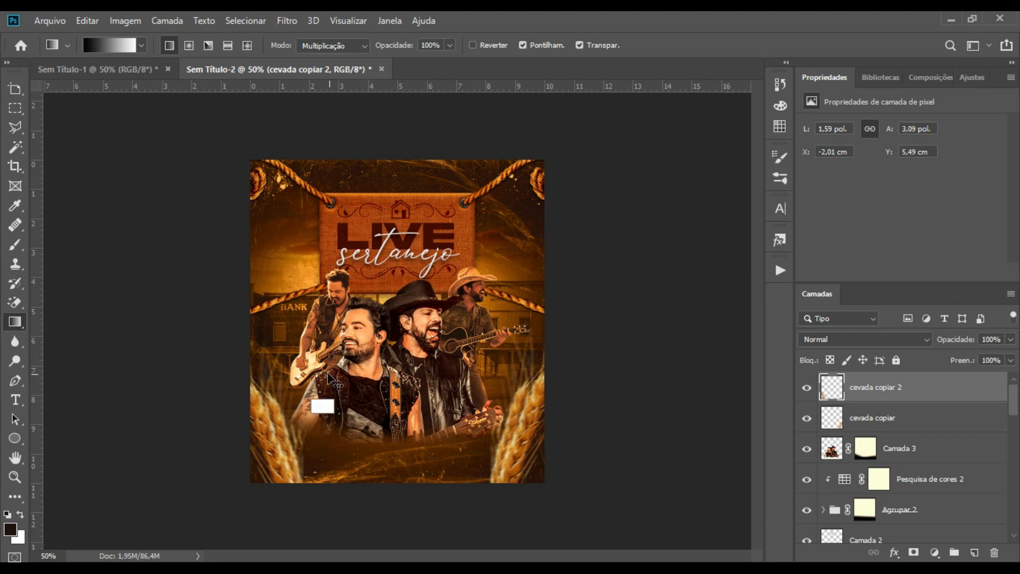
Scale the flipped barley copy down to about 84% and keep it against the flyer's left edge.
key("ctrl+t")
left_click_drag(295, 343, 278, 379)
left_click_drag(253, 437, 257, 407)
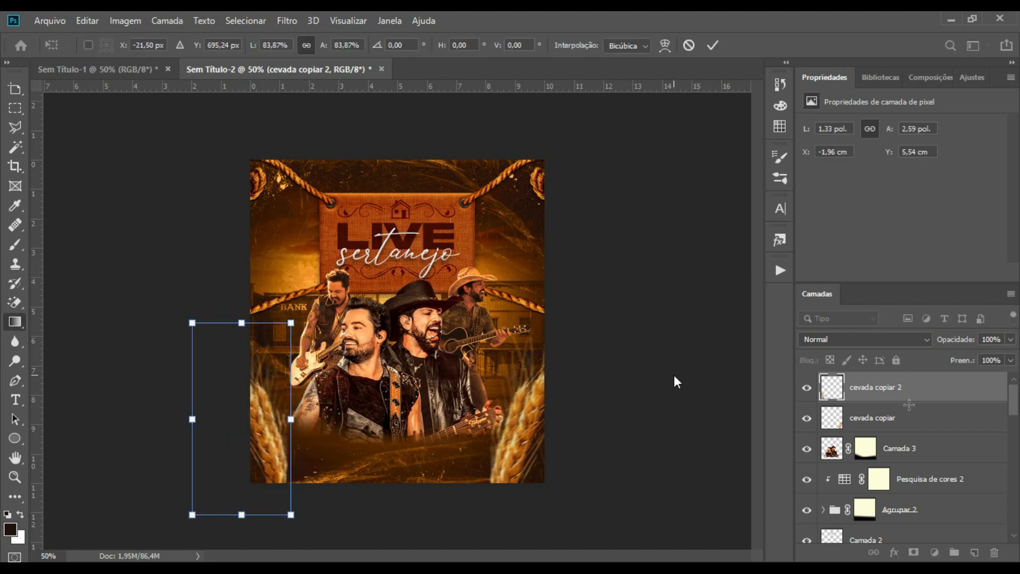
key("Return")
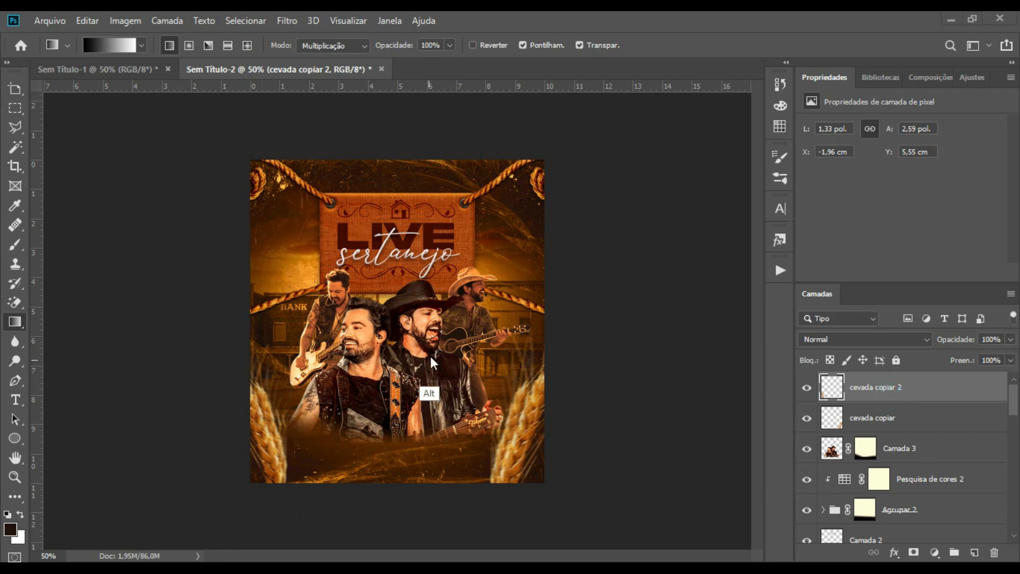
Switch to the TUTORIAL YOUTUBE LIVE SERTANEJA folder and place the textura-de-tecido-leve_1194-6873 image on the flyer.
key("alt+Tab")
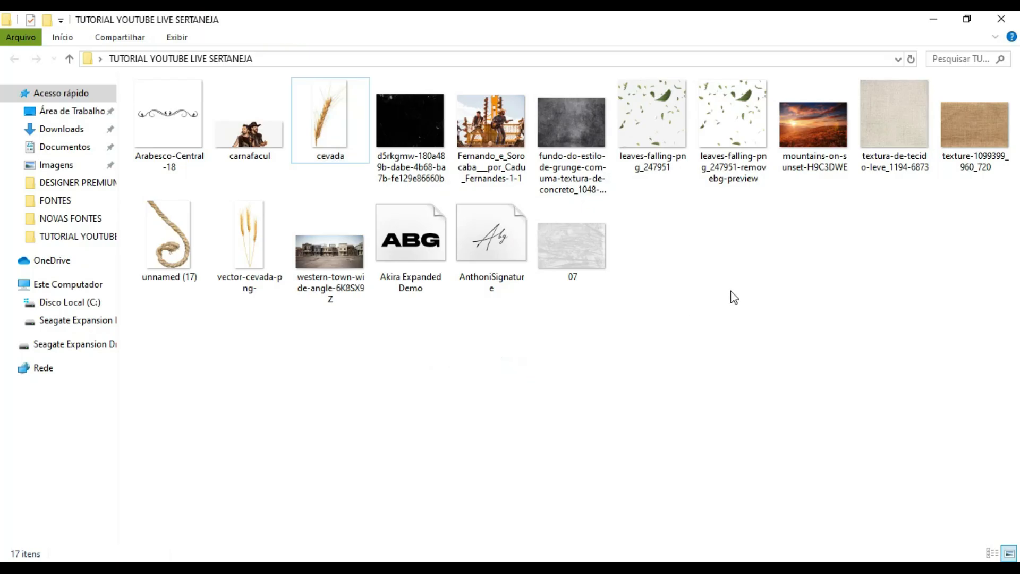
left_click_drag(917, 131, 497, 322)
key("Return")
Duplicate the fabric texture, flip the copy horizontally and line it up edge to edge with the original.
key("ctrl+j")
key("ctrl+t")
right_click(497, 314)
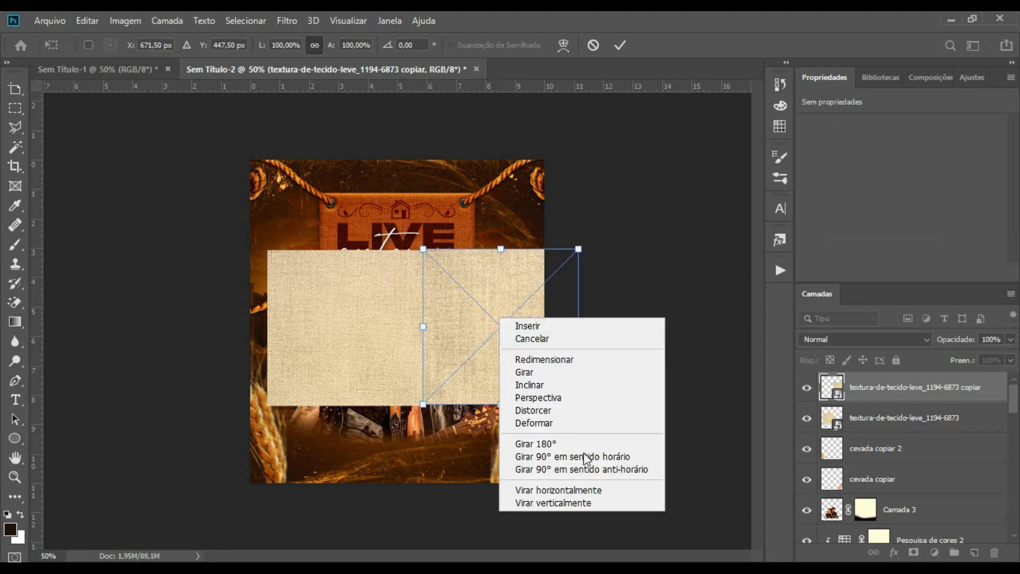
left_click(584, 485)
key("Return")
left_click_drag(473, 334, 474, 340)
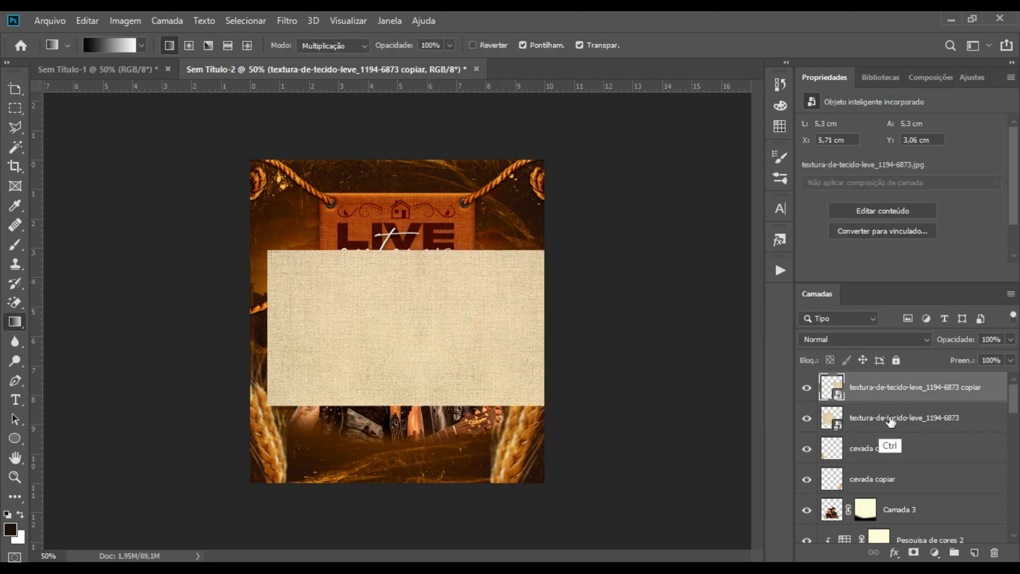
Merge the two fabric texture layers into one layer.
left_click(888, 420, "ctrl")
right_click(874, 410)
left_click(783, 457)
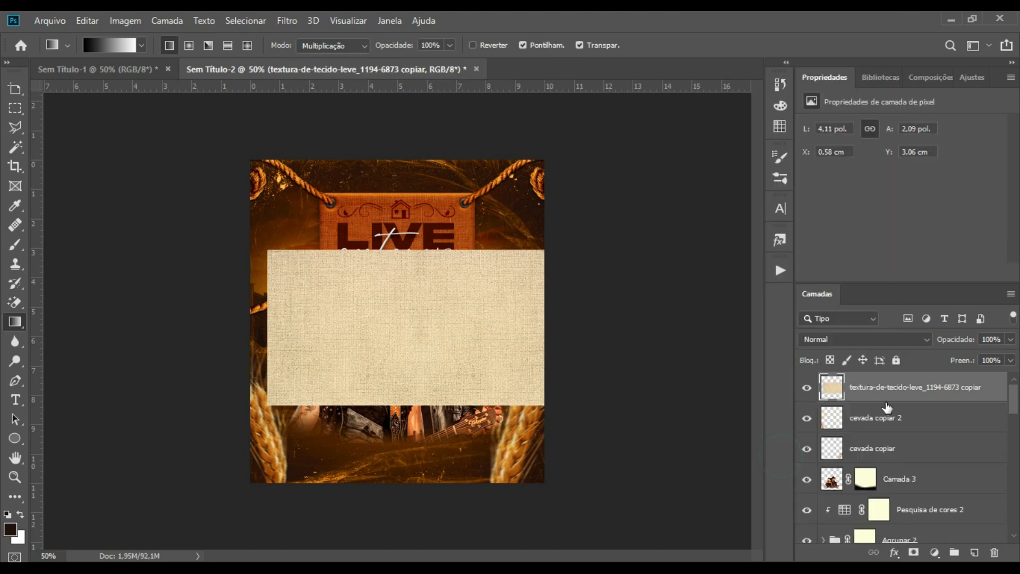
Move the merged fabric over the flyer's lower part, with its upper edge at about 6,38 cm.
left_click_drag(422, 349, 421, 387)
left_click_drag(401, 471, 403, 523)
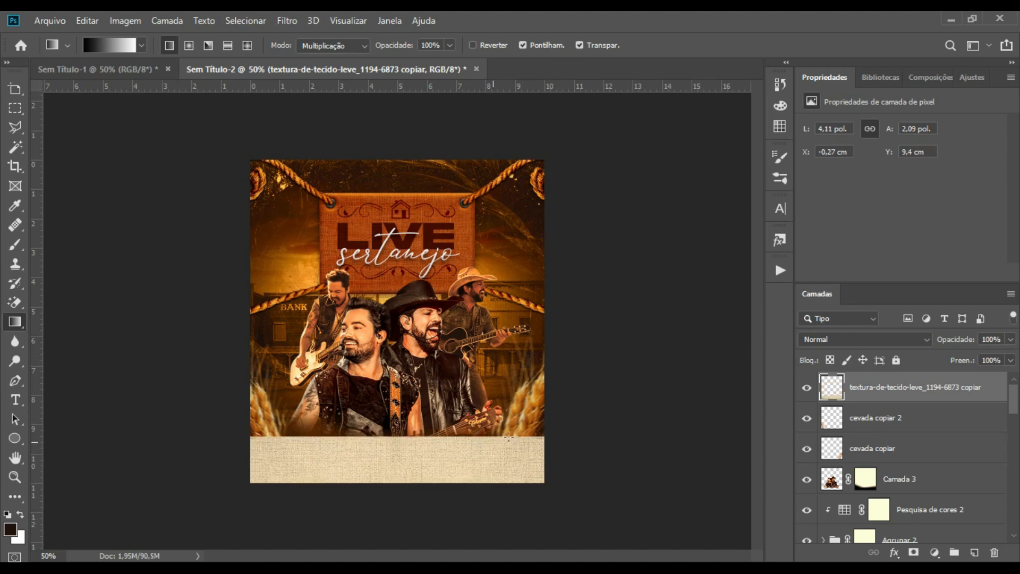
left_click(809, 387)
left_click(872, 391)
left_click_drag(423, 465, 426, 479)
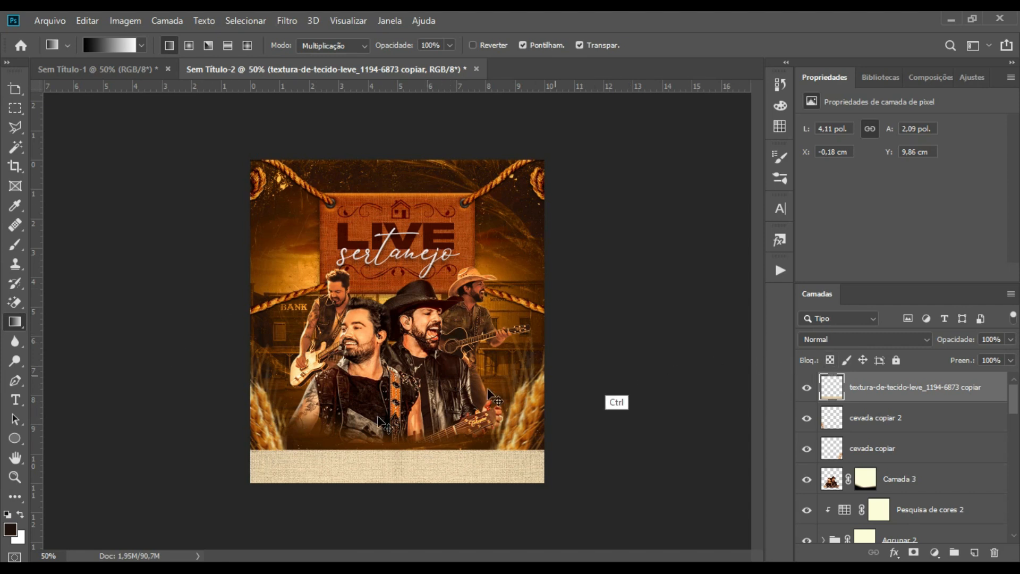
left_click_drag(390, 479, 392, 387)
Recolour the fabric dark reddish brown with hue -29, saturation +68 and lightness -74.
key("ctrl+u")
left_click_drag(745, 242, 796, 241)
left_click_drag(745, 281, 696, 281)
left_click_drag(745, 202, 717, 212)
left_click_drag(696, 280, 689, 278)
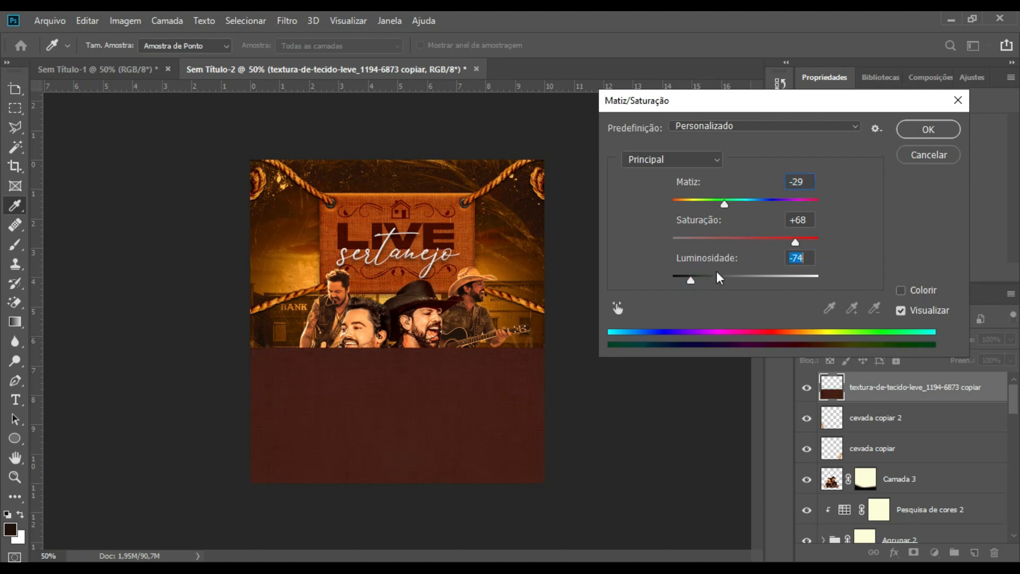
left_click(919, 130)
Set the fabric's blend mode to Multiplicação and fade its upper part out with a gradient layer mask.
left_click(866, 339)
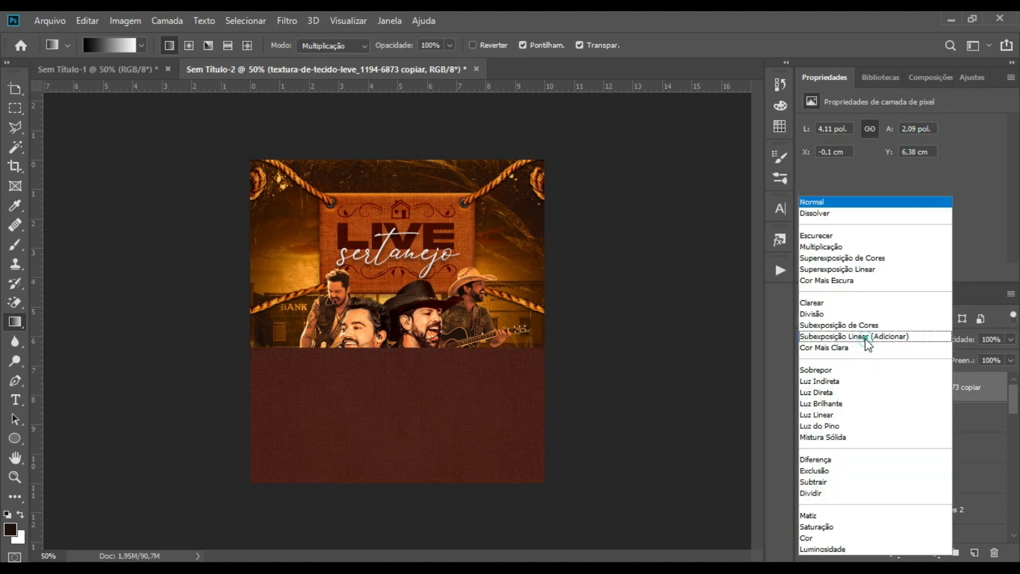
left_click(857, 247)
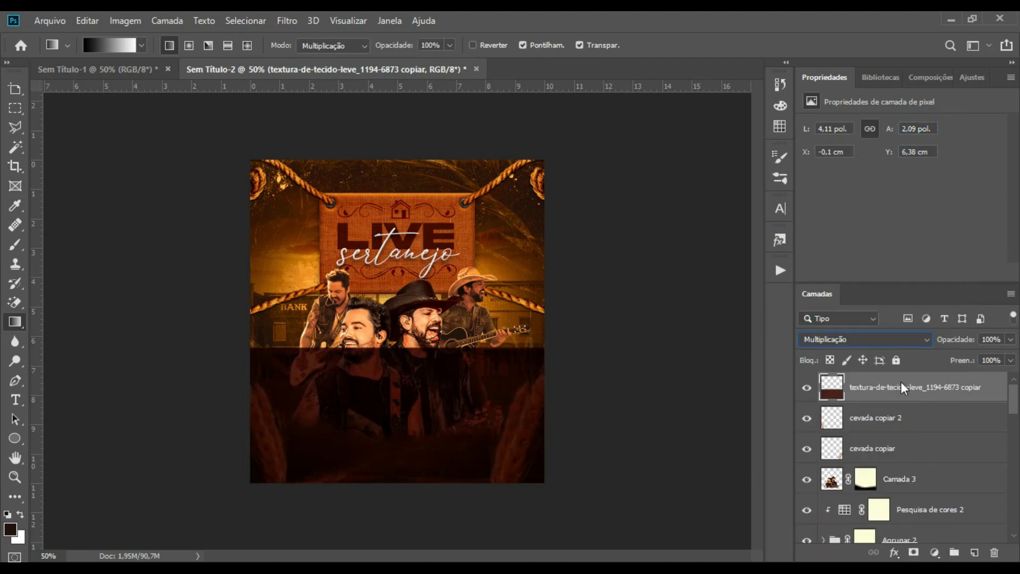
left_click(915, 553)
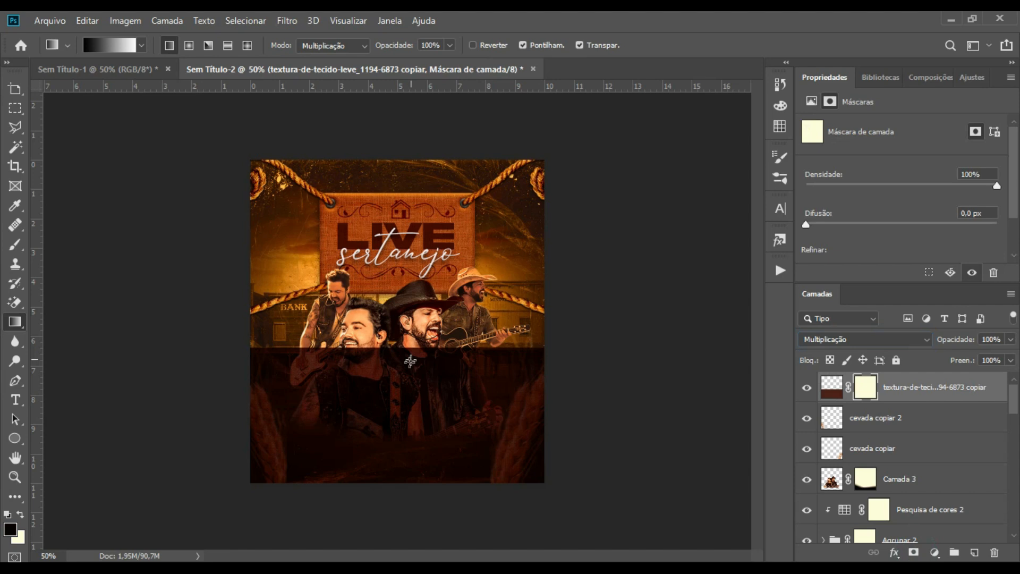
left_click_drag(405, 393, 404, 400)
left_click_drag(397, 322, 397, 428)
left_click_drag(392, 288, 388, 461)
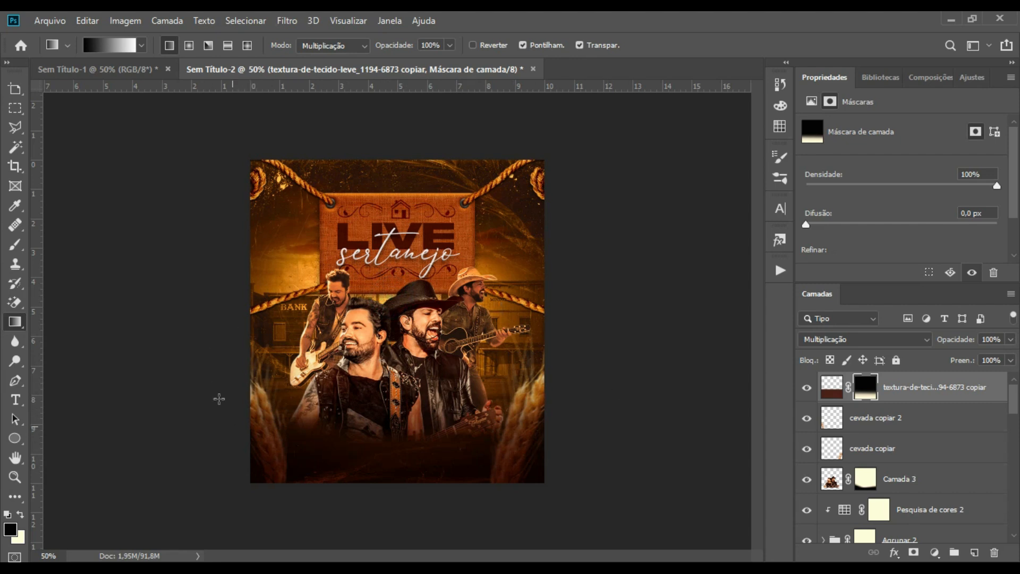
left_click(806, 387)
left_click(806, 387)
key("ctrl+1")
key("ctrl+minus")
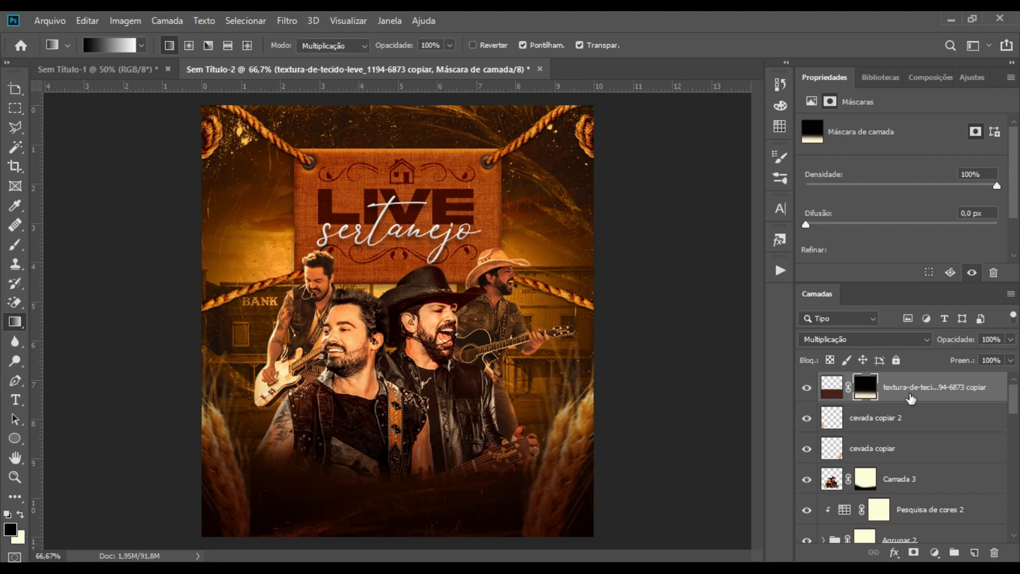
Duplicate the masked fabric layer, then set the copy to Normal blend mode with 24% fill.
key("ctrl+j")
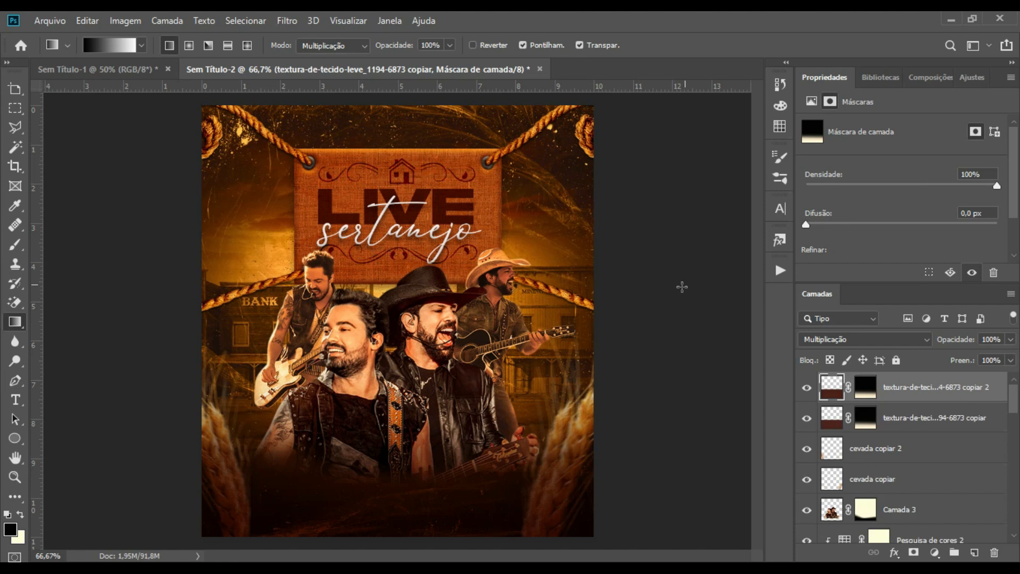
left_click(862, 339)
left_click(848, 206)
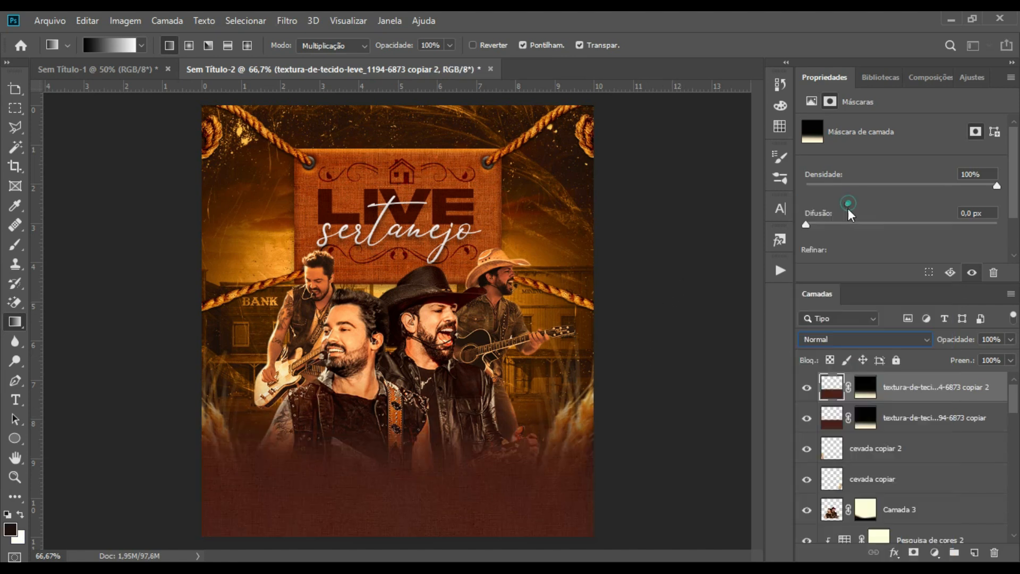
left_click(1010, 360)
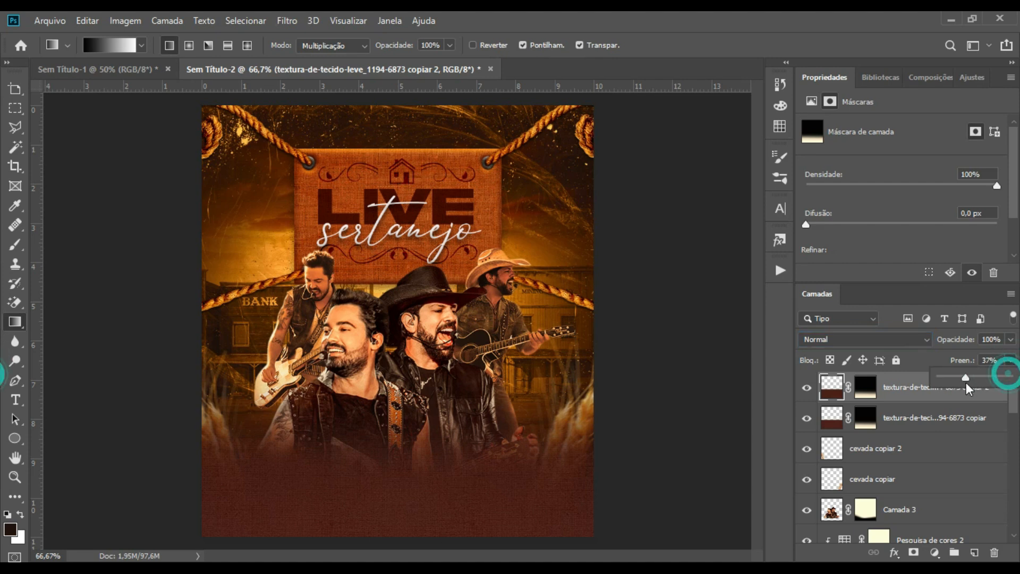
left_click_drag(970, 383, 946, 379)
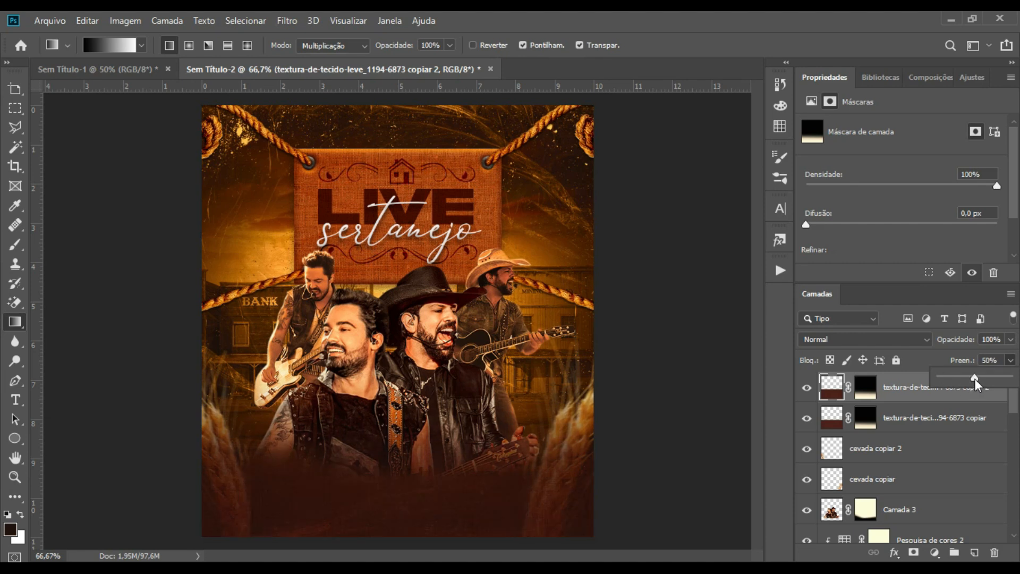
left_click_drag(974, 378, 957, 382)
left_click(905, 390)
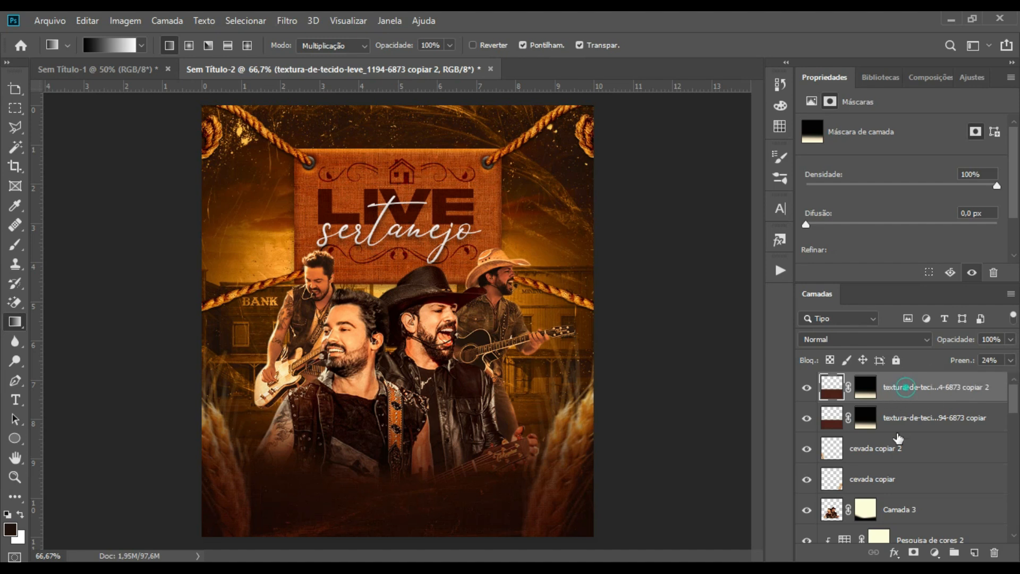
key("ctrl+minus")
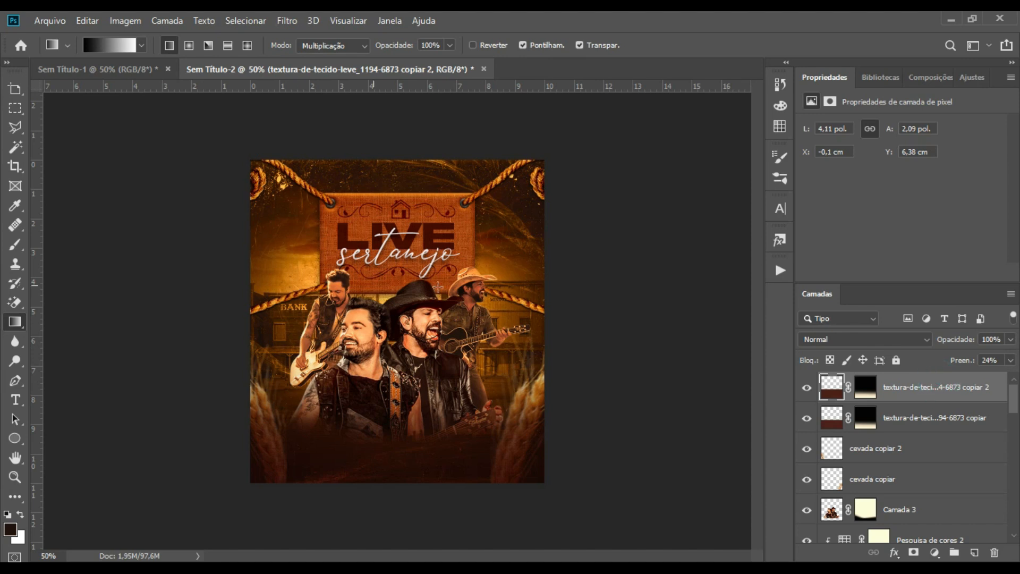
Group the two fabric texture layers, then group the barley and Camada 3 layers below them.
left_click(925, 423, "ctrl")
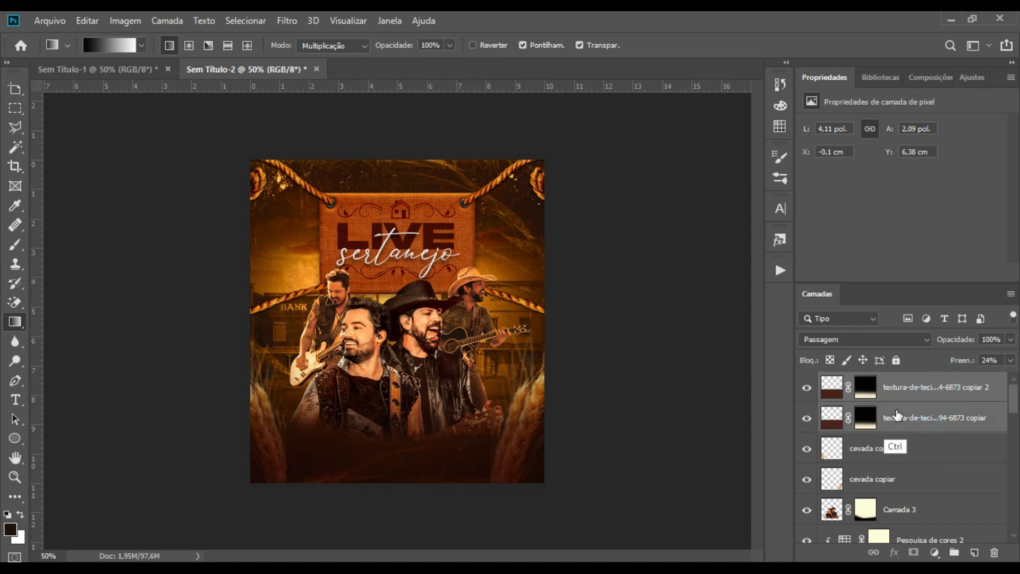
key("ctrl+g")
left_click(893, 405)
left_click(892, 439, "ctrl")
key("ctrl+g")
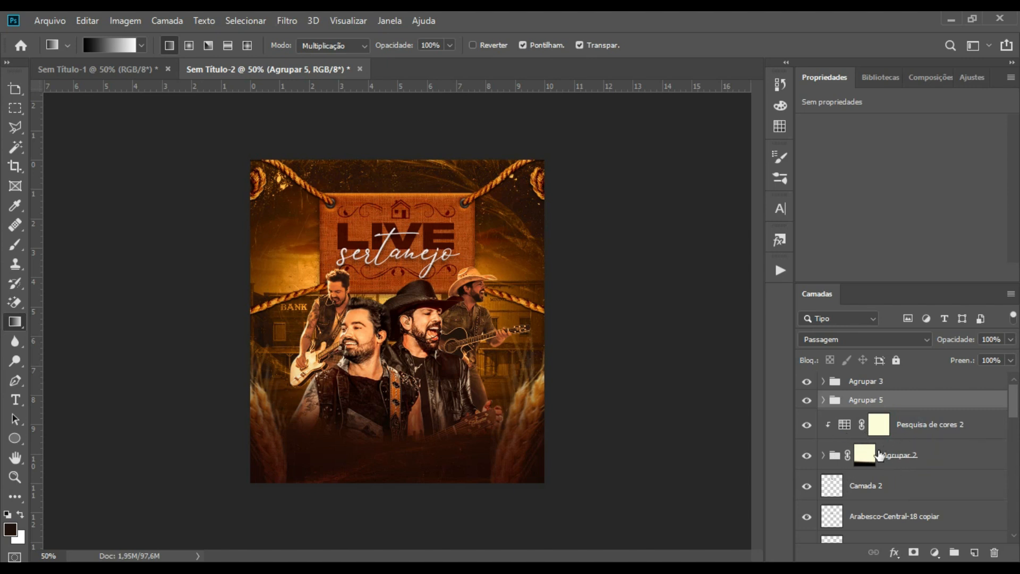
Group the sign's house icon, arabesque and text layers, from Camada 2 down to live.
left_click(887, 485)
left_click(808, 486)
left_click(810, 489)
left_click_drag(1015, 401, 1012, 445)
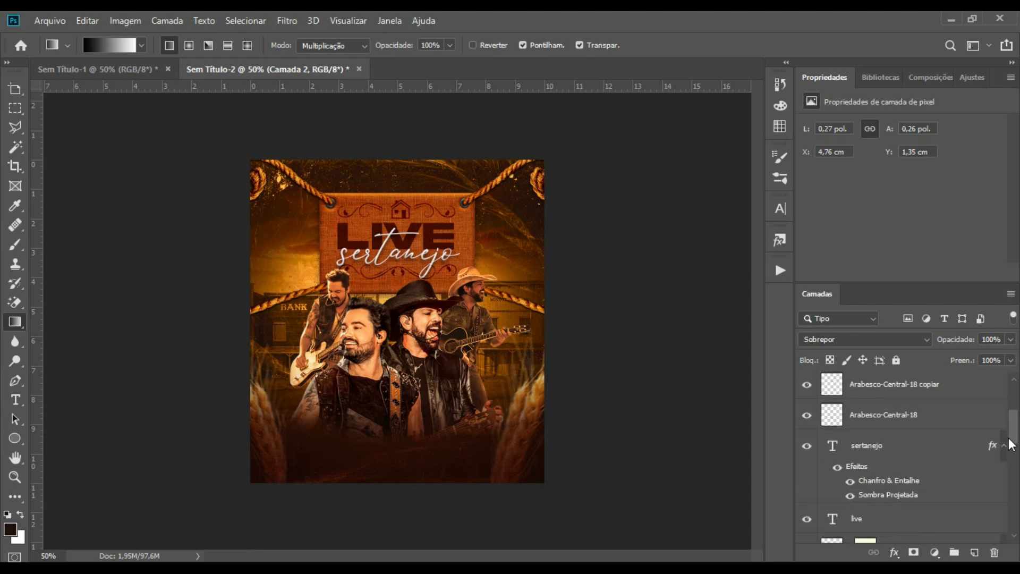
left_click(898, 519, "shift")
key("ctrl+g")
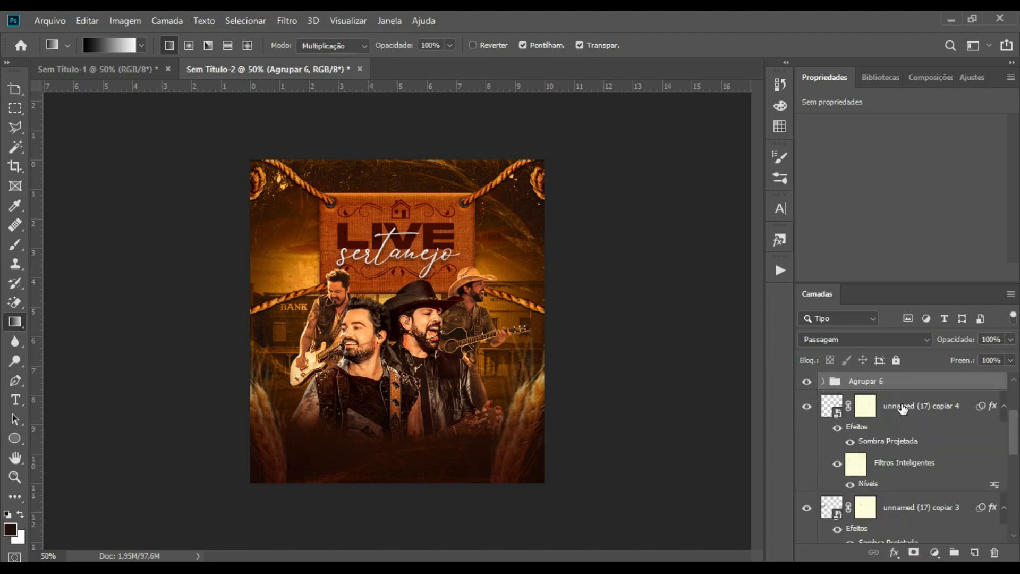
Group all the unnamed (17) rope layers and name the group CORDAS.
left_click(903, 408)
left_click_drag(1014, 422, 1015, 505)
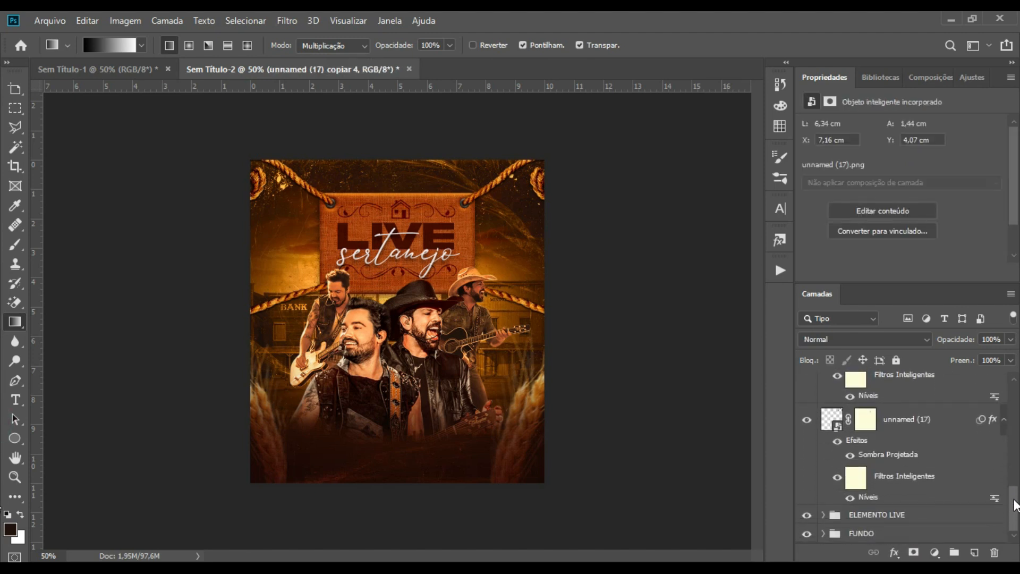
left_click(927, 419, "shift")
key("ctrl+g")
double_click(864, 503)
type("CORDAS")
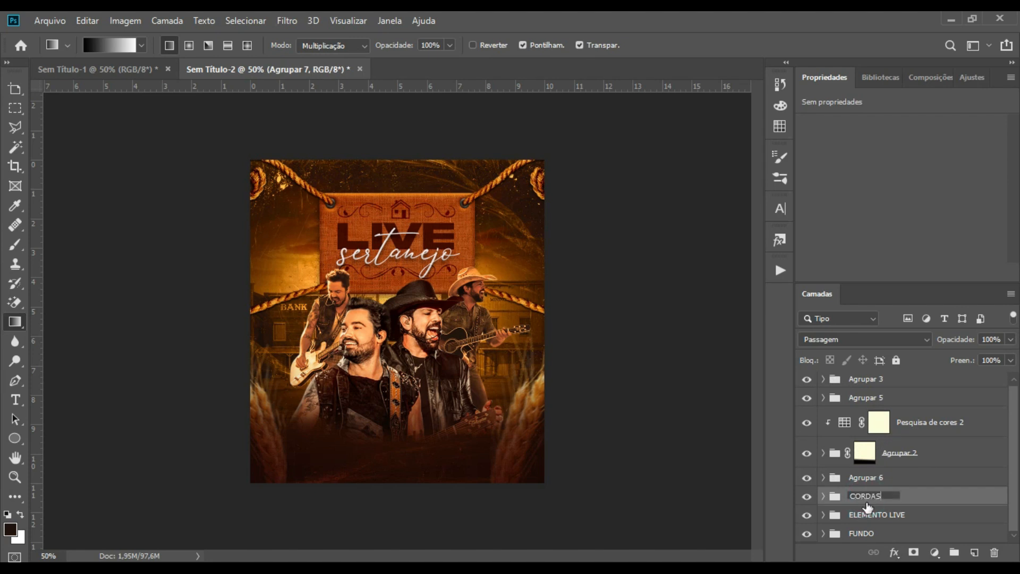
left_click(808, 496)
left_click(808, 496)
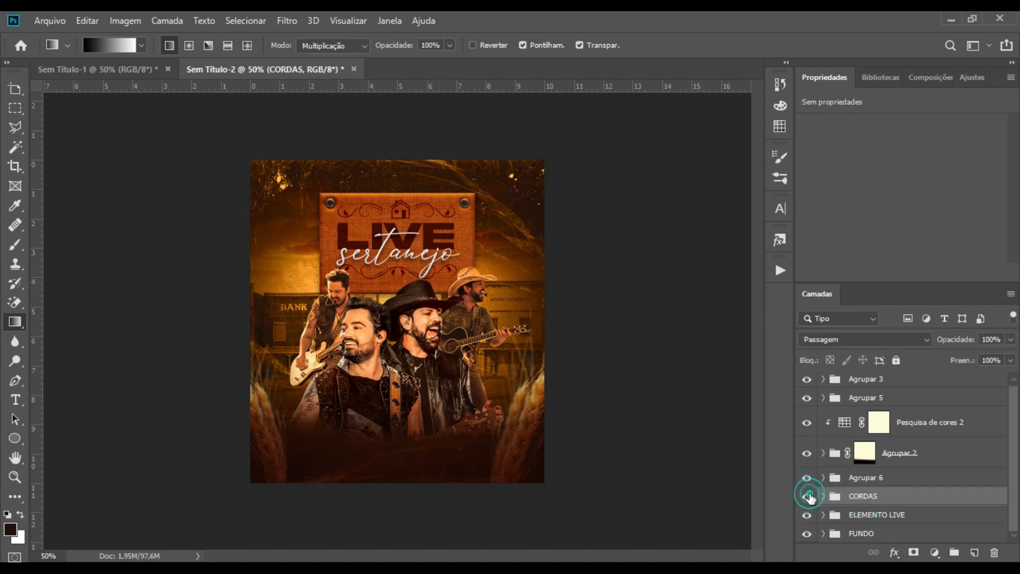
Rename the Agrupar 6 group as LIVE SERTANEJO.
left_click(808, 477)
left_click(807, 478)
double_click(872, 478)
type("LIVE SERTANEJ")
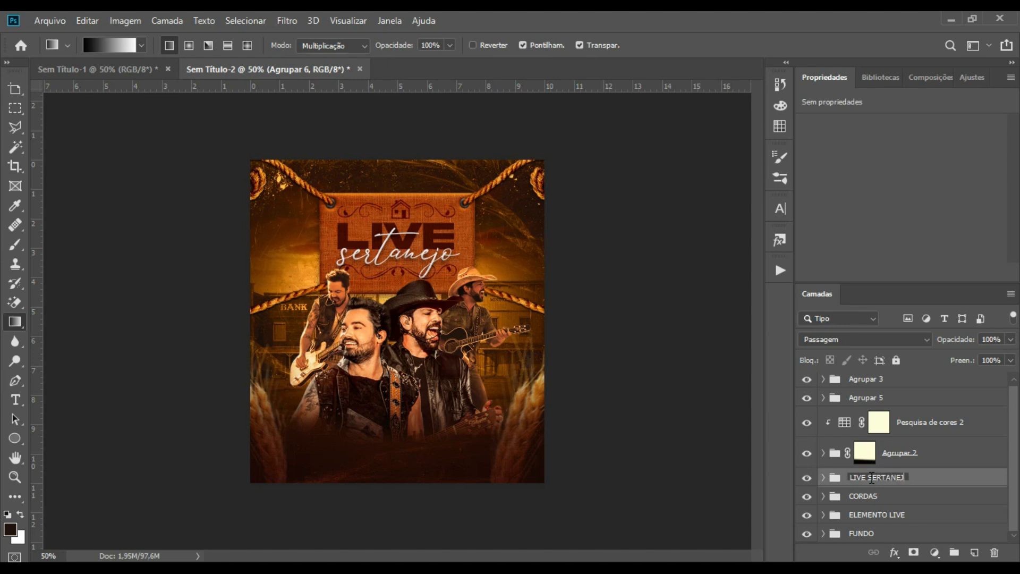
type("O")
key("Return")
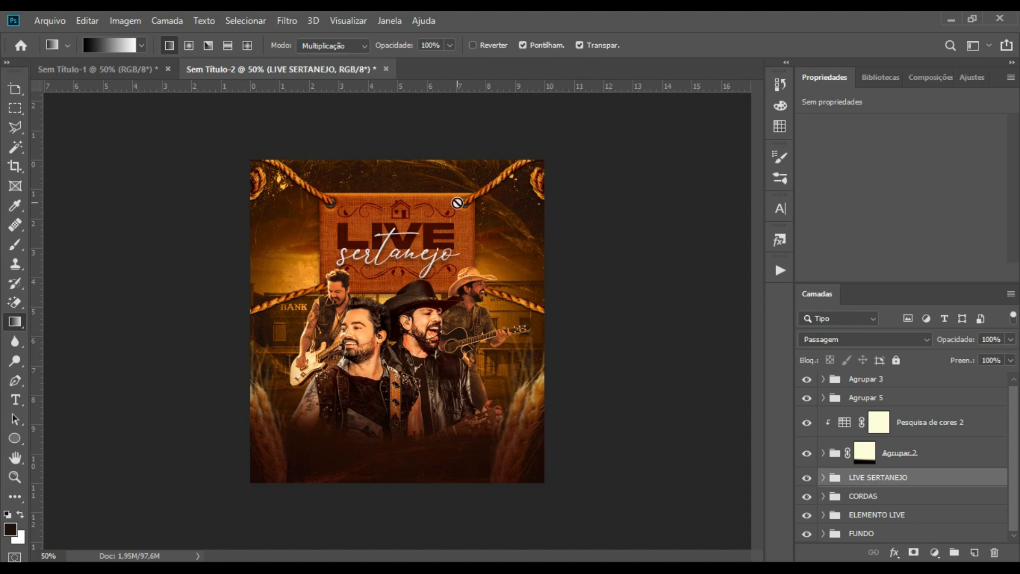
Rename the masked group above LIVE SERTANEJO as FOTO 2 and the Agrupar 5 group as FOTO 1.
double_click(903, 455)
type("FOTO")
key("Return")
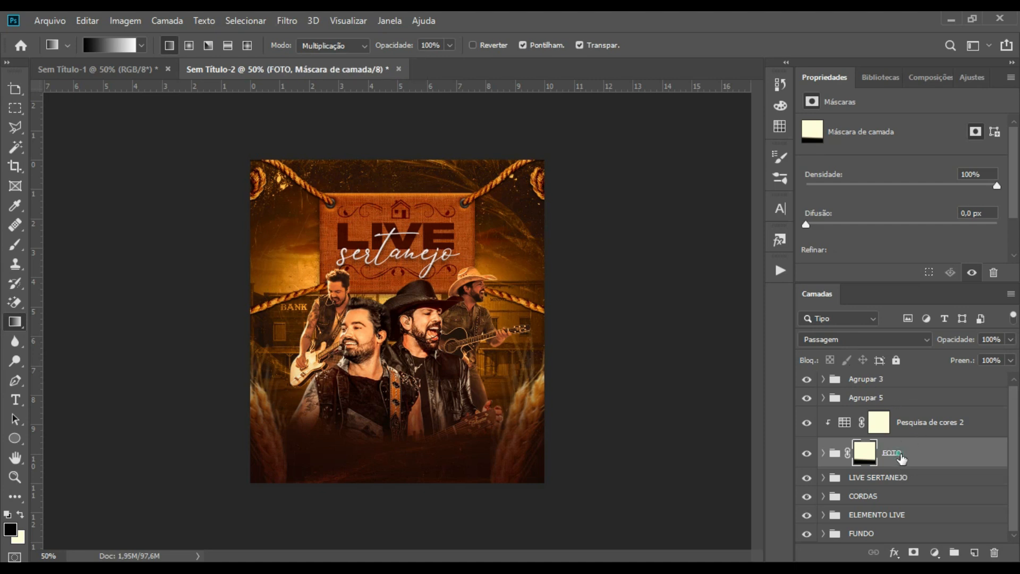
double_click(898, 453)
left_click(911, 452)
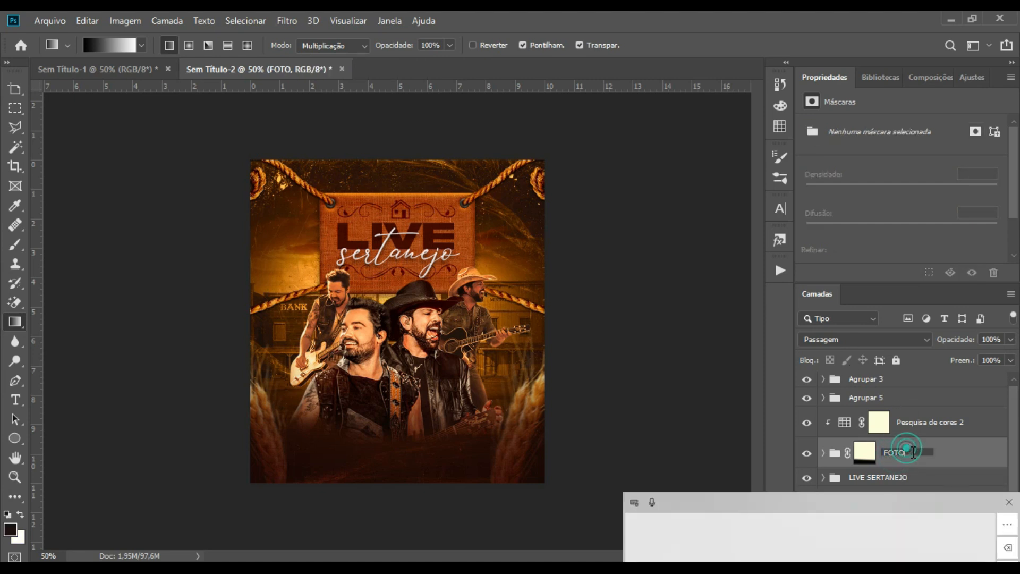
type("W")
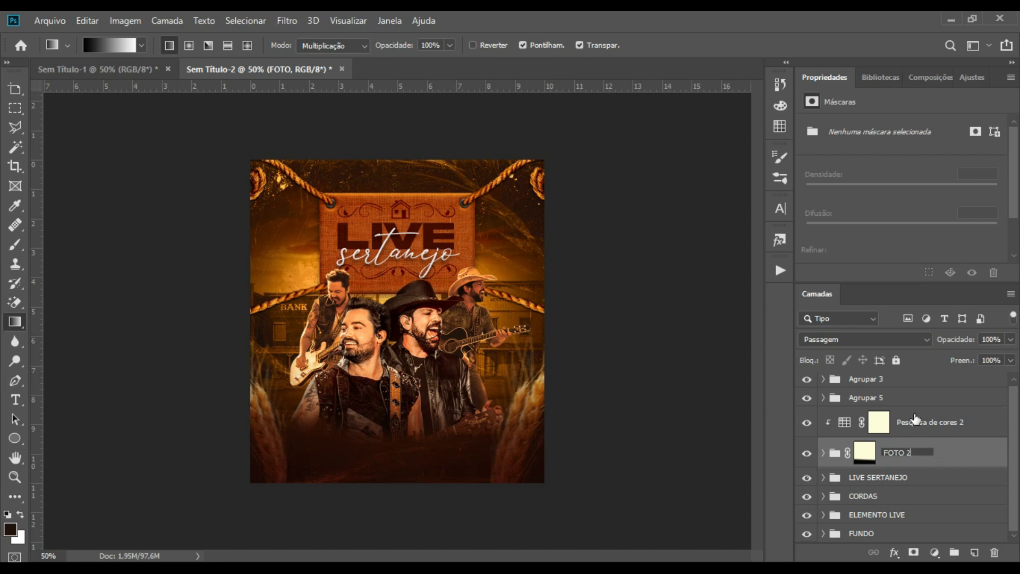
double_click(865, 398)
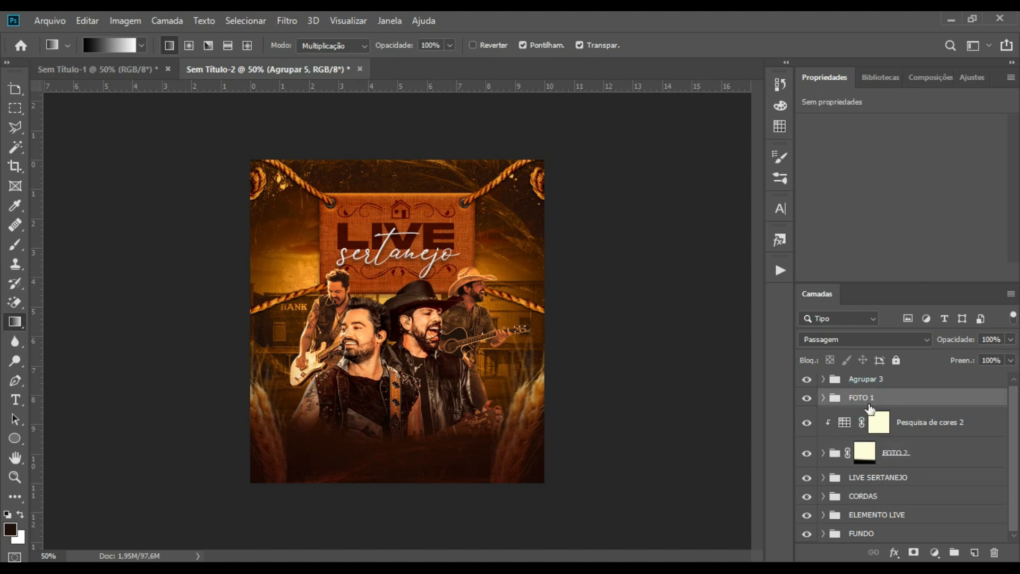
Move the barley group out of FOTO 1 to sit directly above it, and rename it CEVADA.
left_click(808, 381)
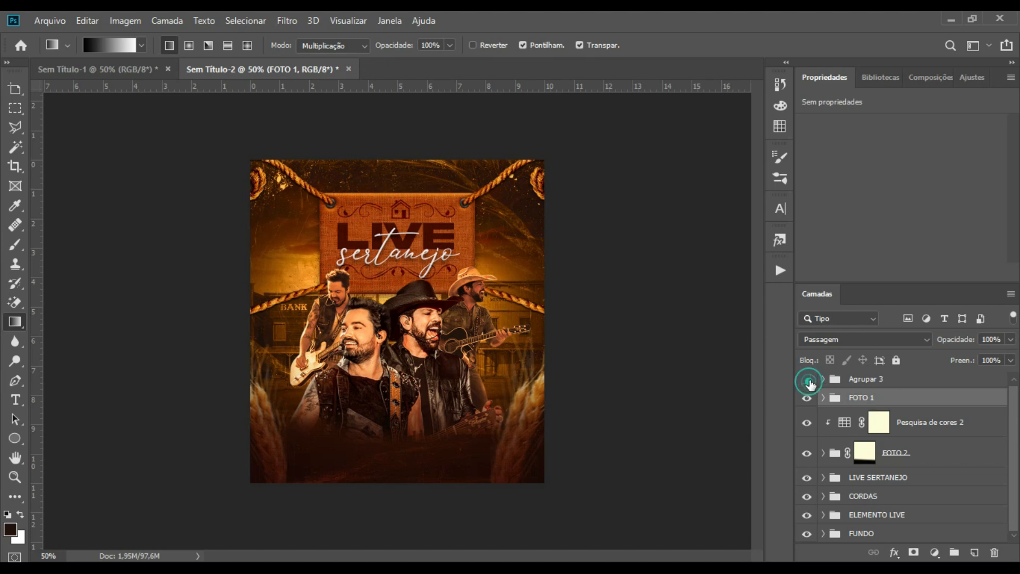
left_click(808, 380)
left_click(806, 397)
left_click(807, 398)
left_click(824, 398)
left_click_drag(902, 417, 906, 389)
double_click(865, 398)
type("TR")
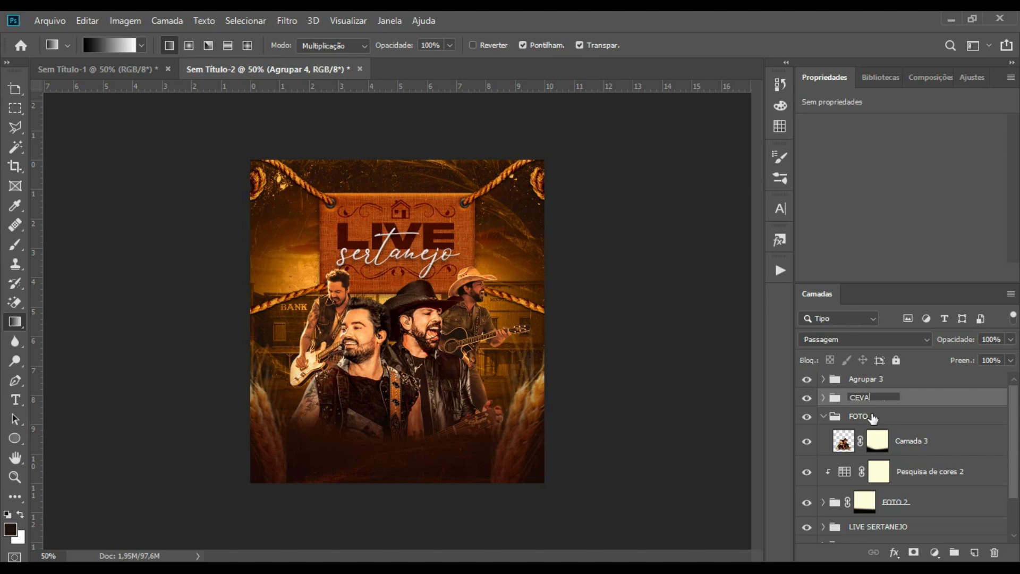
Rename the uppermost group, Agrupar 3, as RODAPÉ.
left_click(809, 379)
left_click(809, 380)
double_click(867, 381)
type("RODAPÉ")
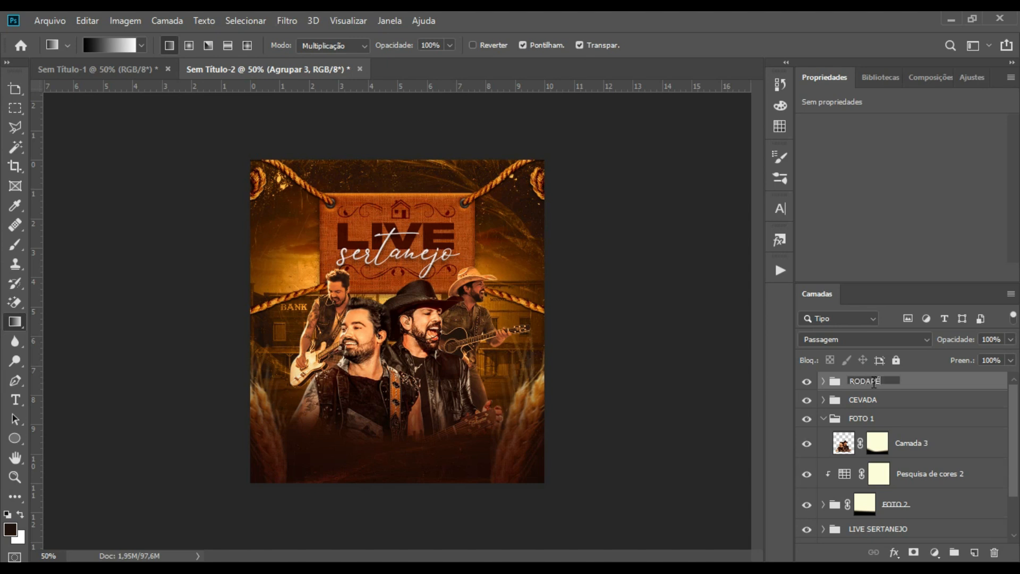
key("Return")
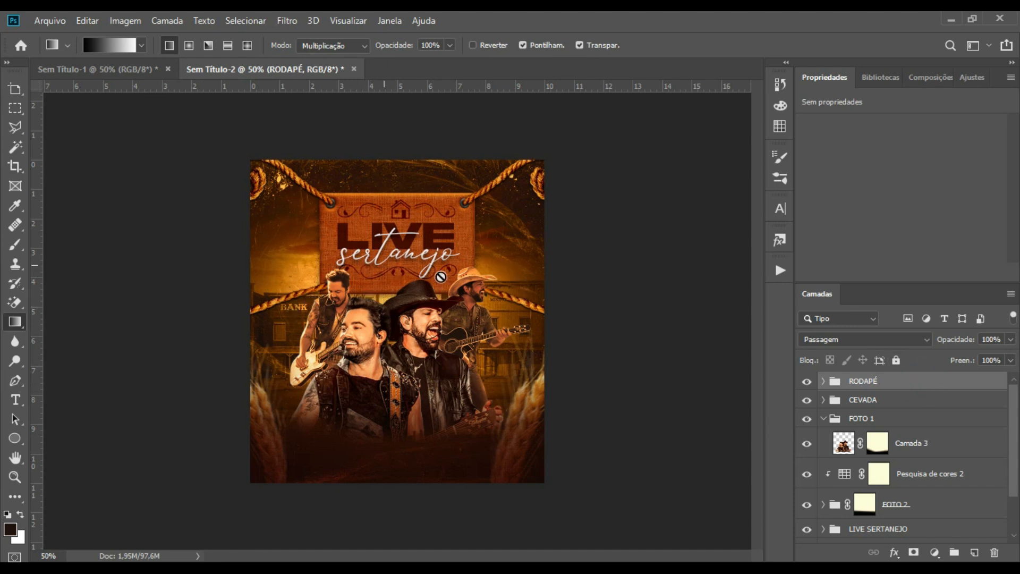
Add the text 05 beside the sign on the flyer in Akira Expanded Super Bold.
left_click(15, 400)
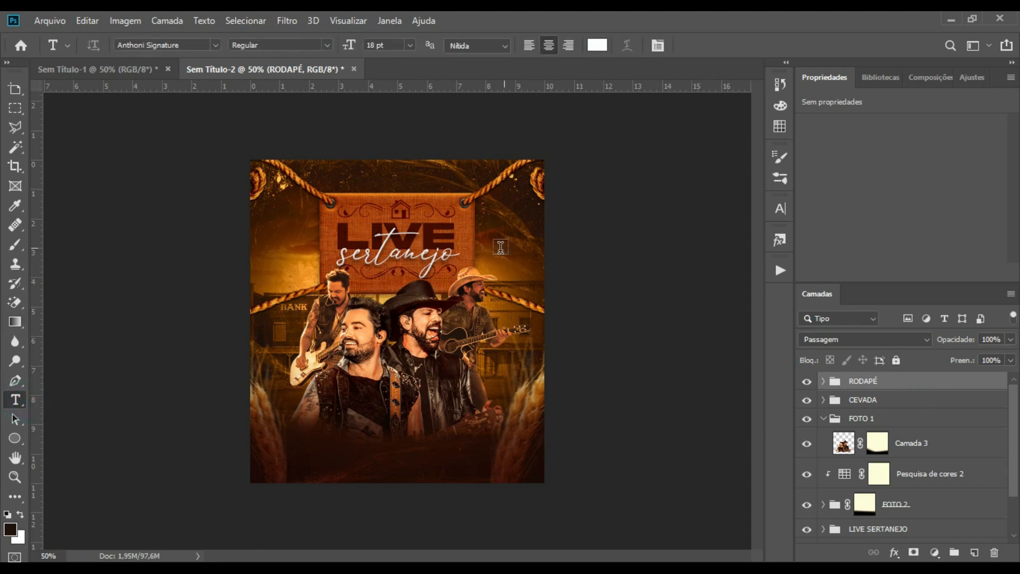
left_click(504, 246)
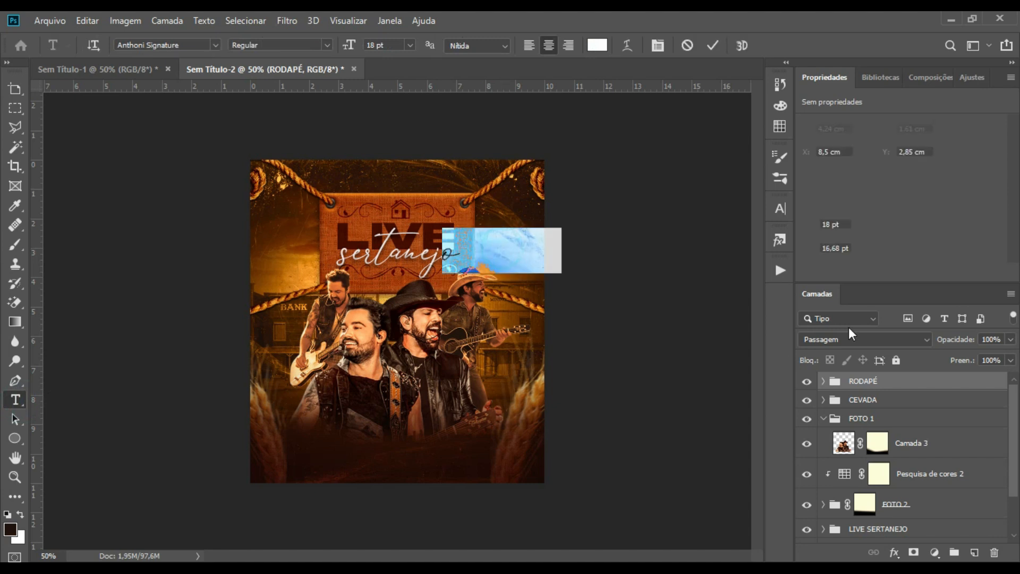
left_click(214, 46)
left_click(211, 114)
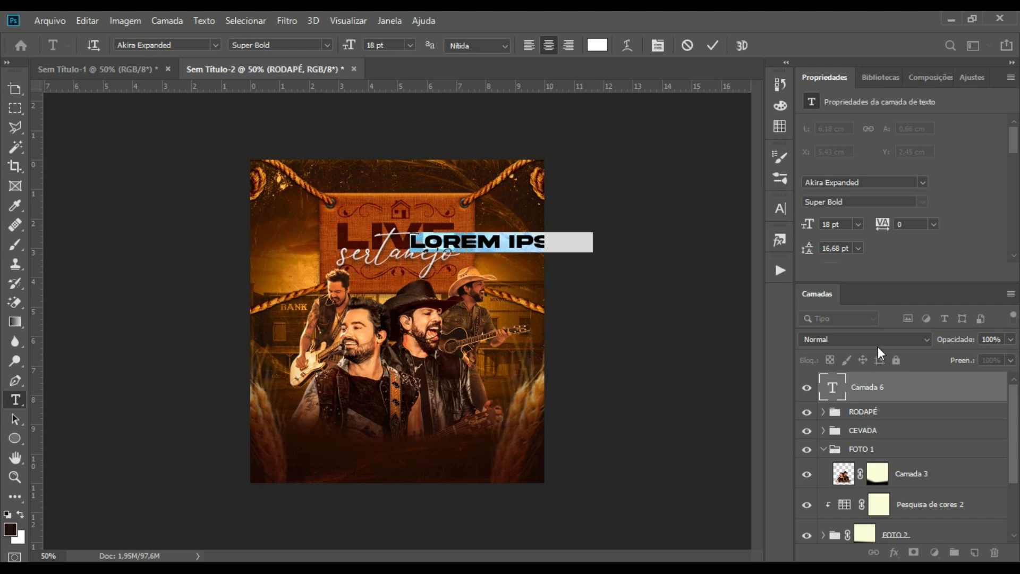
type("05")
key("ctrl+a")
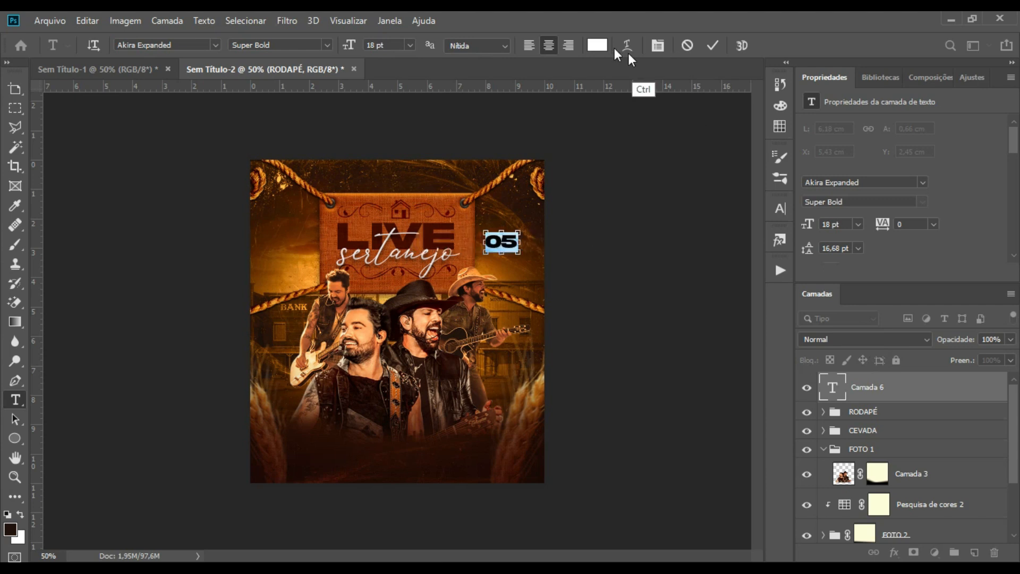
Colour the 05 text orange b54f12, sampled from the sign, and set its blend mode to Subexposição Linear (Adicionar).
left_click(598, 45)
left_click(462, 234)
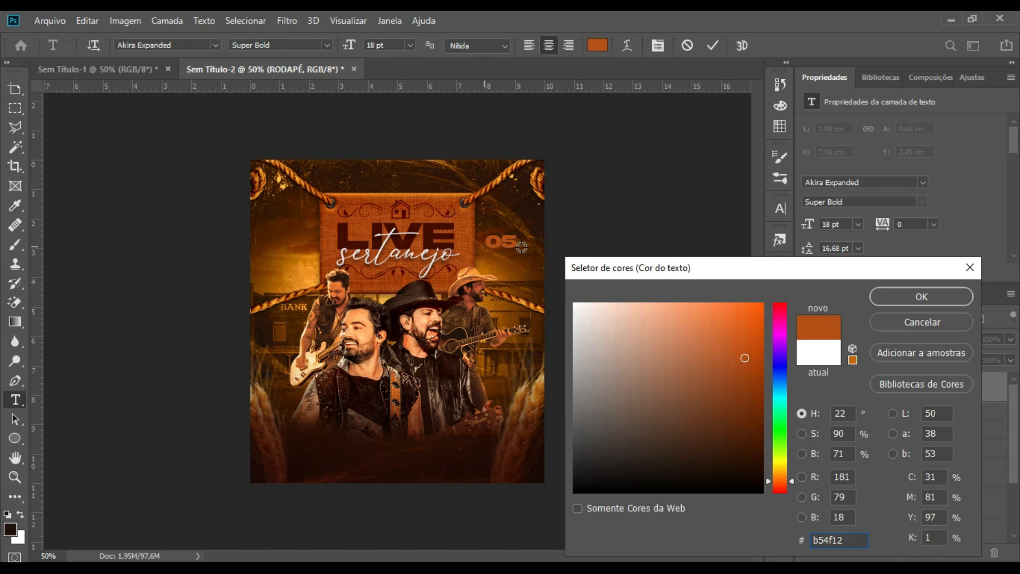
left_click(902, 296)
left_click(890, 332)
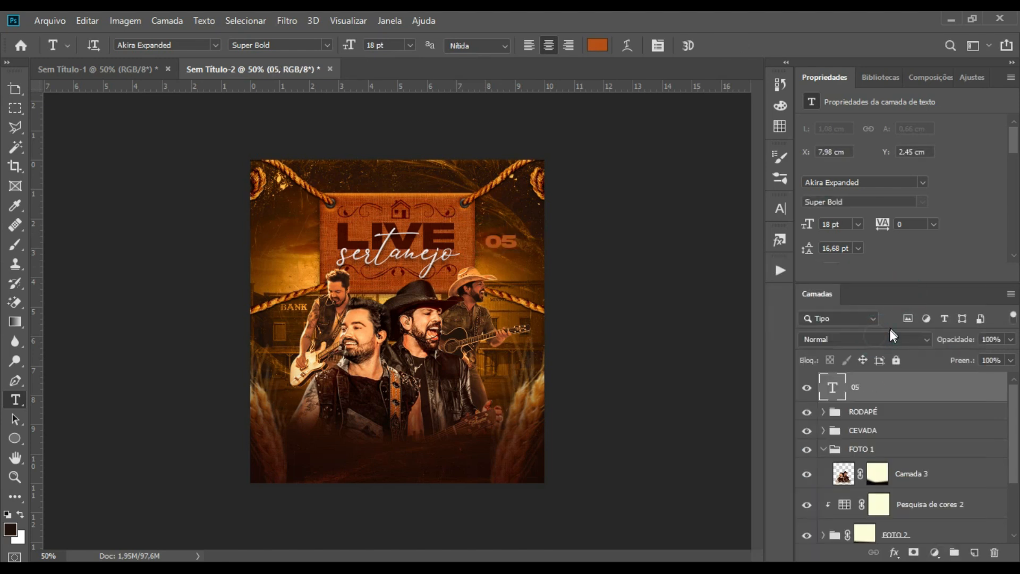
left_click(902, 336)
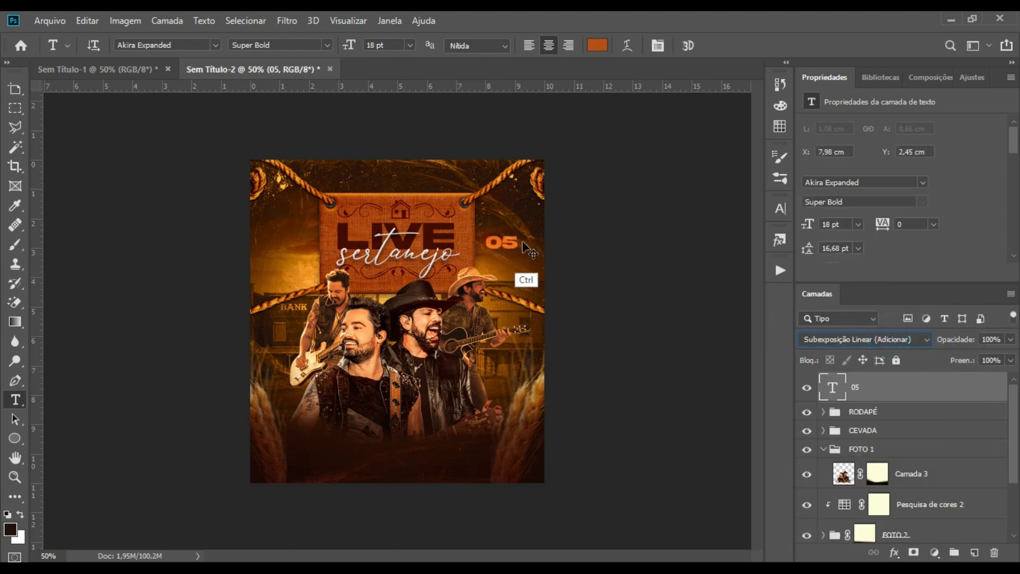
Enlarge the 05 text to 22.74 pt, place a duplicate below it and change the copy's text to JUN.
key("ctrl+t")
left_click_drag(518, 232, 517, 260)
key("Return")
double_click(507, 256)
type("JUN")
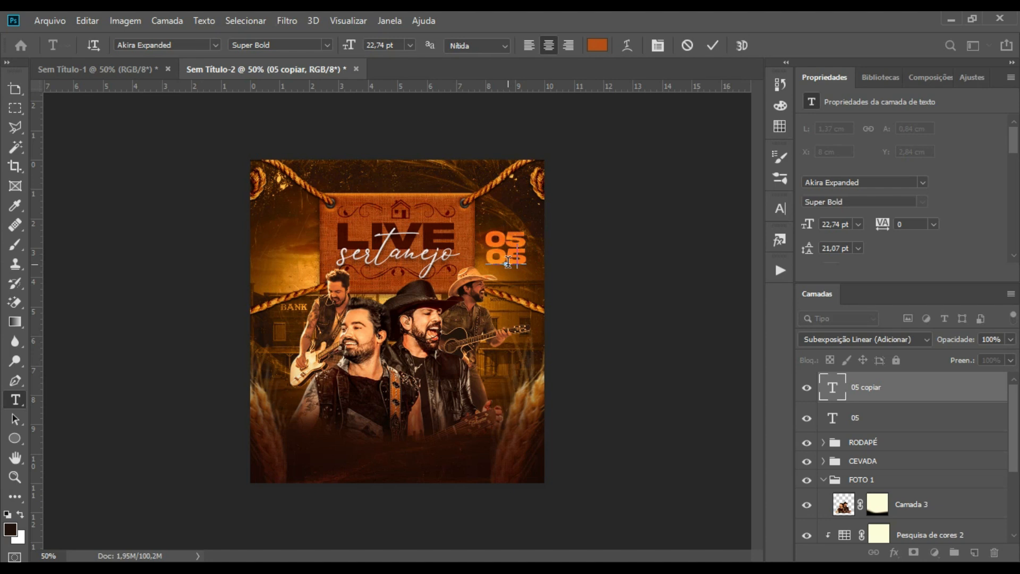
Reduce the JUN text to 11.52 pt and fit it under the 05 at matching width.
key("ctrl+a")
left_click(410, 46)
left_click(394, 104)
left_click(892, 390)
mouse_move(523, 267)
left_mouse_down()
mouse_move(522, 257)
mouse_move(536, 257)
mouse_move(525, 269)
left_mouse_up()
key("ctrl+t")
key("Return")
Change the JUN text colour to light grey bbbbbb.
left_click(597, 47)
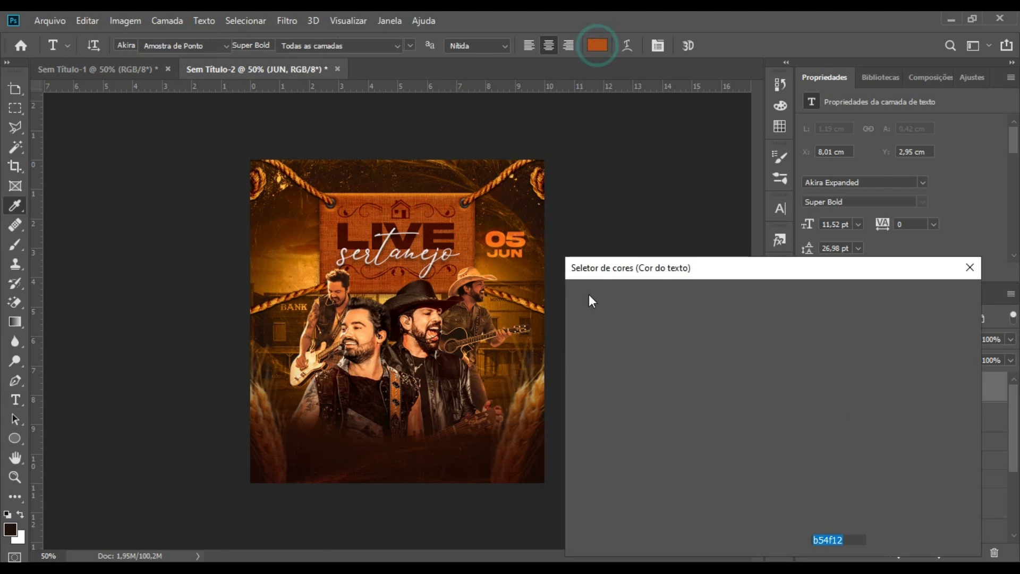
type("bbbbbb")
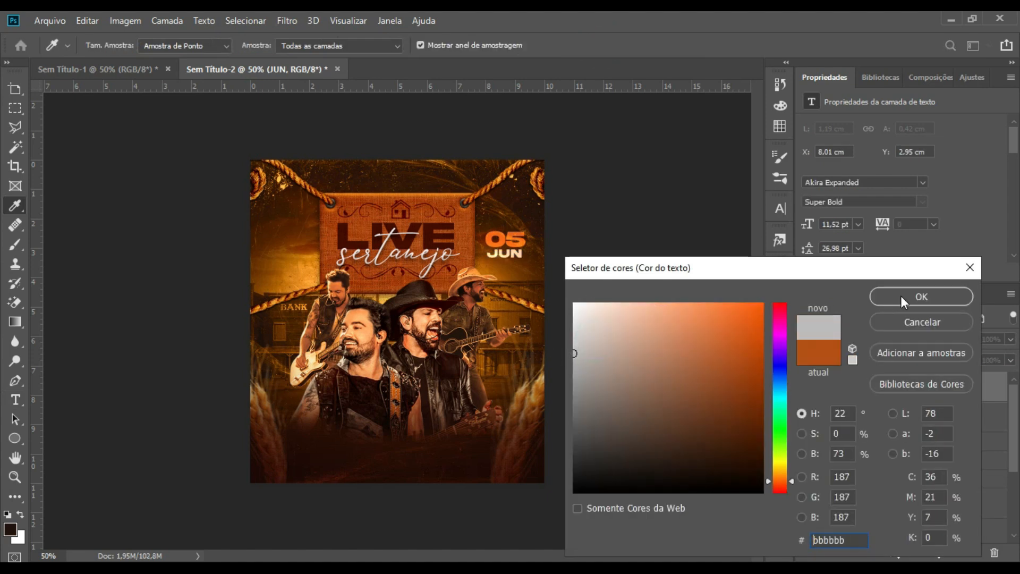
left_click(904, 296)
Group the JUN and 05 text layers.
left_click(884, 419)
left_click(890, 391)
left_click(895, 417, "shift")
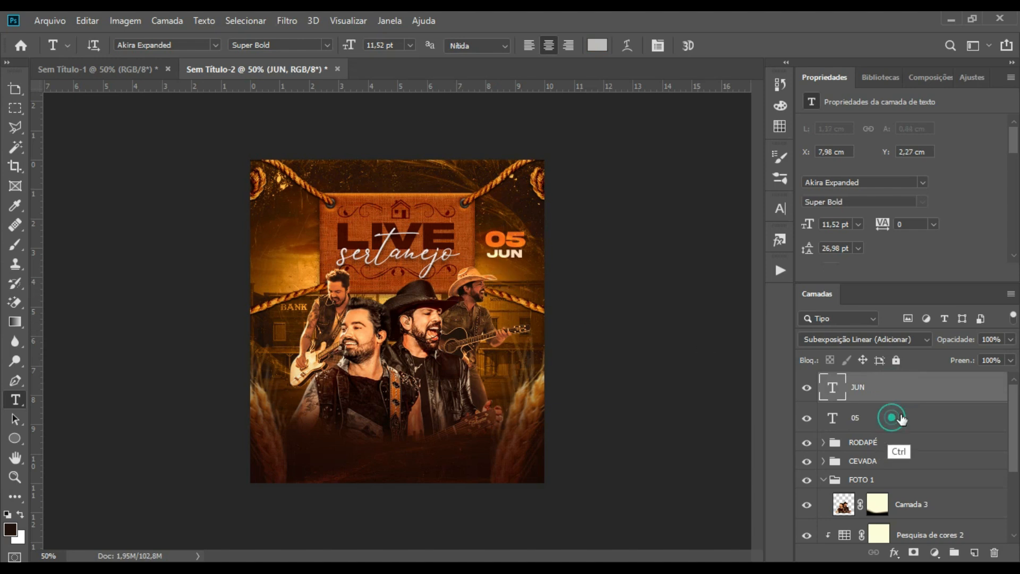
key("ctrl+g")
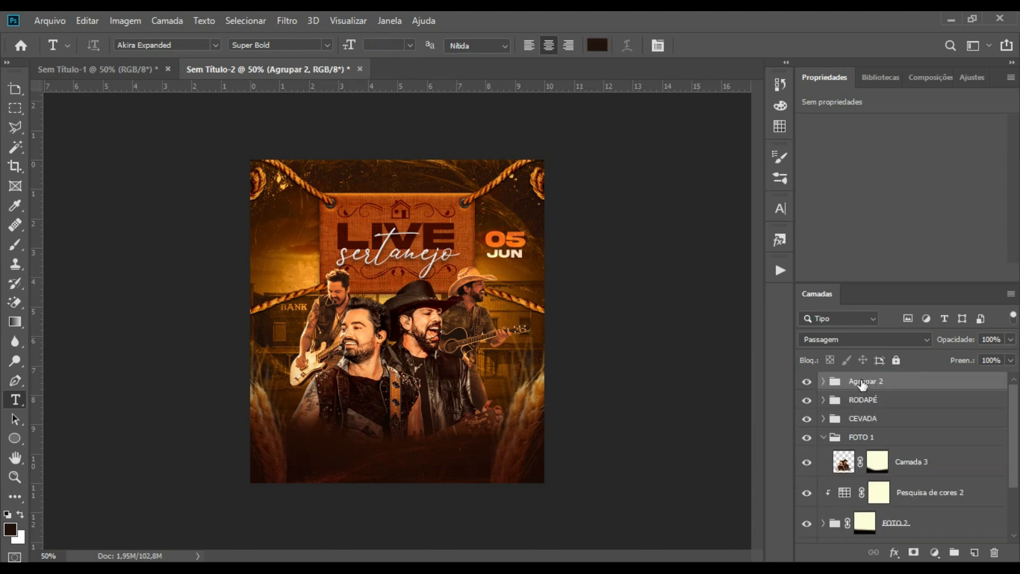
left_click(807, 381)
left_click(806, 381)
Move the date text group into the FUNDO group, between the 07 and Camada 1 layers.
left_click_drag(883, 379, 901, 523)
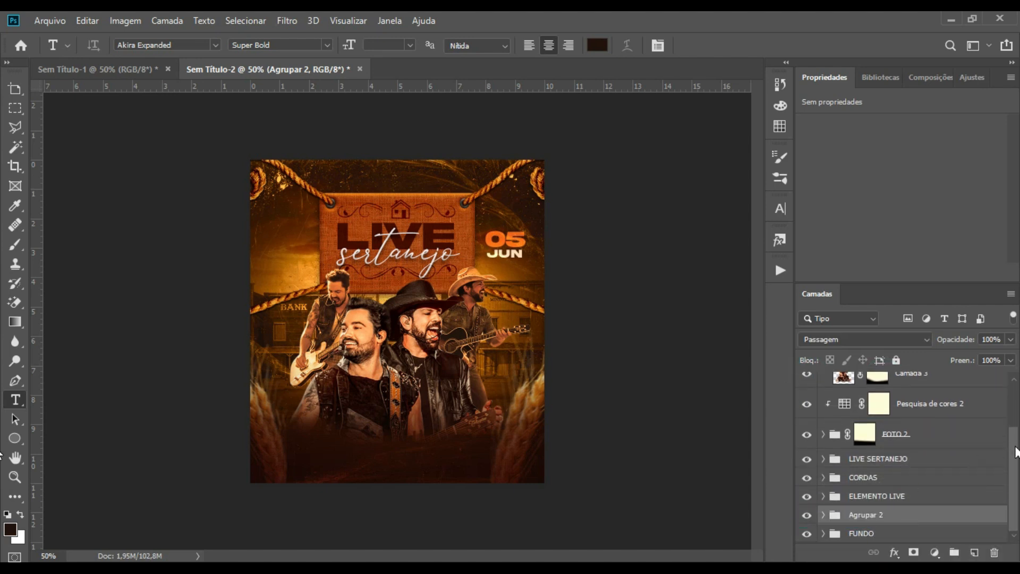
left_click(823, 533)
left_click_drag(881, 527, 884, 478)
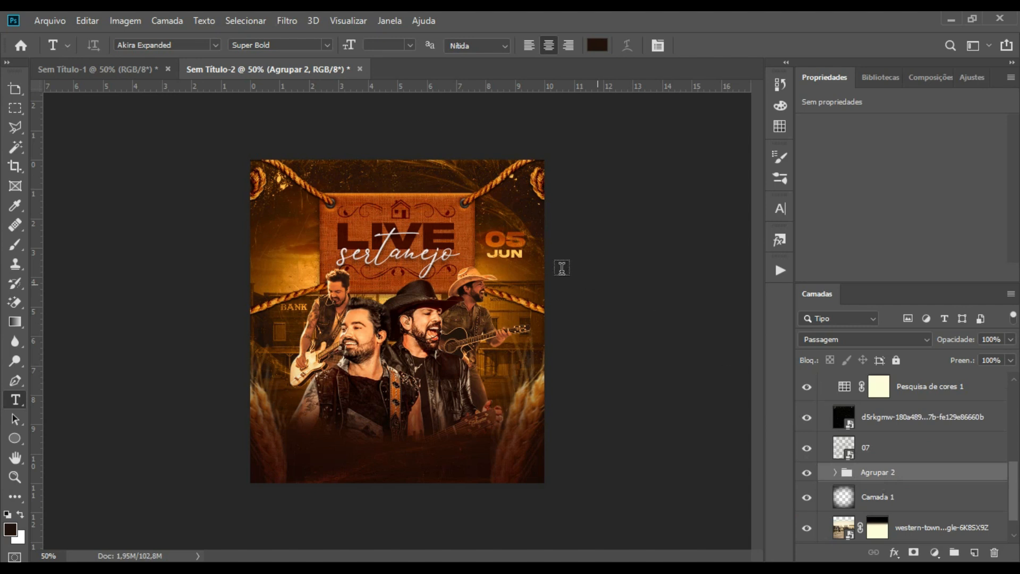
Rename the group holding the 05 and JUN texts as DATA.
left_click(807, 475)
left_click(807, 475)
double_click(874, 472)
type("DATA")
left_click(940, 481)
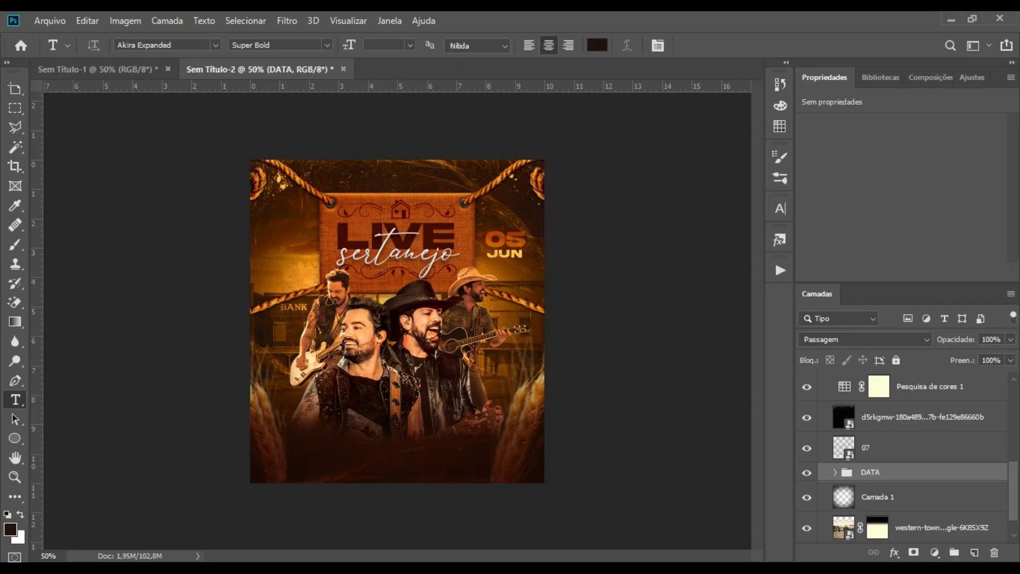
Switch to Chrome and search Google Images for FIQUE EM CASA E CANTE COMIGO.
key("alt+Tab")
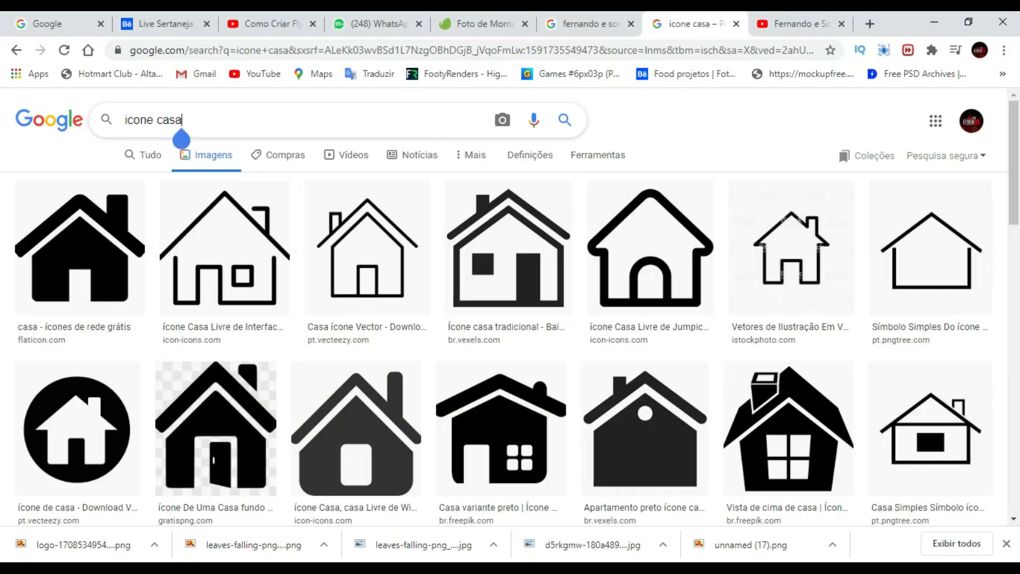
triple_click(180, 124)
key("BackSpace")
type("FIQUE EM CAS")
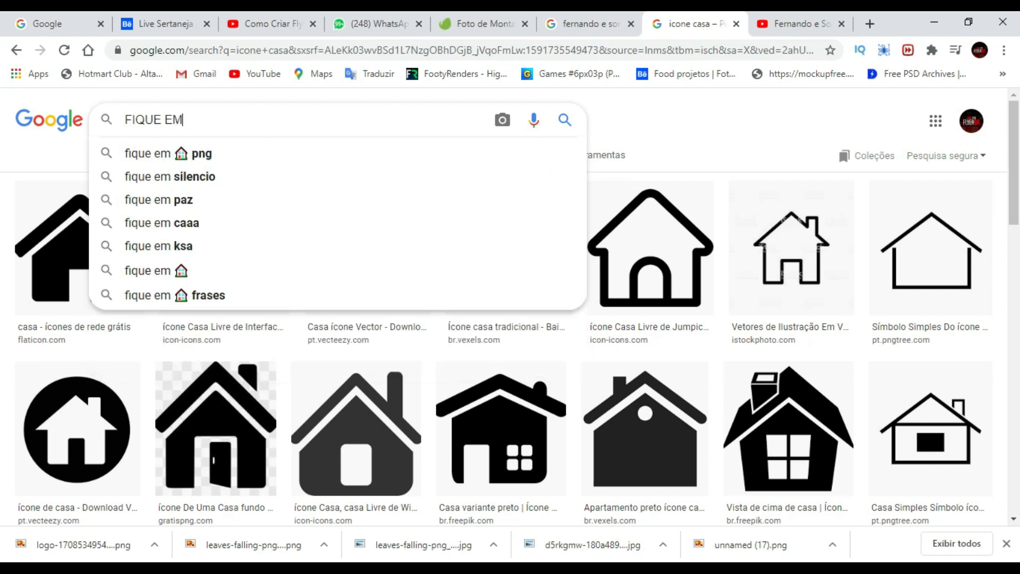
type("A E CANTE COMIGO")
key("Return")
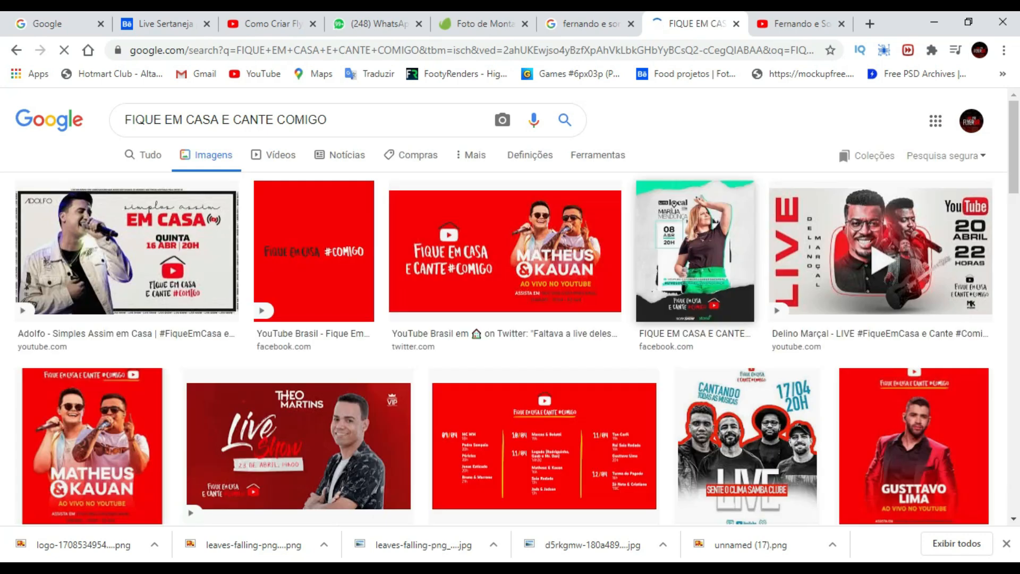
Open the red Matheus & Kauan banner with the Fique em Casa e Cante #Comigo logo from the results and copy the image.
scroll(510, 309, "down", 12)
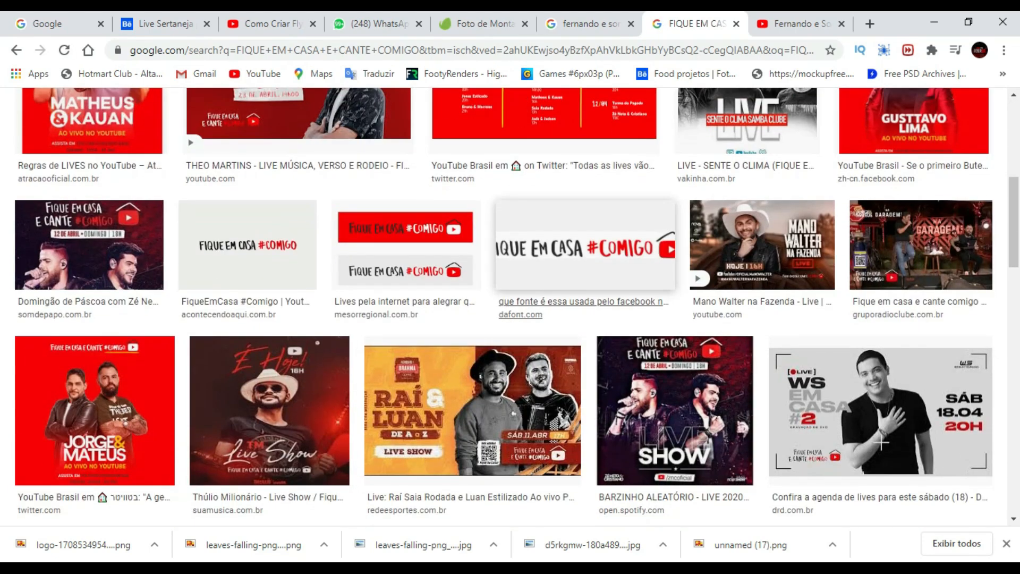
scroll(535, 159, "down", 12)
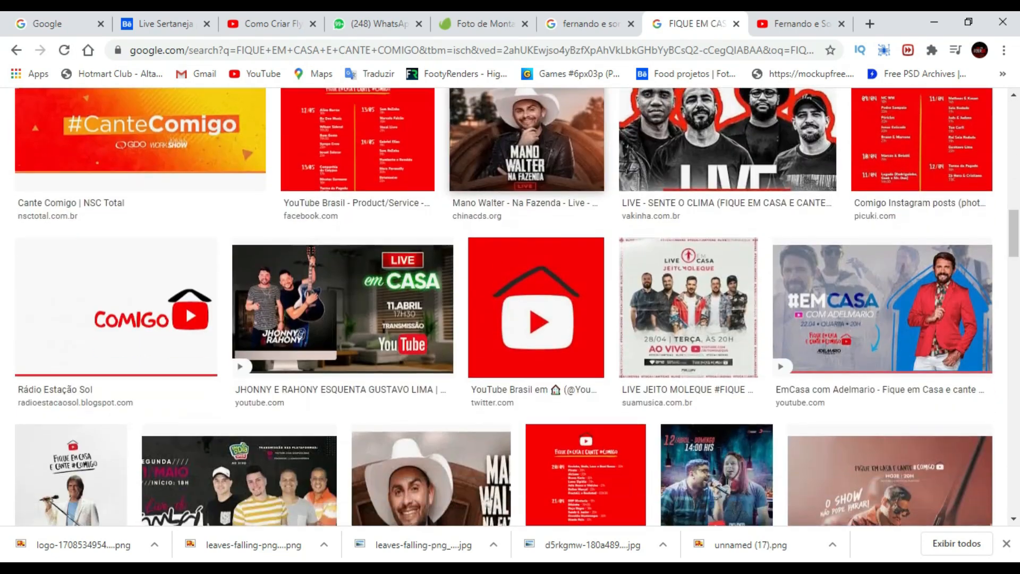
scroll(536, 159, "down", 12)
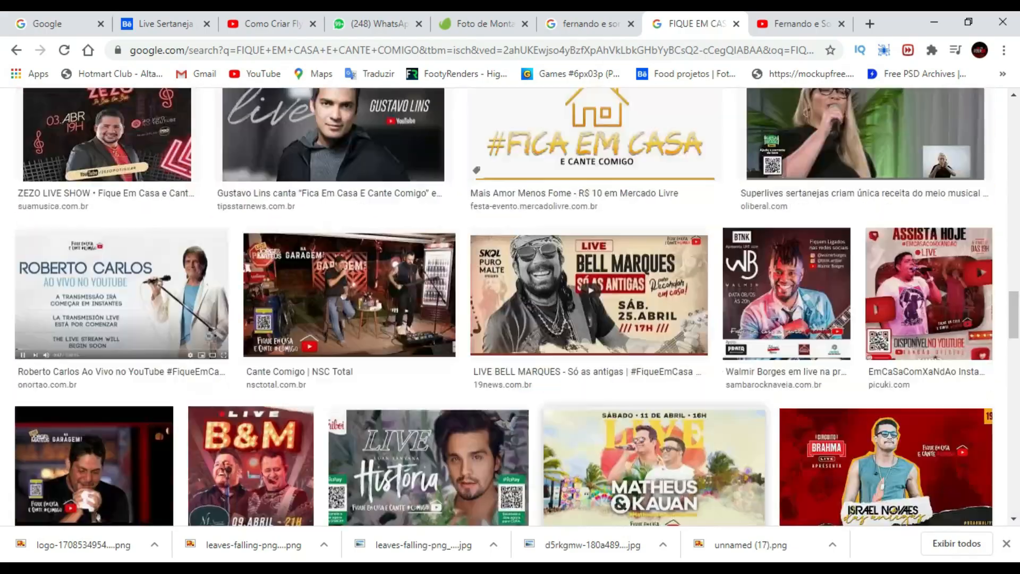
scroll(532, 308, "up", 3)
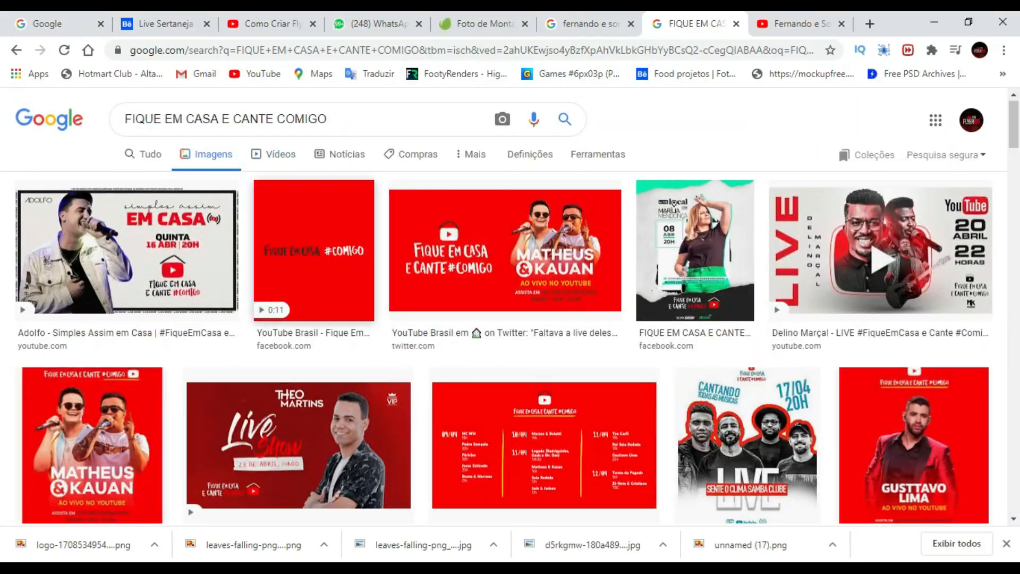
scroll(532, 308, "down", 2)
scroll(505, 181, "down", 2)
scroll(505, 181, "up", 3)
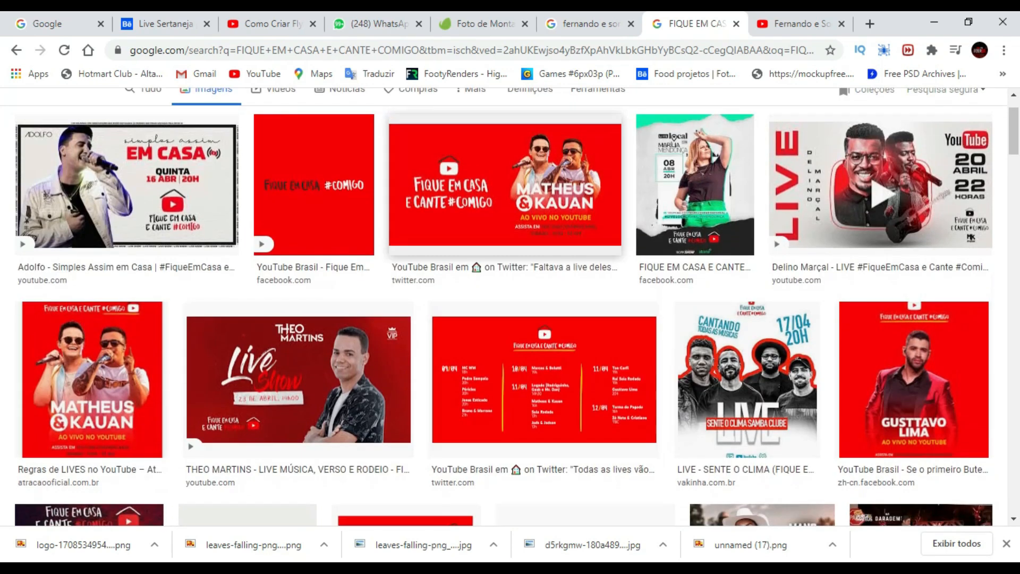
left_click(505, 186)
right_click(689, 238)
left_click(723, 391)
Return to Photoshop, paste the red banner into the flyer and move its layer above the RODAPÉ group.
key("alt+Tab")
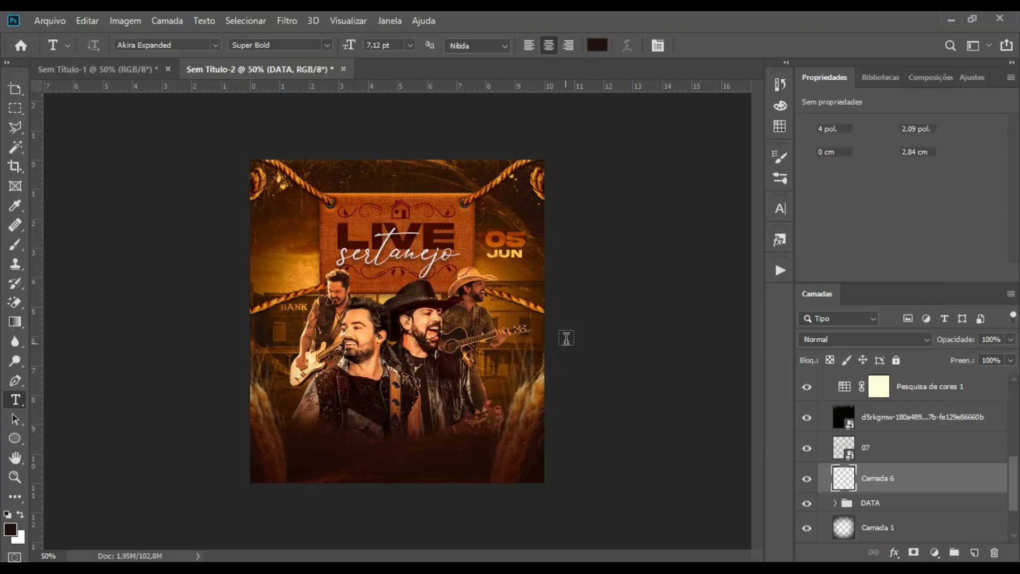
key("ctrl+b")
left_click(645, 175)
left_click_drag(893, 463, 893, 380)
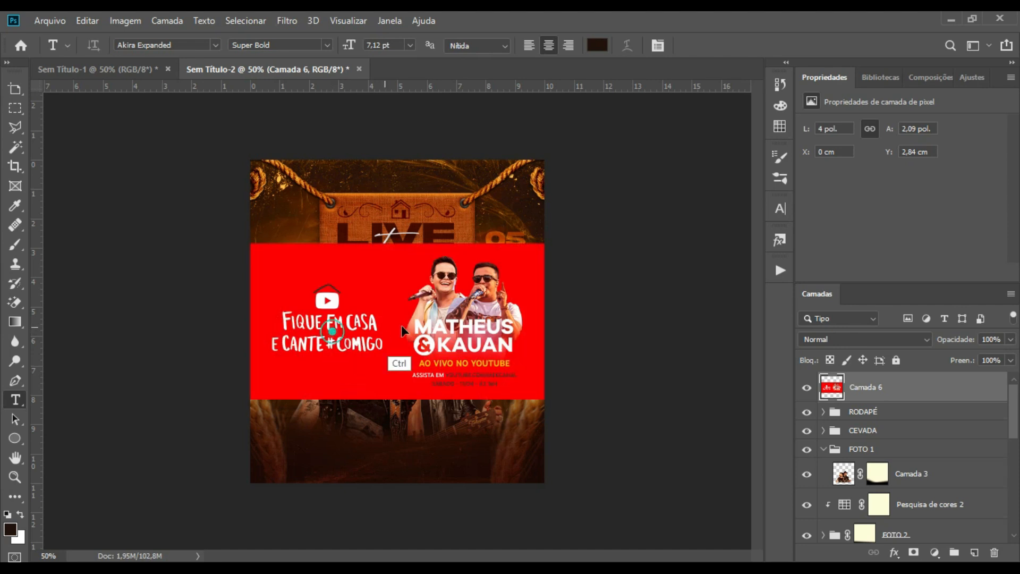
Select the house outline, play icon and all letters of the Fique em Casa e Cante #Comigo logo with the Magic Wand.
left_click_drag(401, 324, 449, 321)
scroll(375, 324, "up", 3)
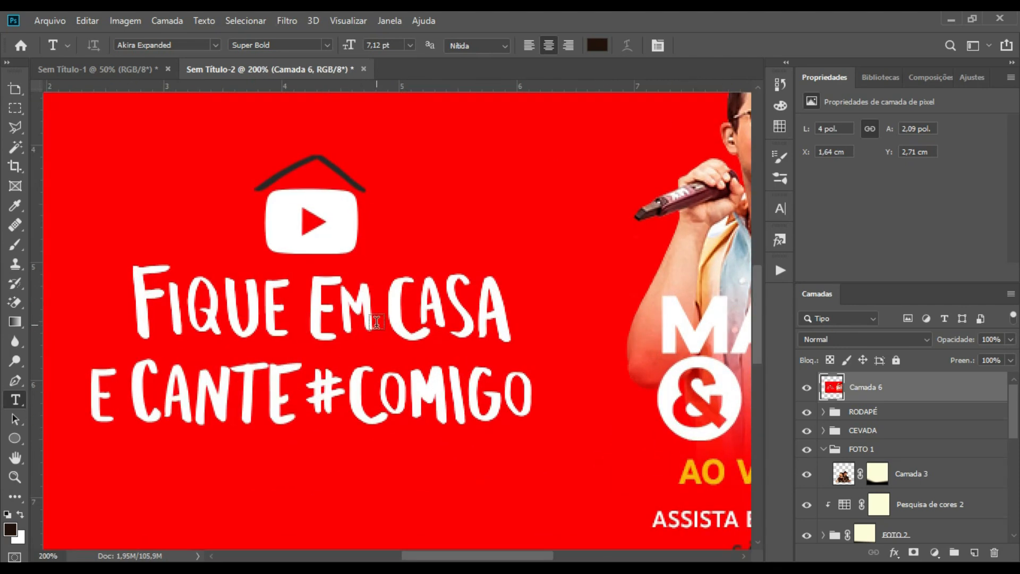
left_click(18, 148)
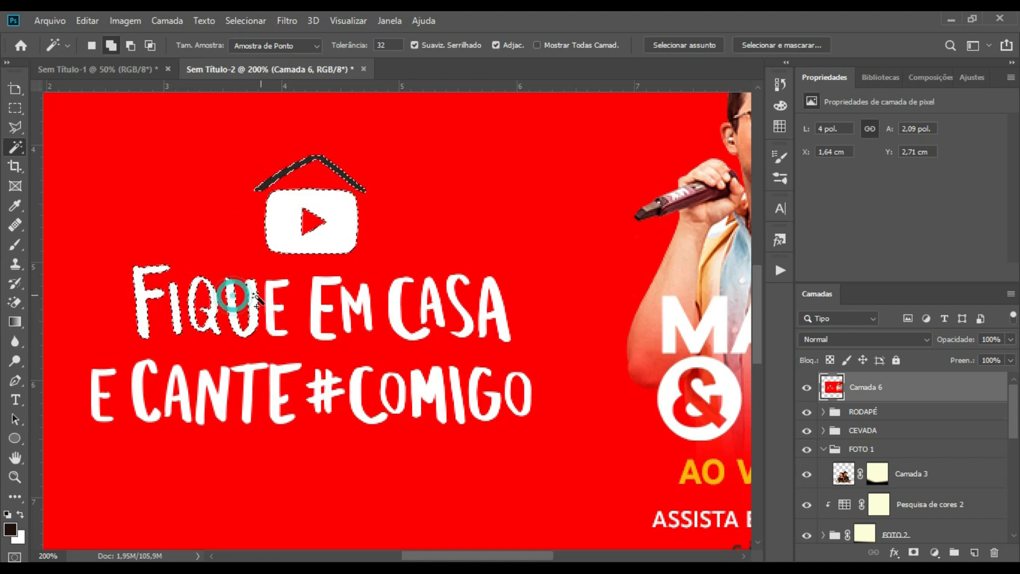
left_click(323, 290)
left_click(351, 300)
left_click(398, 295)
left_click(432, 290)
left_click(457, 287)
left_click(485, 281)
left_click(528, 393)
left_click(480, 387)
left_click(457, 392)
left_click(435, 392)
left_click(394, 393)
left_click(358, 391)
left_click(322, 396)
left_click(277, 372)
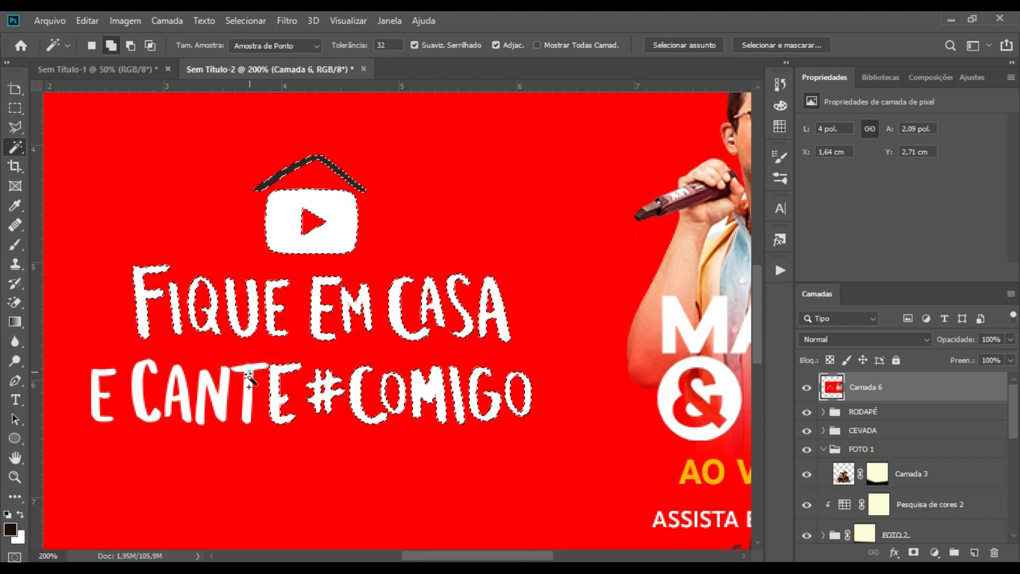
left_click(213, 403)
left_click(181, 402)
left_click(141, 394)
left_click(96, 397)
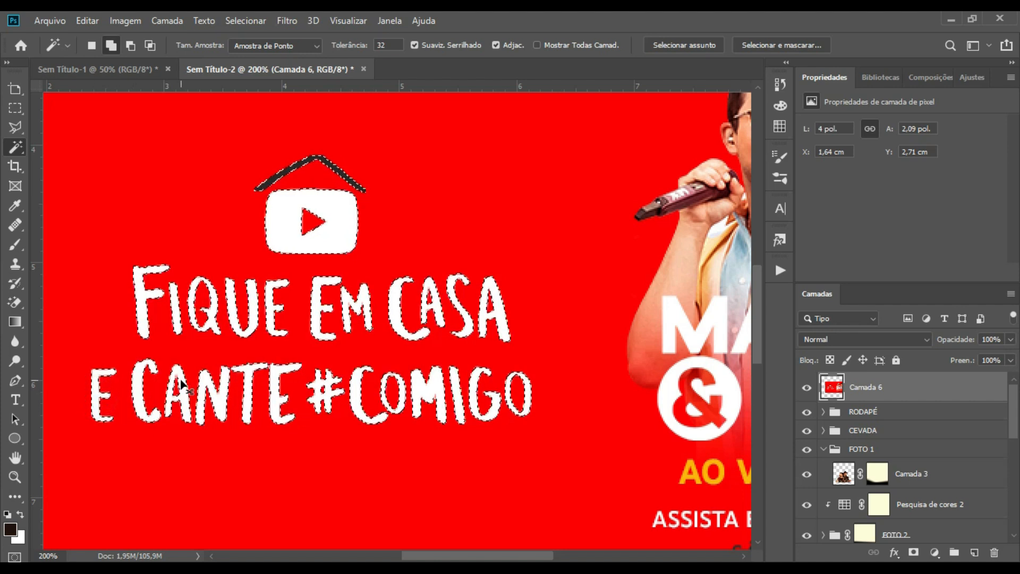
Copy the selected logo to a new layer and delete the red banner layer.
key("ctrl+j")
left_click(881, 412)
key("Delete")
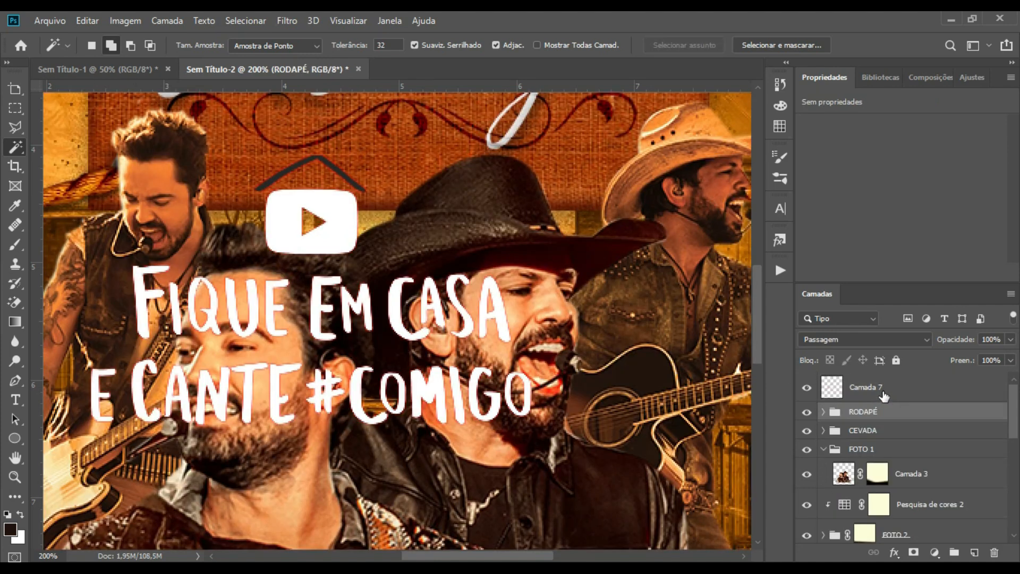
Turn the whole logo white with Hue/Saturation by setting the lightness to +100.
key("ctrl+u")
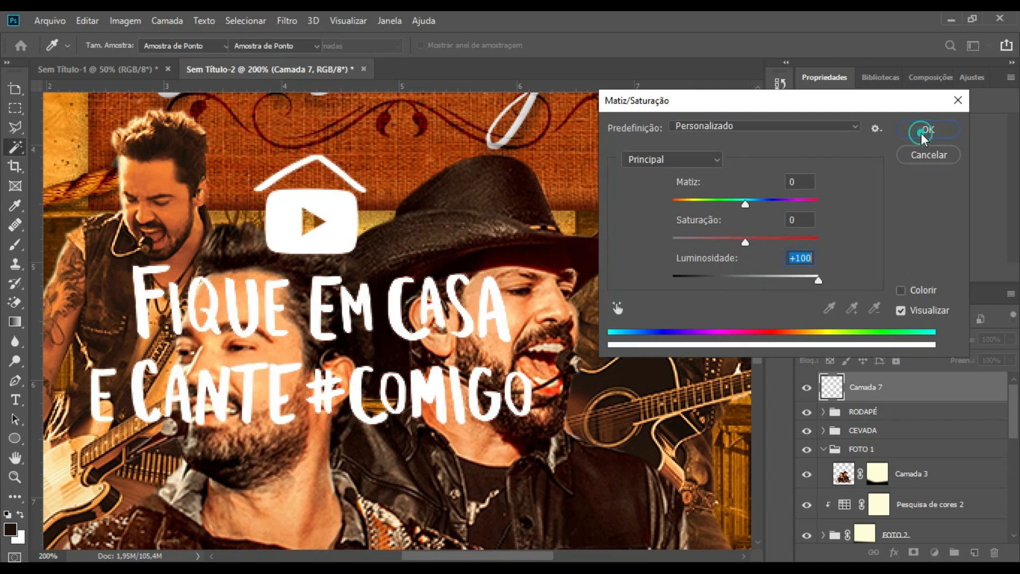
left_click(922, 130)
key("ctrl+0")
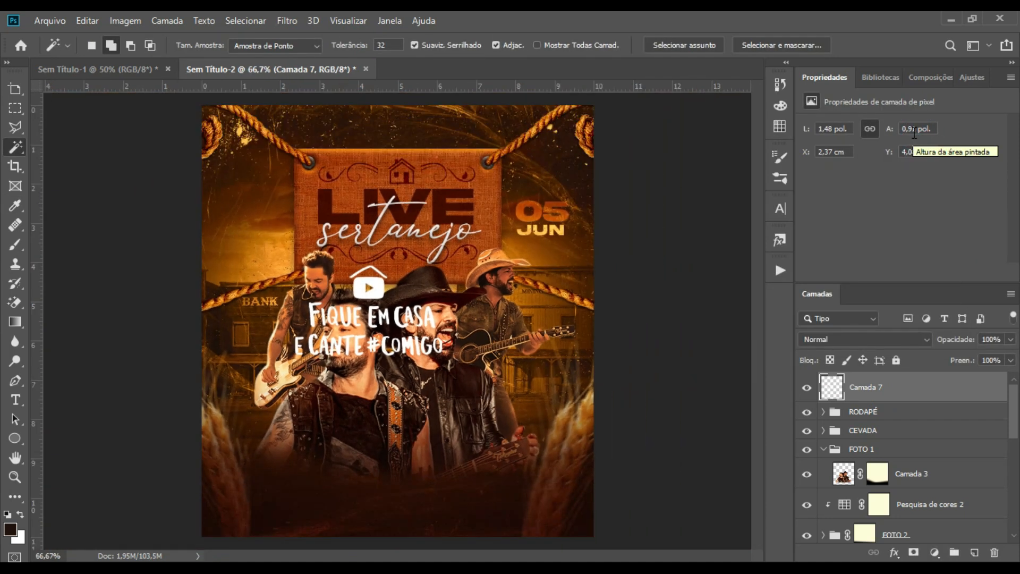
Scale the white logo down to about 0.77 by 0.47 inches and place it beside the hanging sign, opposite the date.
key("ctrl+t")
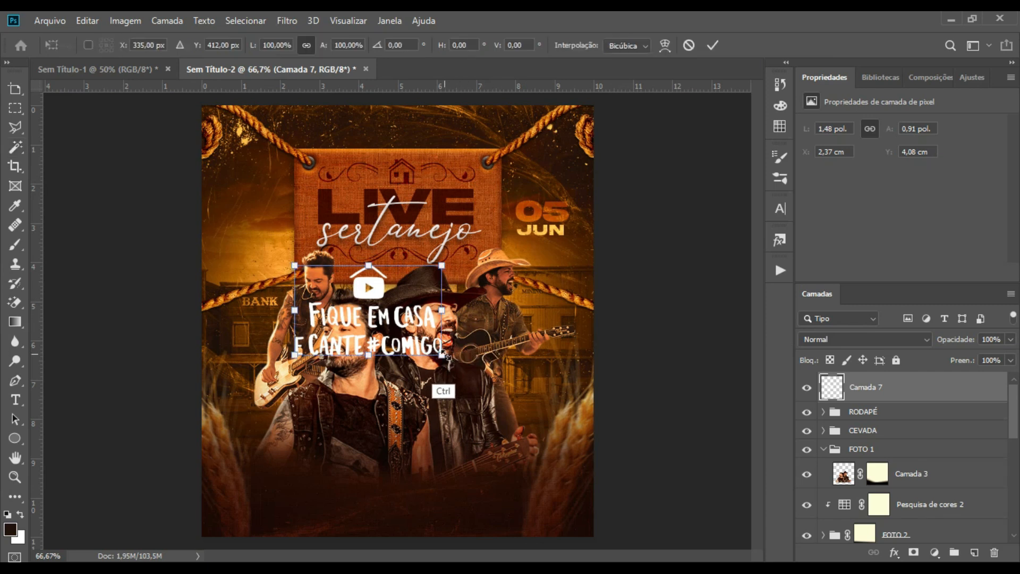
left_click_drag(442, 354, 270, 219)
key("Return")
Add horizontal guides above and below the 05 JUN date and shrink the logo to about 0.58 by 0.36 inches between them.
left_click_drag(467, 87, 487, 194)
left_click_drag(505, 87, 509, 239)
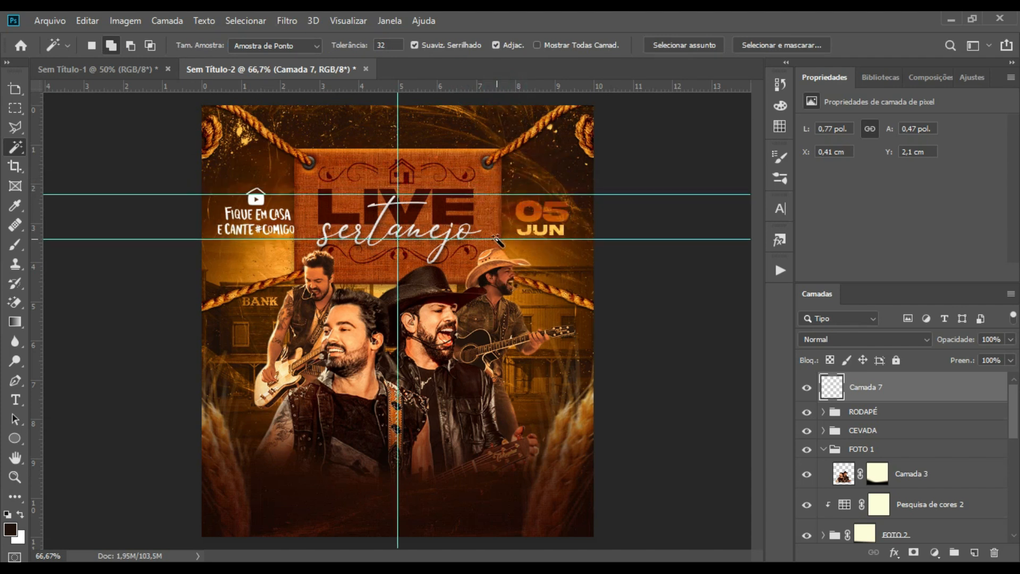
key("ctrl+t")
left_click_drag(279, 195, 265, 225)
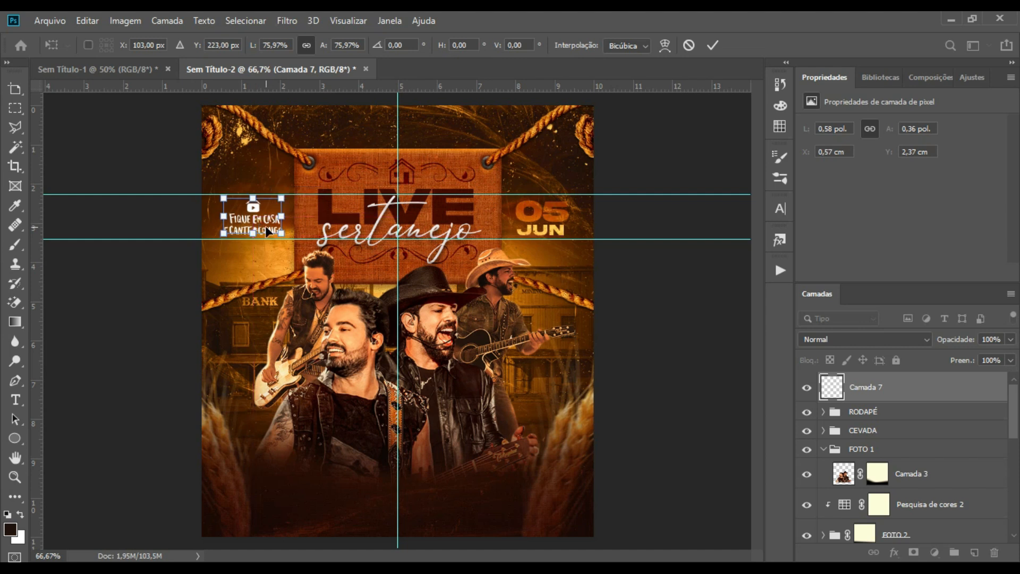
key("Return")
key("w")
Move the logo layer directly above the DATA group, below layer 07, and hide the guides.
scroll(927, 393, "down", 5)
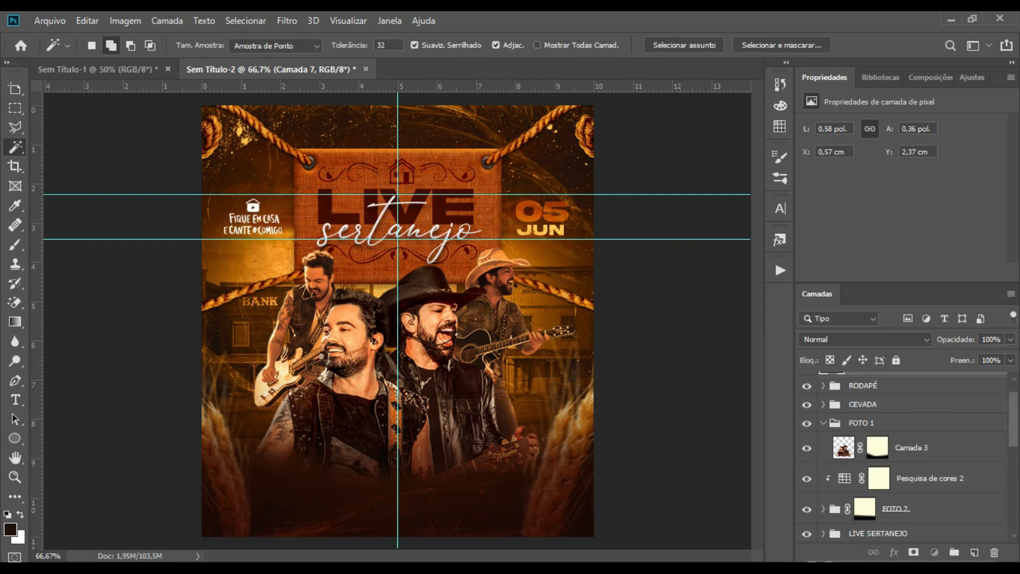
left_click_drag(910, 569, 922, 428)
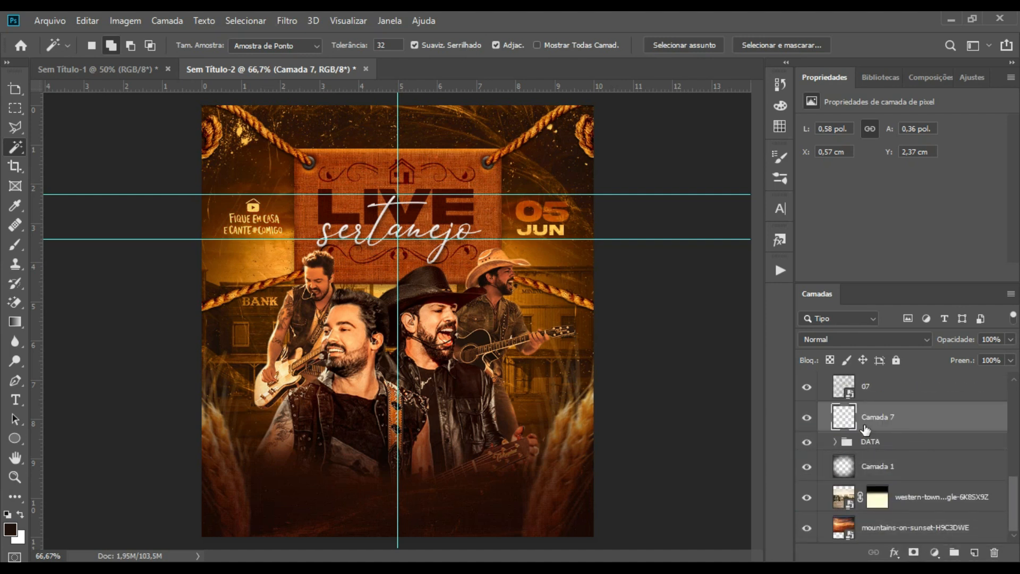
key("ctrl+h")
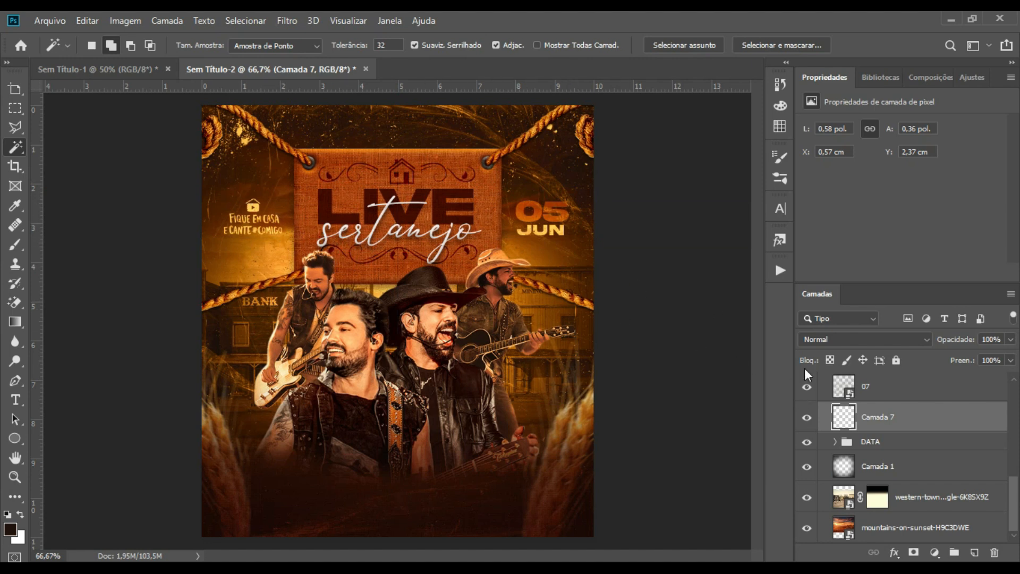
Put the logo layer in its own group and name it LOGO FICA EM CASA.
key("ctrl+g")
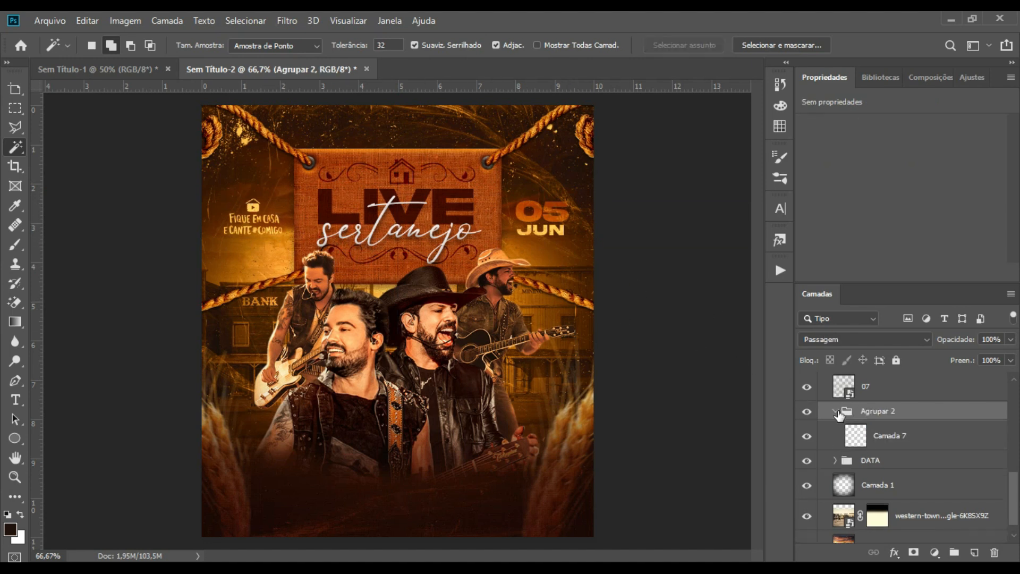
left_click(834, 410)
double_click(881, 423)
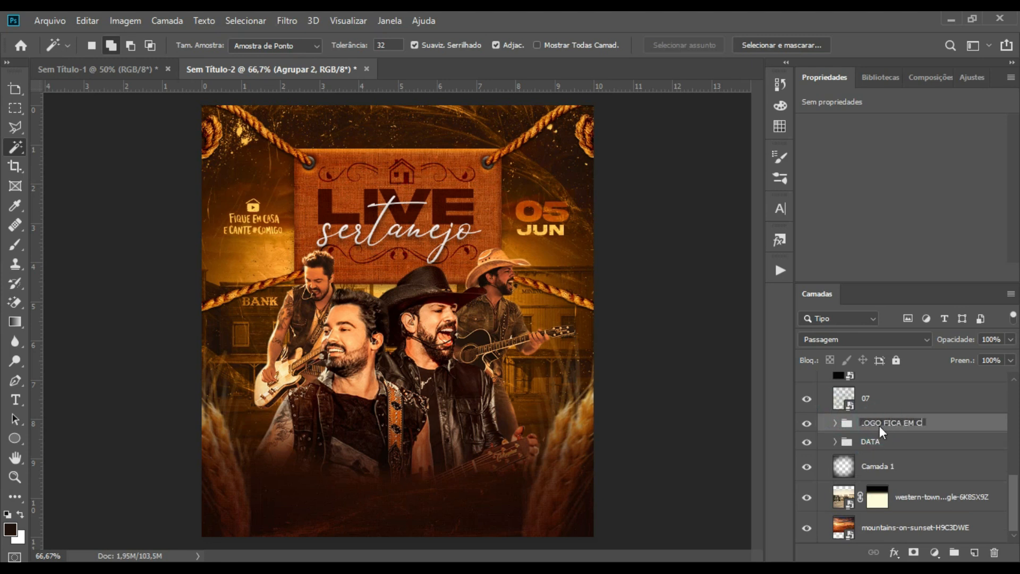
type("LOGO FICA EM CASA")
key("Return")
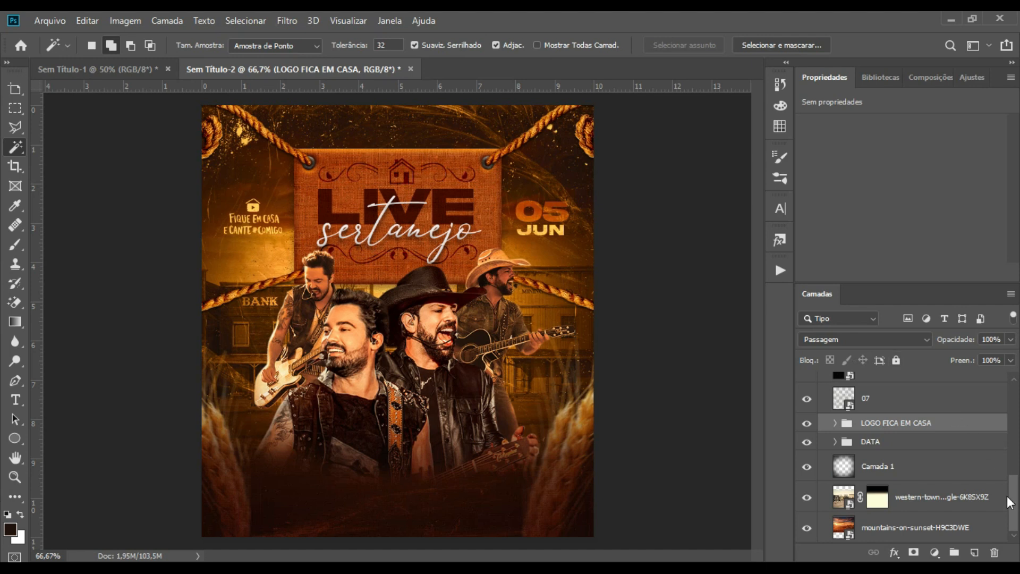
Rasterize the Fernando & Sorocaba logo layer, erase the word SHOP with a rectangular selection, and deselect.
left_click_drag(1016, 500, 1016, 479)
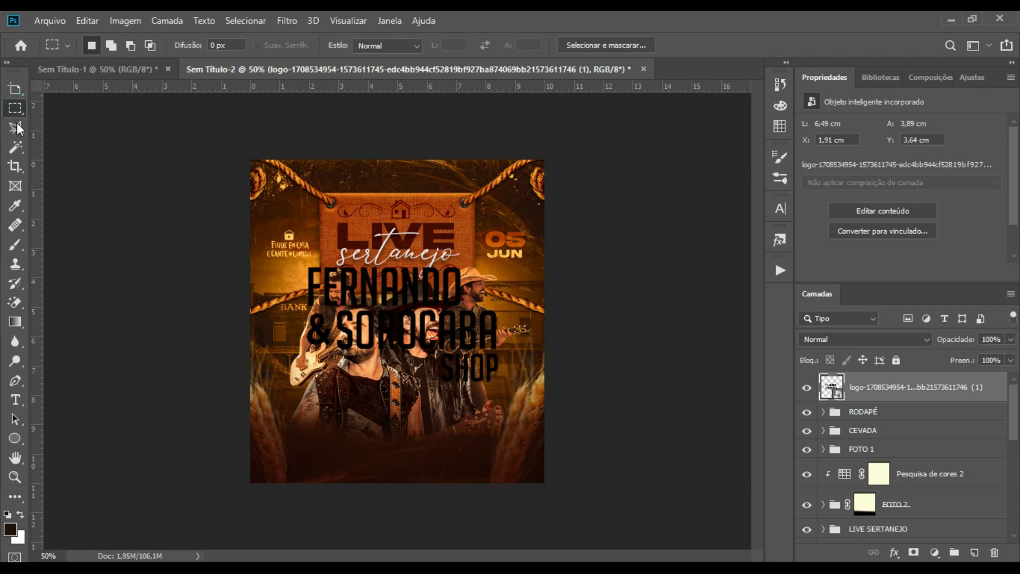
left_click(156, 243)
left_click_drag(246, 354, 702, 421)
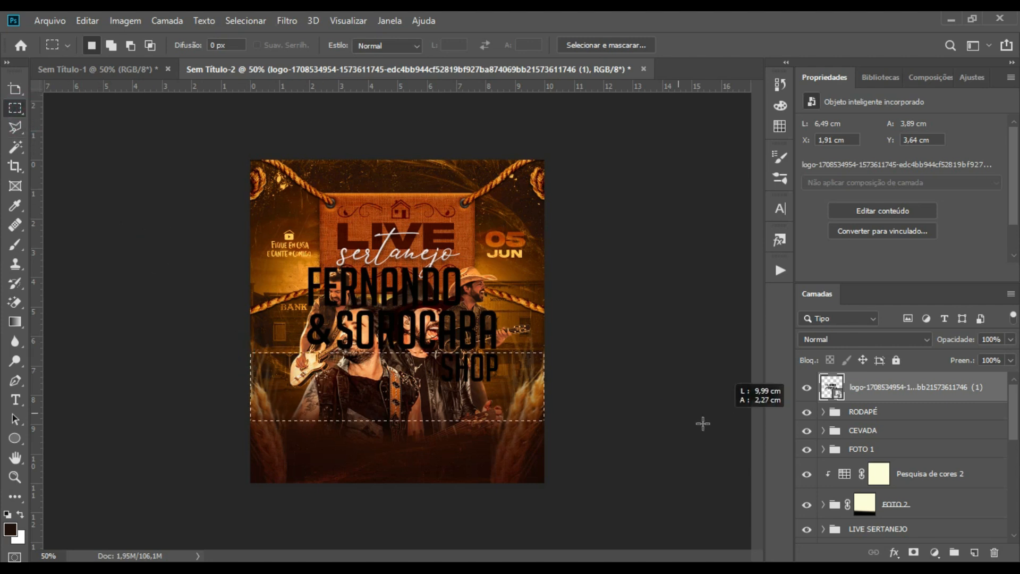
left_click(16, 244)
left_click(372, 258)
left_click(508, 238)
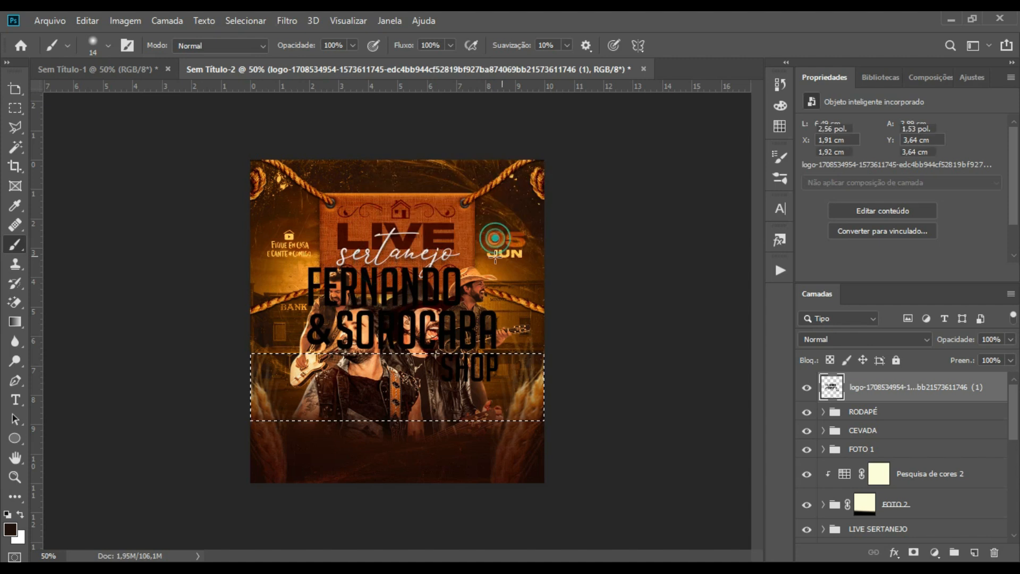
key("Delete")
left_click(612, 298)
left_click(901, 397)
left_click(607, 315)
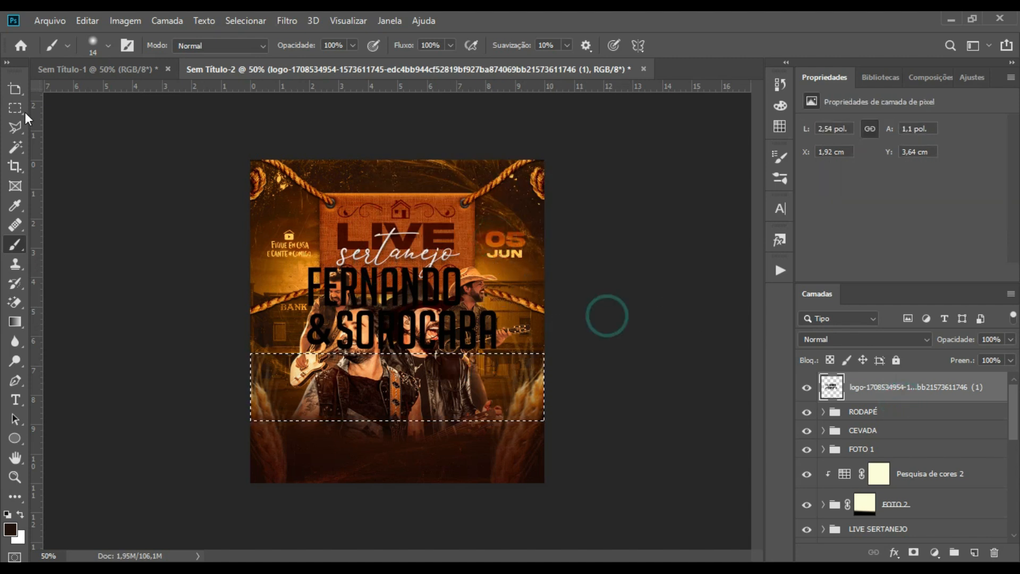
left_click(21, 104)
left_click(69, 146)
Apply a Color Overlay in orange ff8629 to the Fernando & Sorocaba logo.
left_click(895, 553)
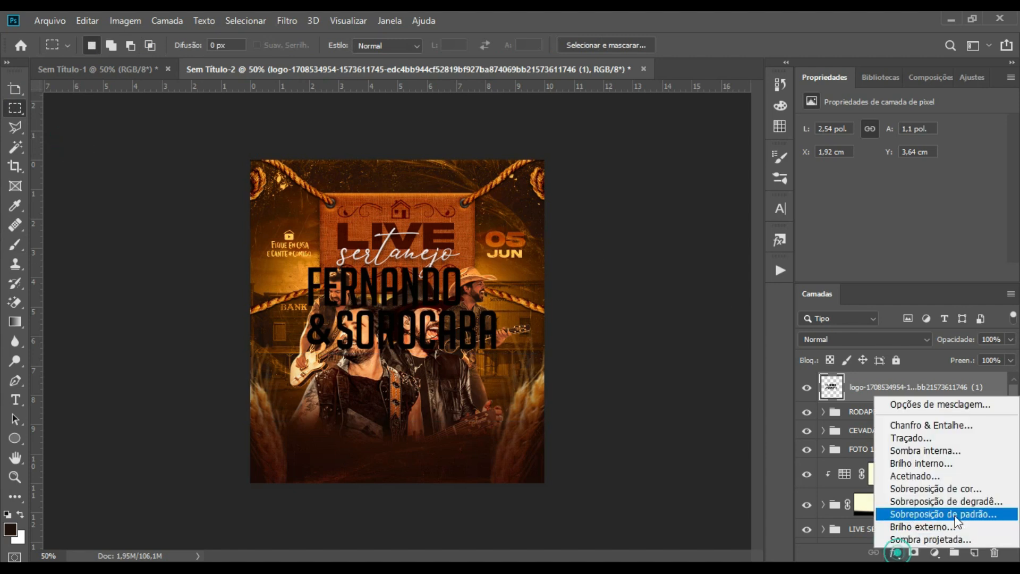
left_click(962, 489)
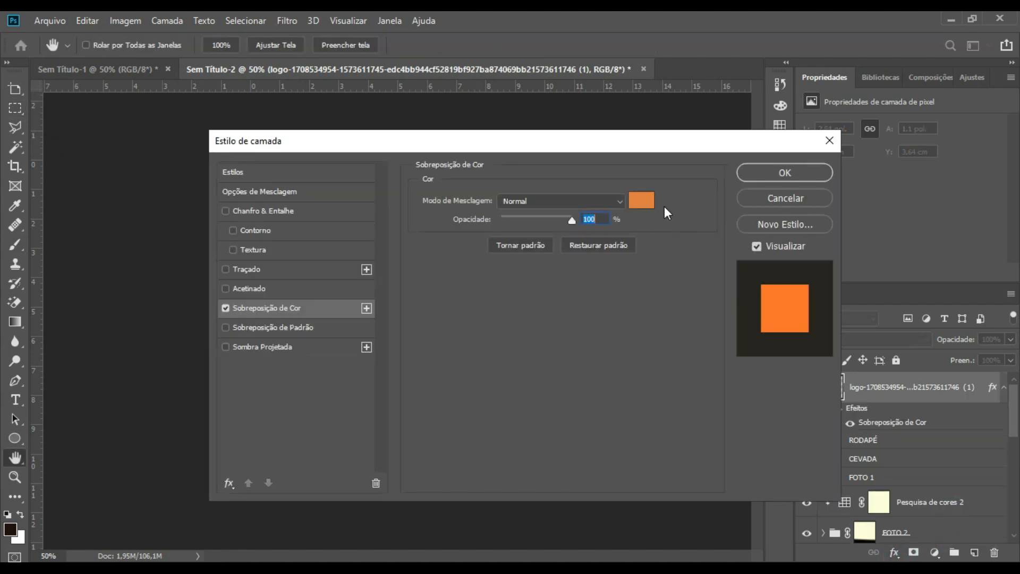
left_click_drag(669, 147, 882, 191)
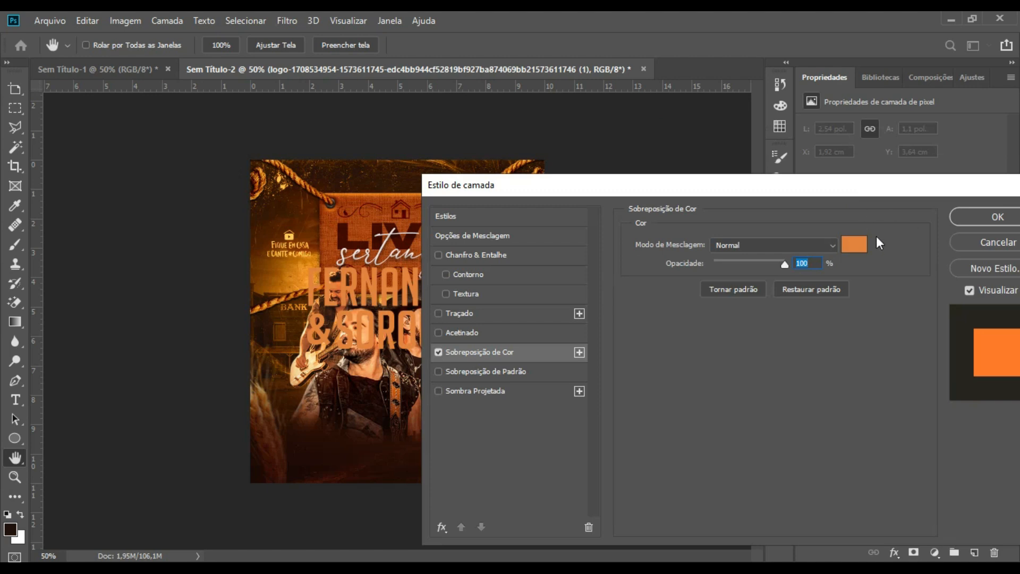
left_click(854, 245)
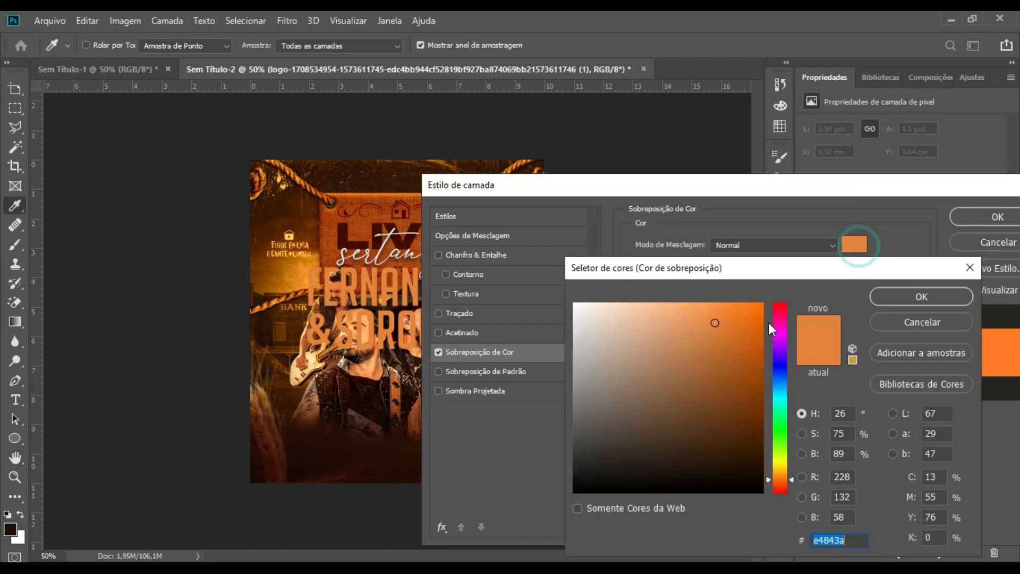
left_click_drag(753, 316, 736, 309)
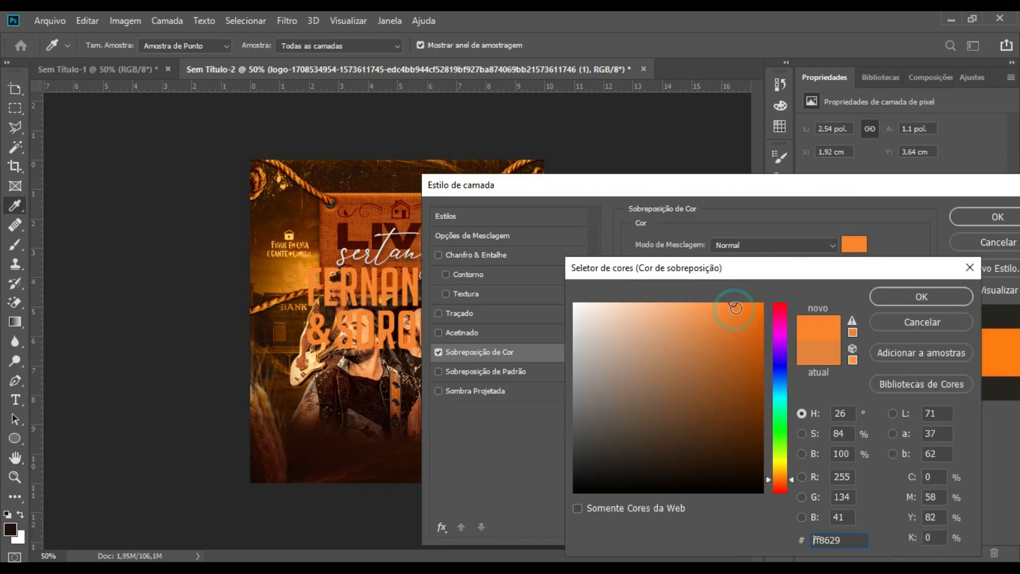
left_click(909, 297)
left_click(982, 218)
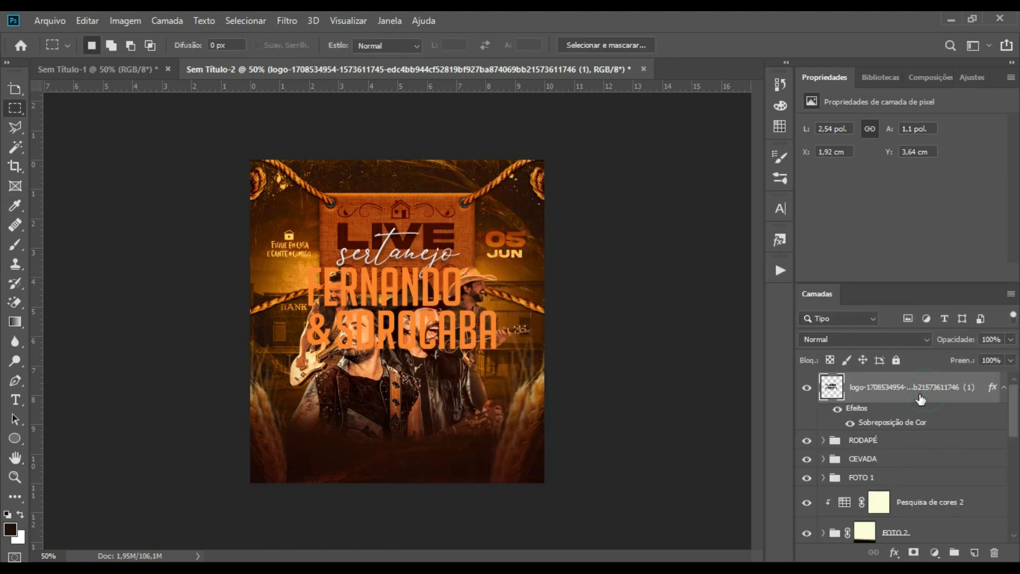
Scale the Fernando & Sorocaba logo to about 0.79 by 0.34 inches and center it on the vertical guide below the singers.
key("ctrl+t")
left_click_drag(499, 264, 412, 431)
key("Return")
key("ctrl+h")
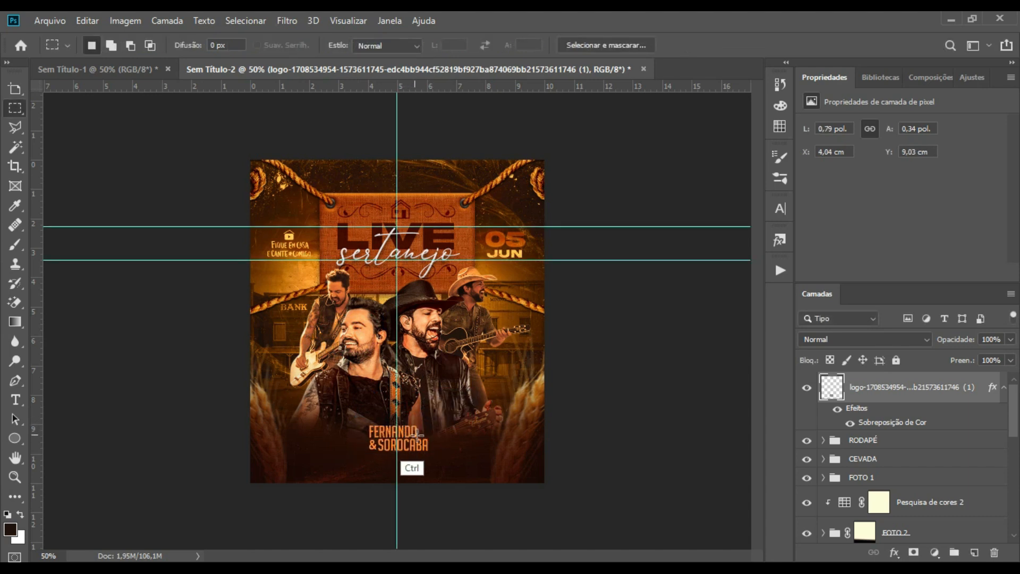
key("ctrl+t")
key("Return")
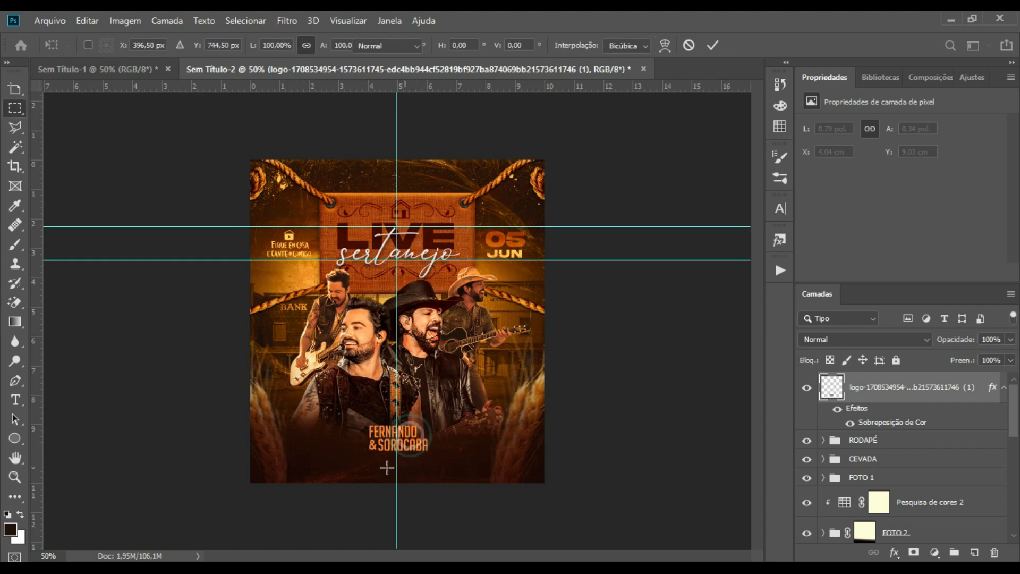
key("m")
Add the text YOUTUBE.COM/FERNANDOESOROCABA near the flyer's lower edge in light gray d6d6d6.
left_click(15, 404)
left_click(321, 469)
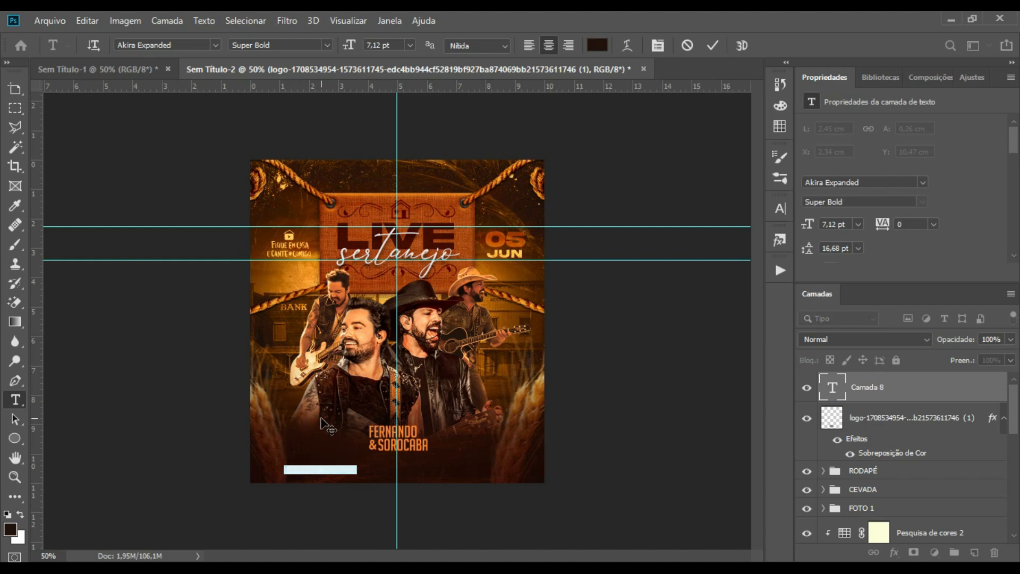
key("BackSpace")
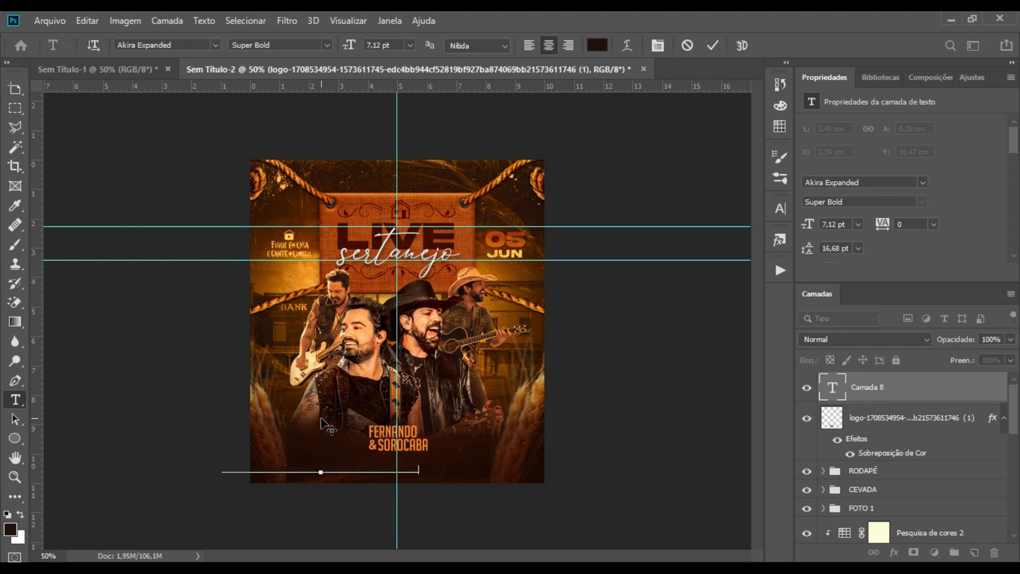
left_click(597, 45)
left_click_drag(594, 350, 571, 333)
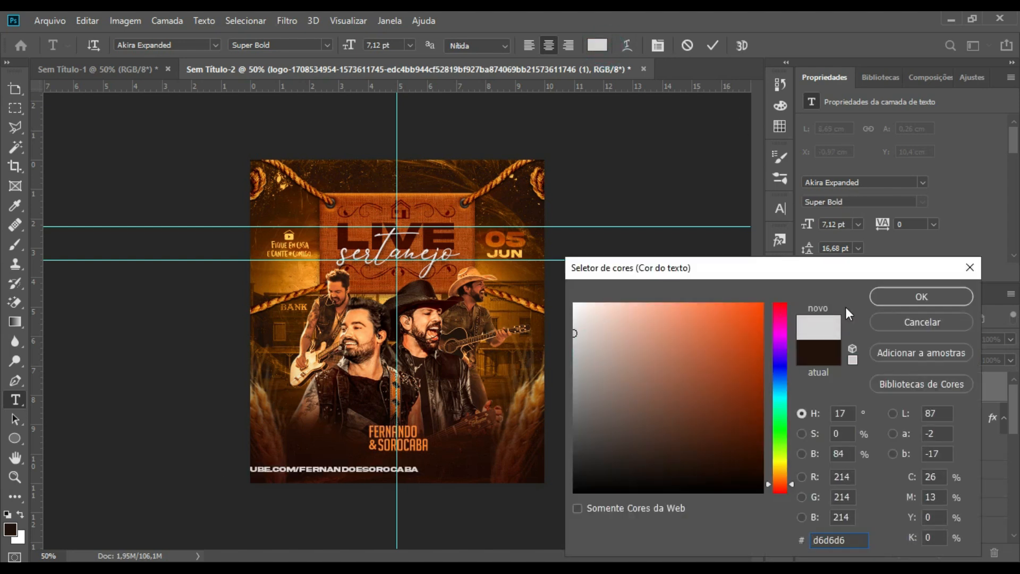
left_click(911, 300)
left_click(903, 390)
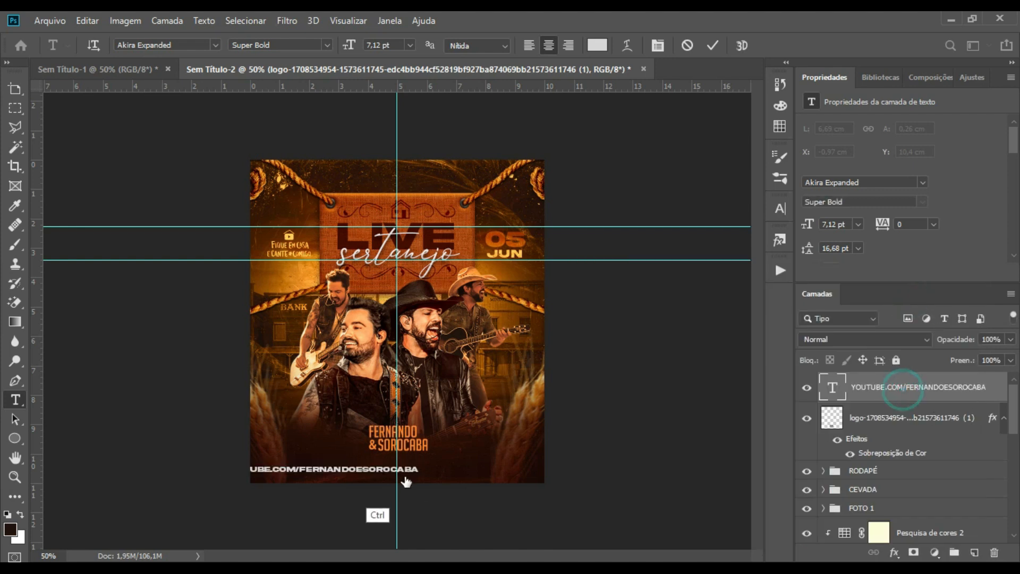
Center the YouTube address on the vertical guide beneath the Fernando & Sorocaba logo.
left_click_drag(342, 471, 437, 475)
key("ctrl+t")
key("Return")
key("t")
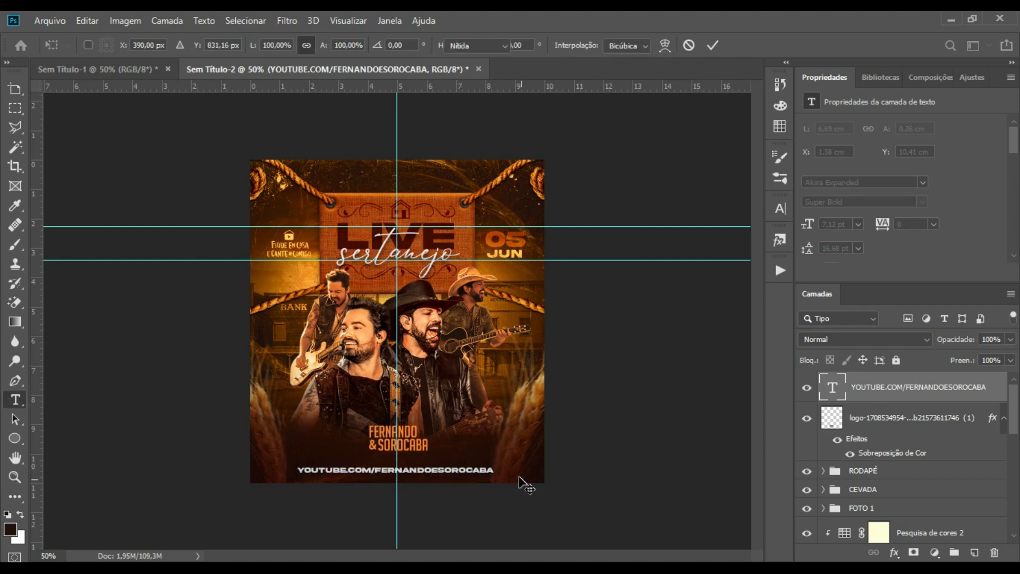
Move the Fernando & Sorocaba logo down to just above the YouTube address and group both layers.
mouse_move(421, 456)
left_mouse_down()
mouse_move(412, 442)
mouse_move(410, 456)
left_mouse_up()
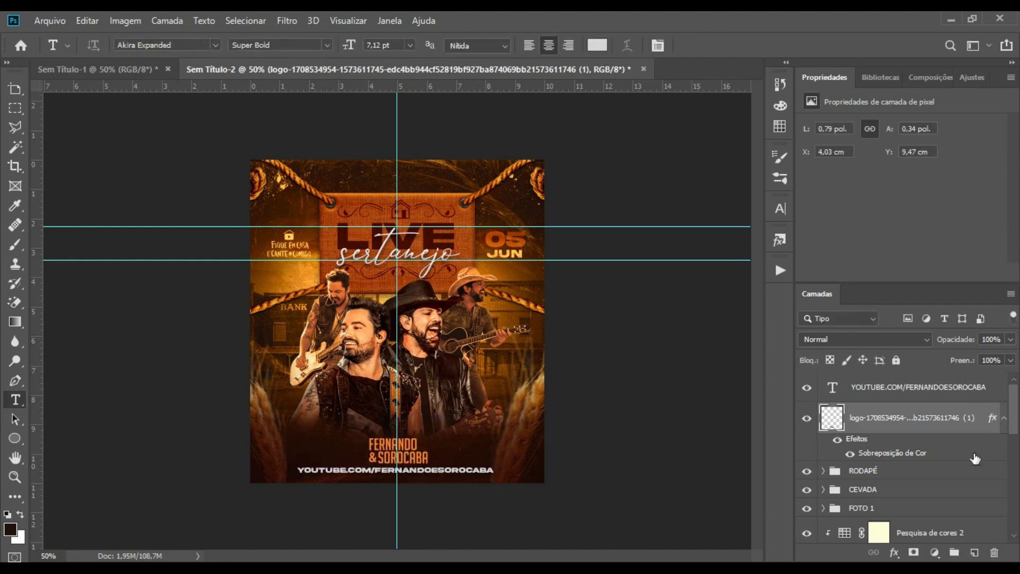
left_click(914, 388, "shift")
key("ctrl+g")
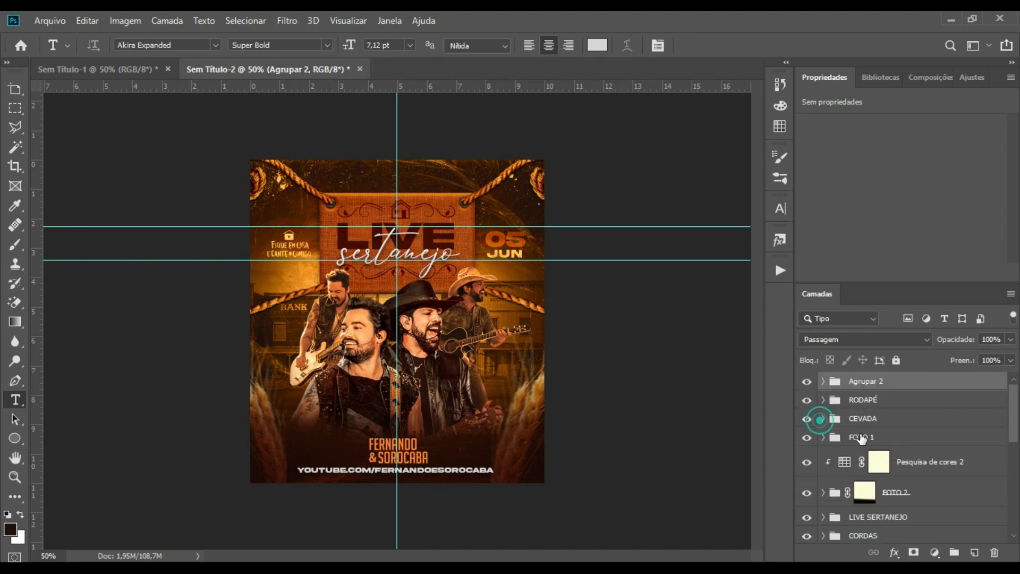
Nudge the cevada copiar wheat slightly to the right inside the CEVADA group and hide the guides.
left_click(820, 419)
key("ctrl+t")
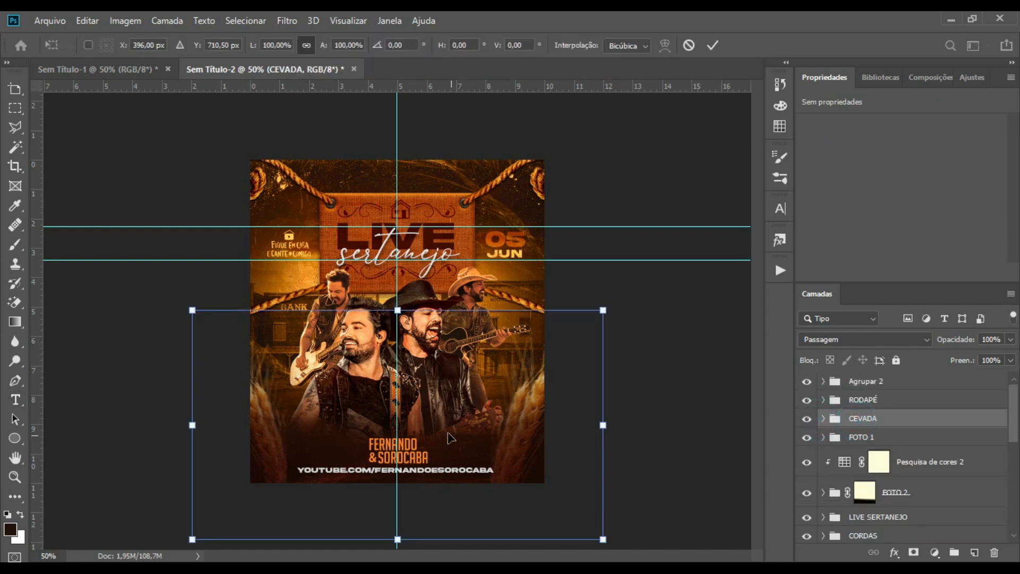
key("Return")
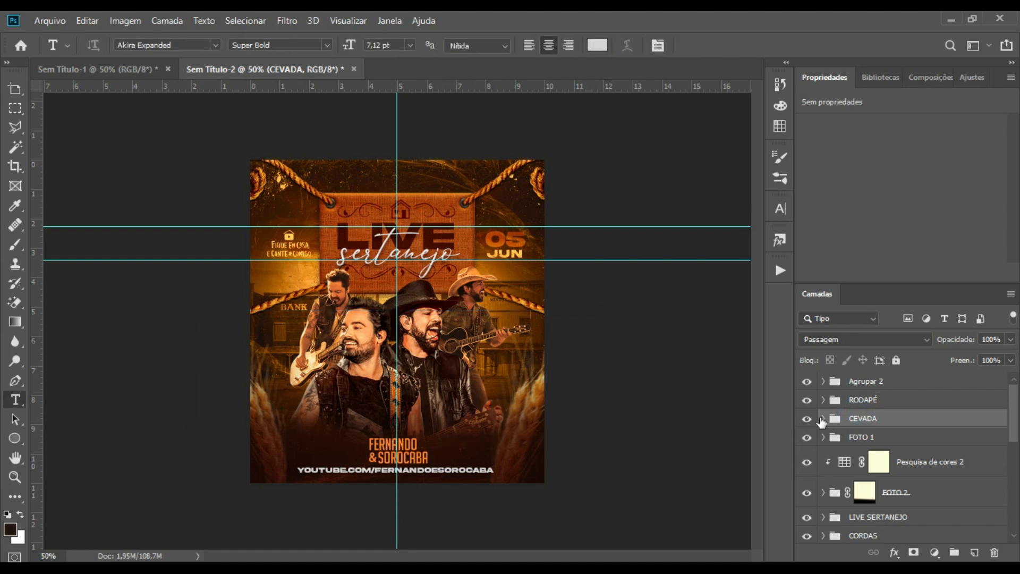
left_click(824, 420)
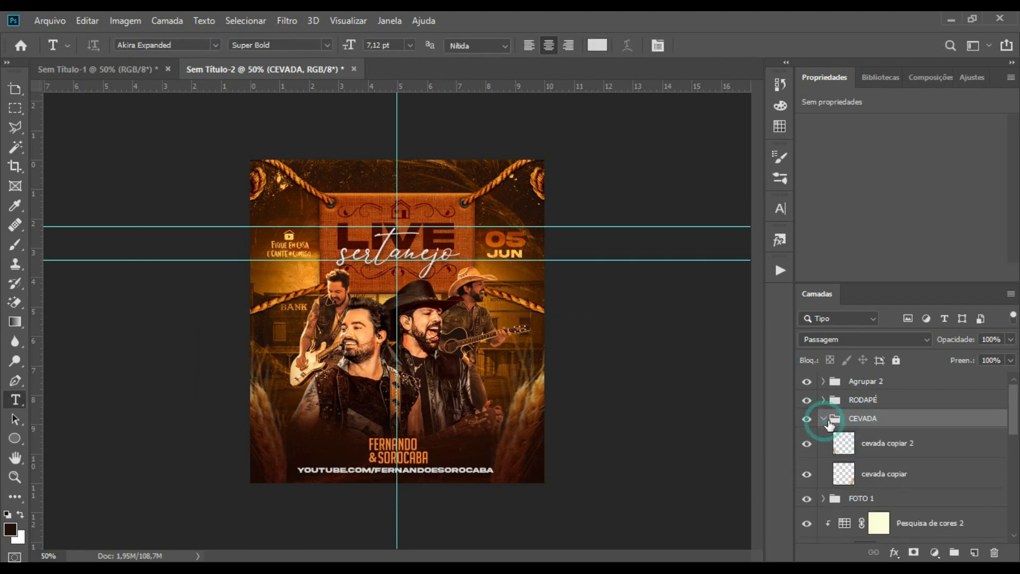
left_click(884, 475)
left_click_drag(519, 472, 522, 471)
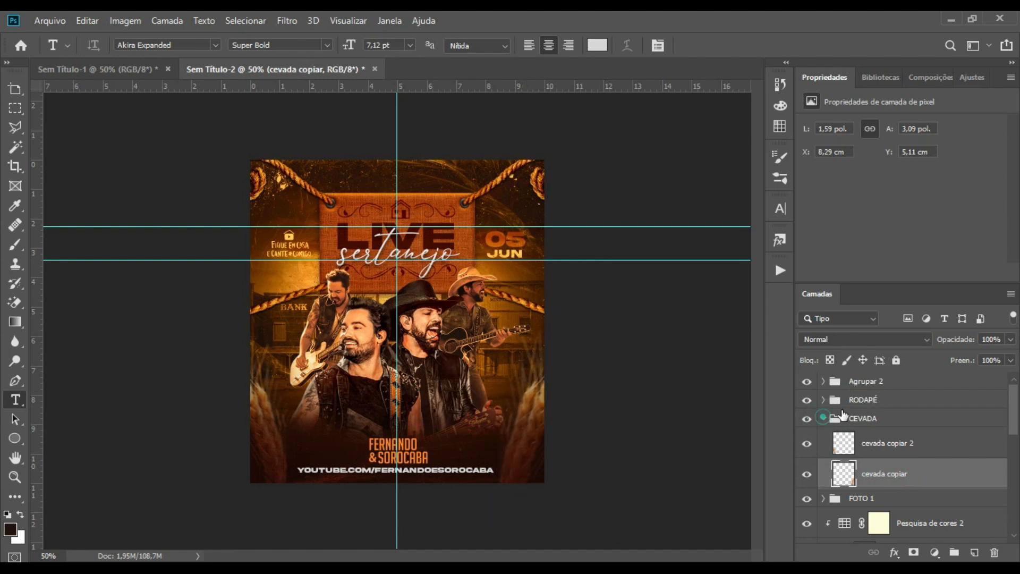
left_click(823, 418)
left_click(884, 382)
key("ctrl+semicolon")
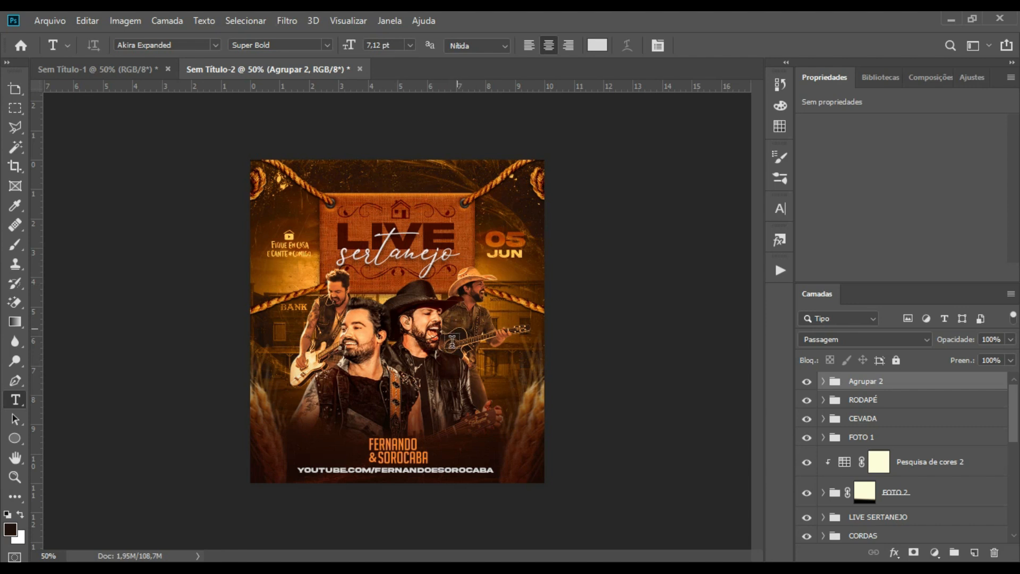
Create a new layer above Agrupar 2 and set the soft brush size to 193 px.
left_click(894, 383)
key("ctrl+shift+n")
key("Return")
left_click(15, 245)
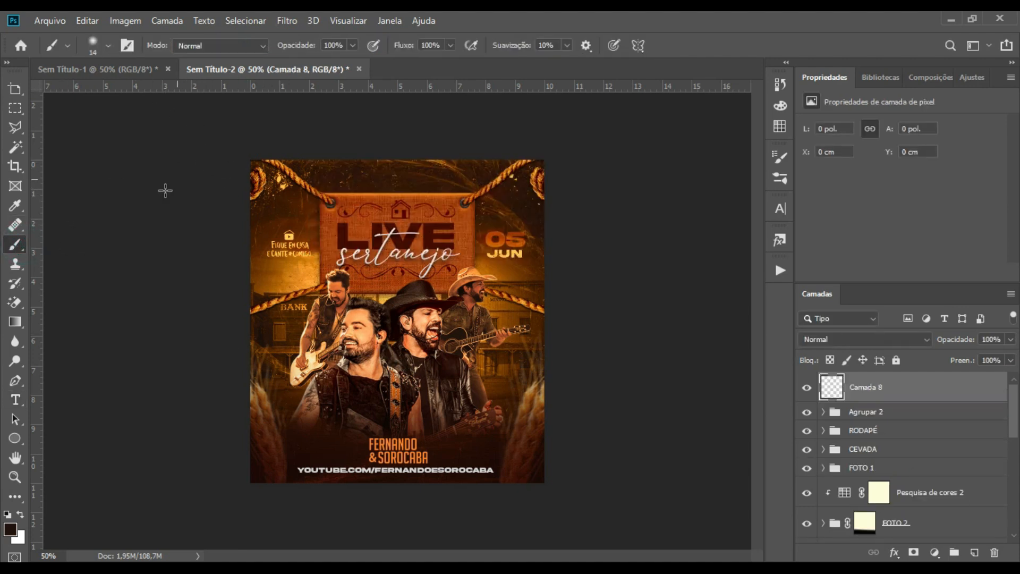
left_click(95, 47)
left_click(157, 94)
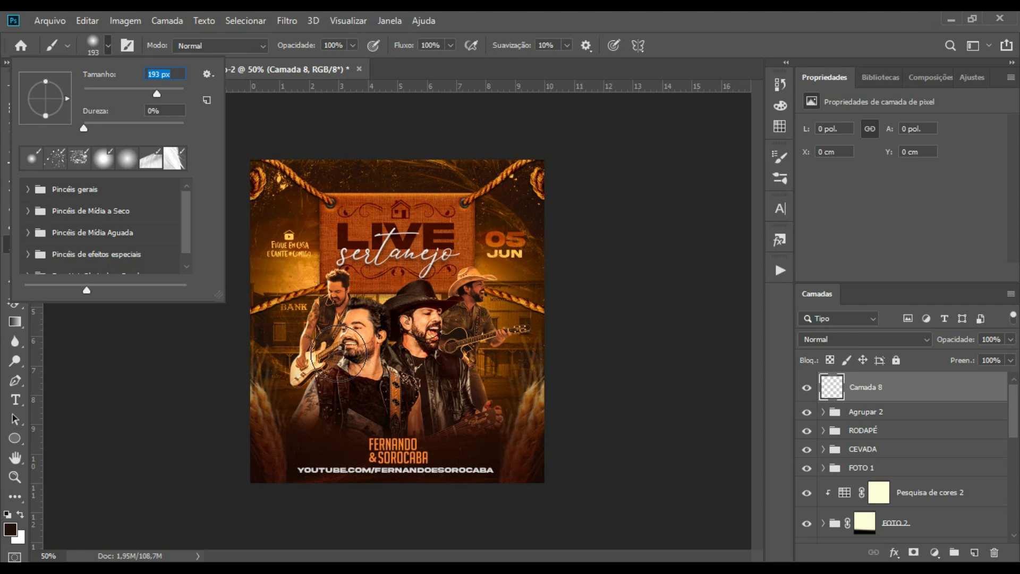
left_click(888, 392)
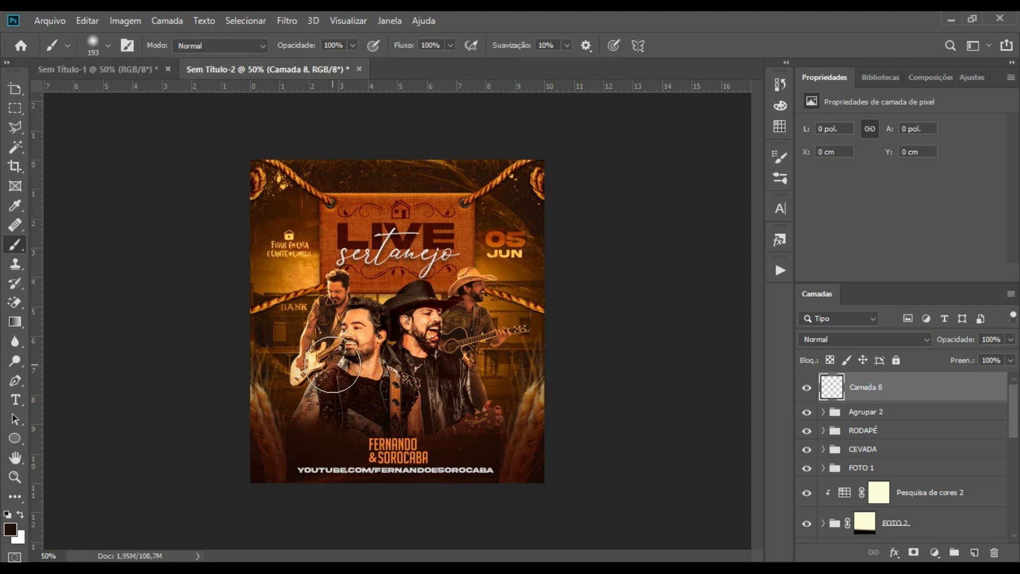
Paint soft orange spots over the two guitars, using a colour sampled from the glowing background near BANK.
left_click(12, 531)
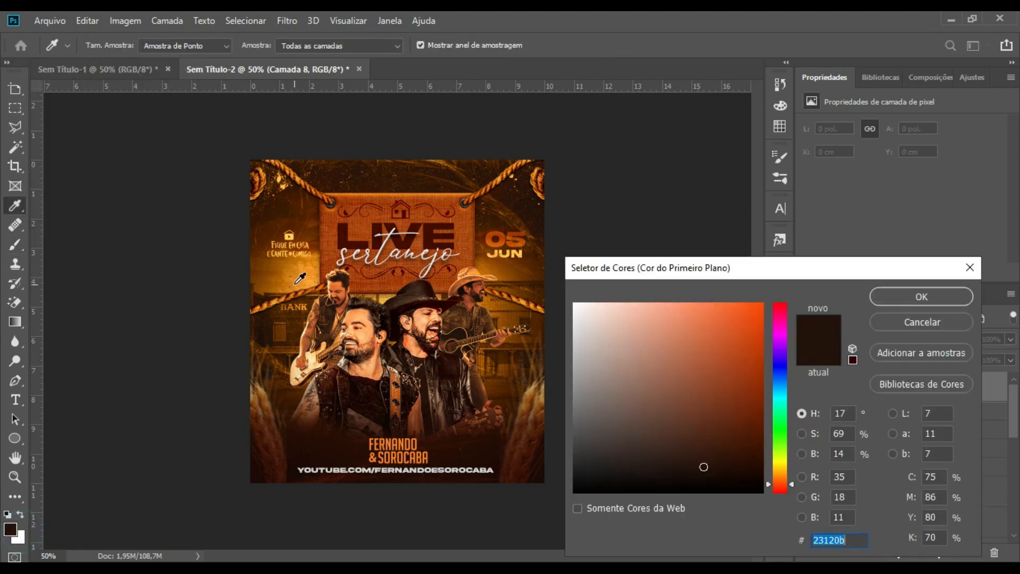
left_click(293, 283)
left_click(922, 296)
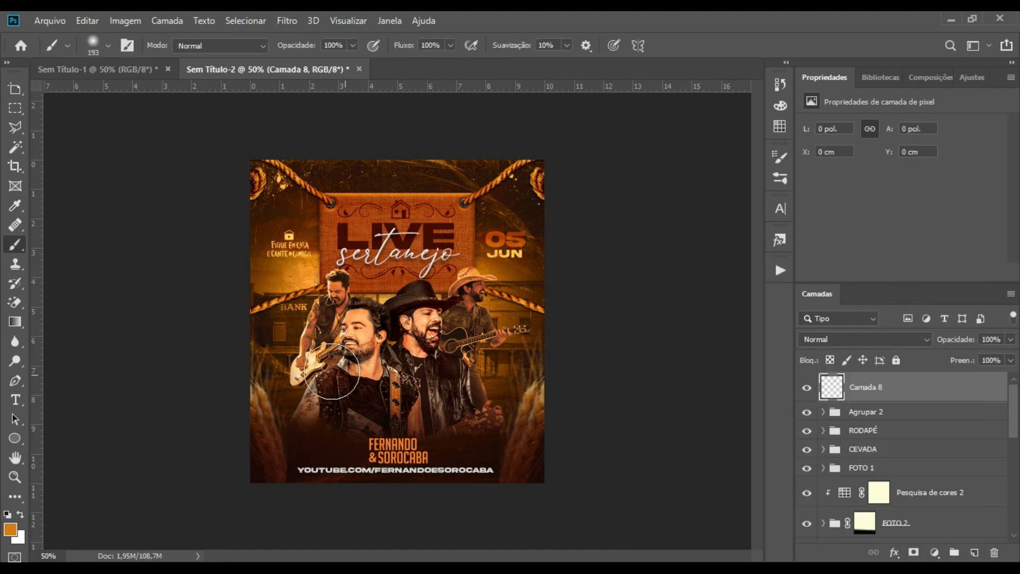
left_click(331, 366)
left_click(334, 369)
left_click(335, 367)
left_click(326, 366)
left_click(325, 368)
left_click(451, 352)
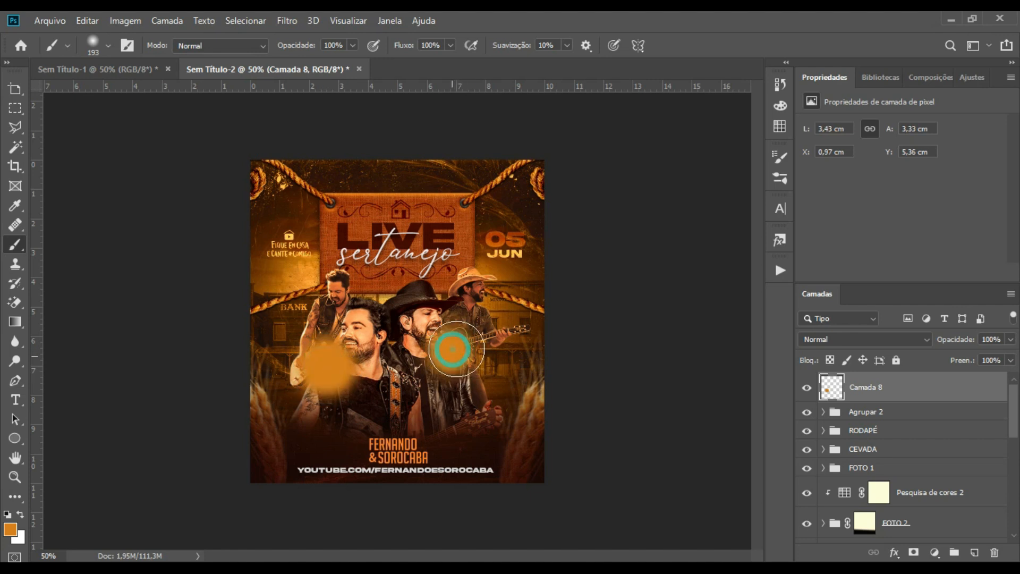
Set the orange spots layer to Subexposição Linear (Adicionar), apply a 52.4-pixel Gaussian blur and compare with it hidden.
left_click(862, 338)
left_click(879, 330)
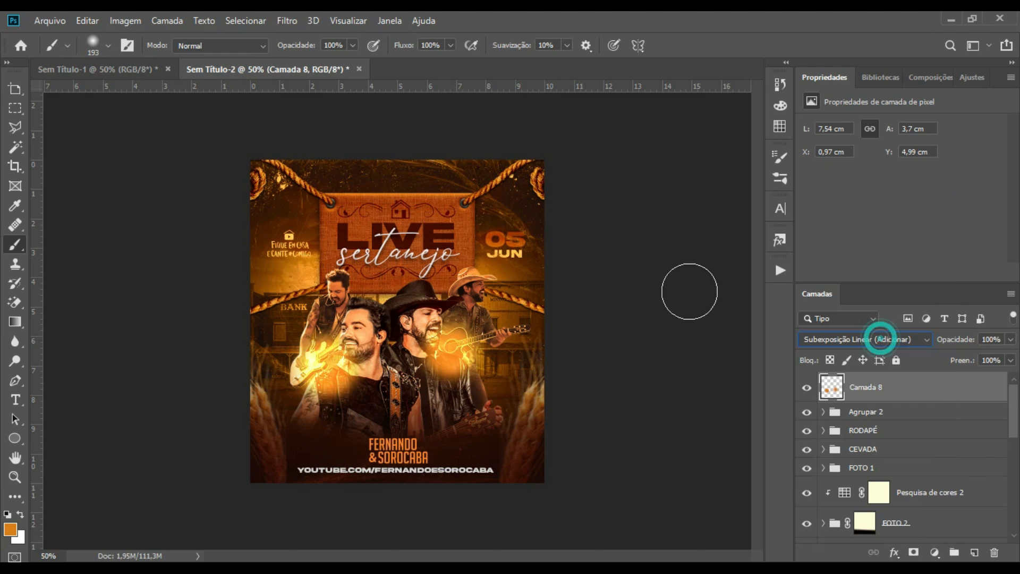
left_click(282, 20)
mouse_move(365, 191)
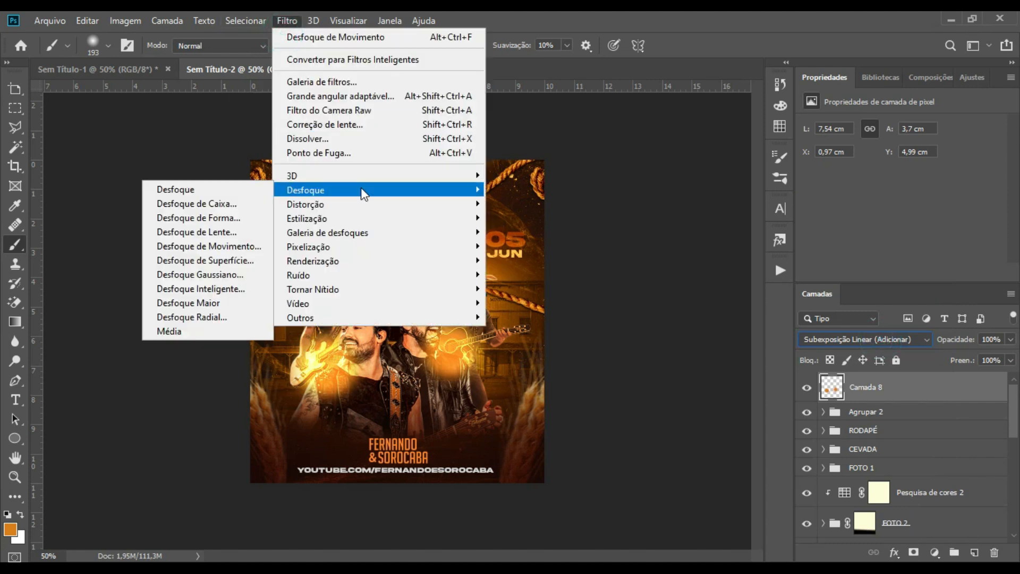
left_click(223, 274)
left_click_drag(748, 278, 761, 277)
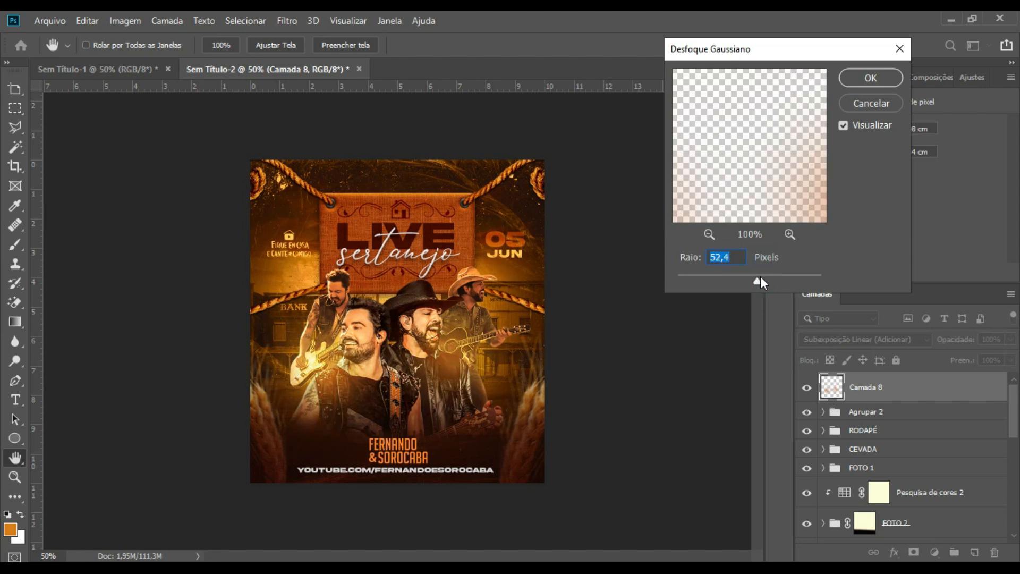
left_click(866, 79)
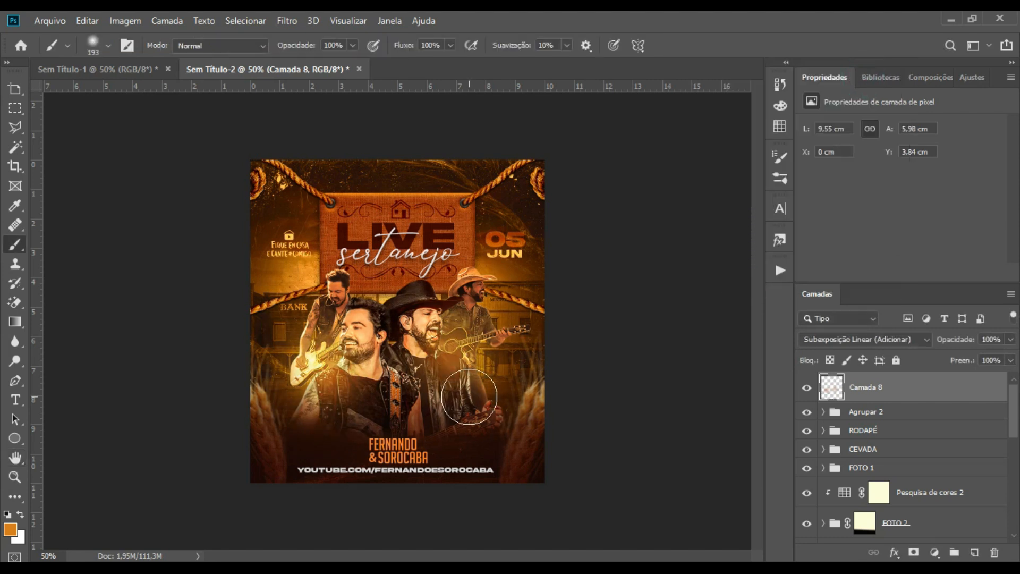
left_click(808, 389)
left_click(807, 389)
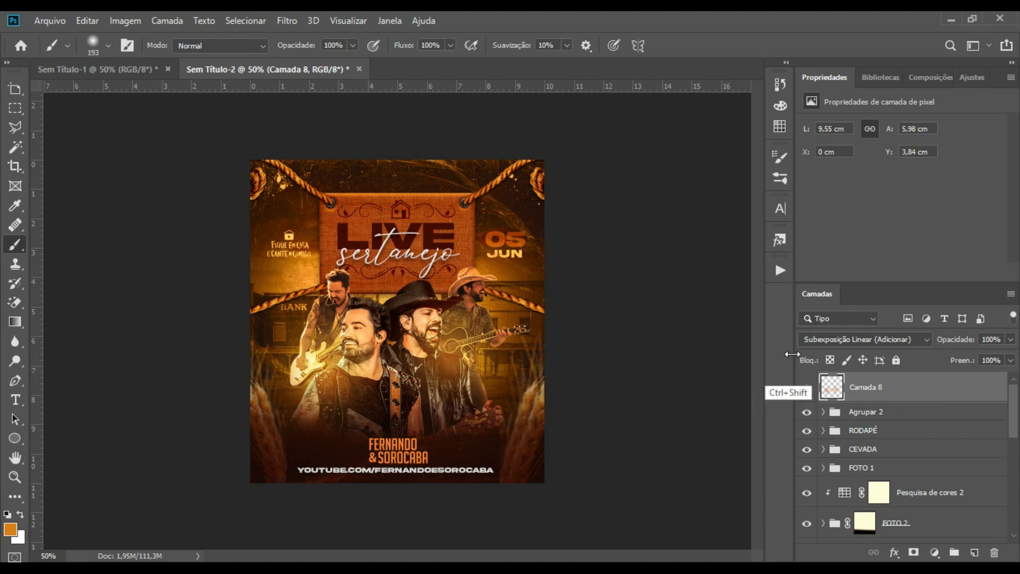
On another new layer, paint diagonal orange streaks inward from all four flyer corners with a 95 px soft brush.
key("ctrl+shift+n")
key("Escape")
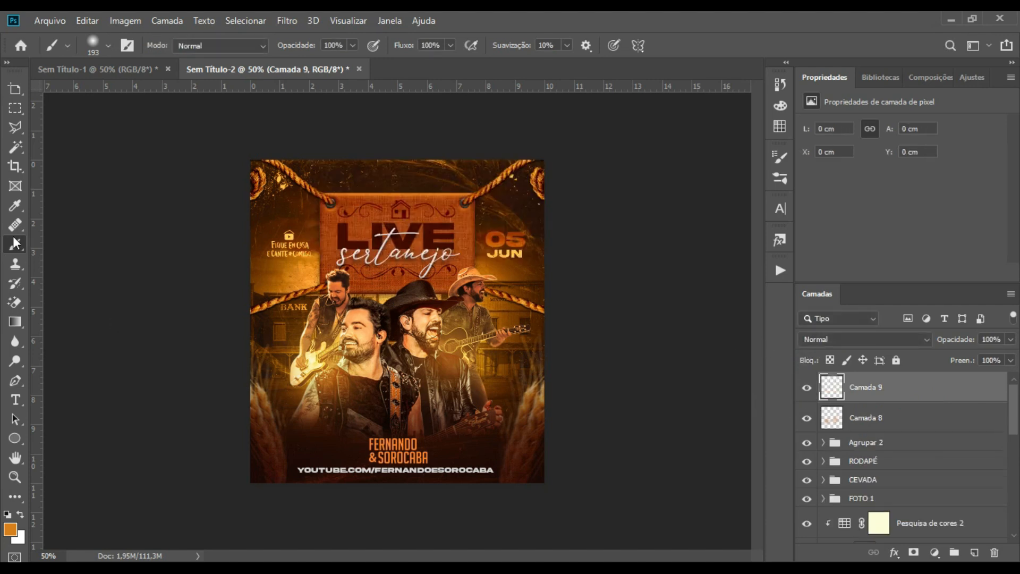
left_click(107, 48)
left_click(130, 91)
left_click_drag(596, 166, 431, 245)
mouse_move(211, 173)
left_mouse_down()
mouse_move(324, 228)
mouse_move(248, 184)
mouse_move(355, 256)
left_mouse_up()
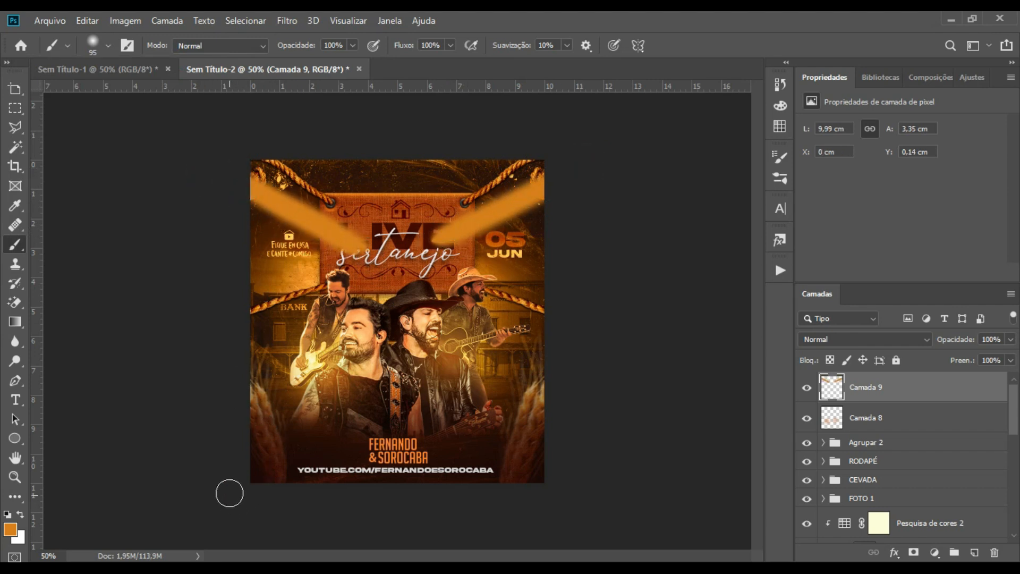
left_click_drag(213, 486, 328, 429)
left_click_drag(557, 487, 472, 425)
left_click_drag(245, 494, 372, 400)
Blend the corner streaks with Subexposição Linear (Adicionar) and soften them with a 52.4-pixel Gaussian blur.
left_click(876, 339)
left_click(904, 342)
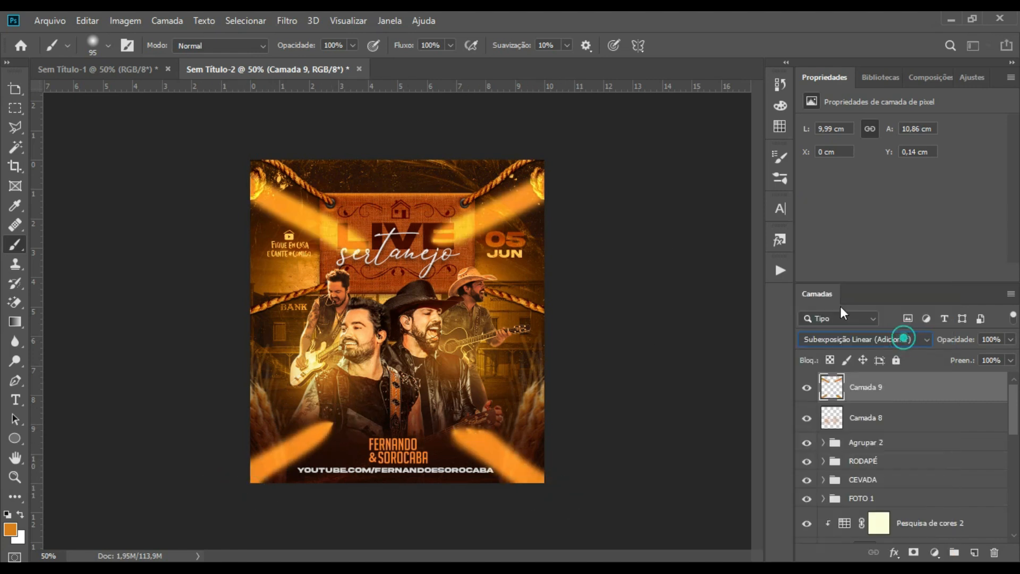
left_click(290, 16)
mouse_move(333, 189)
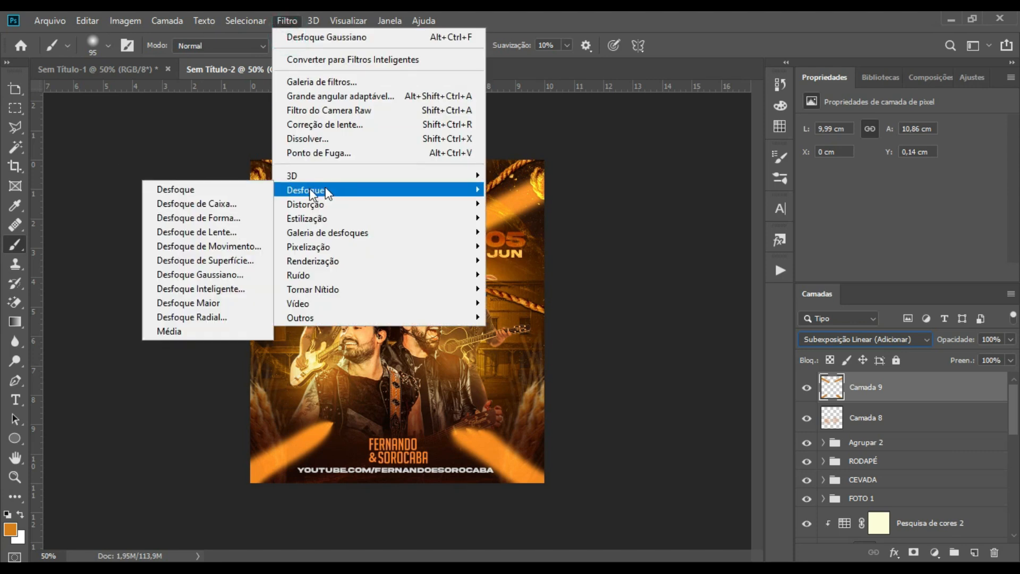
left_click(210, 274)
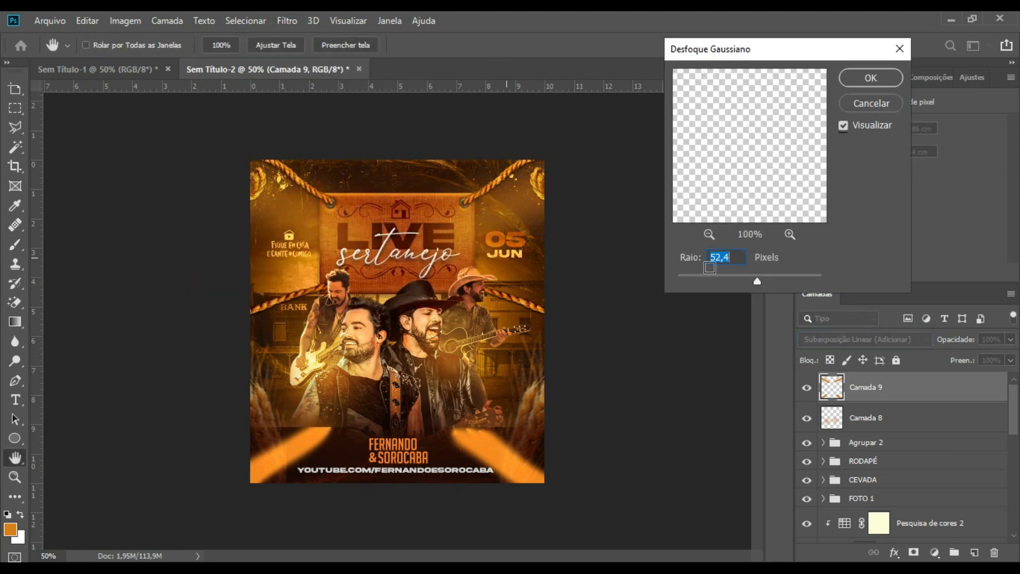
key("b")
left_click(860, 76)
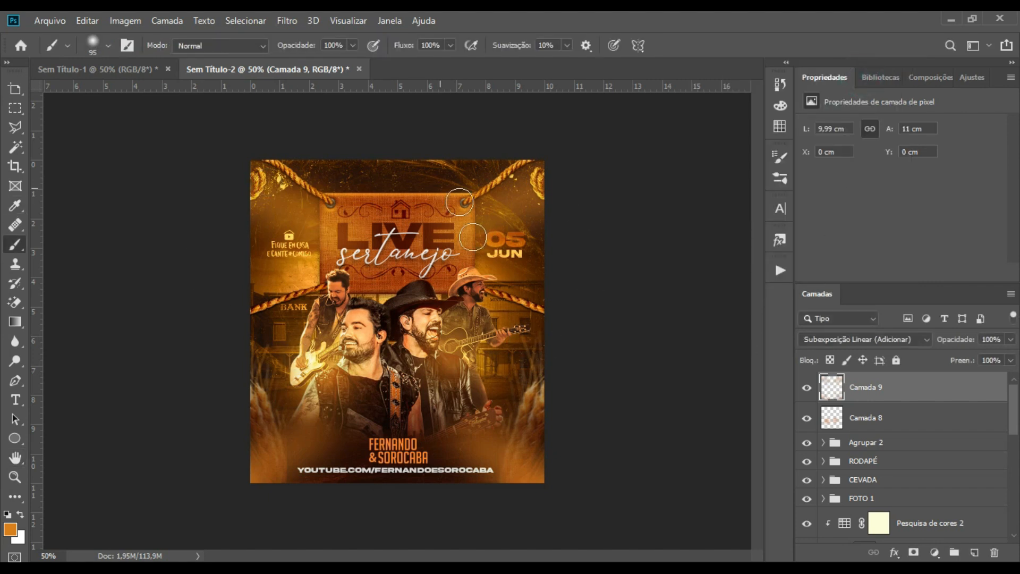
Shift the corner glow's hue to -5, lower its lightness and compare the flyer with the layer hidden.
left_click(886, 389)
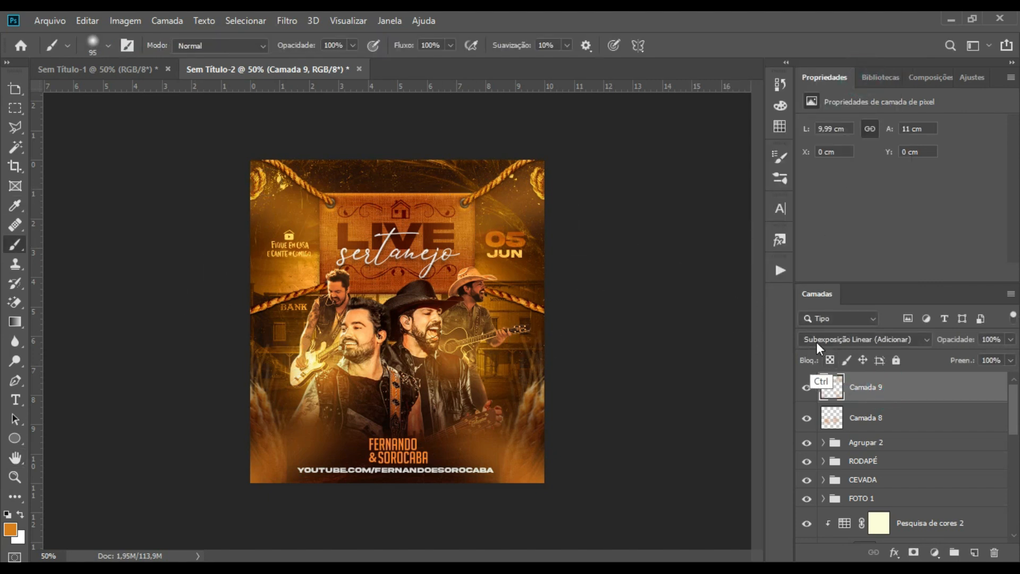
key("ctrl+u")
mouse_move(732, 203)
left_mouse_down()
mouse_move(769, 204)
mouse_move(711, 204)
mouse_move(759, 203)
mouse_move(742, 203)
left_mouse_up()
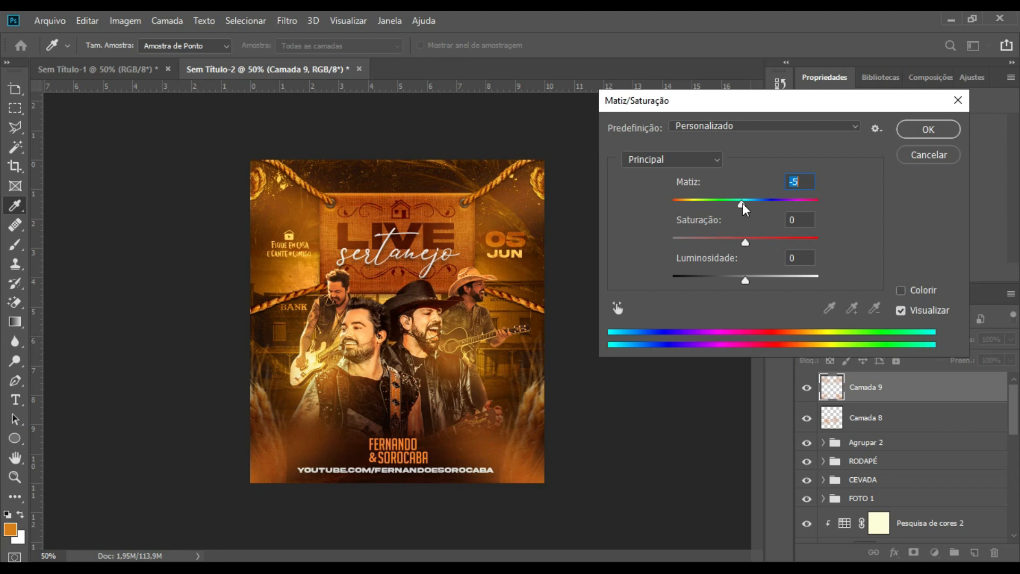
left_click_drag(747, 284, 709, 282)
left_click(928, 129)
key("b")
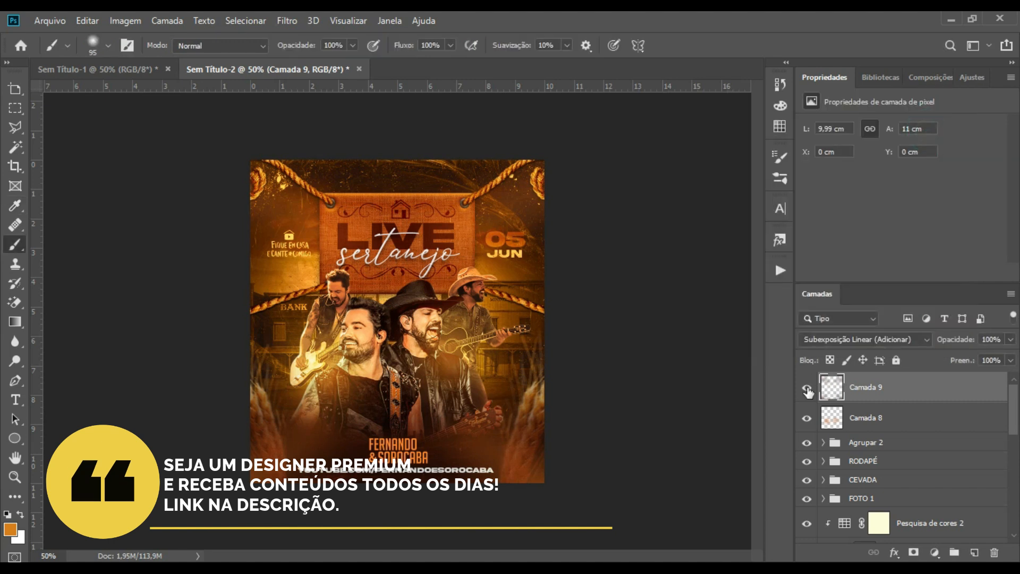
left_click(806, 387)
left_click(808, 393)
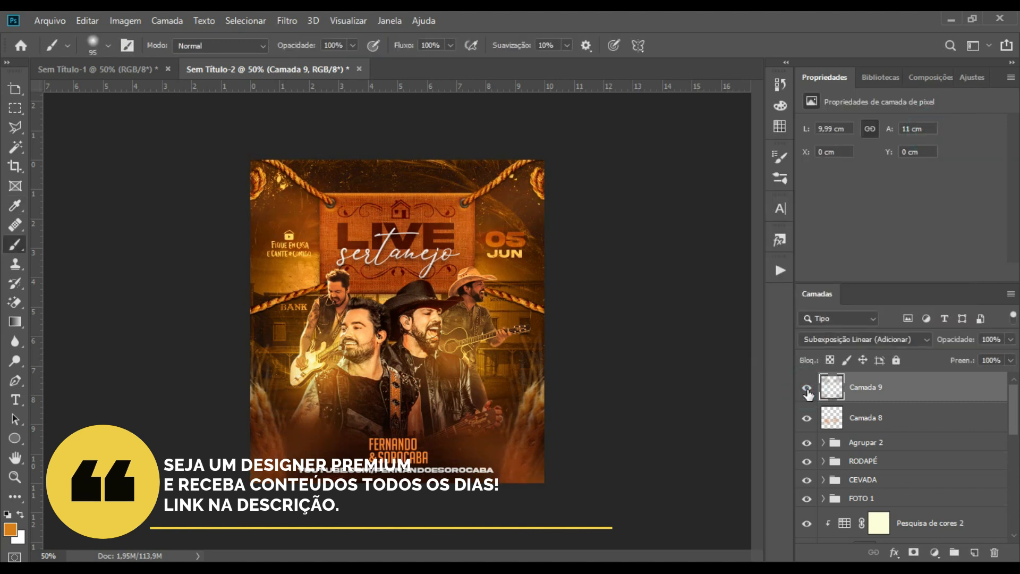
Reduce the corner glow layer's fill to 60%.
left_click(888, 387)
left_click(1012, 360)
left_click_drag(1011, 377, 981, 376)
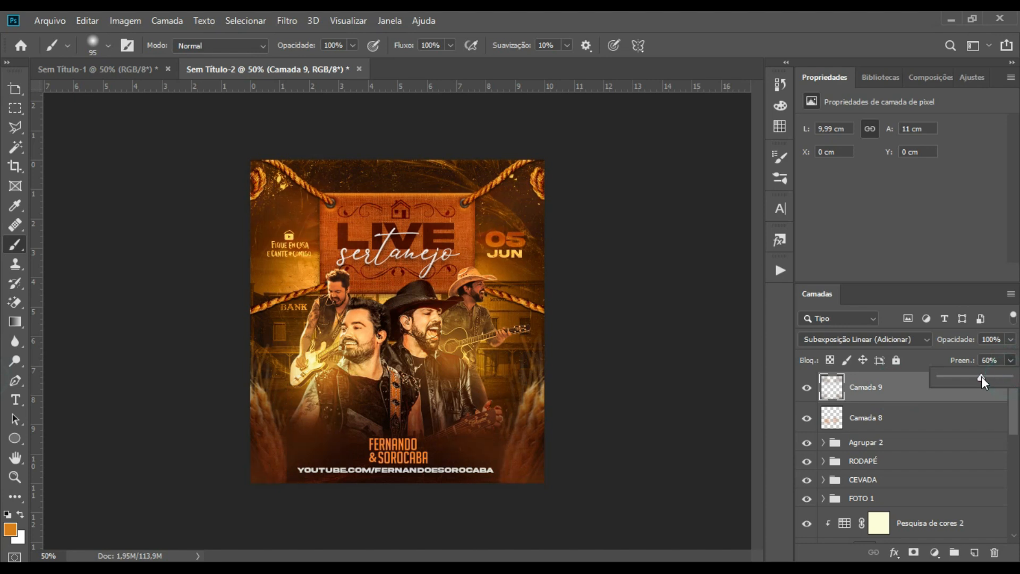
left_click(884, 398)
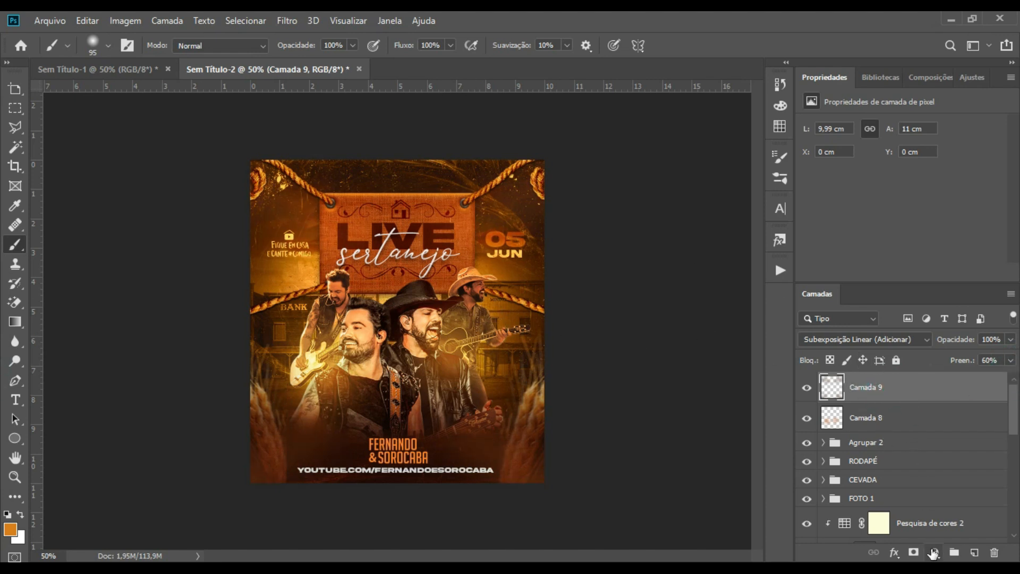
left_click(935, 552)
left_click(965, 472)
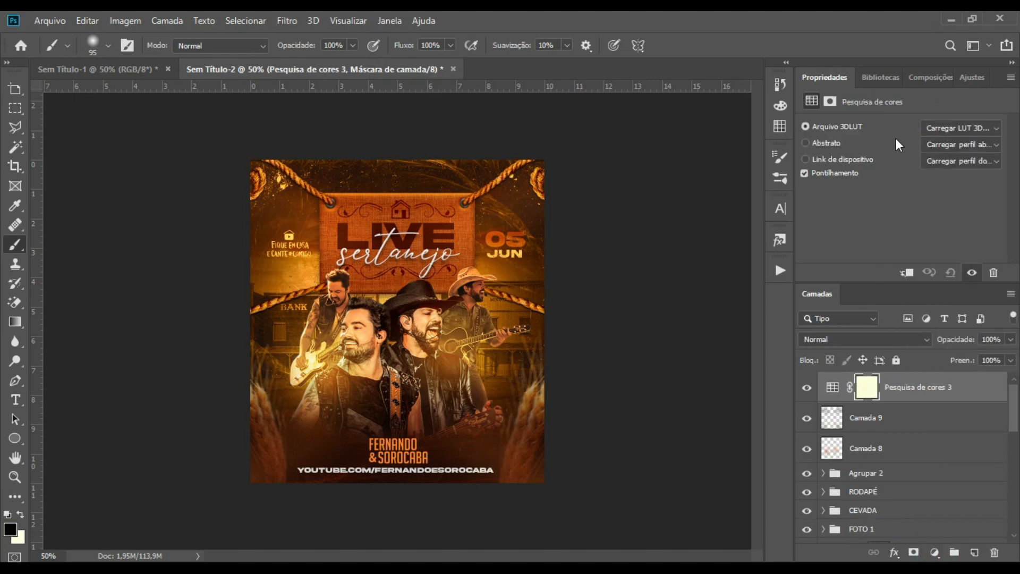
left_click(949, 128)
left_click(898, 187)
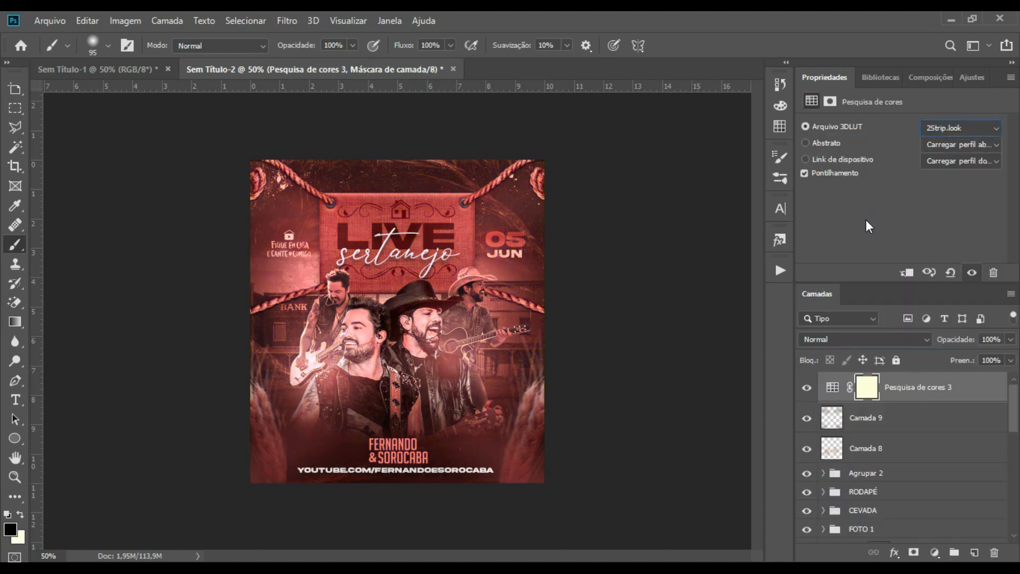
left_click(938, 397)
left_click(993, 552)
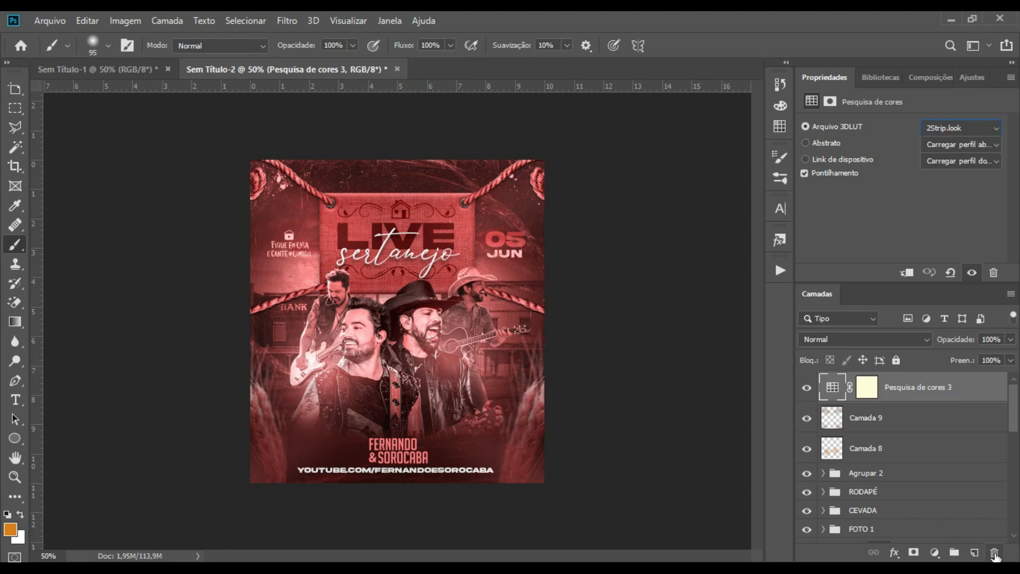
key("Return")
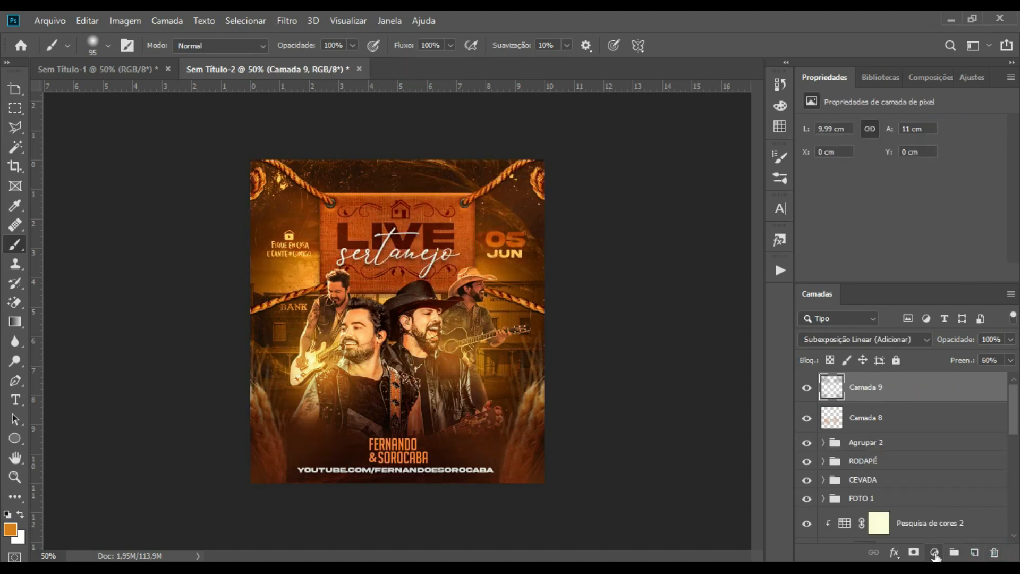
Add a Color Lookup adjustment above all layers and choose the Crisp_Warm.look 3DLUT file.
left_click(936, 553)
left_click(951, 479)
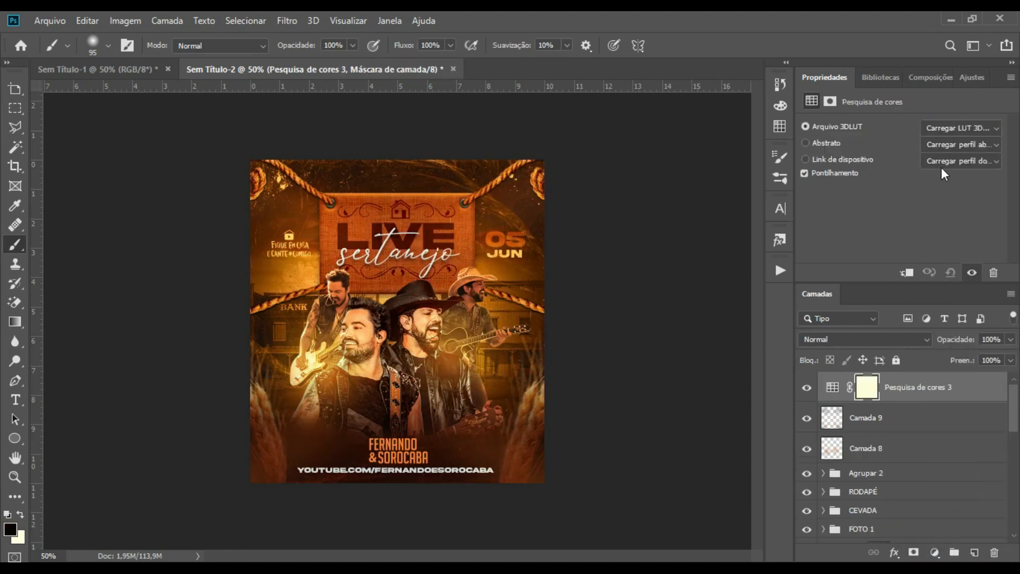
left_click(954, 128)
left_click(882, 187)
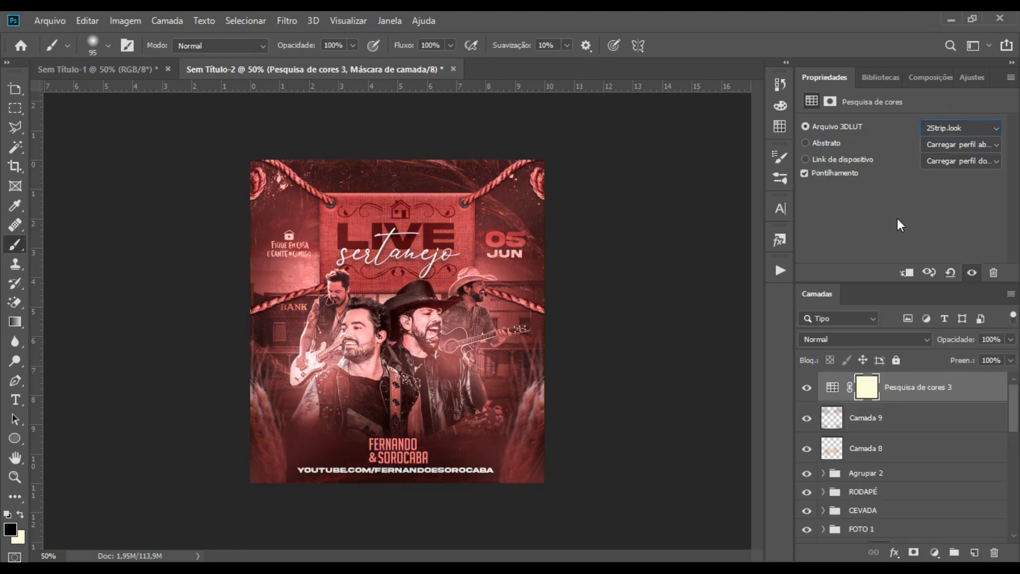
key("Down")
key("Down")
key("Down")
key("Down")
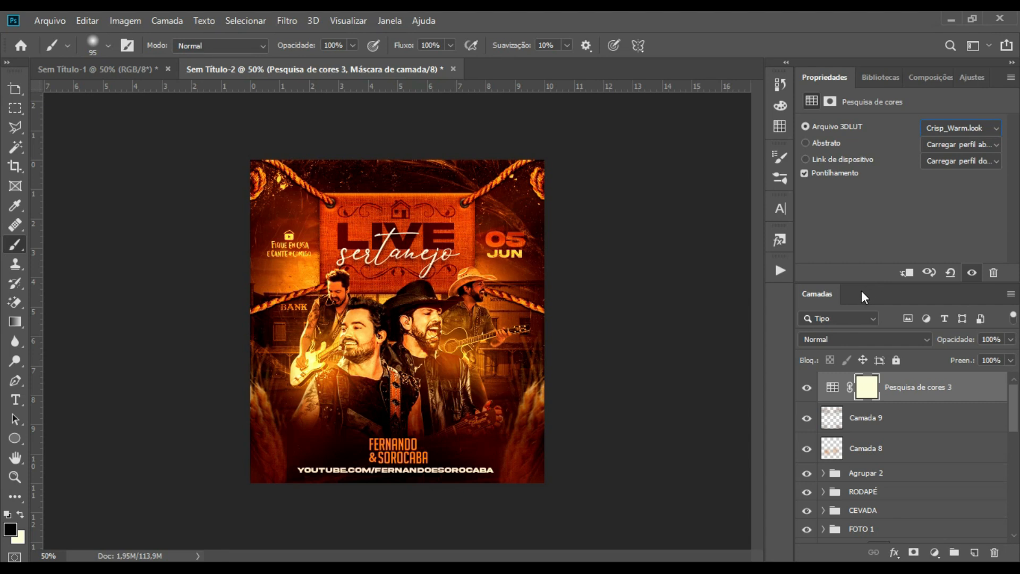
Try the EdgyAmber.3DL, filmstock_50.3dl and Fuji ETERNA 250D LUT files on the color lookup adjustment.
key("Down")
key("Down")
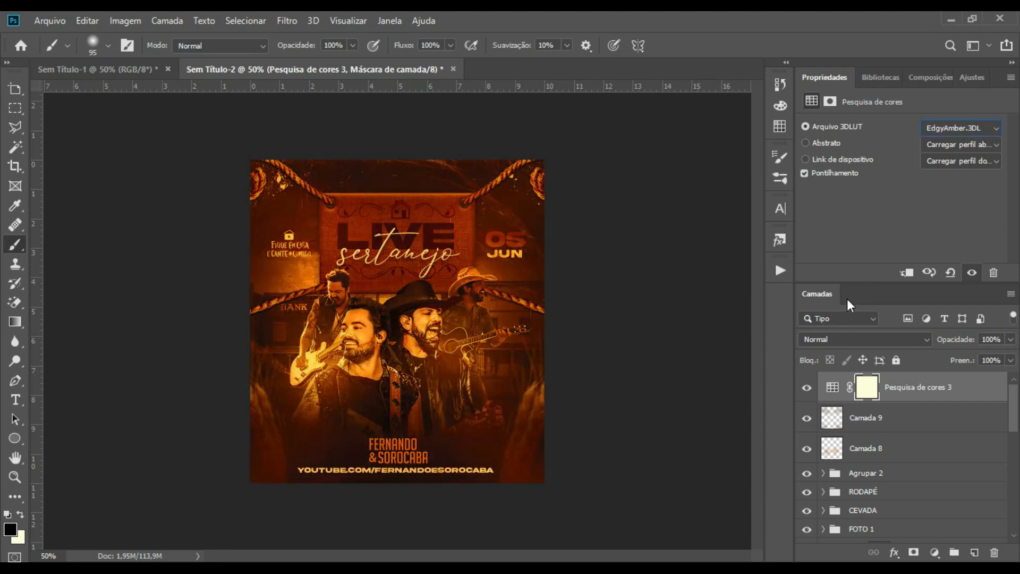
key("Down")
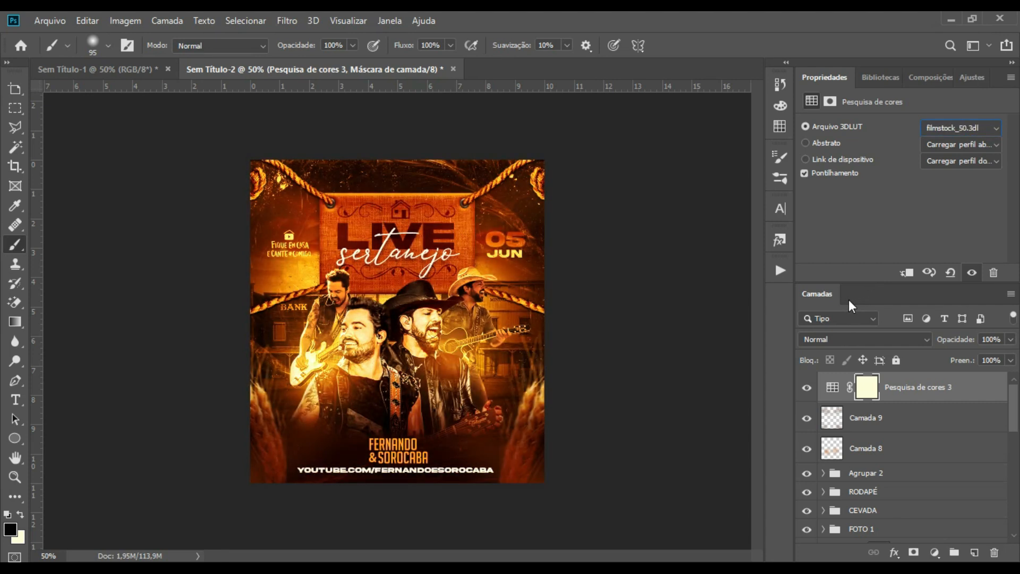
key("Down")
key("Down")
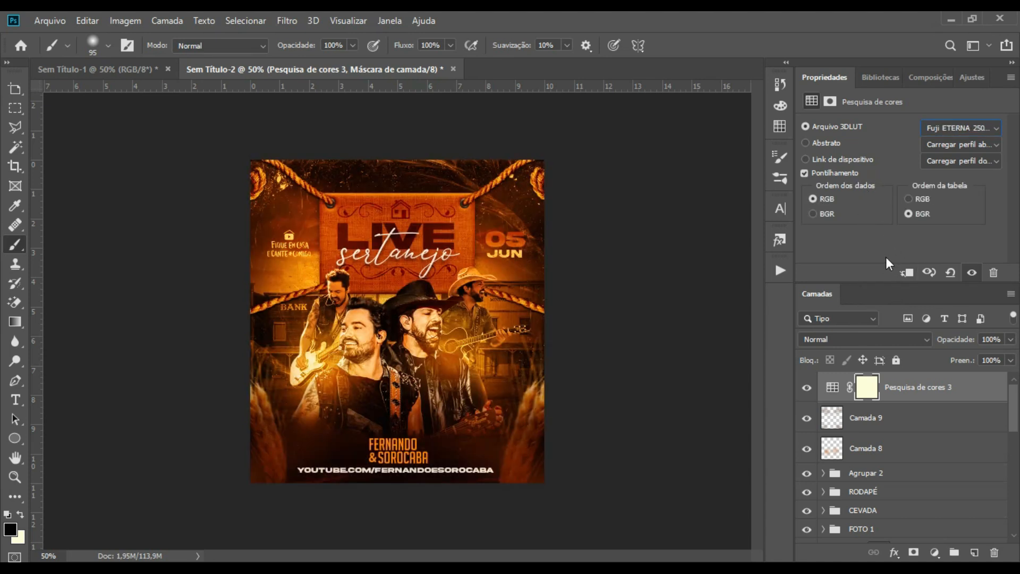
Choose the 3Strip.look LUT file for the color lookup and compare the flyer with the adjustment hidden.
left_click(949, 128)
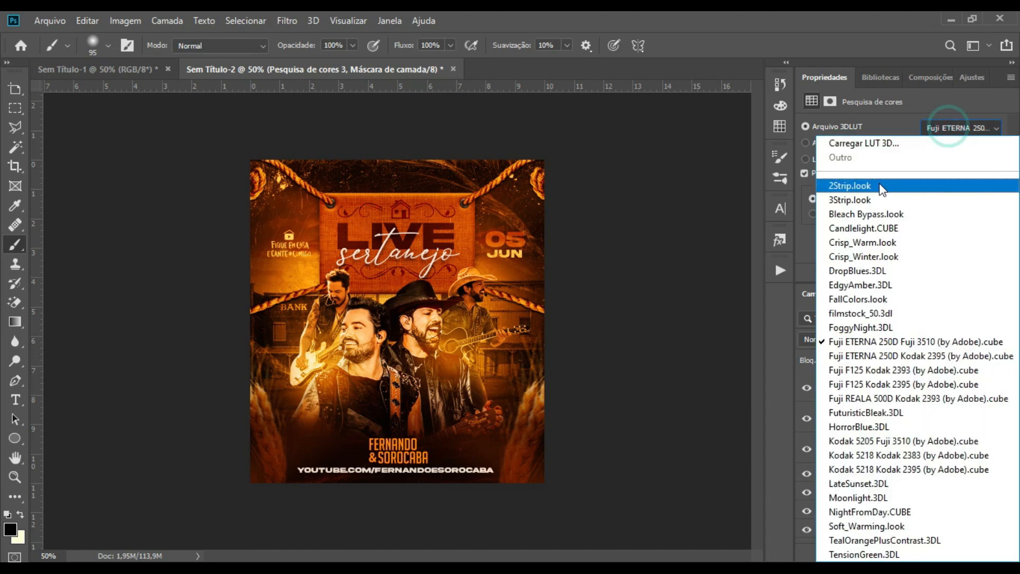
left_click(875, 198)
left_click(807, 386)
left_click(804, 388)
left_click(916, 388)
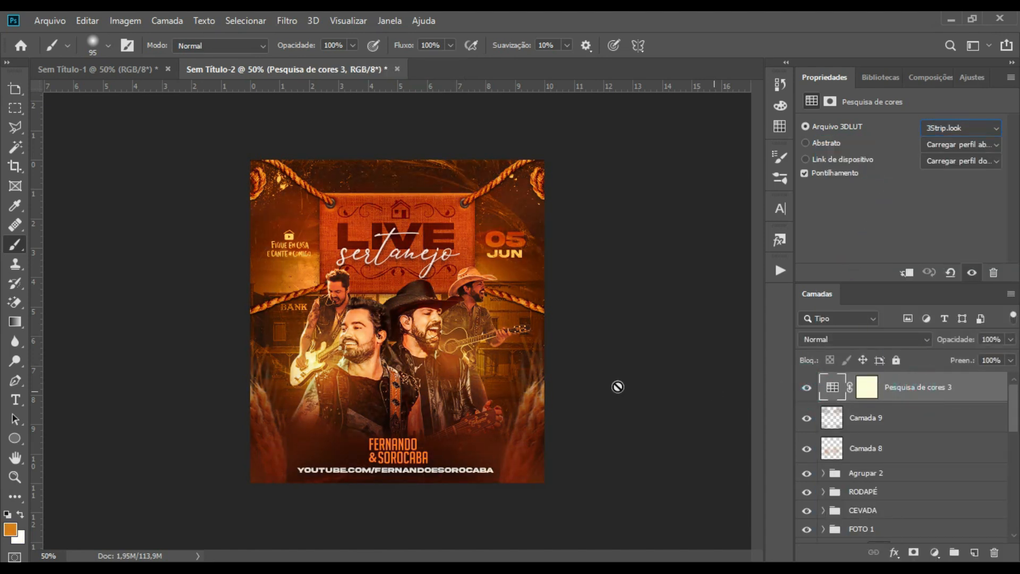
Add a Color Balance adjustment on top with midtones at cyan-red -7, magenta-green +5 and yellow-blue -5.
left_click(935, 552)
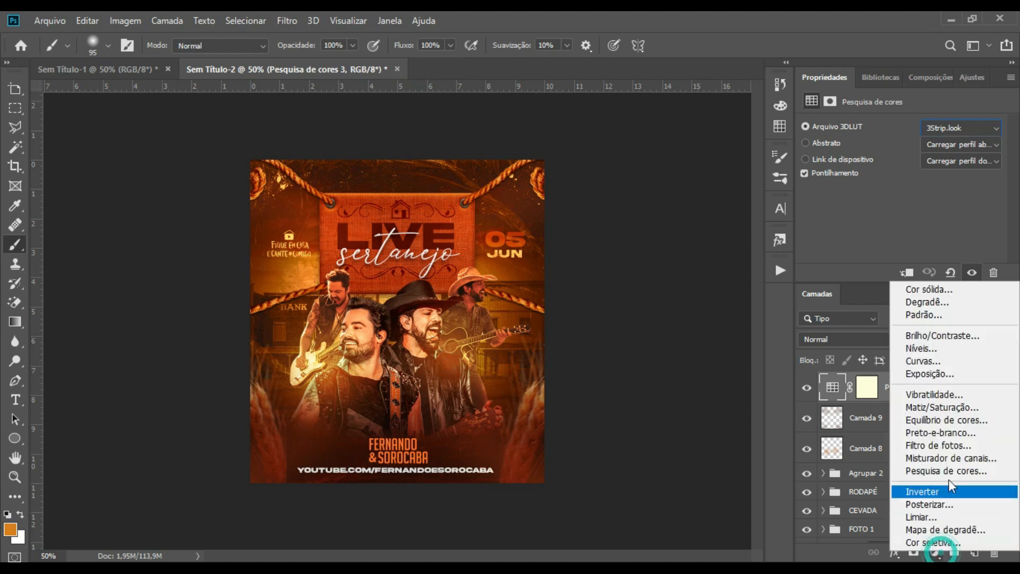
left_click(952, 421)
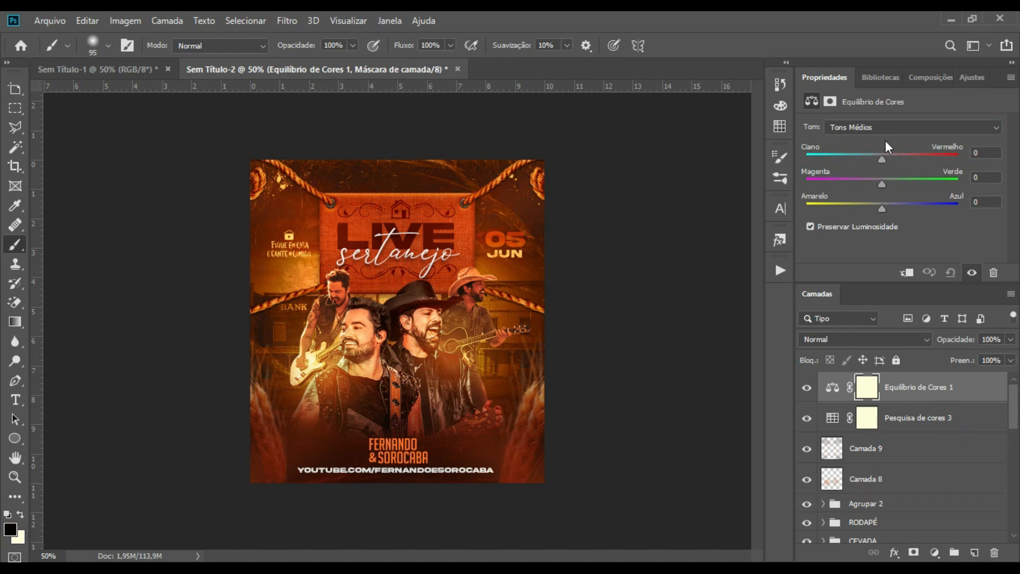
left_click_drag(896, 159, 877, 209)
left_click(923, 389)
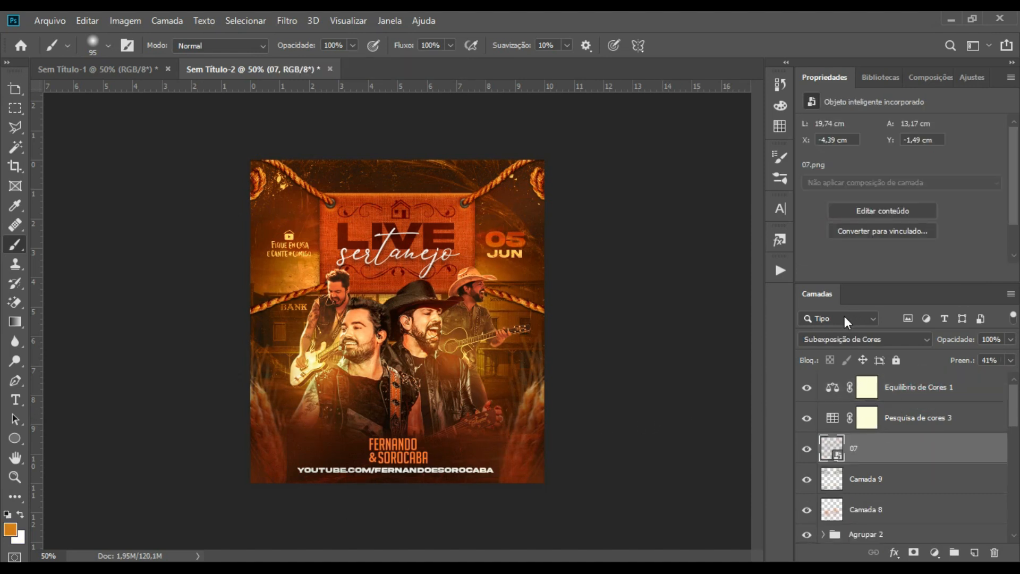
Place the leaves-falling-png_247951-removebg-preview image from the TUTORIAL YOUTUBE LIVE SERTANEJA folder over the flyer, above layer 07.
key("alt+Tab")
left_click(524, 339)
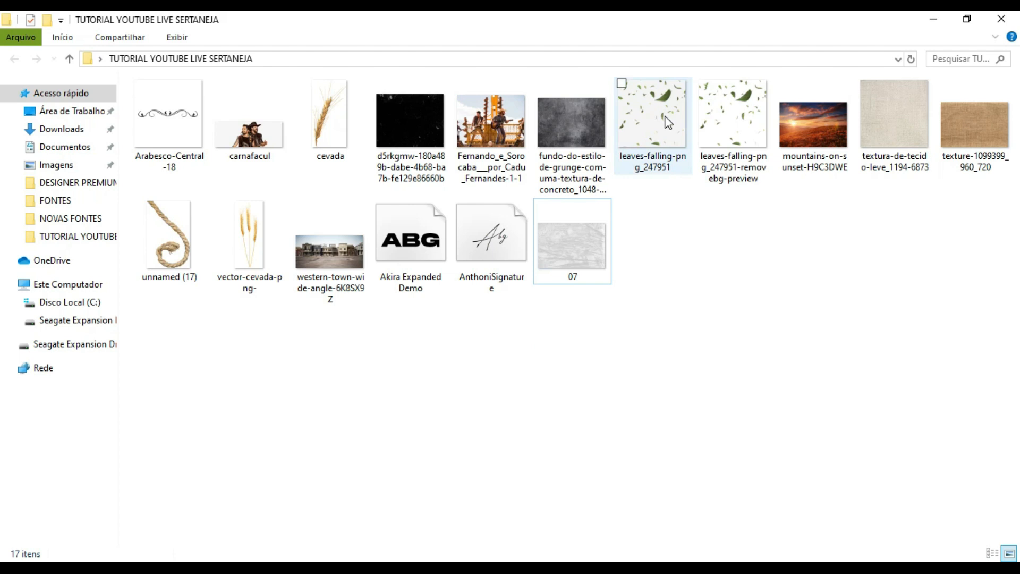
left_click(665, 118)
left_click(738, 214)
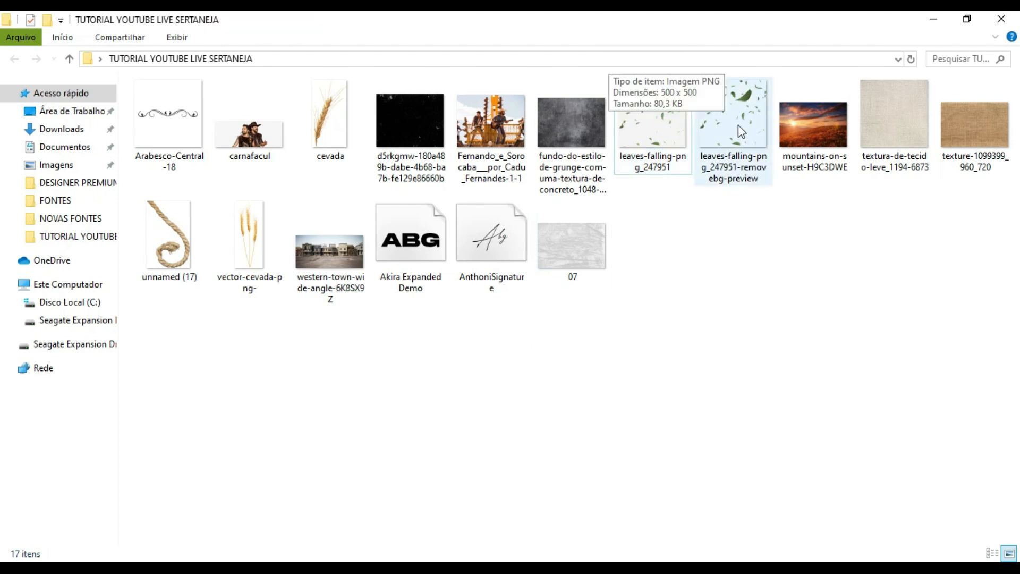
mouse_move(743, 131)
left_mouse_down()
mouse_move(125, 510)
mouse_move(125, 555)
mouse_move(410, 250)
mouse_move(514, 273)
mouse_move(467, 251)
mouse_move(500, 263)
mouse_move(458, 258)
mouse_move(459, 266)
mouse_move(460, 255)
mouse_move(458, 277)
left_mouse_up()
key("Return")
left_click(20, 242)
left_click(458, 261)
left_click(490, 240)
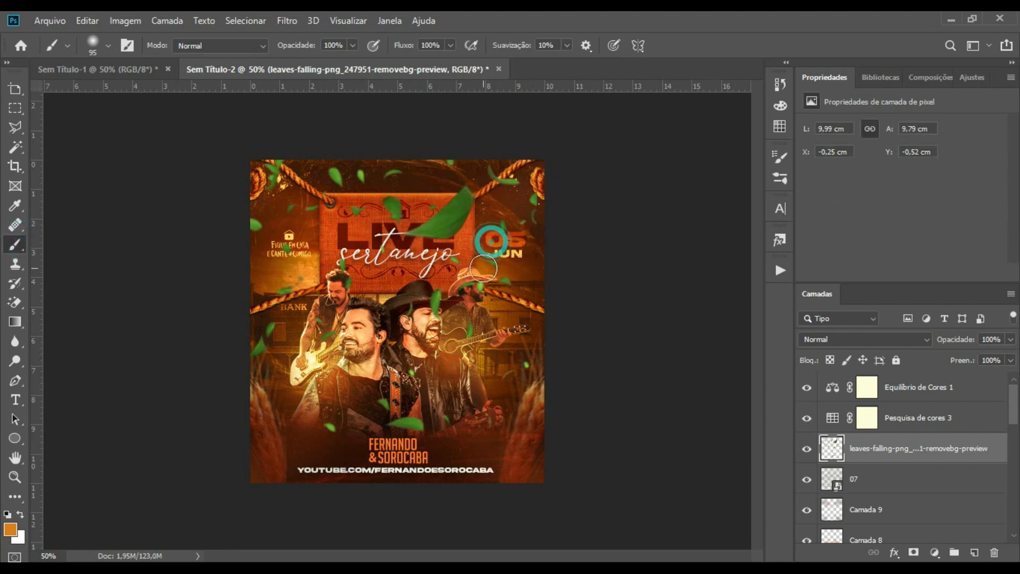
Shift the leaves' hue to -36 and saturation to +26, and darken their shadows with Levels.
key("ctrl+u")
left_click_drag(742, 240, 765, 240)
left_click_drag(743, 203, 719, 201)
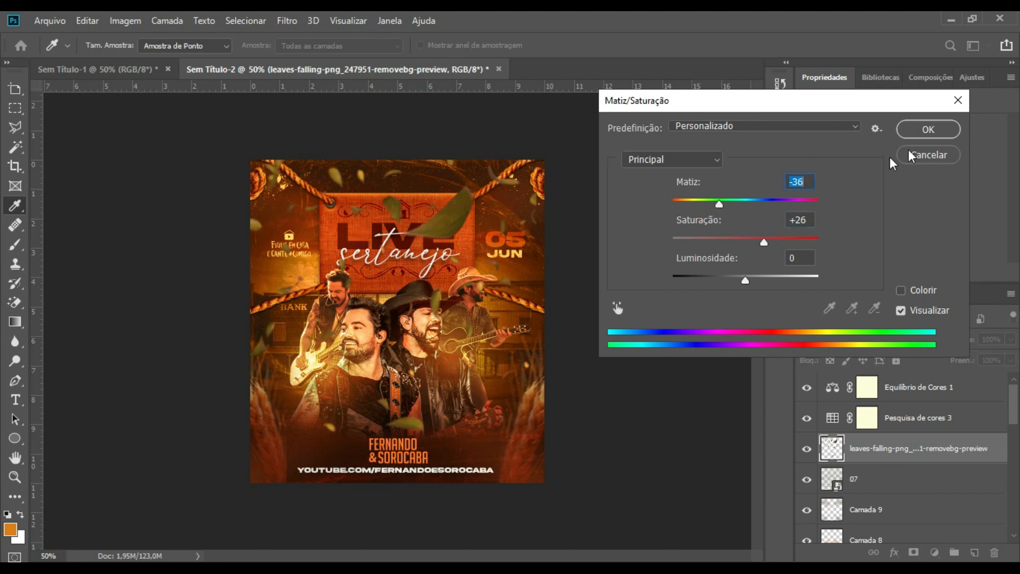
left_click(920, 132)
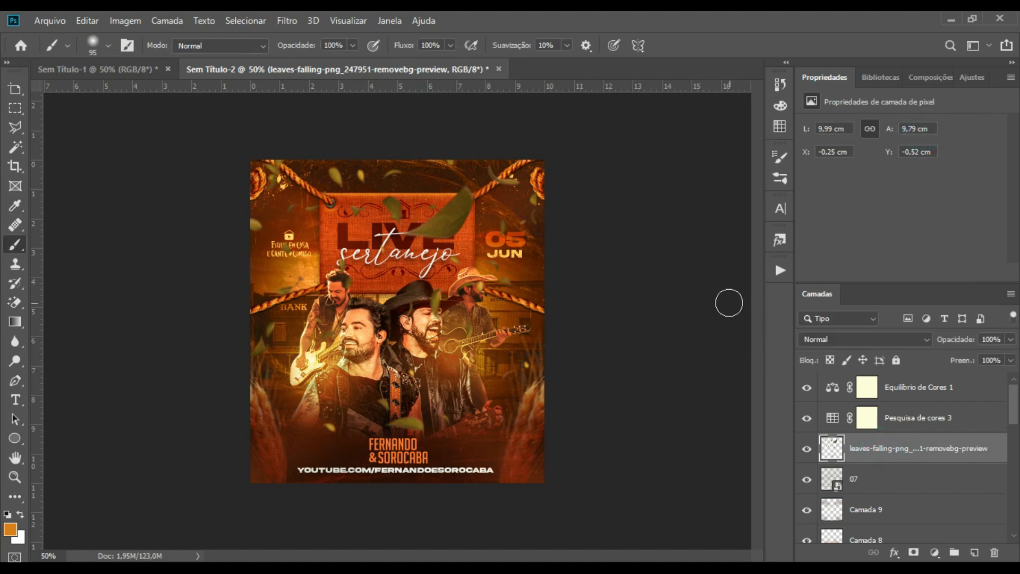
key("ctrl+l")
left_click_drag(623, 263, 623, 262)
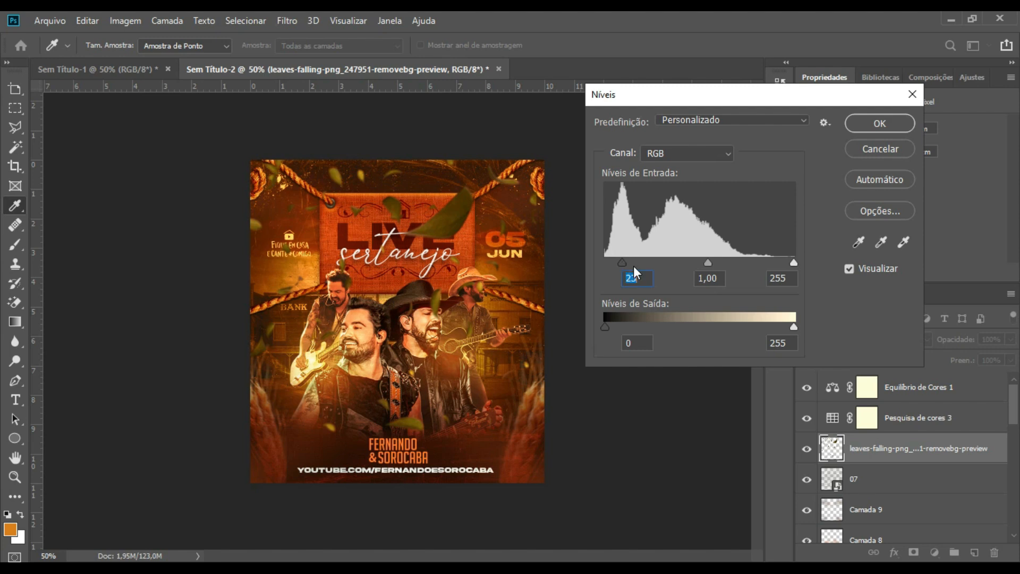
left_click(879, 123)
Mask the leaves layer and paint out the leaves over the singers, title and slogan with a soft black 58 px brush.
left_click(914, 553)
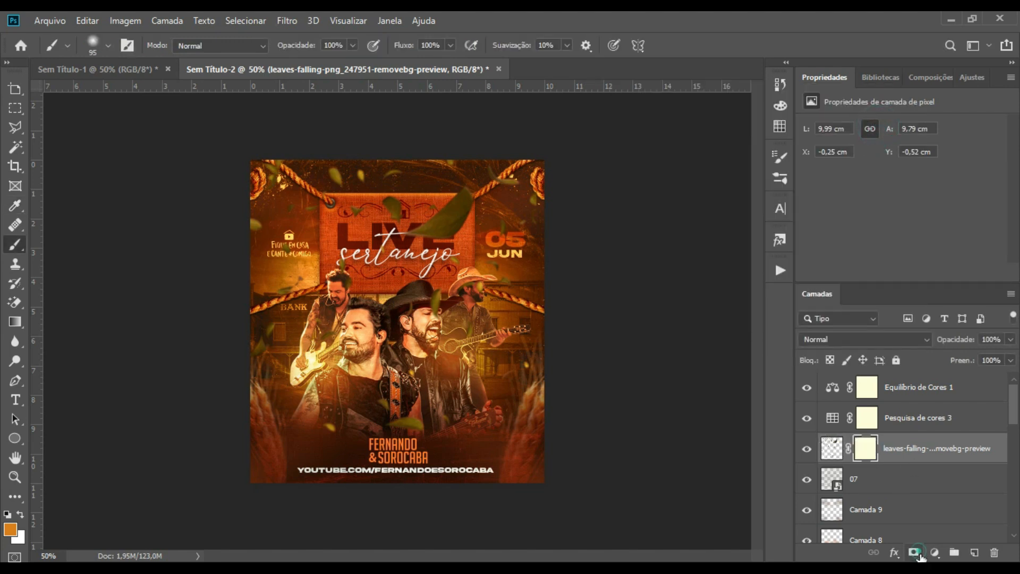
key("d")
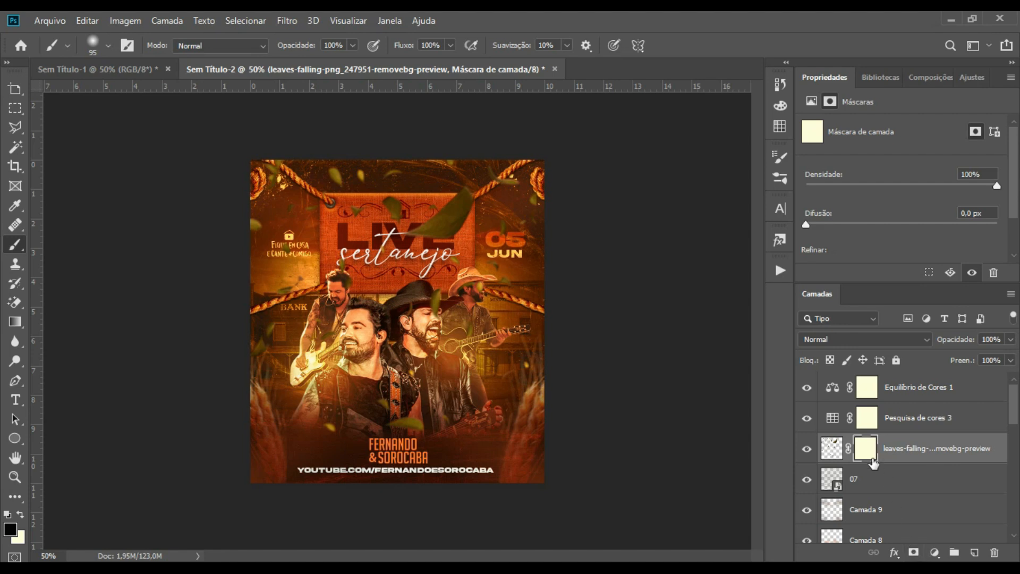
left_click(20, 246)
left_click(97, 48)
left_click_drag(133, 92, 142, 92)
left_click(151, 405)
left_click(97, 48)
left_click_drag(112, 84, 71, 84)
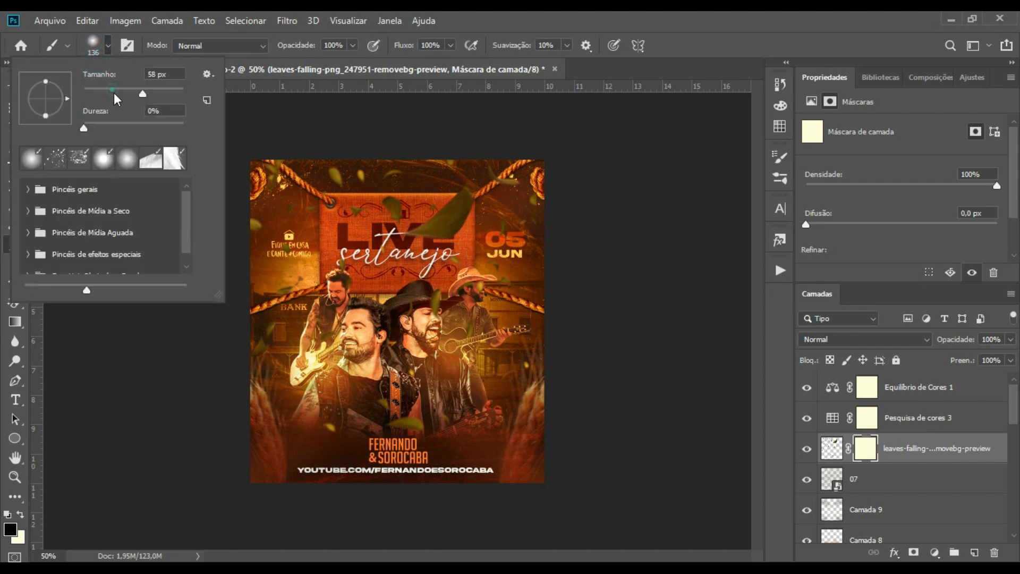
left_click(439, 311)
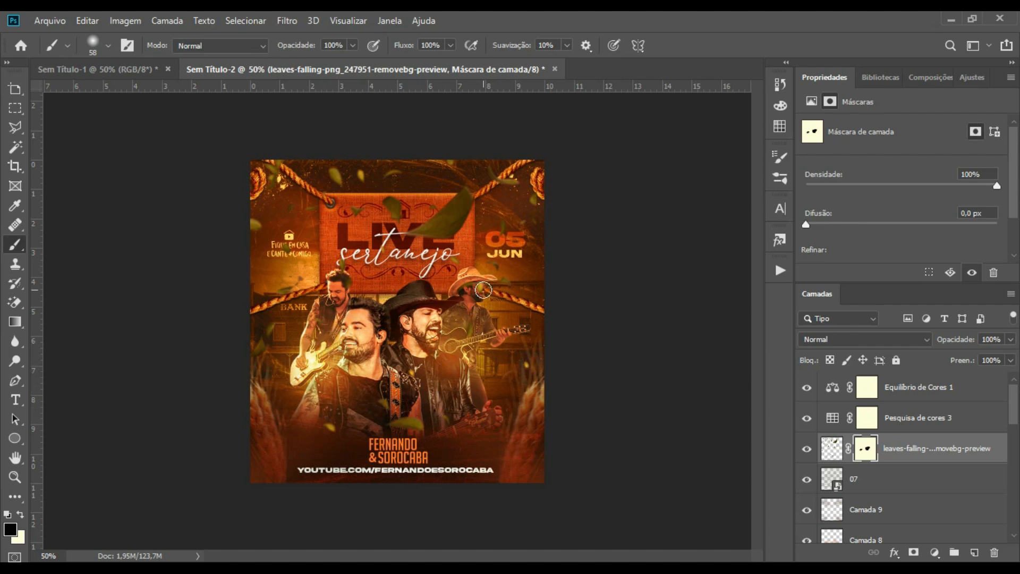
mouse_move(460, 297)
left_mouse_down()
mouse_move(463, 282)
mouse_move(475, 303)
left_mouse_up()
left_click_drag(345, 289, 344, 293)
mouse_move(461, 230)
left_mouse_down()
mouse_move(401, 233)
mouse_move(449, 214)
mouse_move(439, 221)
mouse_move(463, 189)
mouse_move(459, 226)
mouse_move(466, 198)
mouse_move(459, 221)
mouse_move(426, 236)
mouse_move(459, 228)
mouse_move(415, 241)
mouse_move(465, 220)
mouse_move(461, 203)
mouse_move(395, 223)
mouse_move(400, 203)
mouse_move(383, 205)
mouse_move(405, 213)
left_mouse_up()
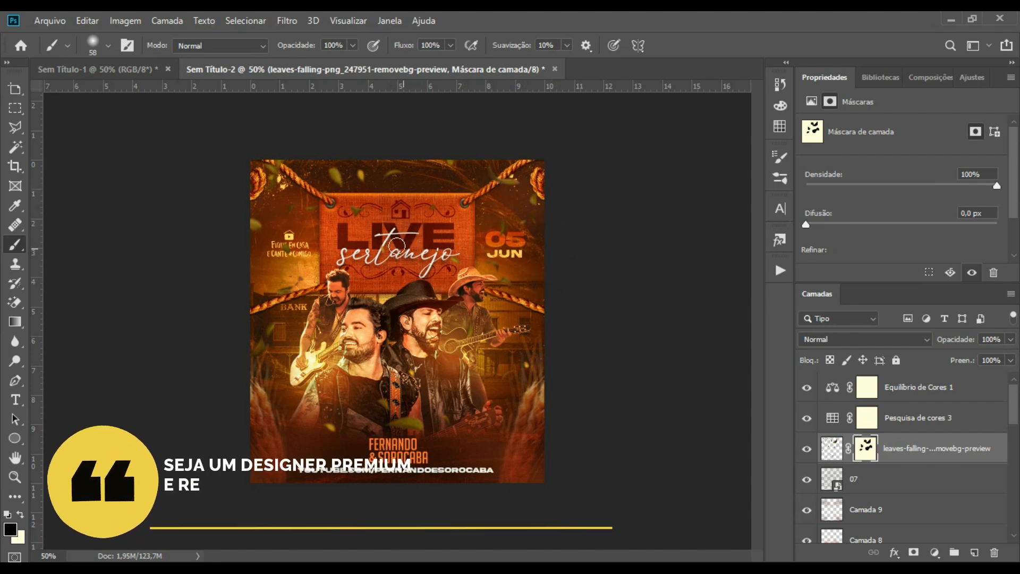
left_click_drag(281, 247, 296, 252)
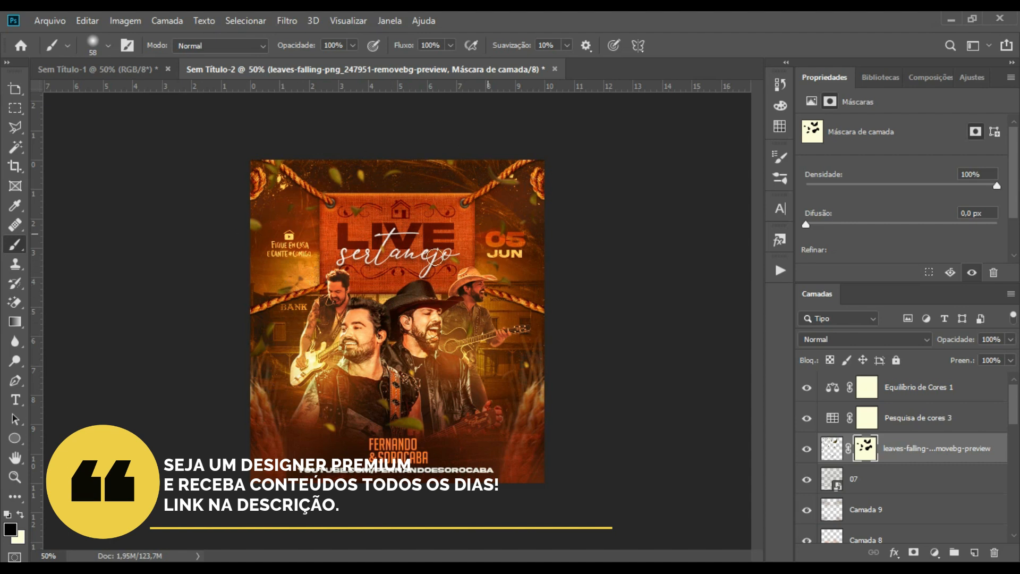
Add a drop shadow (Sombra Projetada) to the leaves layer with a size of 3 px and reduced opacity.
left_click(912, 448)
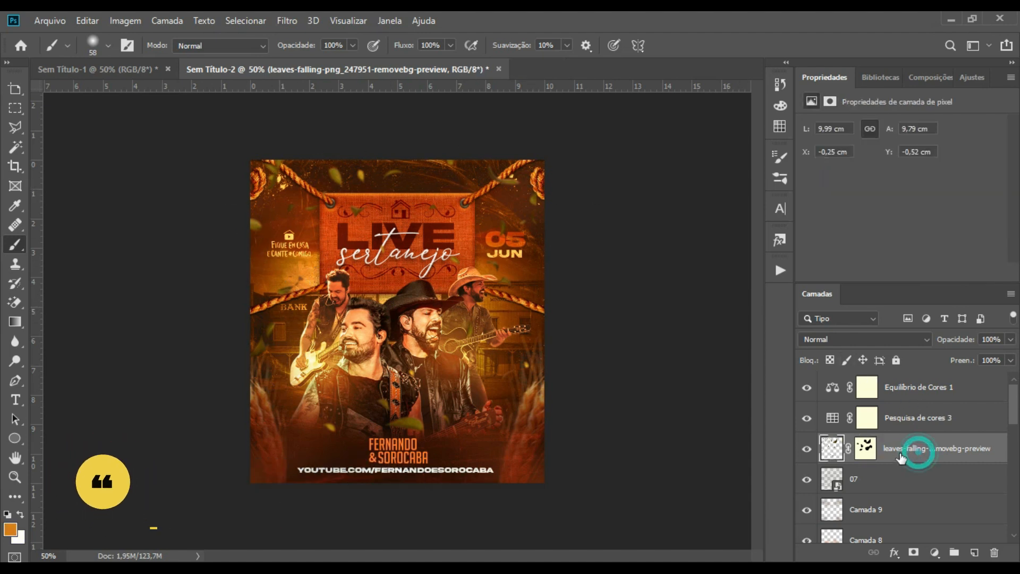
left_click(894, 553)
left_click(910, 537)
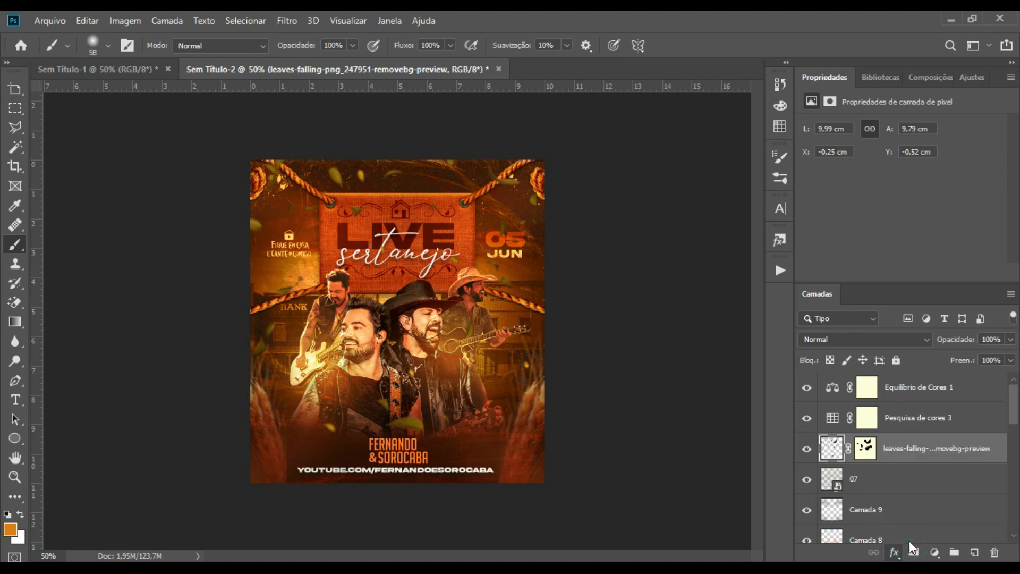
left_click_drag(654, 196, 771, 139)
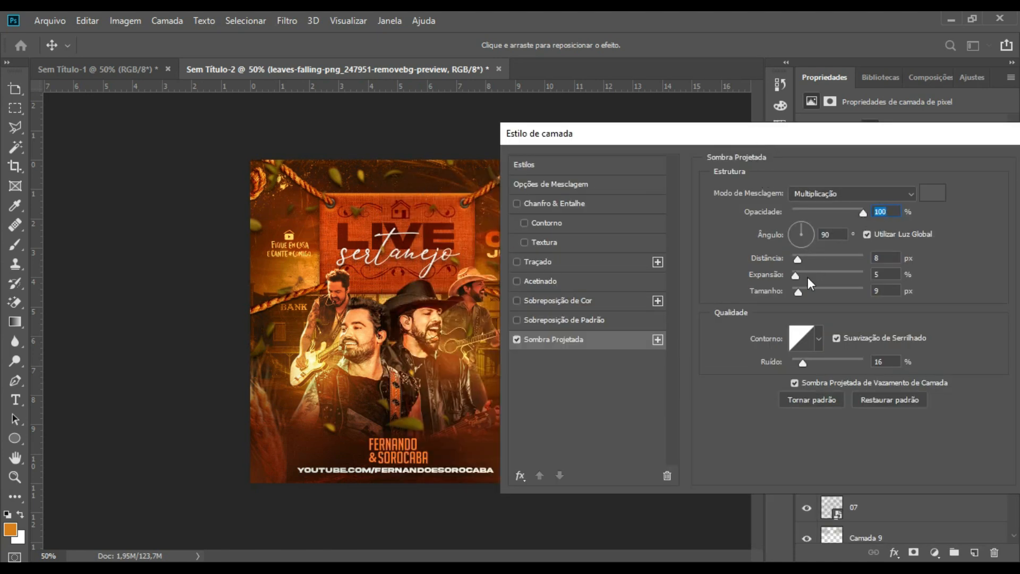
left_click_drag(800, 293, 794, 293)
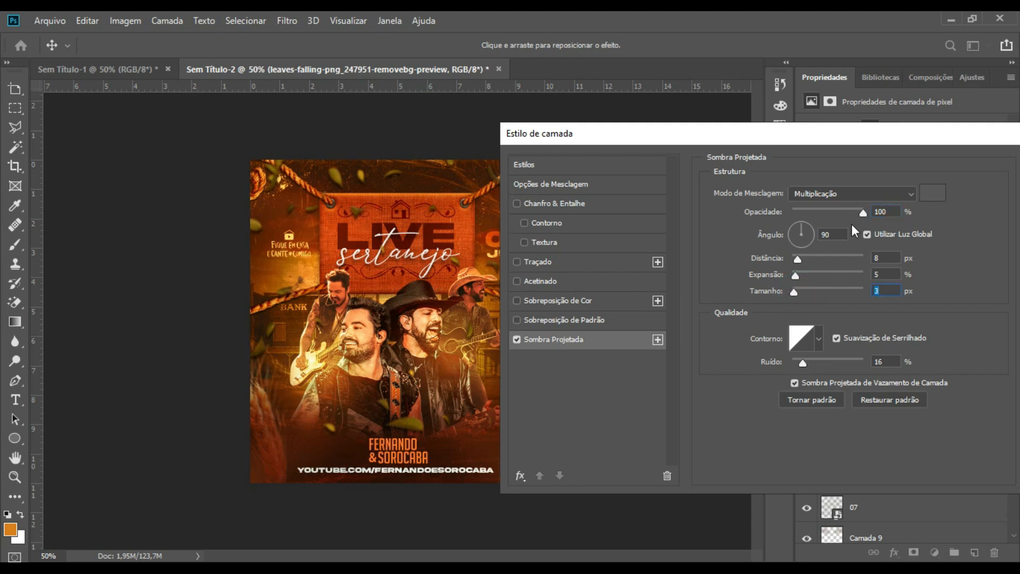
left_click_drag(858, 212, 833, 213)
left_click_drag(824, 136, 454, 166)
left_click(729, 196)
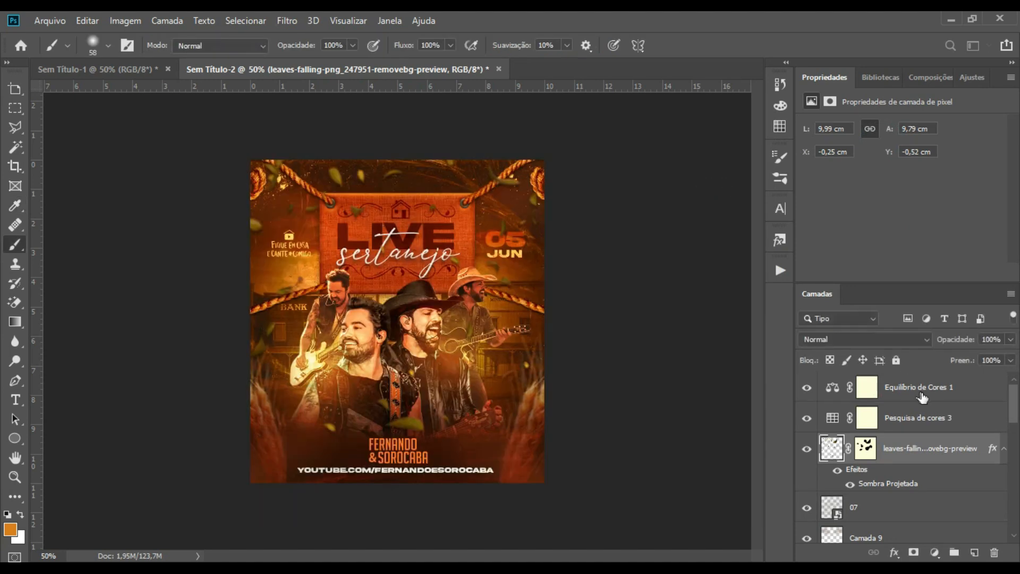
left_click(898, 391)
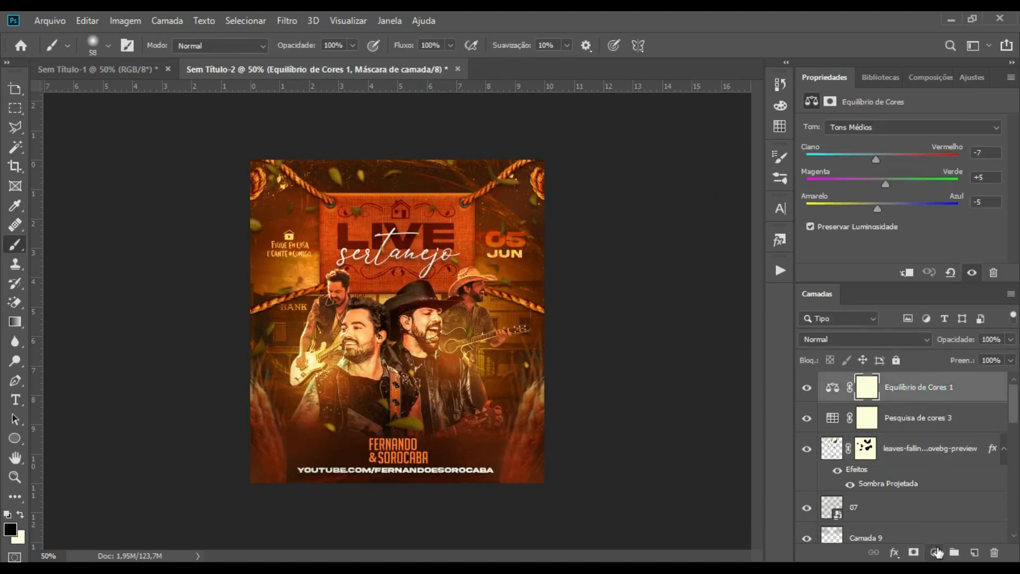
left_click(956, 397)
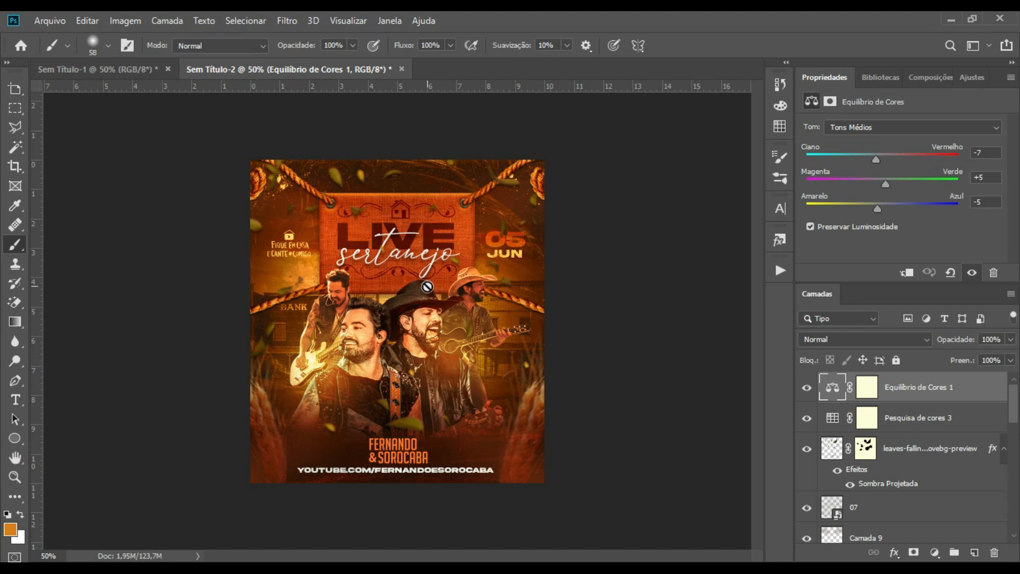
left_click(889, 397)
Reduce the fill of the YouTube address text to 62%.
left_click(15, 399)
left_click(466, 464)
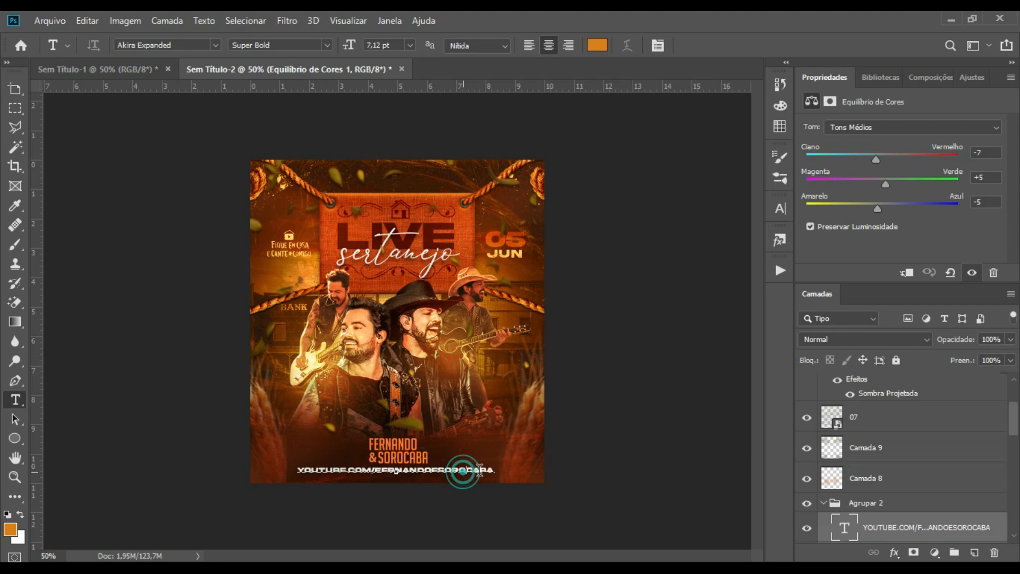
left_click(899, 529)
left_click(1011, 360)
left_click_drag(1012, 376, 980, 378)
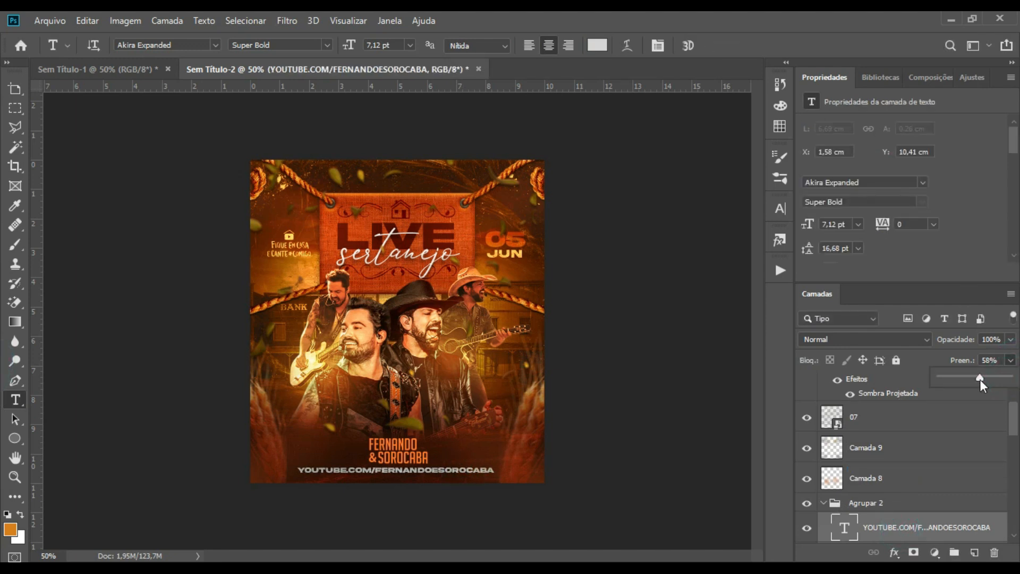
left_click(910, 423)
Merge all layers into one and apply the Tornar Nítido sharpening filter to the merged flyer.
scroll(1015, 446, "up", 3)
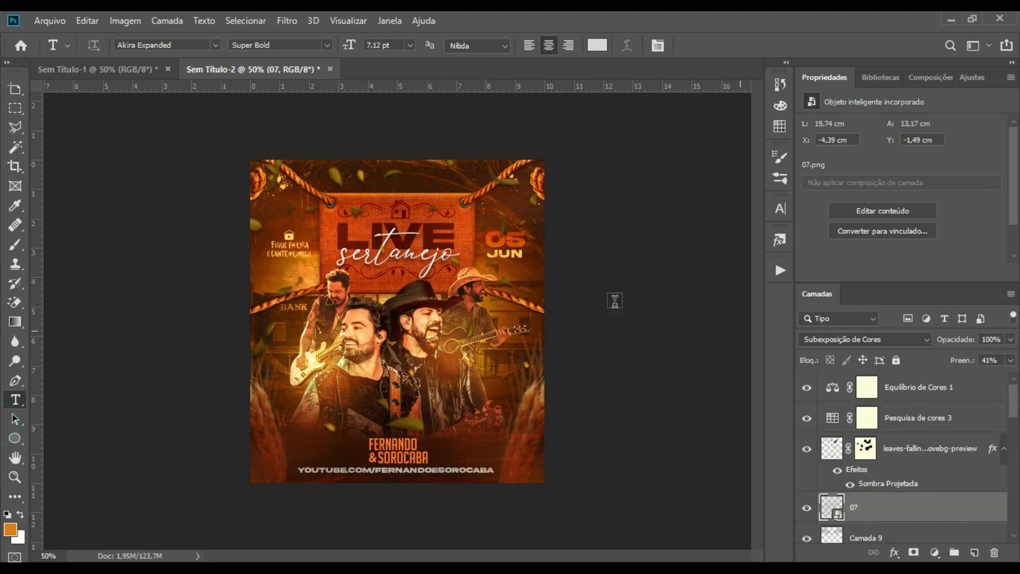
right_click(945, 393)
left_click(843, 467)
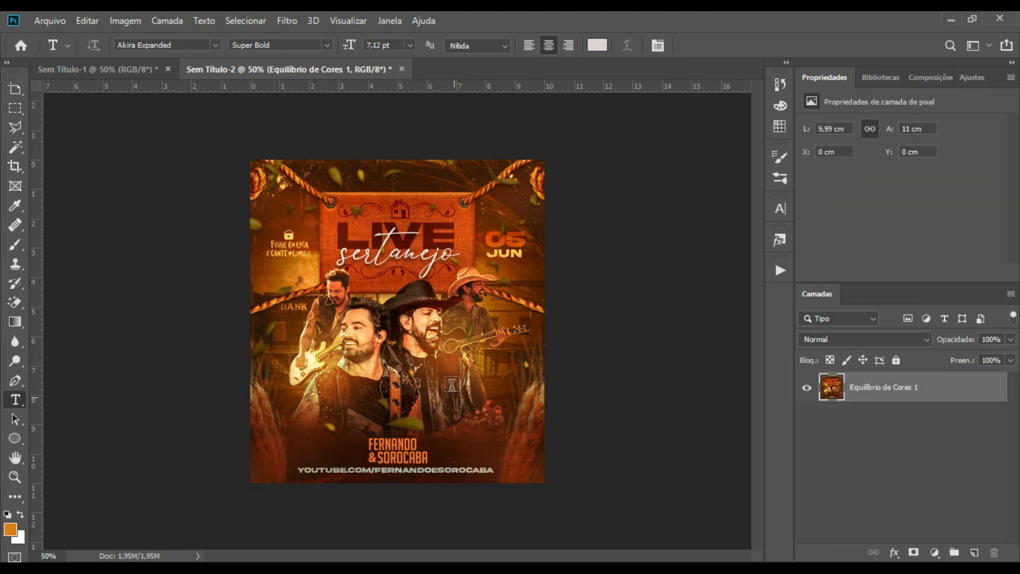
left_click(287, 20)
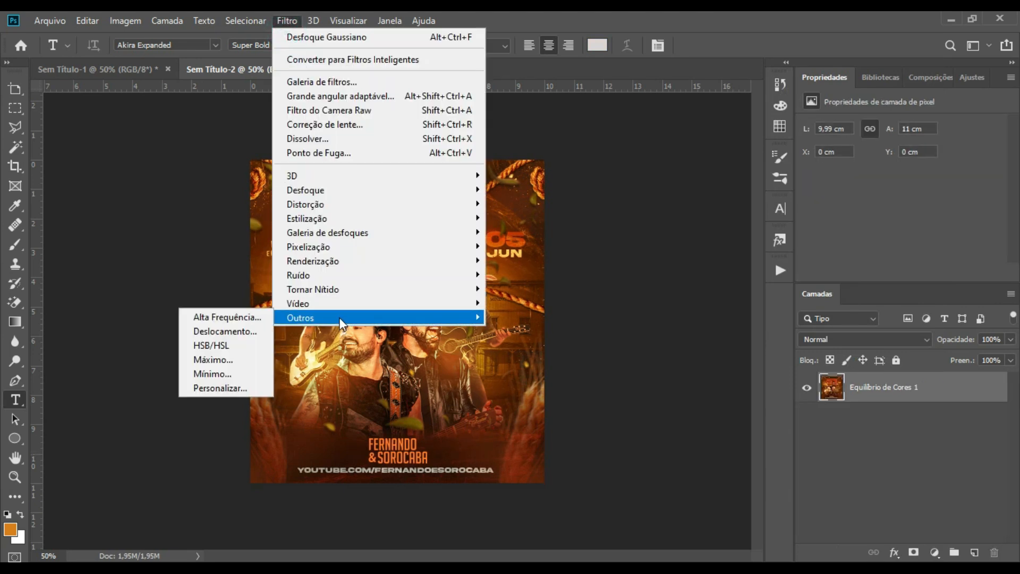
mouse_move(360, 292)
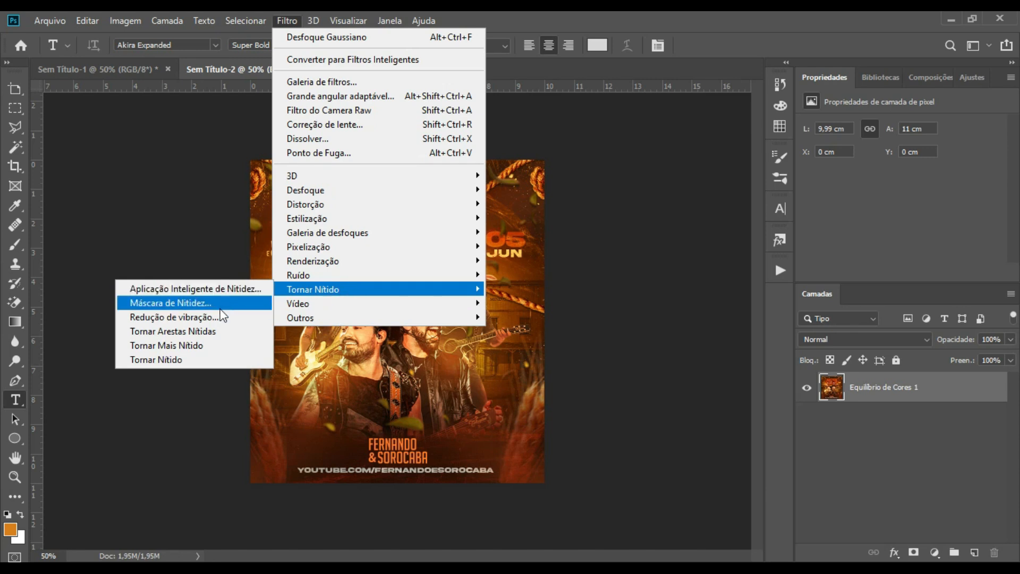
left_click(200, 359)
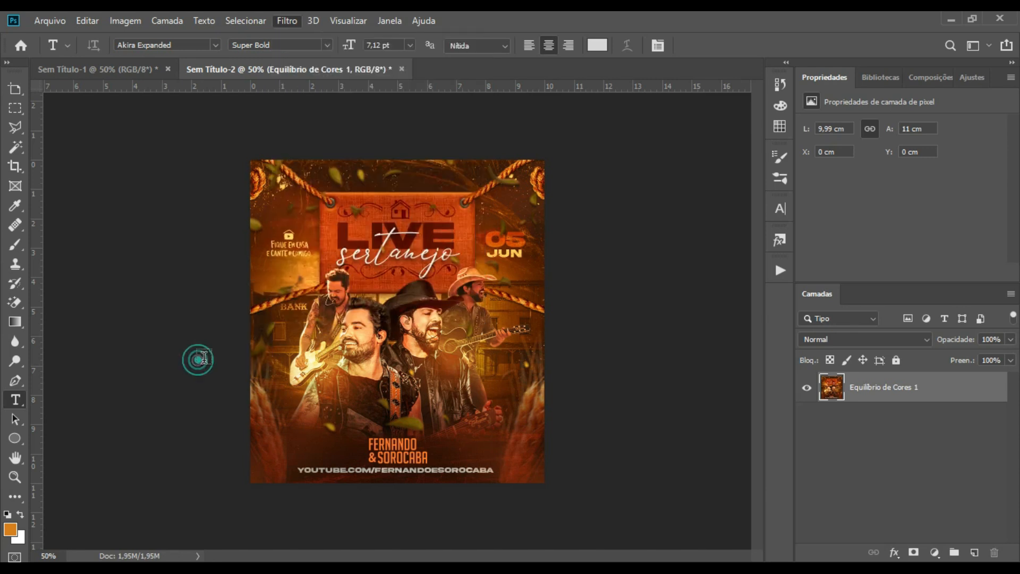
Inspect the sharpened flyer at 100% zoom, and undo the sharpening and the layer merge.
key("ctrl+1")
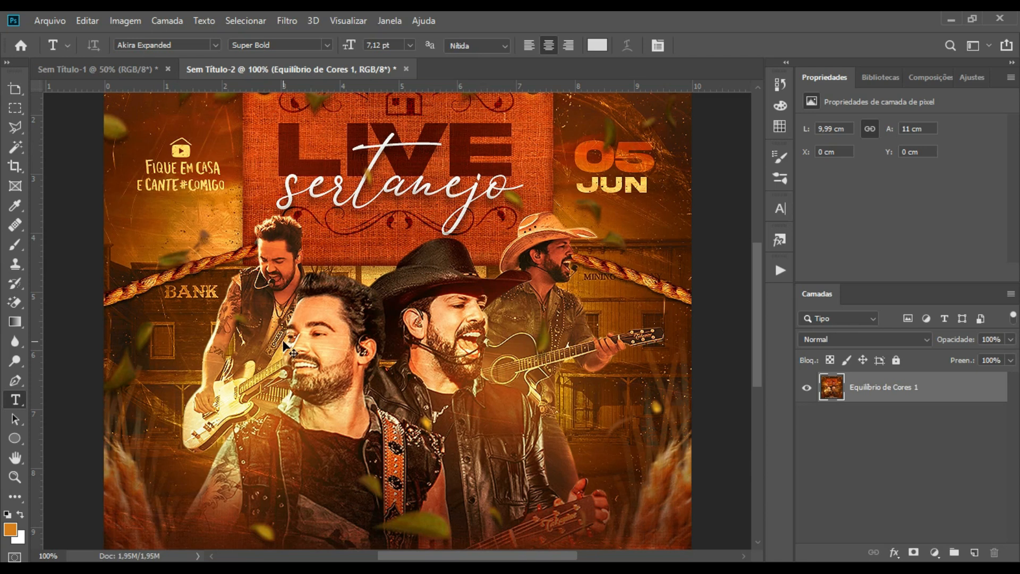
key("ctrl+minus")
key("ctrl+minus")
key("ctrl+plus")
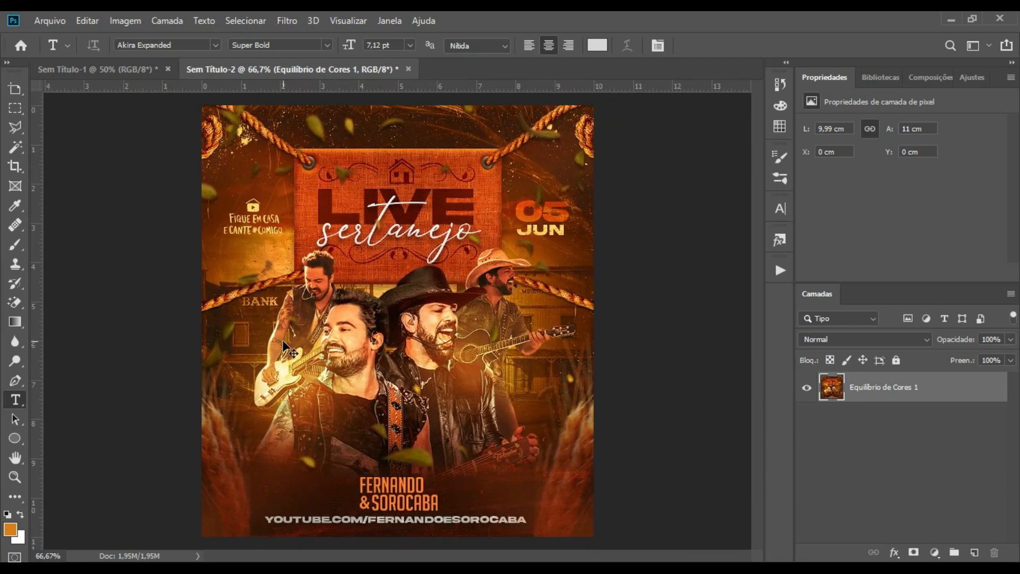
key("ctrl+minus")
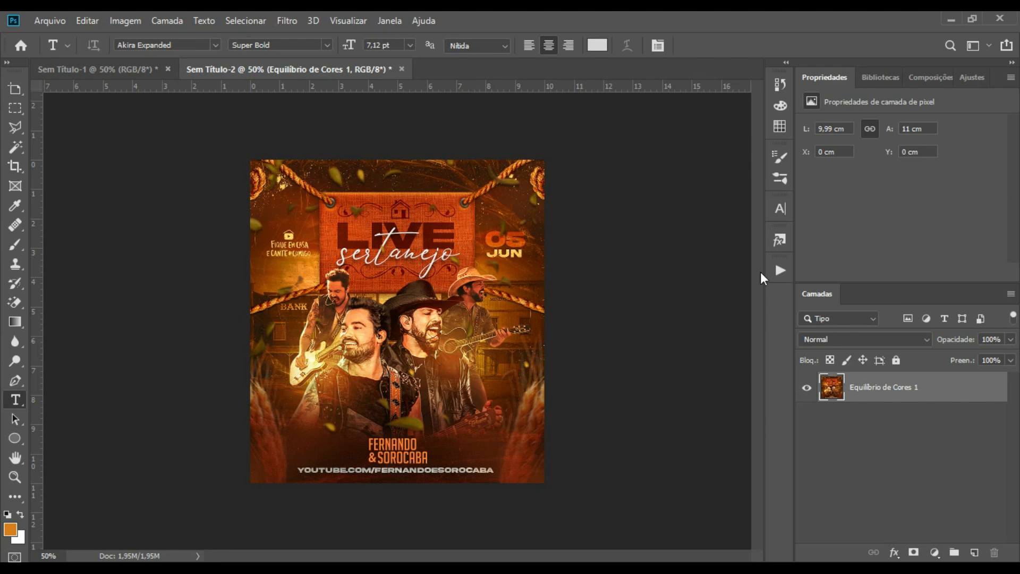
key("ctrl+z")
left_click_drag(1014, 419, 1013, 394)
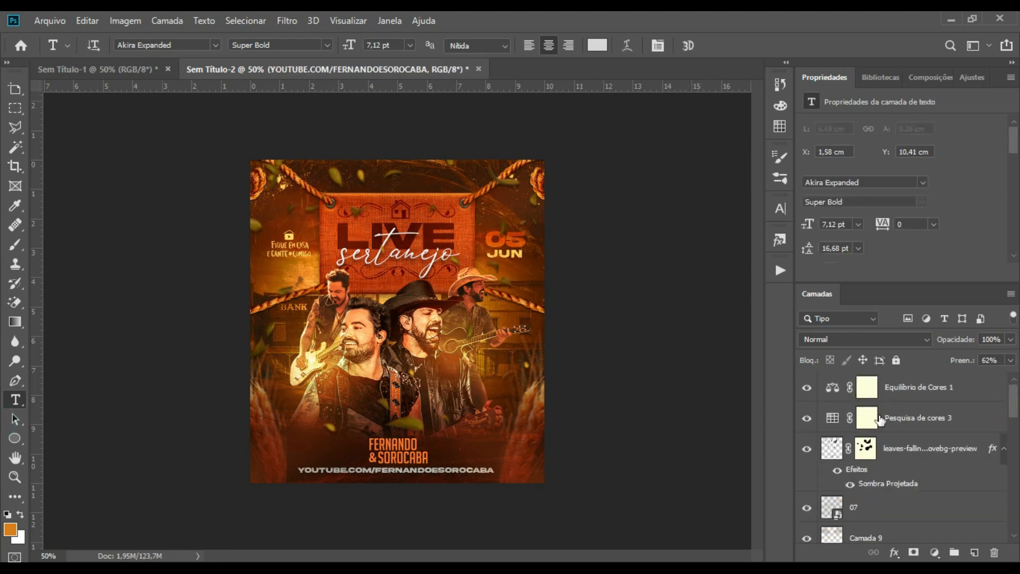